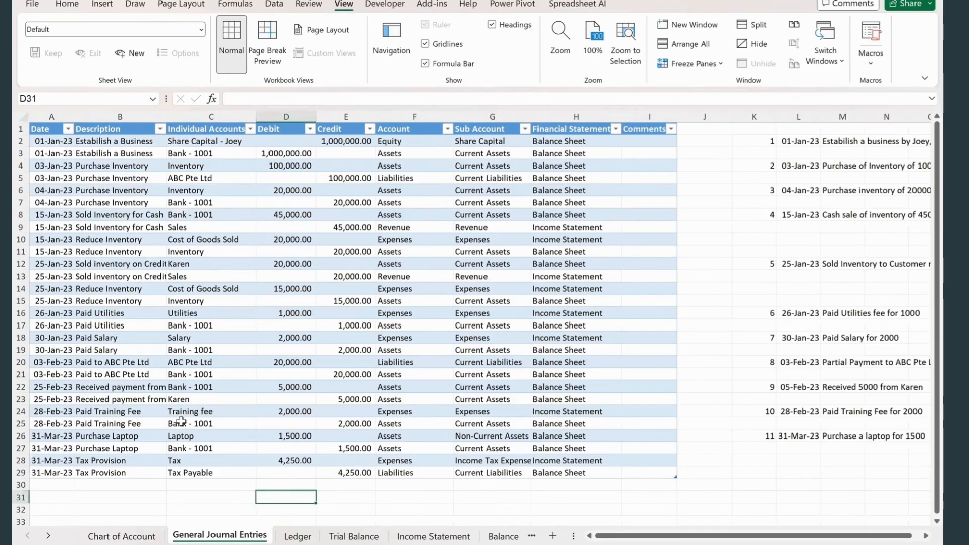
- Look through the finished workbook's sheets, from General Journal Entries through Ledger, Trial Balance and Income Statement to Balance Sheet
{"action": "key", "text": "ctrl+Page_Down"}
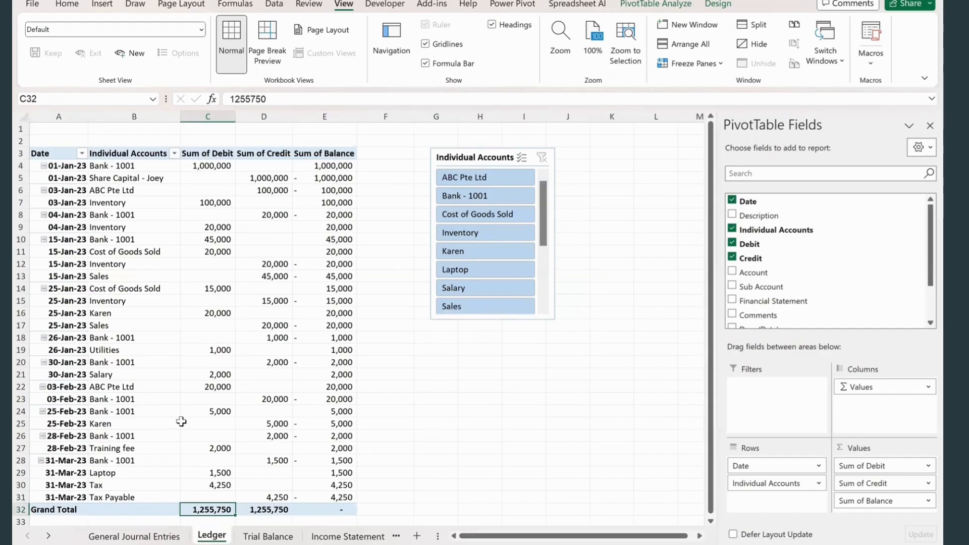
{"action": "key", "text": "ctrl+Page_Down"}
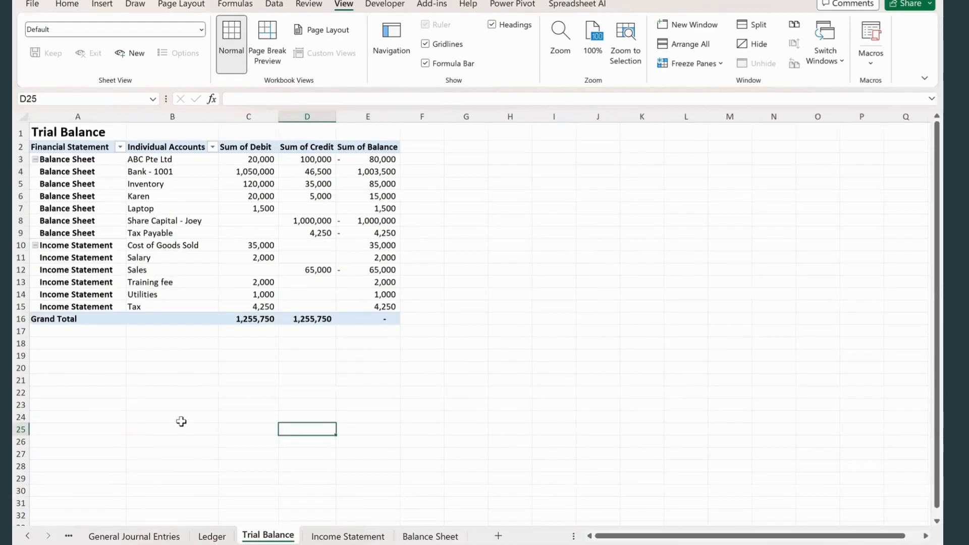
{"action": "key", "text": "ctrl+Page_Down"}
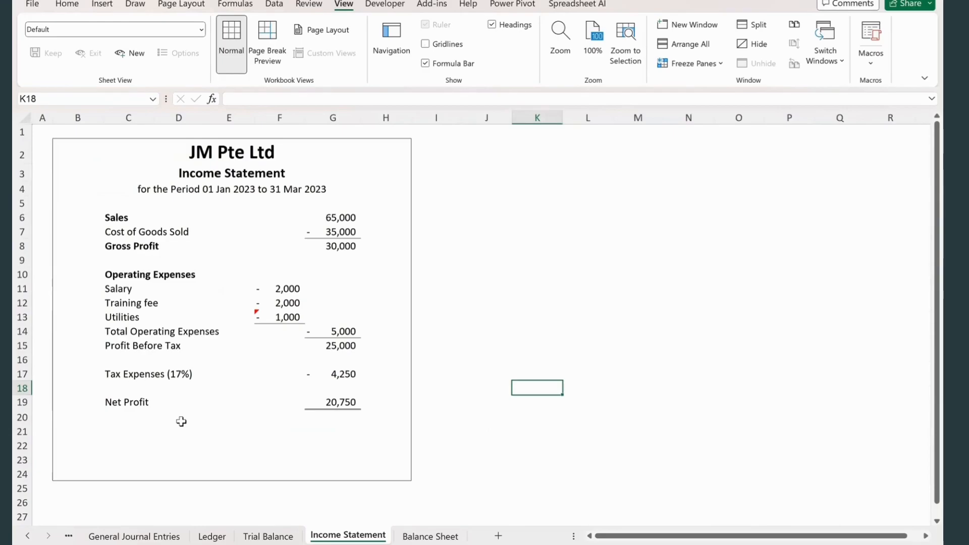
{"action": "key", "text": "ctrl+Page_Down"}
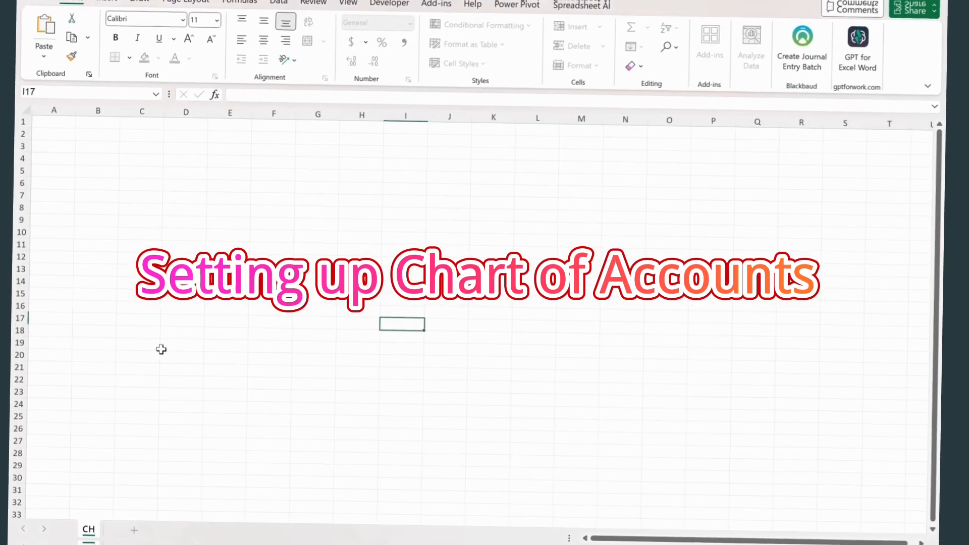
- Name the blank workbook's sheet Chart of Account
{"action": "type", "text": "art of Account"}
{"action": "left_click", "coordinate": [162, 353]}
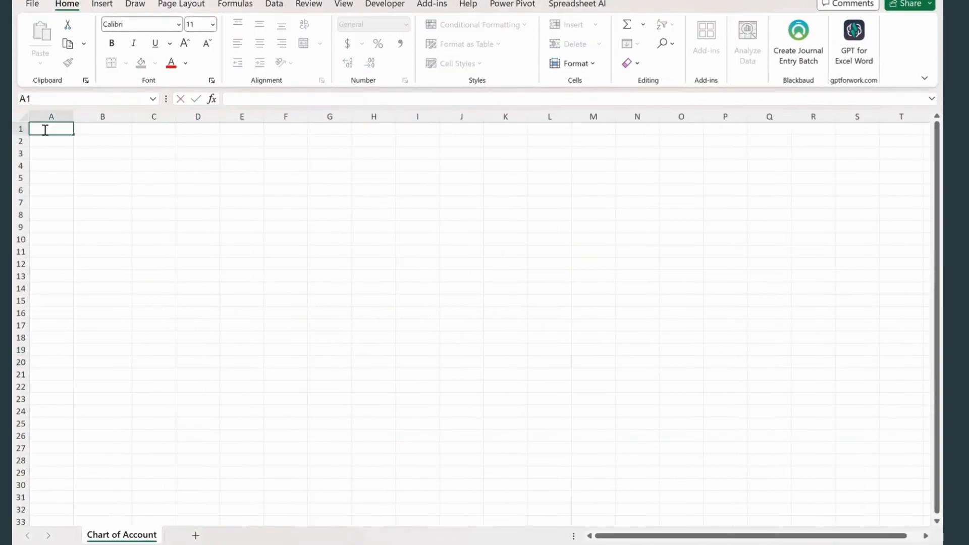
- Enter the heading Accounts in A1 and the first account, Assets, in A2
{"action": "left_click", "coordinate": [45, 130]}
{"action": "type", "text": "Accounts"}
{"action": "key", "text": "Return"}
{"action": "type", "text": "Assets"}
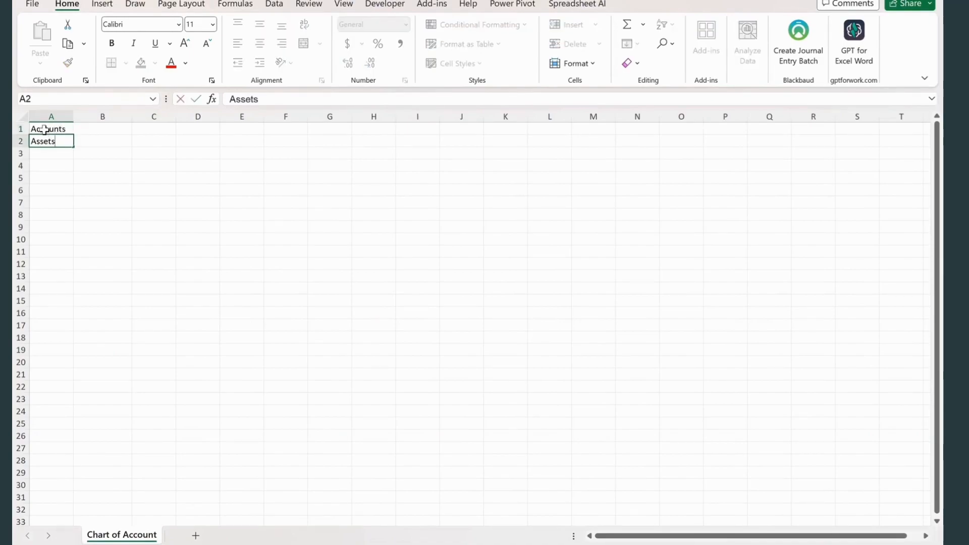
{"action": "left_click", "coordinate": [59, 156]}
{"action": "left_click", "coordinate": [94, 201]}
{"action": "left_click", "coordinate": [59, 154]}
{"action": "left_click", "coordinate": [87, 140]}
- Enter the heading Sub Accounts in B1 and Current Assets in B2
{"action": "left_click", "coordinate": [95, 130]}
{"action": "type", "text": "Sub Accou"}
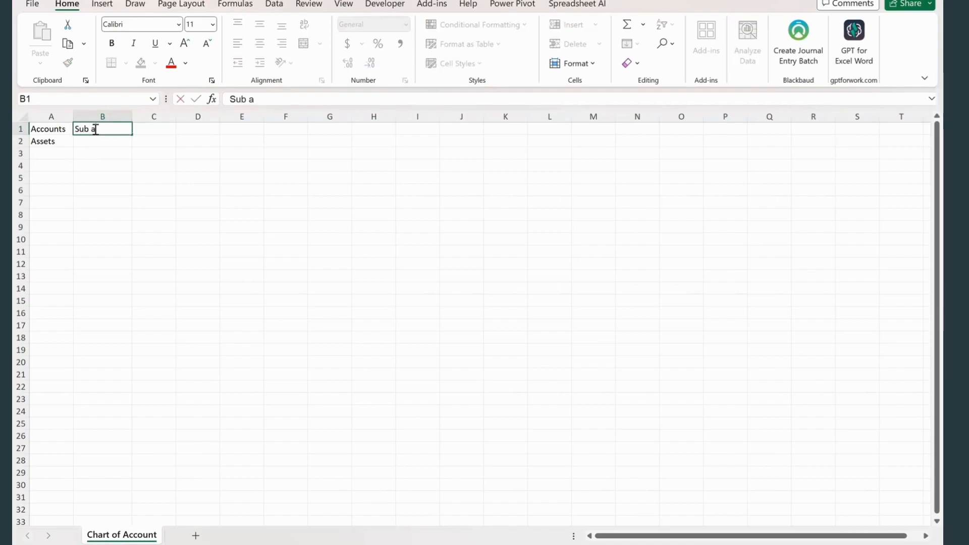
{"action": "type", "text": "nts"}
{"action": "key", "text": "Return"}
{"action": "type", "text": "Current "}
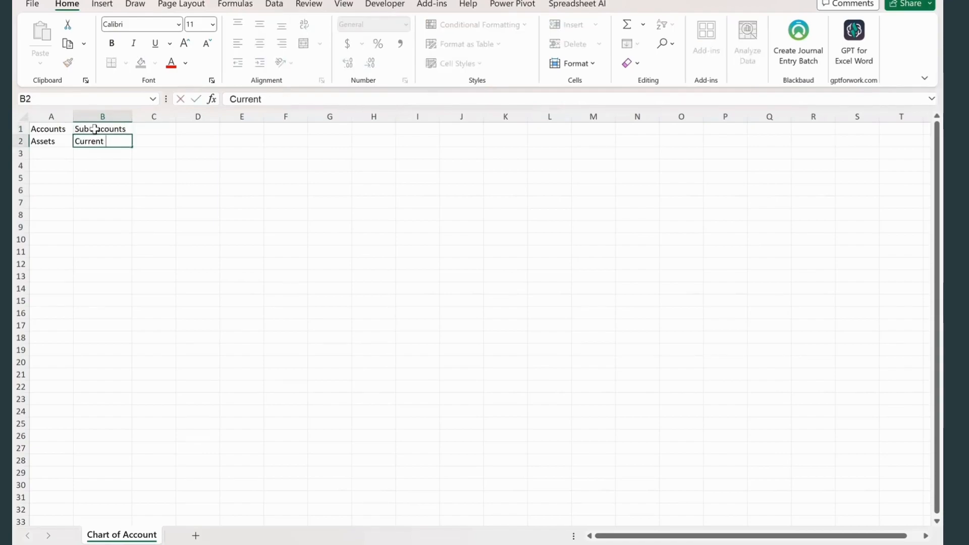
{"action": "type", "text": "Assets"}
{"action": "key", "text": "Return"}
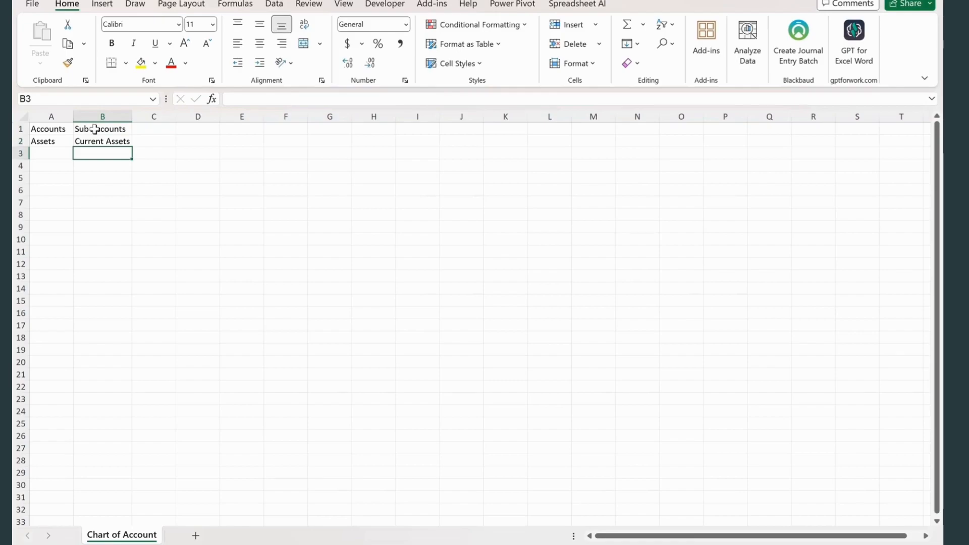
- Fill row 3 with the account Assets and the sub account Non-Current Assets
{"action": "type", "text": "Non-Current Assert"}
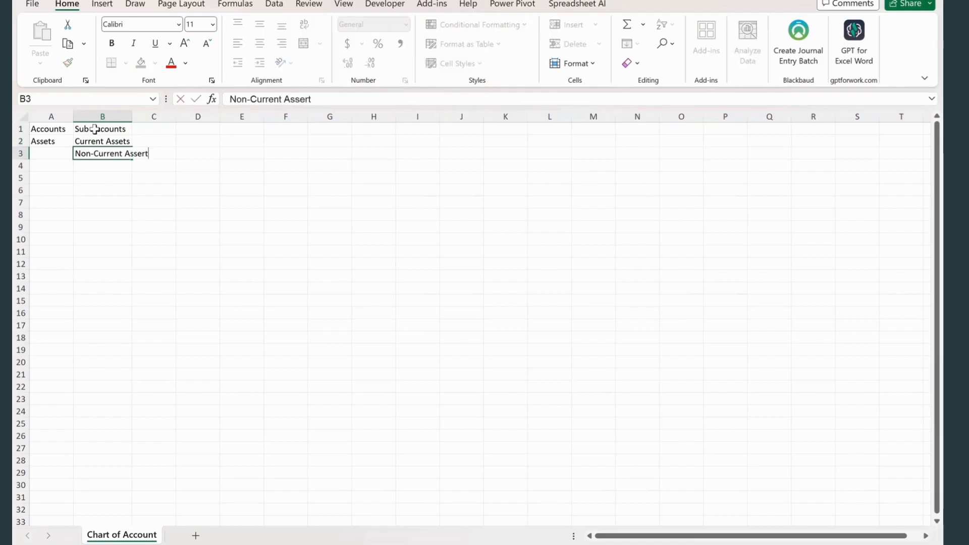
{"action": "type", "text": "ts"}
{"action": "key", "text": "Return"}
{"action": "left_click", "coordinate": [44, 159]}
{"action": "type", "text": "Assets"}
{"action": "key", "text": "Return"}
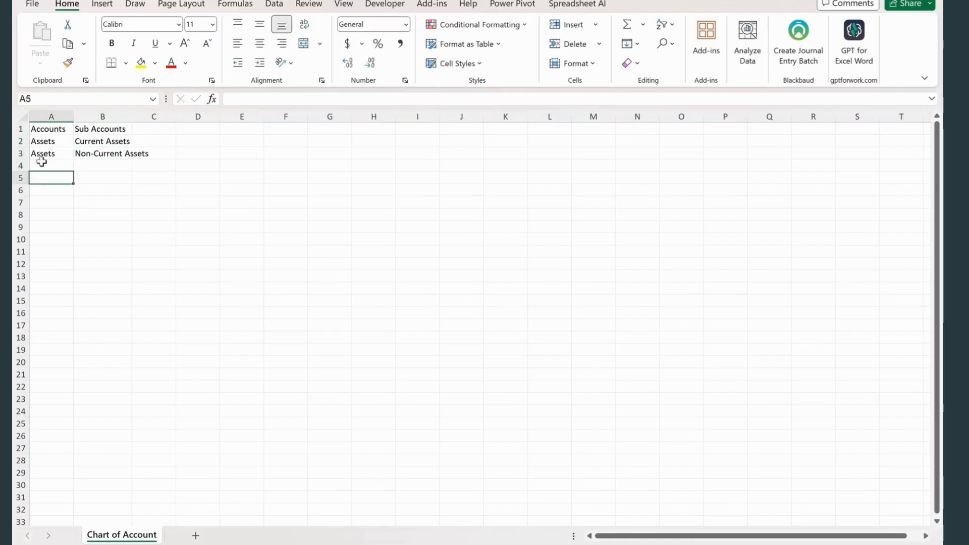
- Fill row 4 with the account Liabilities and the sub account Current Liabilities
{"action": "type", "text": "Liabilities"}
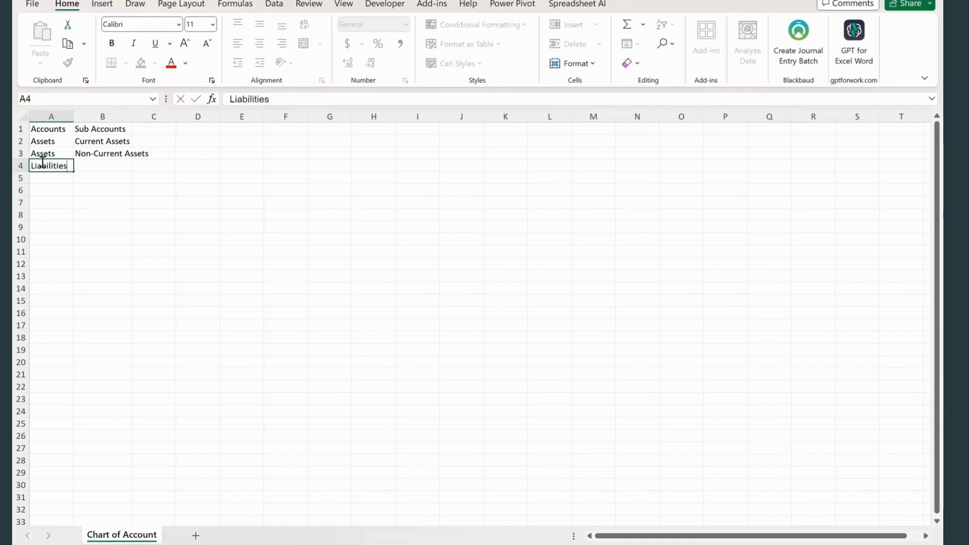
{"action": "key", "text": "Return"}
{"action": "left_click", "coordinate": [91, 167]}
{"action": "type", "text": "Current "}
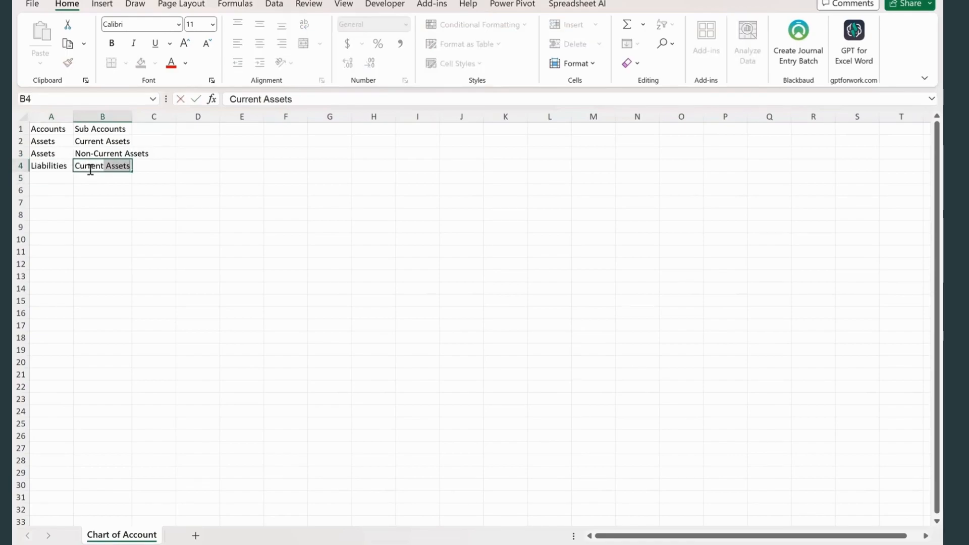
{"action": "type", "text": "Liabilities"}
{"action": "key", "text": "Return"}
- Fill row 5 with the account Liabilities and the sub account Non-Current Liabilities
{"action": "left_click", "coordinate": [57, 177]}
{"action": "type", "text": "Liabilities"}
{"action": "left_click", "coordinate": [91, 179]}
{"action": "type", "text": "Non Current"}
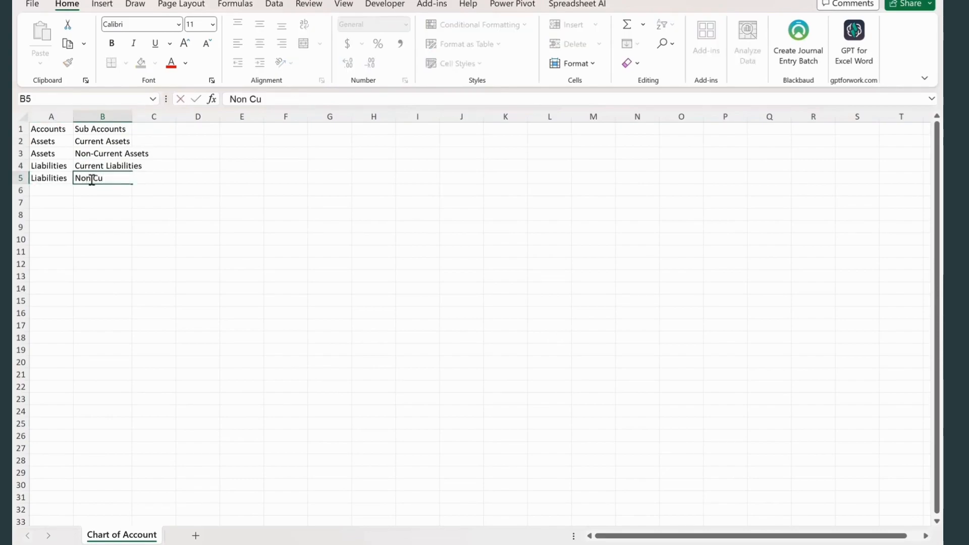
{"action": "key", "text": "BackSpace"}
{"action": "key", "text": "BackSpace"}
{"action": "key", "text": "BackSpace"}
{"action": "key", "text": "BackSpace"}
{"action": "key", "text": "BackSpace"}
{"action": "key", "text": "BackSpace"}
{"action": "key", "text": "BackSpace"}
{"action": "key", "text": "BackSpace"}
{"action": "type", "text": "-"}
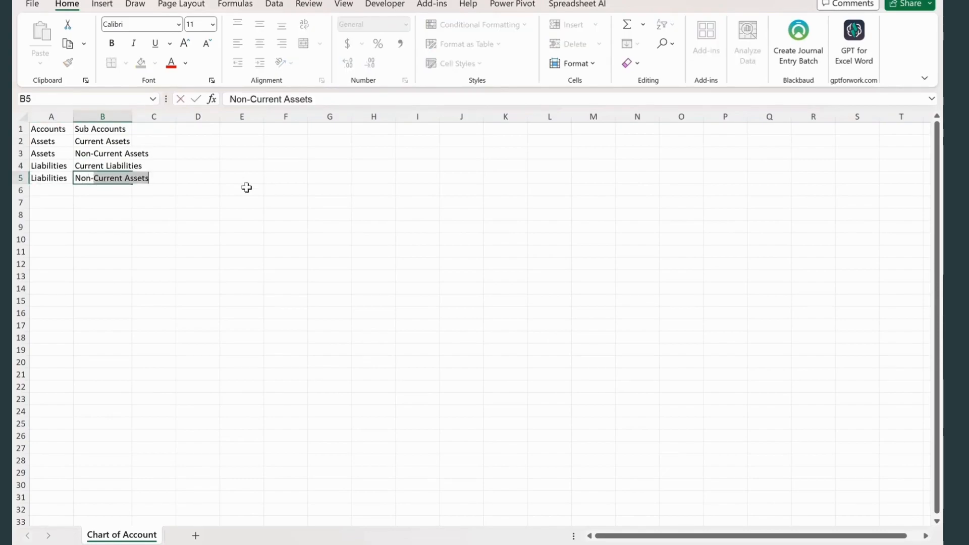
{"action": "type", "text": "Current L"}
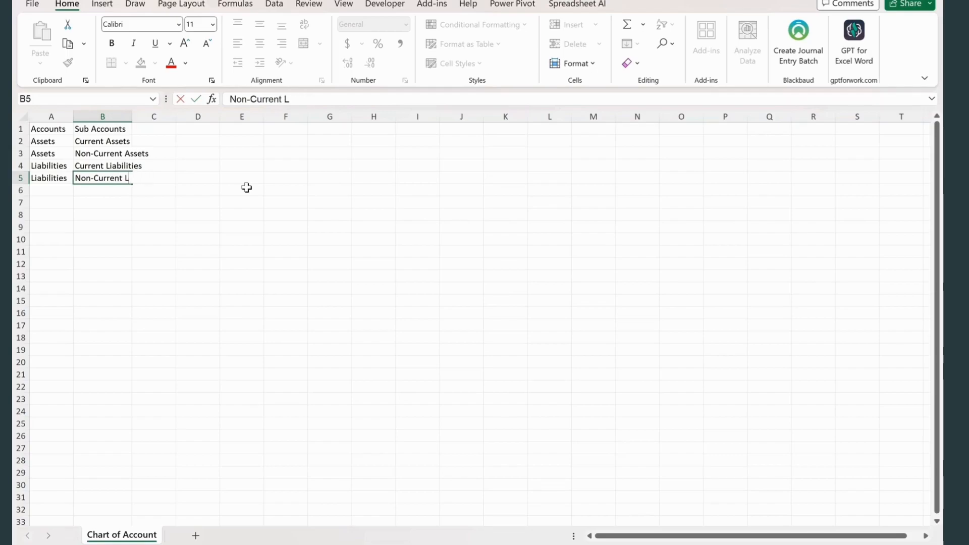
{"action": "type", "text": "iabilities"}
{"action": "key", "text": "Return"}
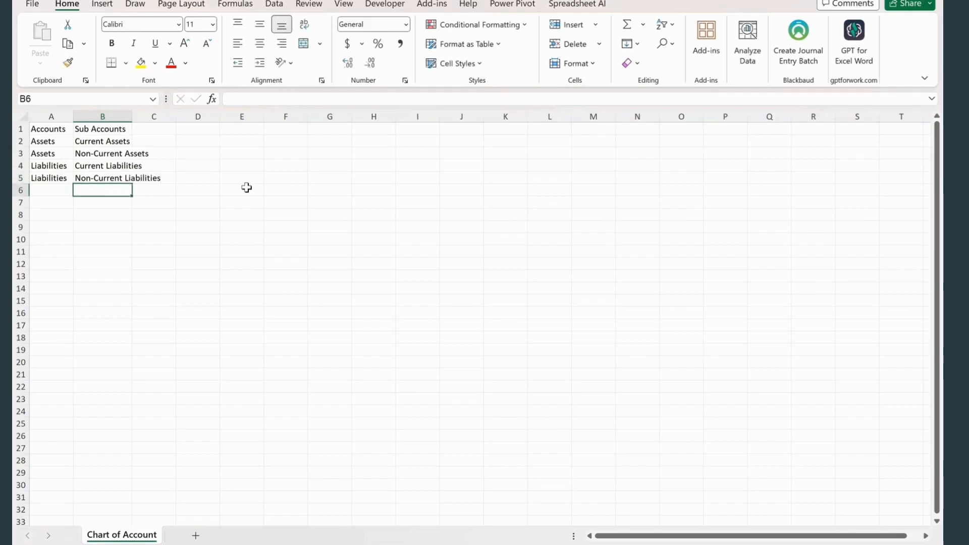
- Fill row 6 with the account Equity and the sub account Share Capital
{"action": "left_click", "coordinate": [40, 188]}
{"action": "type", "text": "Equity"}
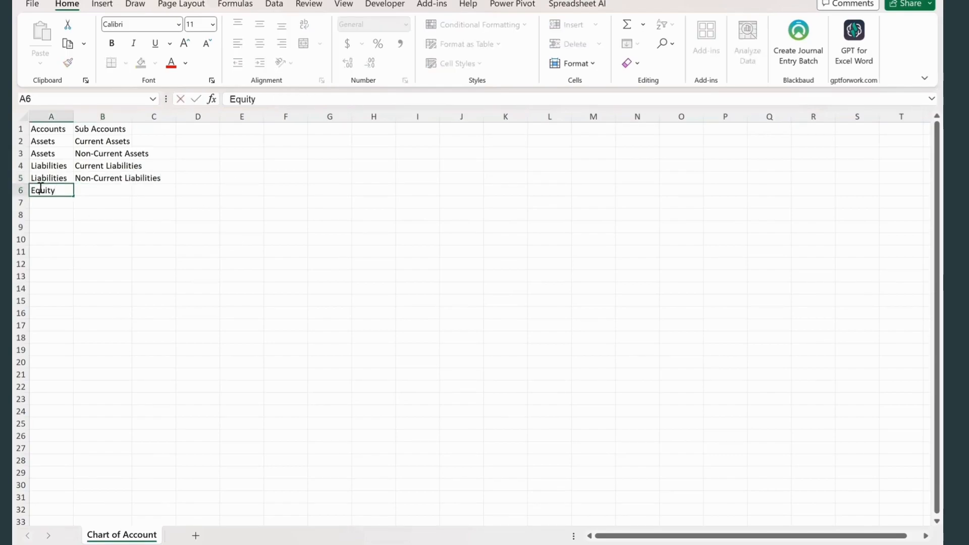
{"action": "left_click", "coordinate": [103, 181]}
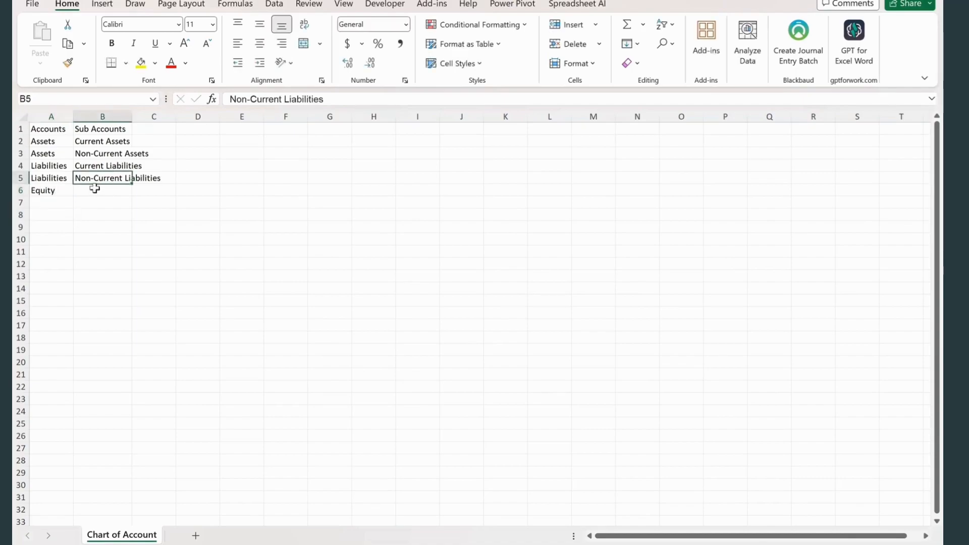
{"action": "left_click", "coordinate": [94, 189]}
{"action": "type", "text": "Share Capital"}
{"action": "key", "text": "Return"}
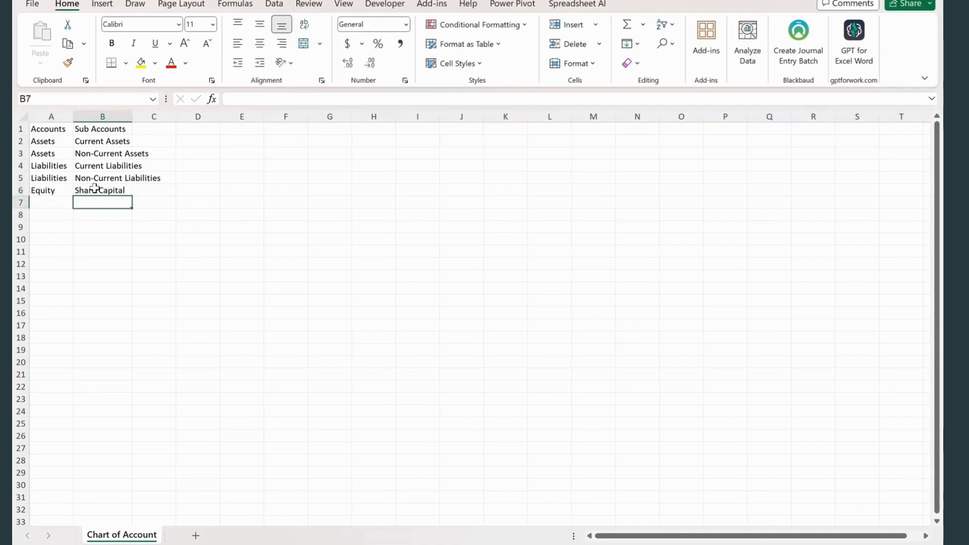
- Enter Expenses as both the account and the sub account in row 7
{"action": "key", "text": "Left"}
{"action": "type", "text": "Equityxpense"}
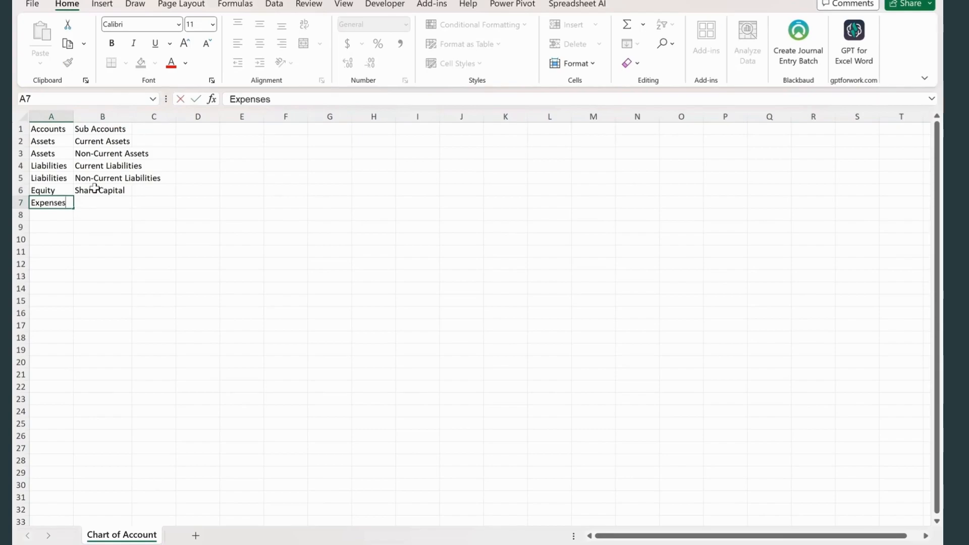
{"action": "key", "text": "Tab"}
{"action": "type", "text": "Expenses"}
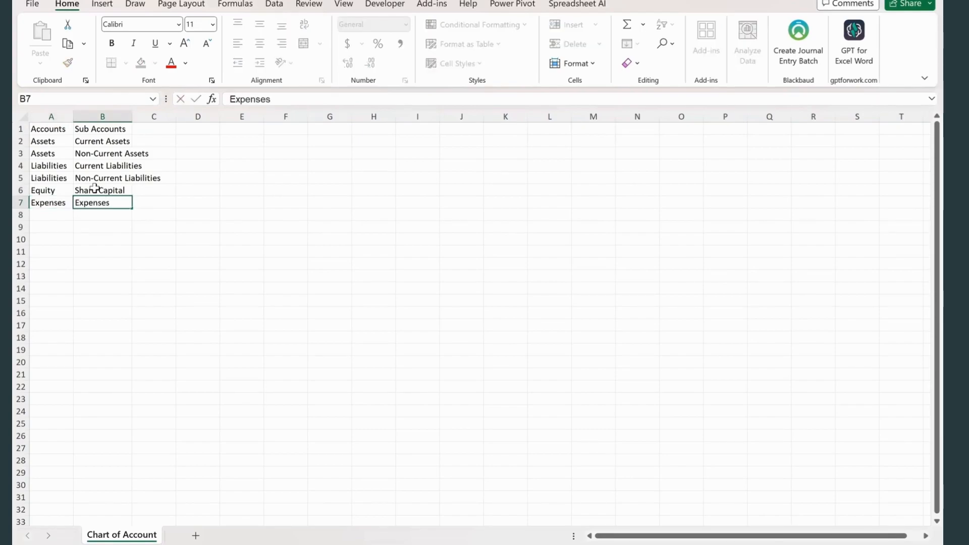
{"action": "key", "text": "Return"}
- Fill row 8 with the account Expenses and the sub account Income Tax Expenses
{"action": "type", "text": "Expenses"}
{"action": "key", "text": "Tab"}
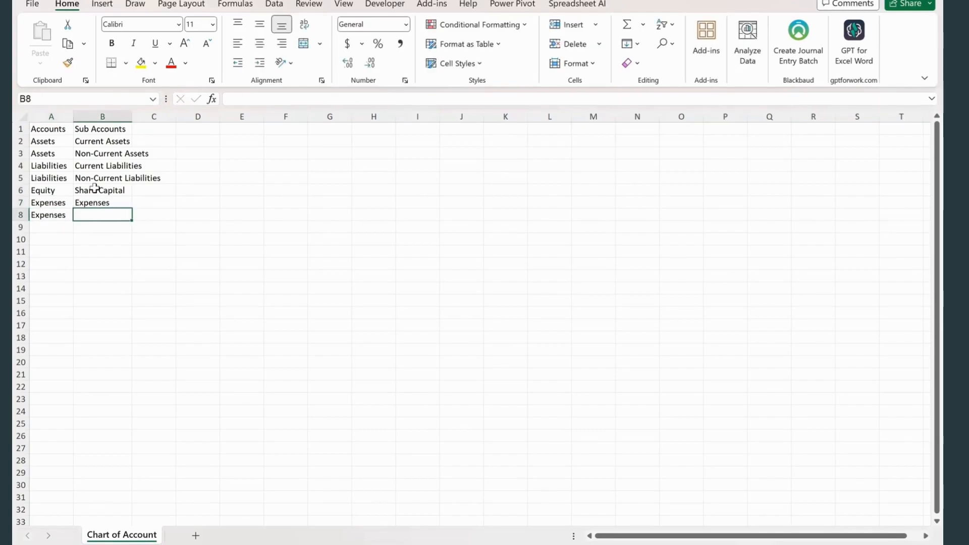
{"action": "type", "text": "Income Ts"}
{"action": "type", "text": "x Expenses"}
{"action": "key", "text": "Return"}
- Enter Revenue as both the account and the sub account in row 9, and fit column B to its contents
{"action": "type", "text": "Revenue"}
{"action": "key", "text": "Tab"}
{"action": "type", "text": "Revenue"}
{"action": "key", "text": "Return"}
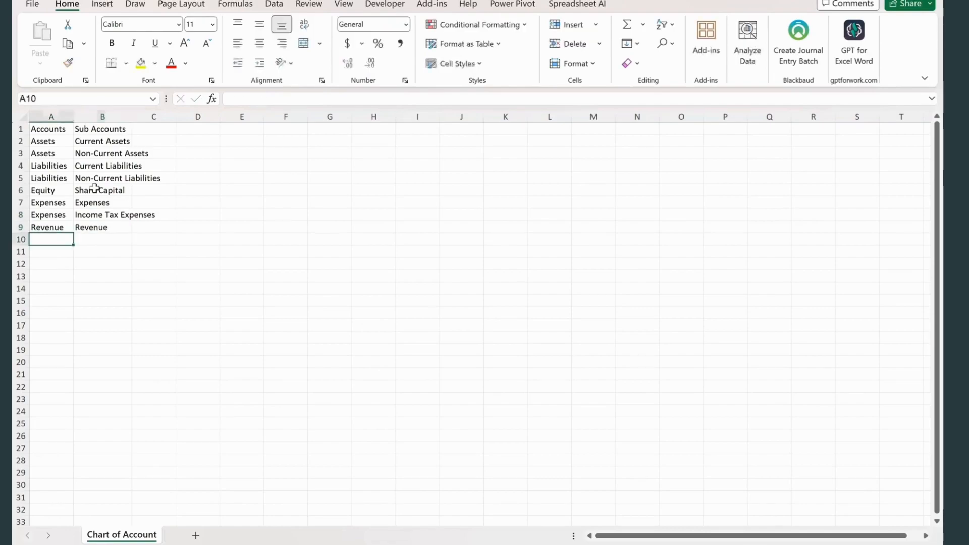
{"action": "double_click", "coordinate": [132, 116]}
- Enter the heading Financial Statement in C1 and Balance Sheet in C2
{"action": "left_click", "coordinate": [186, 129]}
{"action": "type", "text": "Financial S"}
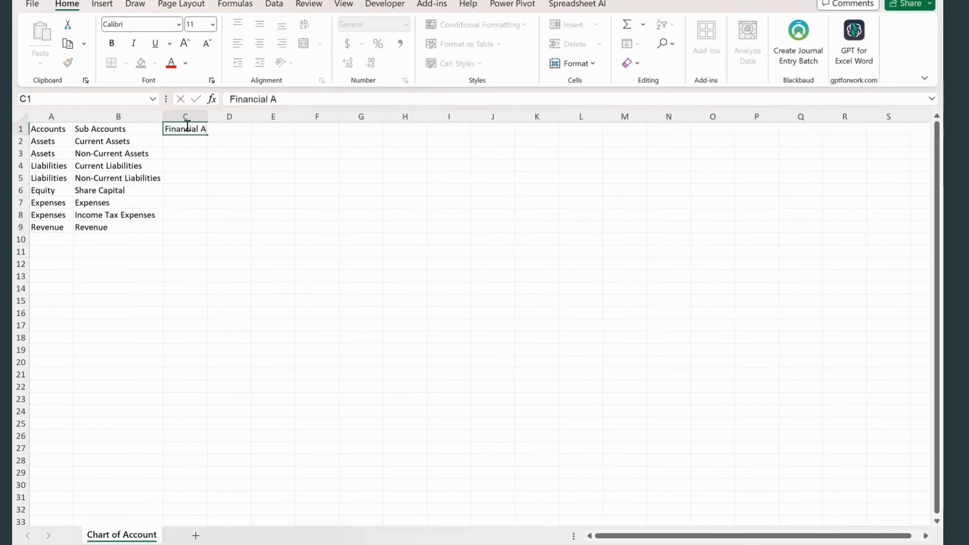
{"action": "type", "text": "tatement"}
{"action": "key", "text": "Return"}
{"action": "type", "text": "Balance ShE"}
{"action": "key", "text": "BackSpace"}
{"action": "key", "text": "BackSpace"}
{"action": "type", "text": "HEET"}
{"action": "key", "text": "BackSpace"}
{"action": "key", "text": "BackSpace"}
{"action": "key", "text": "BackSpace"}
{"action": "key", "text": "BackSpace"}
{"action": "type", "text": "heet"}
{"action": "key", "text": "Return"}
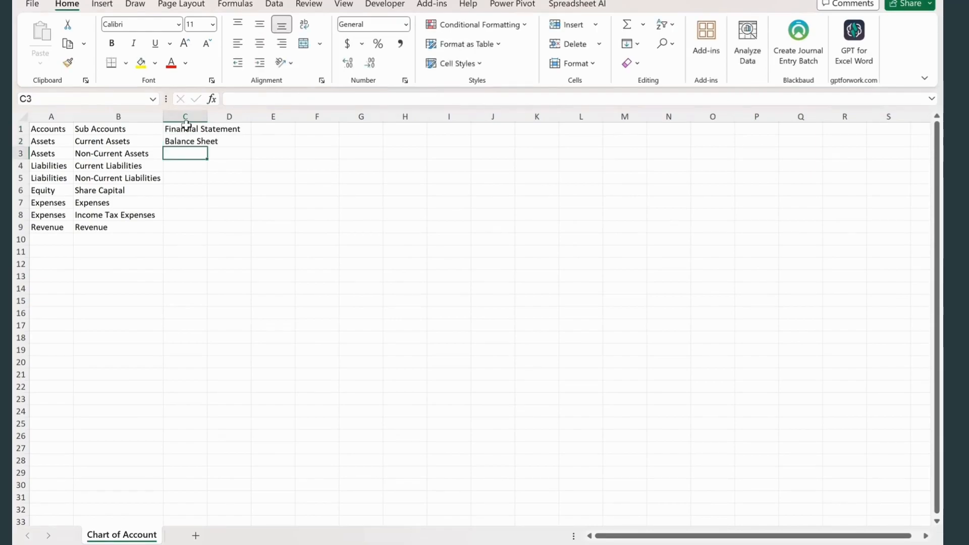
- Enter Balance Sheet in C3 to C6 for the remaining asset, liability and equity rows
{"action": "type", "text": "B"}
{"action": "key", "text": "Return"}
{"action": "type", "text": "balance Sheet"}
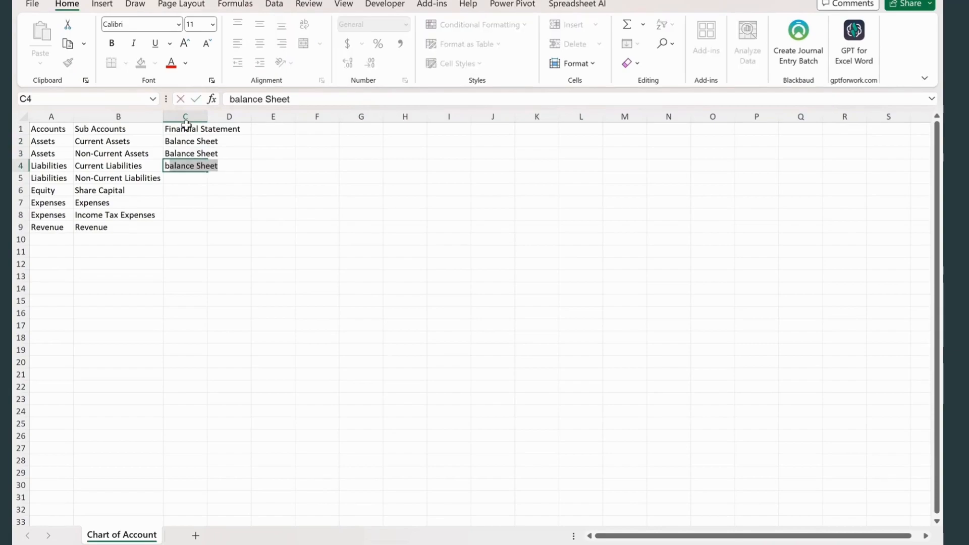
{"action": "key", "text": "Return"}
{"action": "type", "text": "b"}
{"action": "key", "text": "Return"}
{"action": "type", "text": "b"}
- Enter Income Statement in C7 to C9 for the expense and revenue rows, and fit column C to its contents
{"action": "key", "text": "Return"}
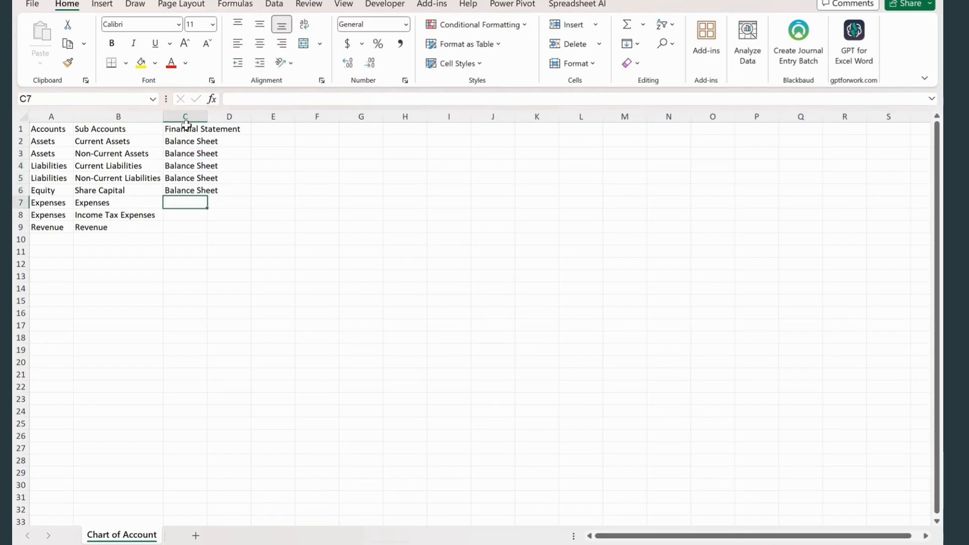
{"action": "type", "text": "Income Statement"}
{"action": "key", "text": "Return"}
{"action": "type", "text": "I"}
{"action": "key", "text": "Return"}
{"action": "key", "text": "ctrl+d"}
{"action": "double_click", "coordinate": [208, 116]}
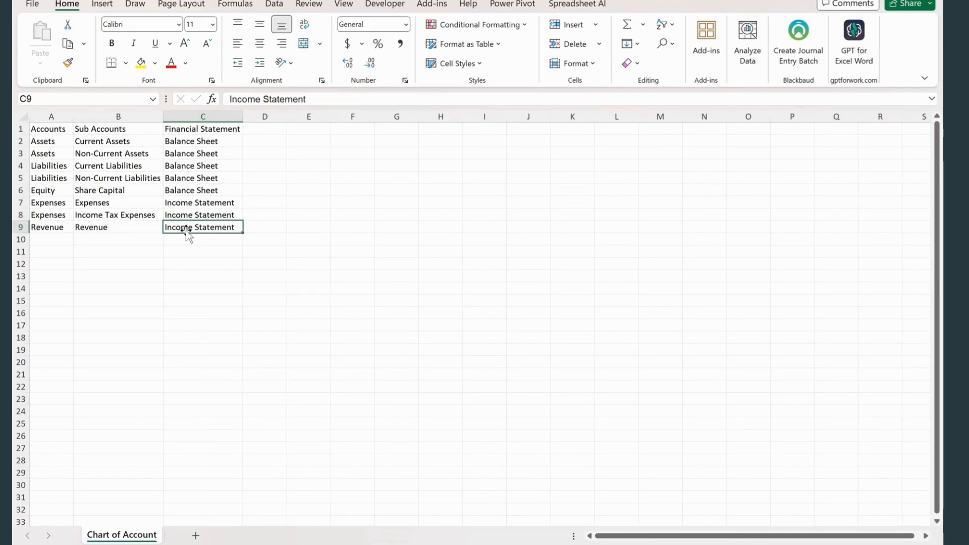
- Add a new sheet named General Journal Entries after the Chart of Account sheet
{"action": "left_click", "coordinate": [196, 535]}
{"action": "type", "text": "General J"}
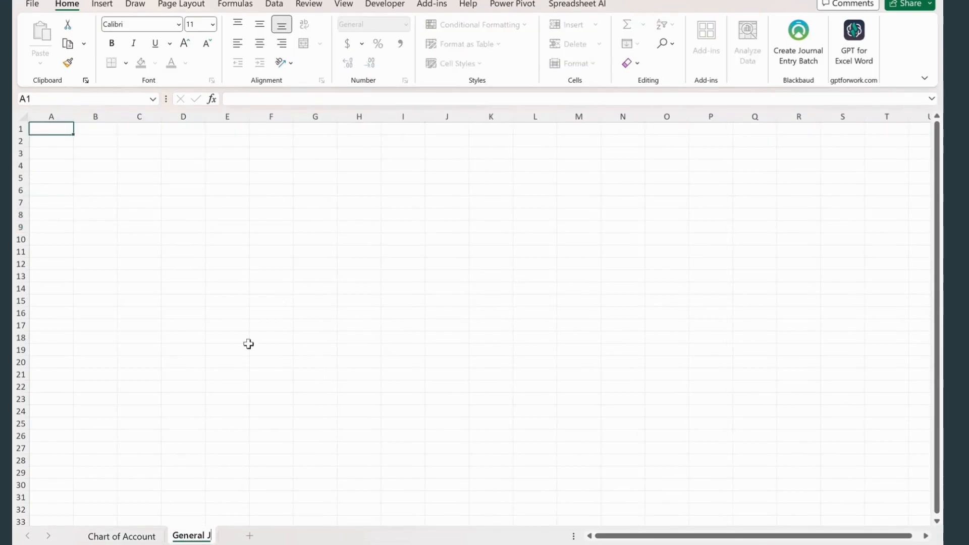
{"action": "type", "text": "ournal Entries"}
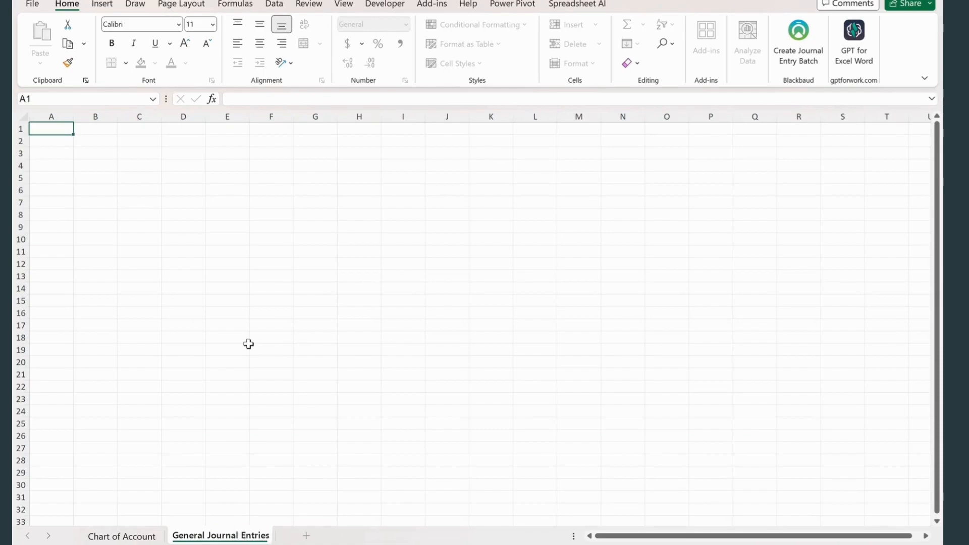
{"action": "left_click", "coordinate": [227, 252]}
- Enter the headings Date, Description and Individual Accounts in A1 to C1 of the General Journal Entries sheet
{"action": "left_click", "coordinate": [51, 129]}
{"action": "type", "text": "Date"}
{"action": "key", "text": "Tab"}
{"action": "type", "text": "Descr"}
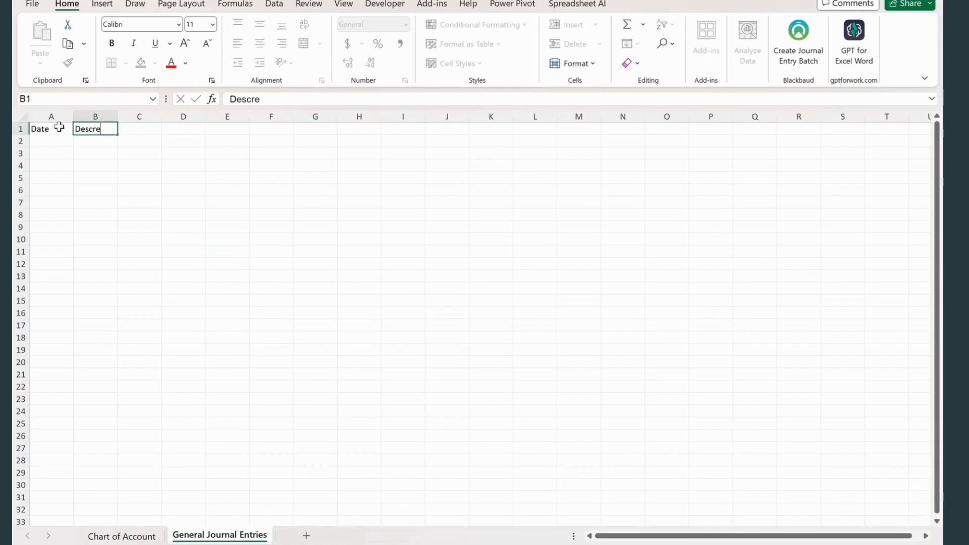
{"action": "type", "text": "iption"}
{"action": "key", "text": "Tab"}
{"action": "type", "text": "Individual"}
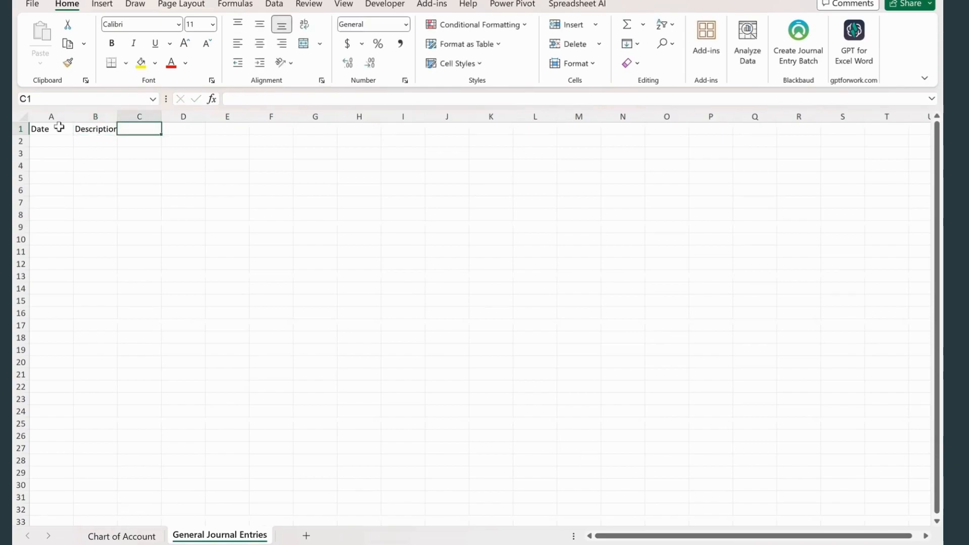
{"action": "type", "text": " Accounts"}
{"action": "key", "text": "Tab"}
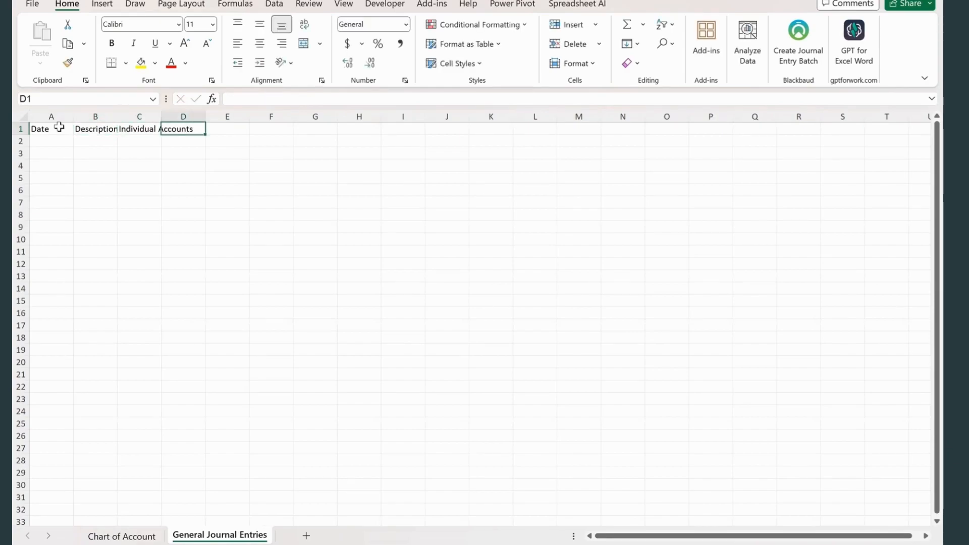
- Enter the headings Debit, Credit and Account in D1 to F1 of the General Journal Entries sheet
{"action": "type", "text": "Debit"}
{"action": "key", "text": "Tab"}
{"action": "type", "text": "Credit"}
{"action": "key", "text": "Tab"}
{"action": "type", "text": "Account"}
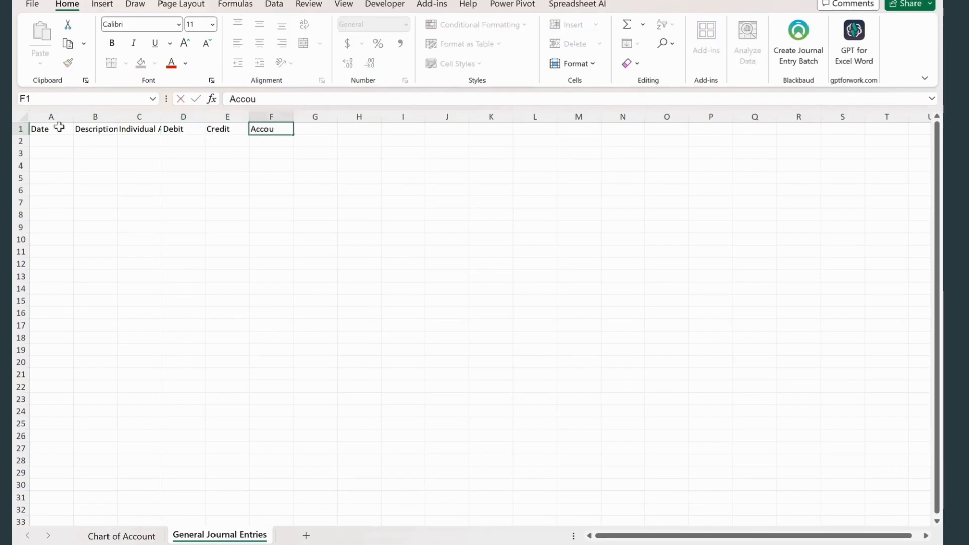
{"action": "key", "text": "Tab"}
- Enter the headings Sub Account, Financial Statement and Comments in G1 to I1
{"action": "type", "text": "Sub"}
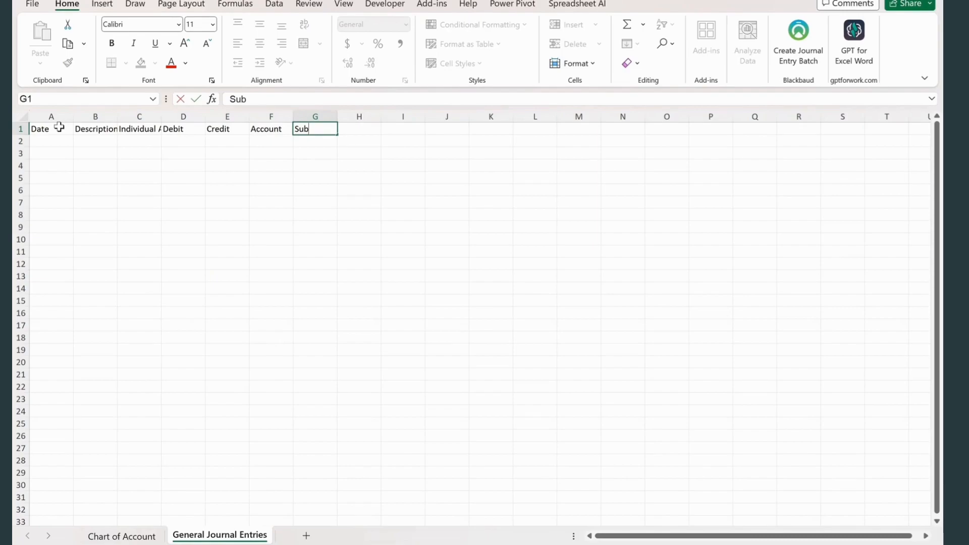
{"action": "type", "text": " Account"}
{"action": "key", "text": "Tab"}
{"action": "type", "text": "Financial Statement"}
{"action": "left_click", "coordinate": [169, 287]}
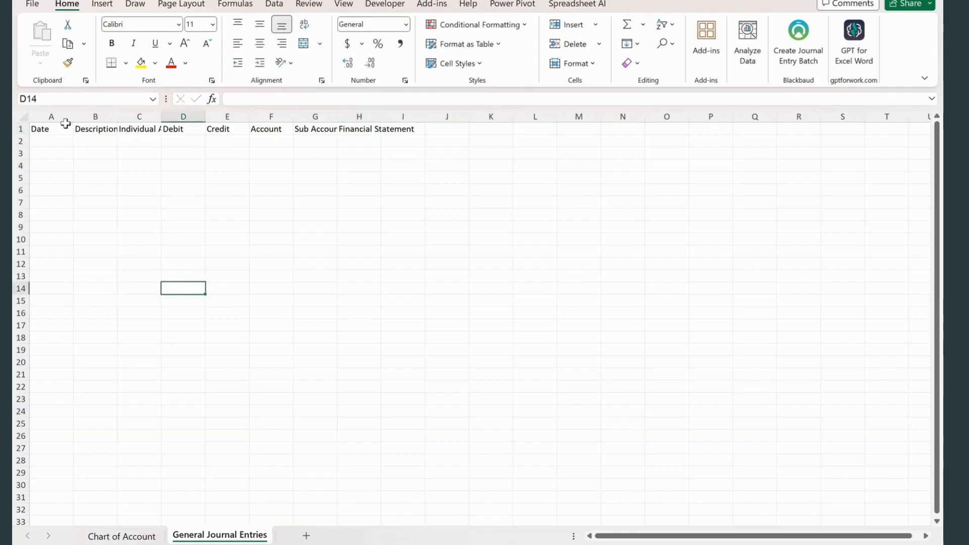
{"action": "left_click", "coordinate": [411, 129]}
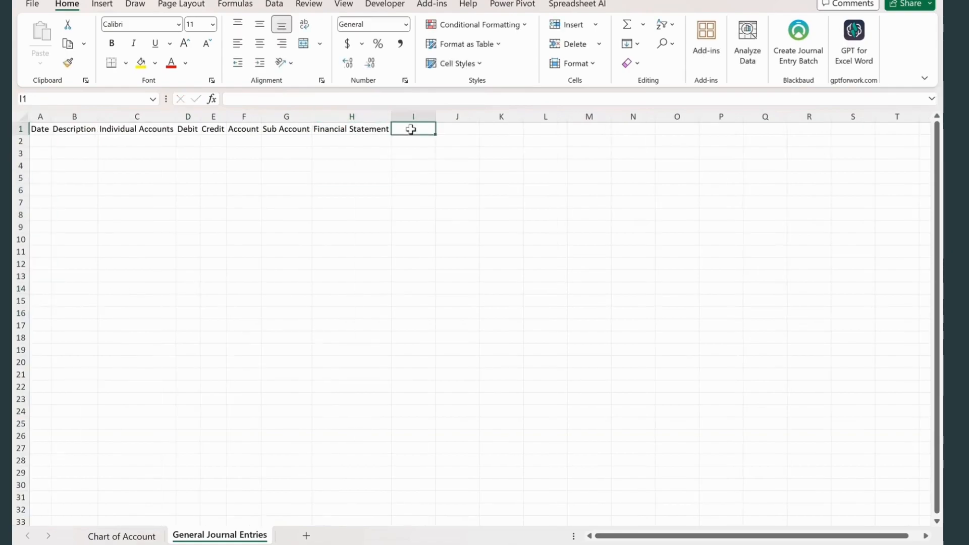
{"action": "type", "text": "Comments"}
{"action": "key", "text": "Return"}
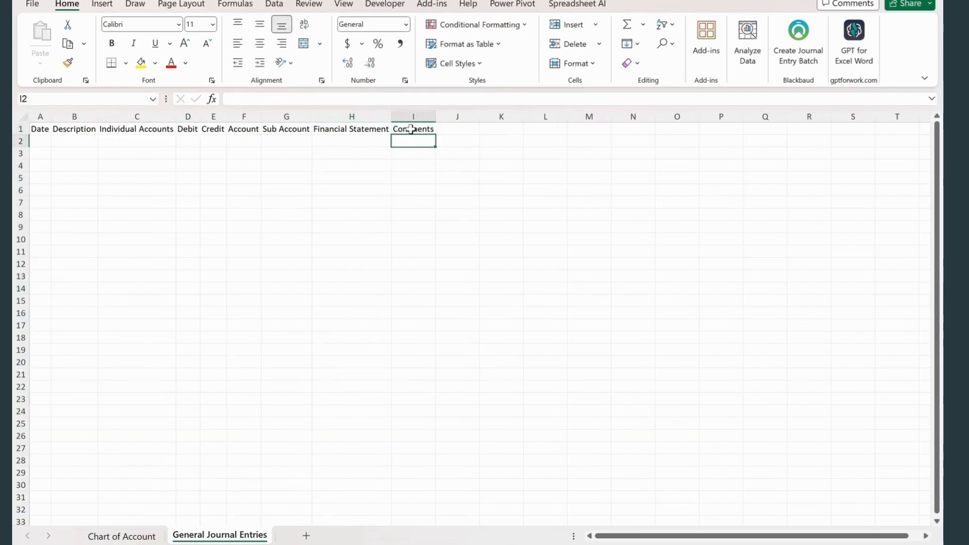
- Adjust the widths of the heading columns and turn the heading row A1 to I1 into a table with headers
{"action": "left_click_drag", "start_coordinate": [40, 117], "coordinate": [436, 116]}
{"action": "left_click", "coordinate": [436, 116]}
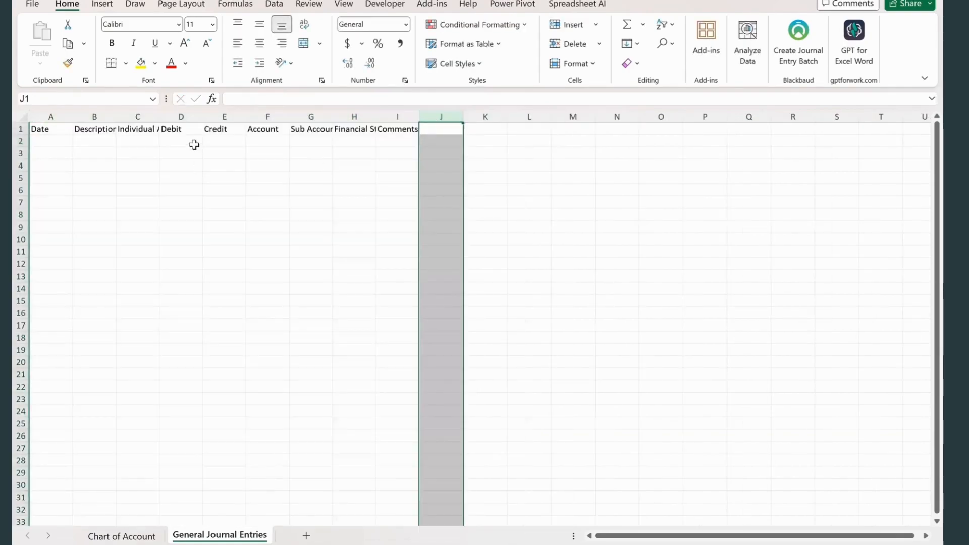
{"action": "left_click", "coordinate": [218, 129]}
{"action": "key", "text": "ctrl+t"}
{"action": "left_click", "coordinate": [160, 377]}
{"action": "left_click", "coordinate": [210, 394]}
- Note transaction 1 in row 2 beside the journal table, dated 1/1/2023, as "Estabilish a business by" the owner's name, "Investing 1mil"
{"action": "left_click", "coordinate": [628, 141]}
{"action": "type", "text": "1/1/2023"}
{"action": "key", "text": "Tab"}
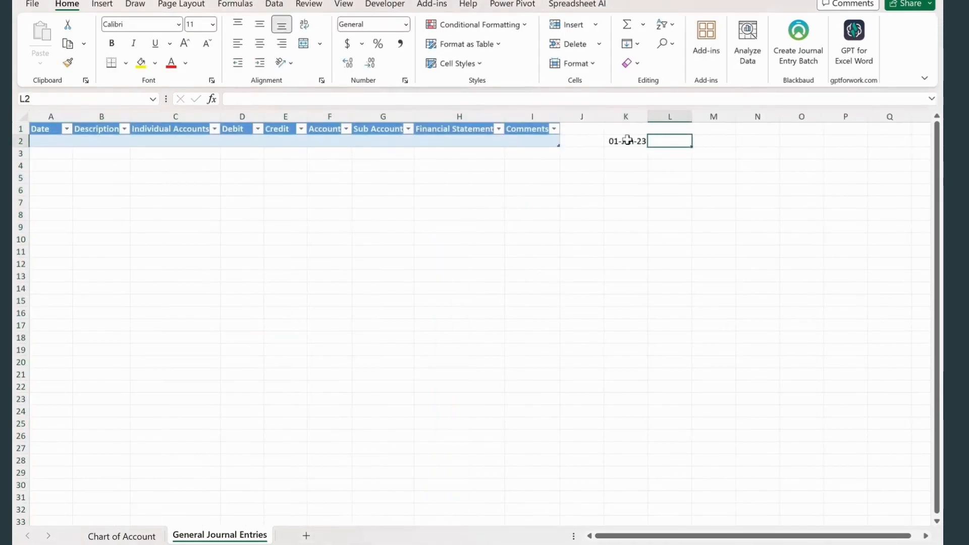
{"action": "type", "text": "Estabilish a"}
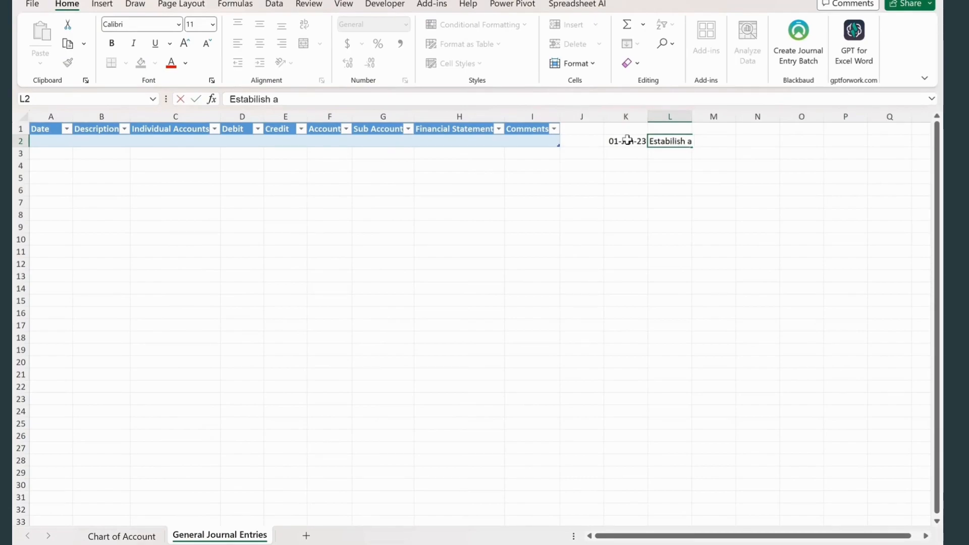
{"action": "type", "text": " bus"}
{"action": "key", "text": "BackSpace"}
{"action": "type", "text": "siness by Joey, Inves"}
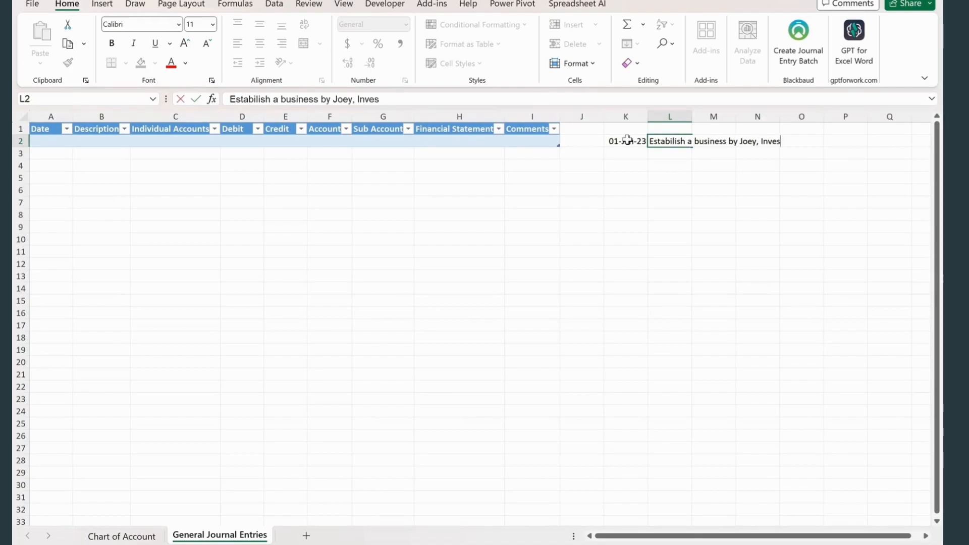
{"action": "type", "text": "ting 1m"}
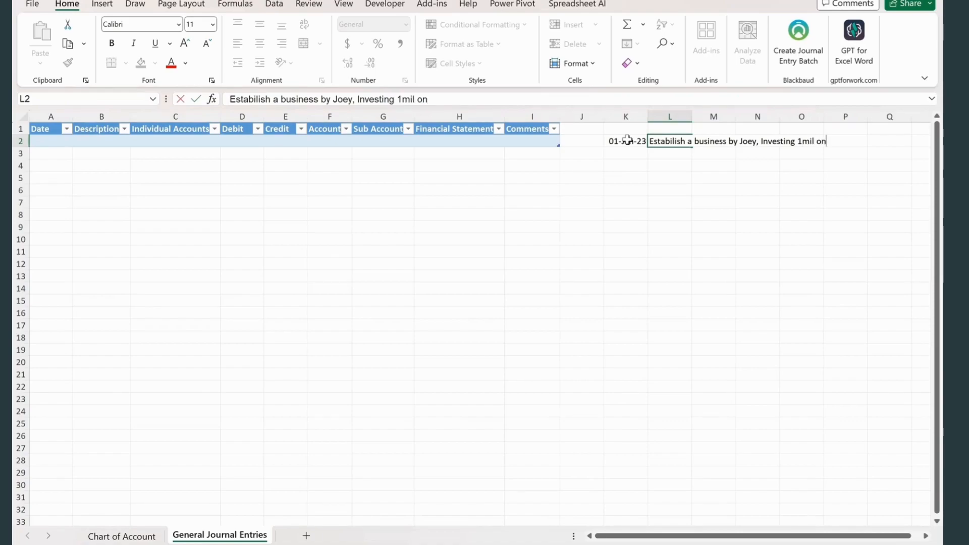
{"action": "type", "text": "il"}
{"action": "key", "text": "Return"}
{"action": "left_click", "coordinate": [584, 142]}
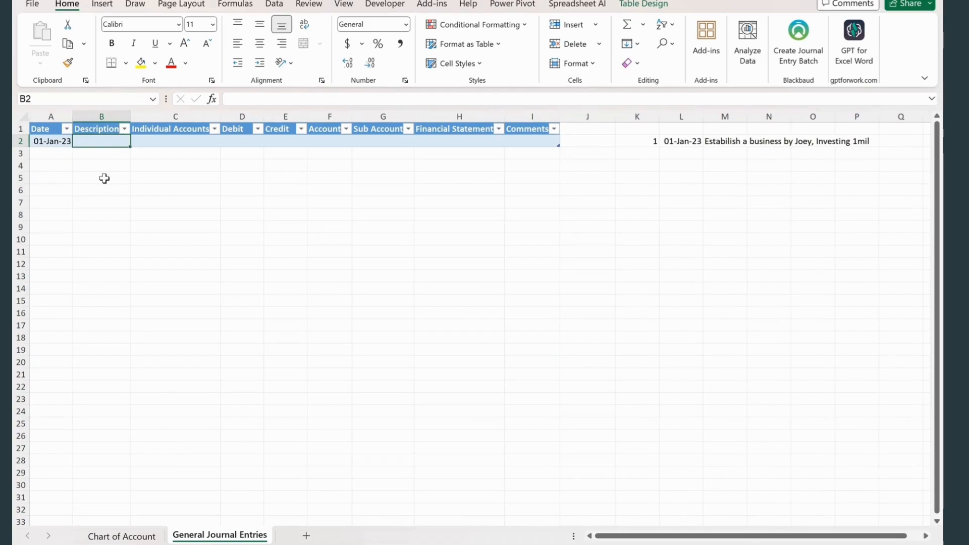
- Enter the description Estabilish a Business in B2 of the journal table and widen the Description column to fit it
{"action": "type", "text": "Estabilitsh"}
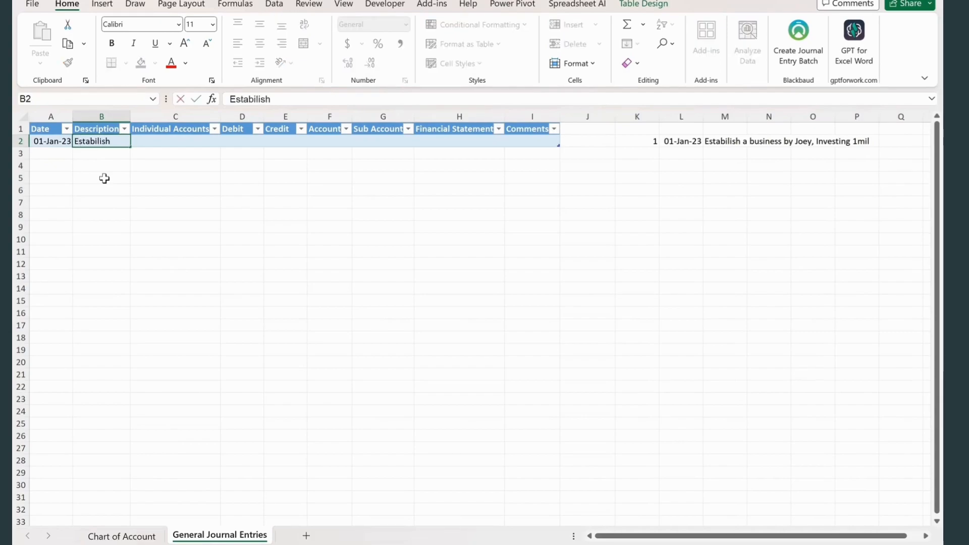
{"action": "type", "text": " a Business"}
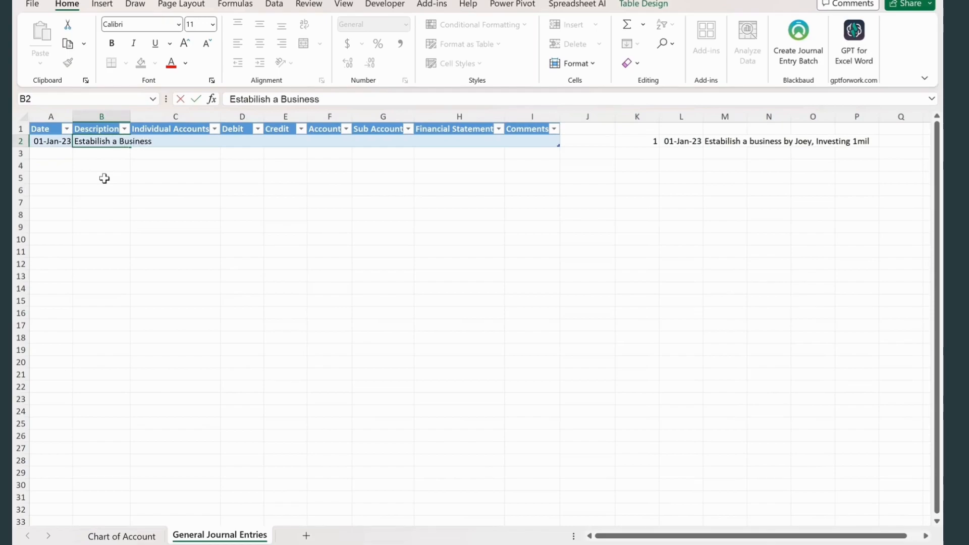
{"action": "key", "text": "Tab"}
{"action": "left_click_drag", "start_coordinate": [134, 114], "coordinate": [157, 114]}
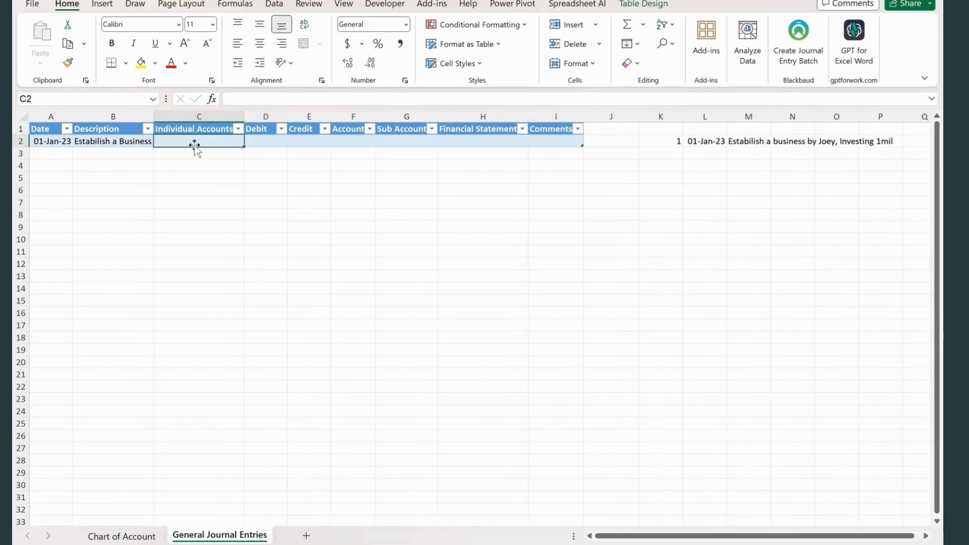
- On the Chart of Account sheet, enter the headings Individual Accounts in F1 and Sub Accounts in G1
{"action": "key", "text": "ctrl+Page_Up"}
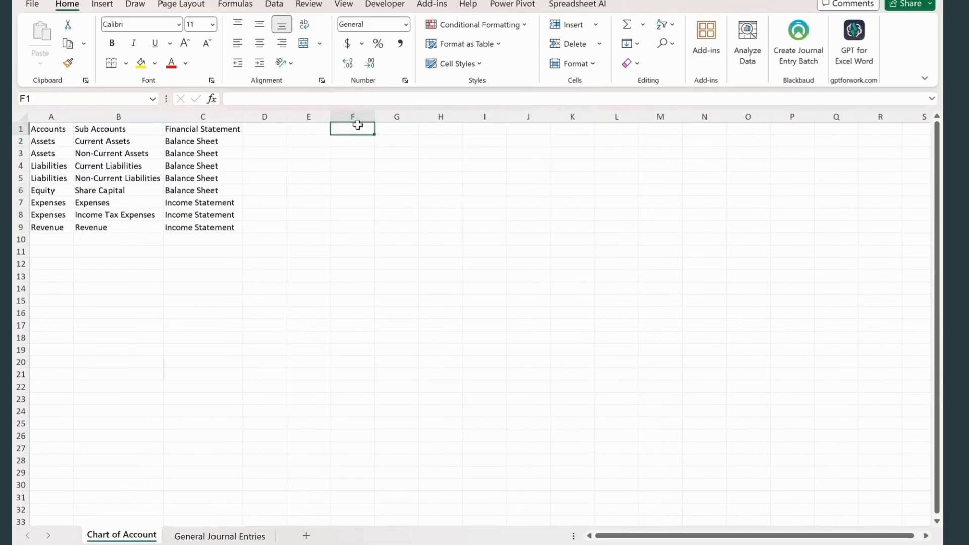
{"action": "type", "text": "In"}
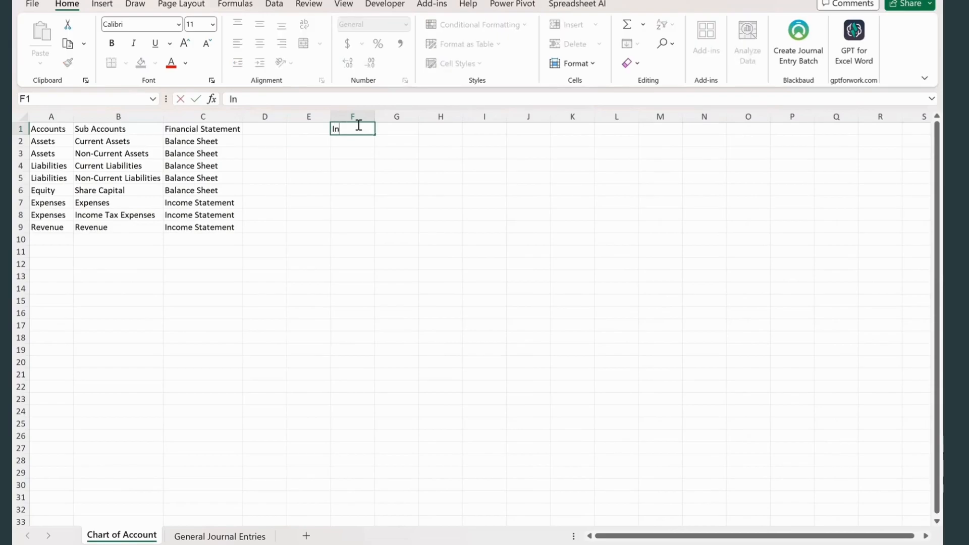
{"action": "type", "text": "dividual "}
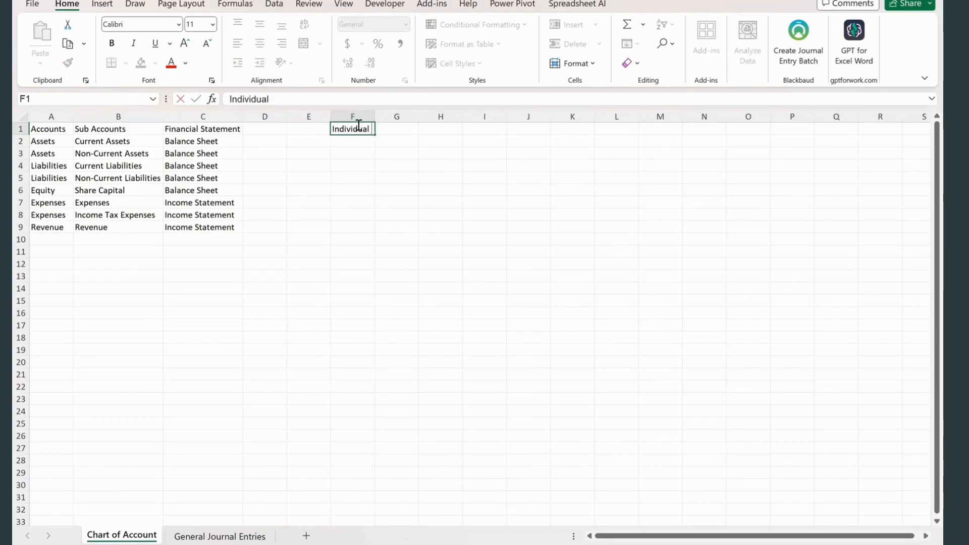
{"action": "type", "text": "Accounts"}
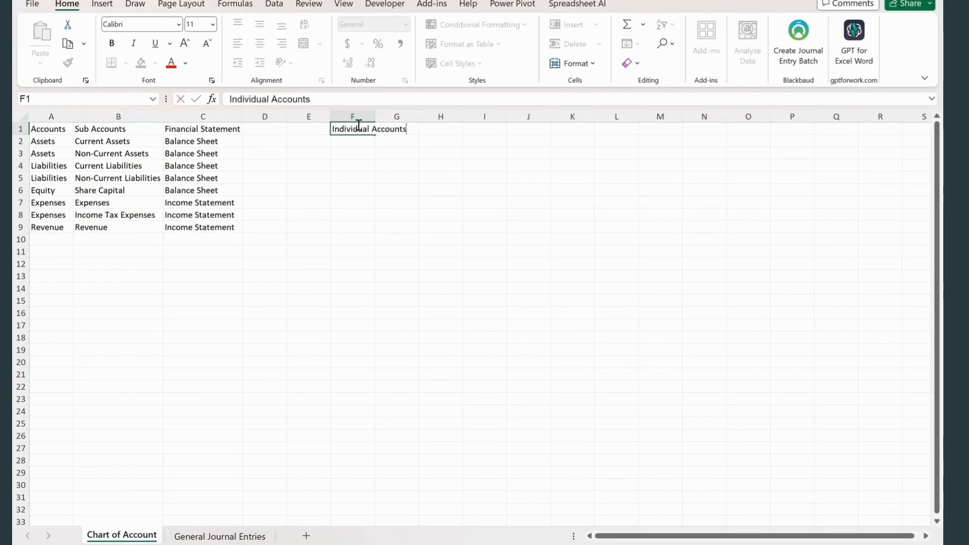
{"action": "key", "text": "Tab"}
{"action": "type", "text": "Su"}
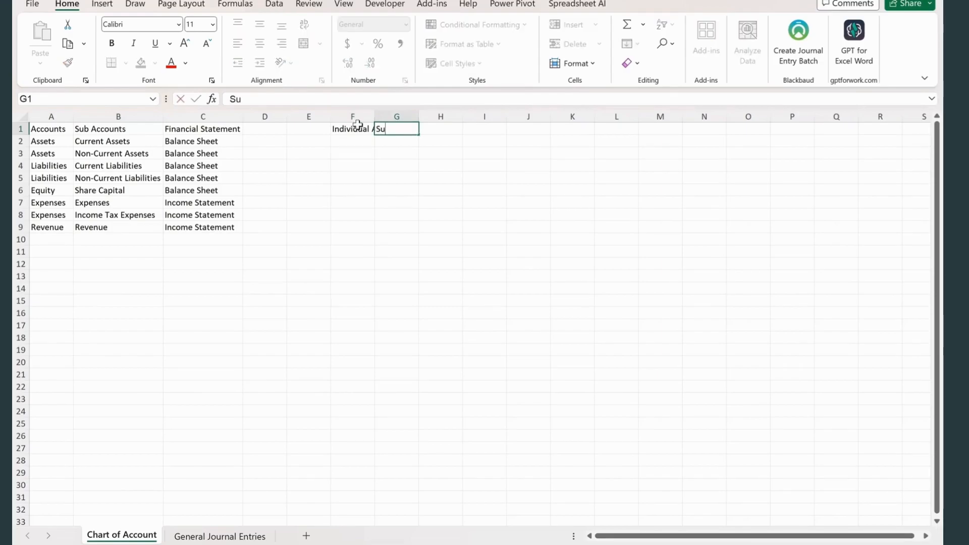
{"action": "type", "text": "b Accounts"}
- Enter the headings Accounts in H1 and Financial Statement in I1
{"action": "key", "text": "Tab"}
{"action": "type", "text": "Acc"}
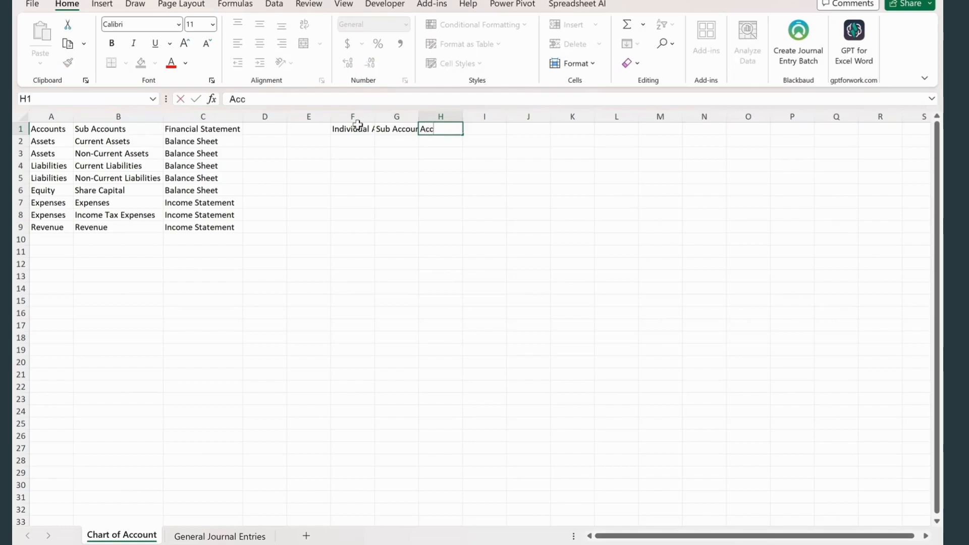
{"action": "type", "text": "ounts"}
{"action": "key", "text": "Tab"}
{"action": "type", "text": "Financial S"}
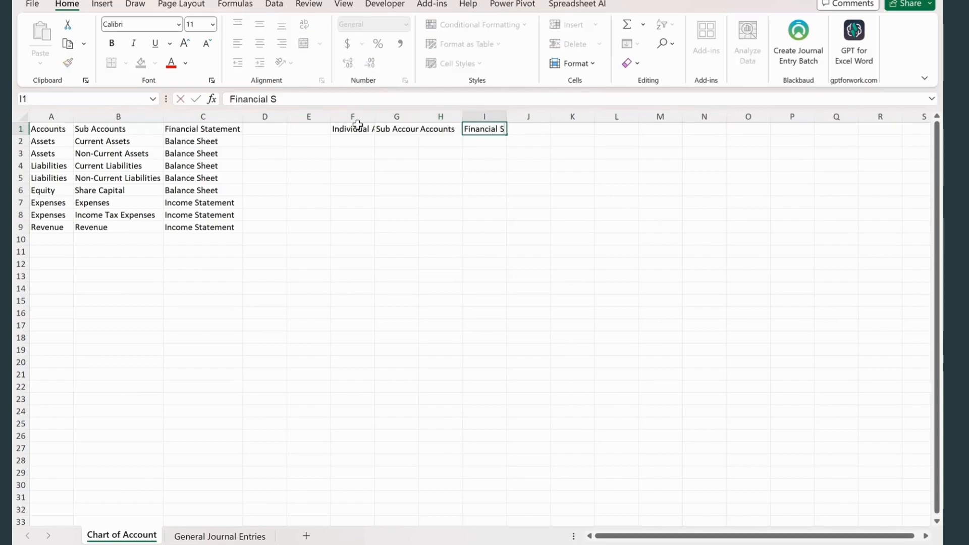
{"action": "type", "text": "tatement"}
{"action": "key", "text": "Return"}
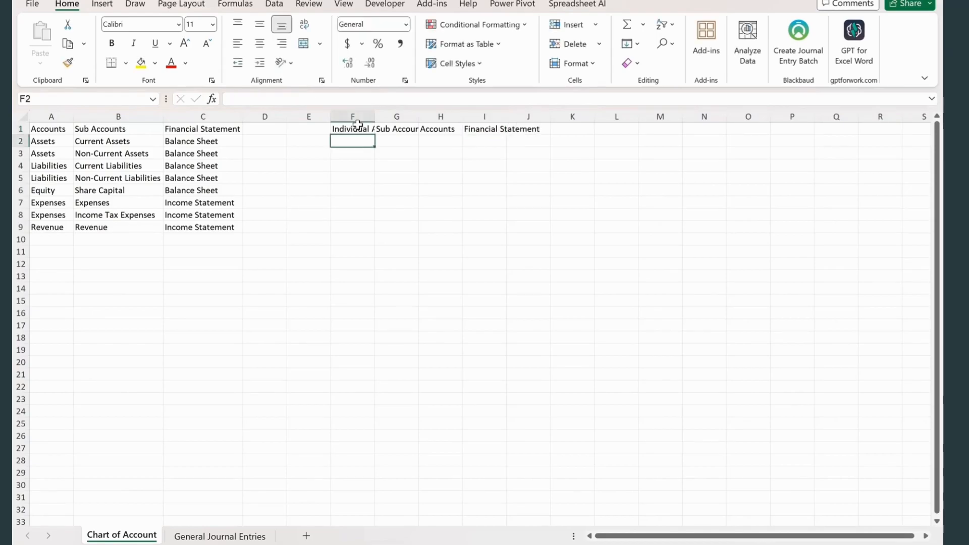
- Fit columns F to I to their headings and convert F1 to I1 into a table with headers
{"action": "left_click_drag", "start_coordinate": [353, 117], "coordinate": [530, 113]}
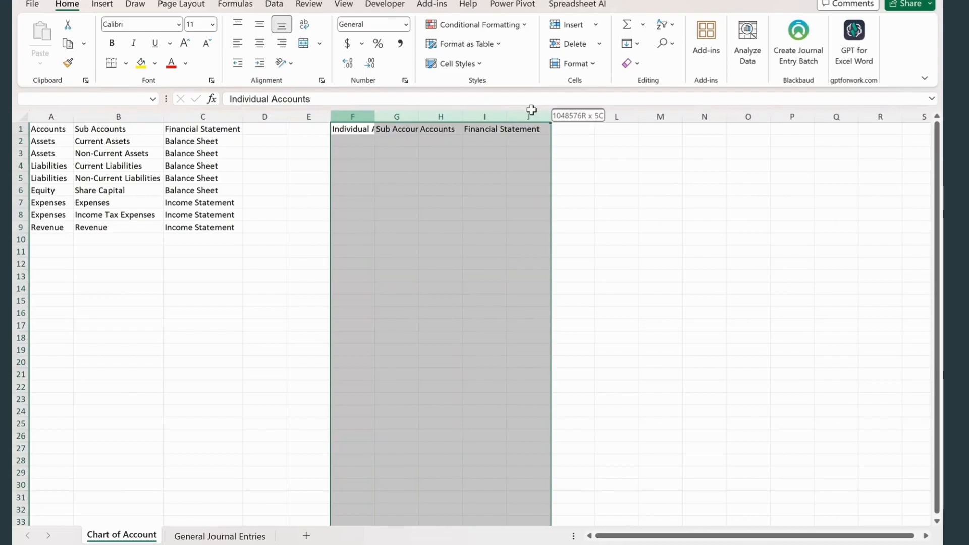
{"action": "double_click", "coordinate": [550, 115]}
{"action": "left_click", "coordinate": [382, 142]}
{"action": "left_click", "coordinate": [384, 131]}
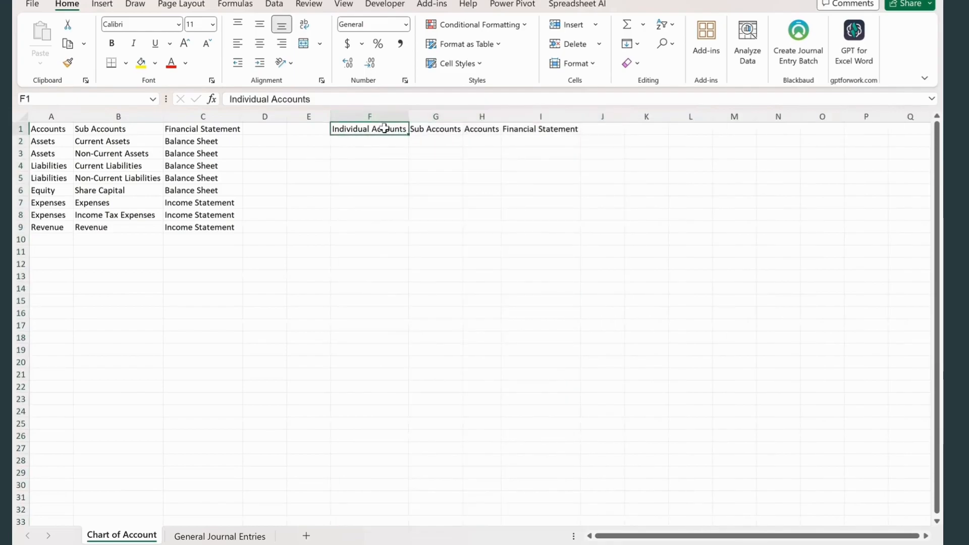
{"action": "key", "text": "ctrl+t"}
{"action": "left_click", "coordinate": [198, 377]}
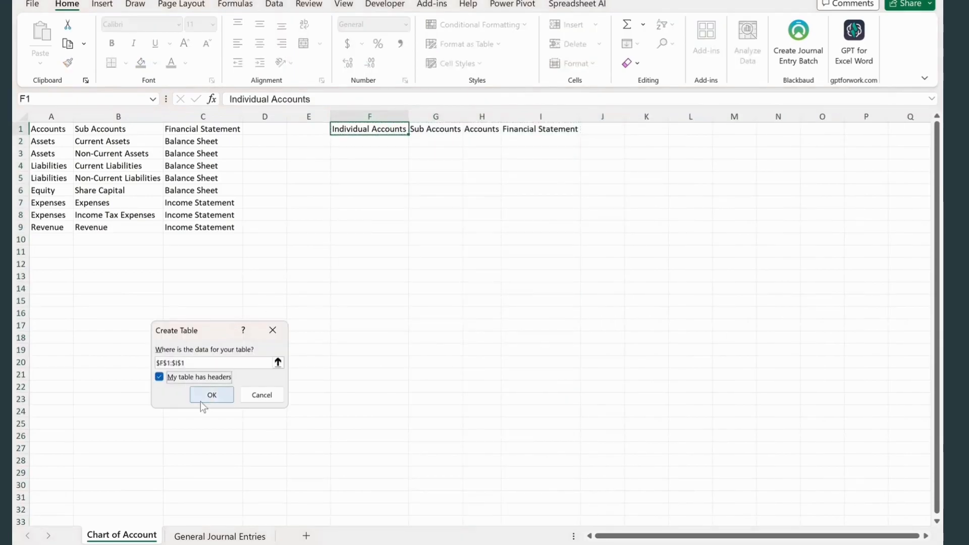
{"action": "left_click", "coordinate": [211, 395]}
- Enter the individual account "Share Capital -" plus the owner's first name in F2, and the sub account Share Capital in G2
{"action": "left_click", "coordinate": [387, 139]}
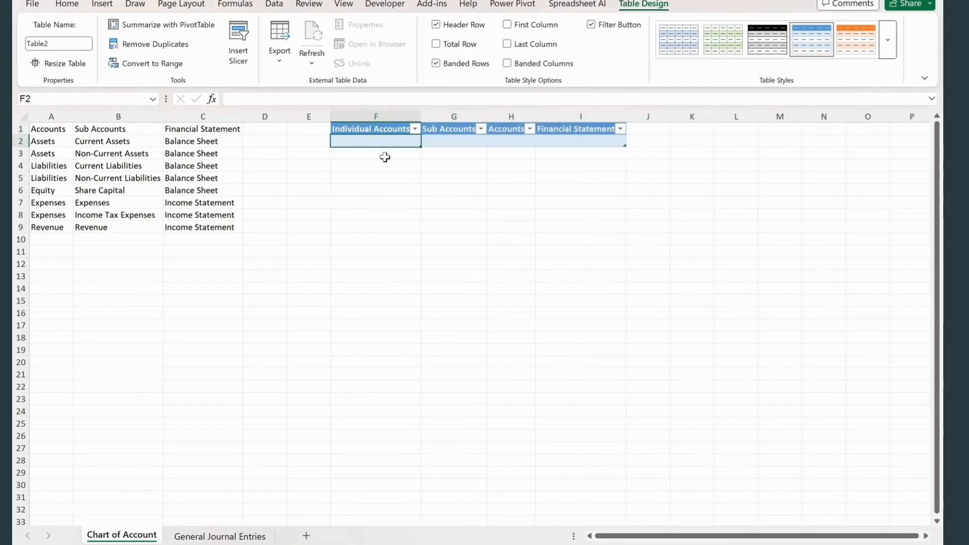
{"action": "type", "text": "Share Capital - Joey"}
{"action": "key", "text": "Tab"}
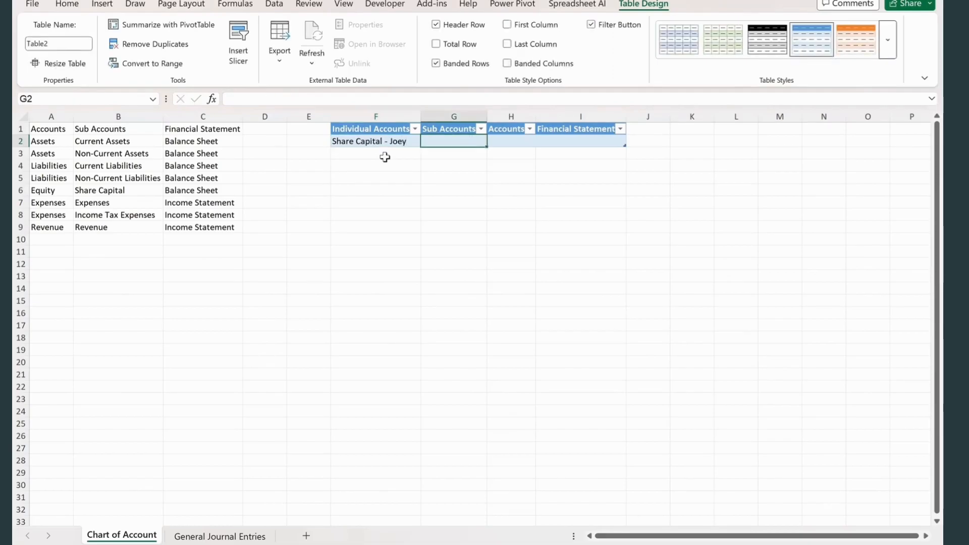
{"action": "type", "text": "Share Capital"}
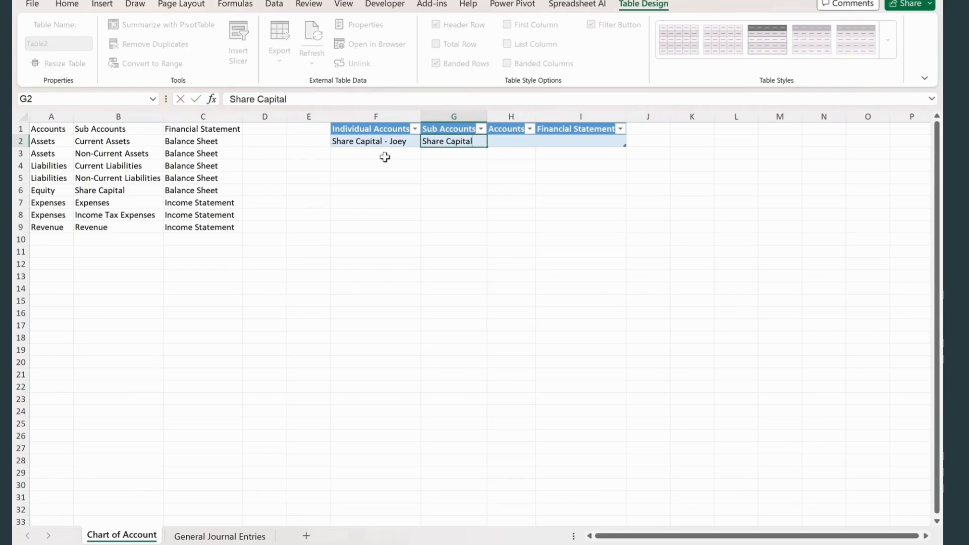
{"action": "key", "text": "Tab"}
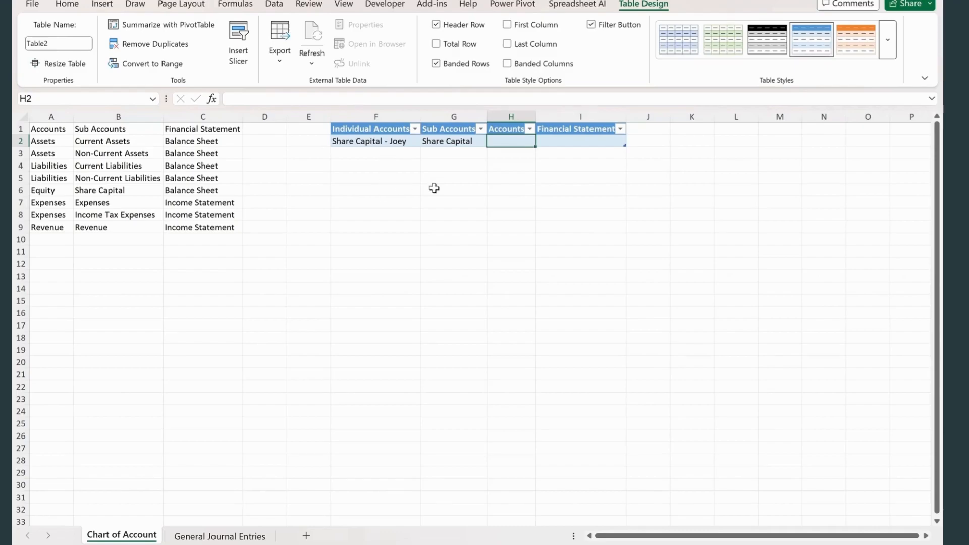
- Look up the account for the sub account in H2 with =XLOOKUP([@[Sub Accounts]],B2:B9,A2:A9)
{"action": "type", "text": "=m"}
{"action": "key", "text": "BackSpace"}
{"action": "type", "text": "xl"}
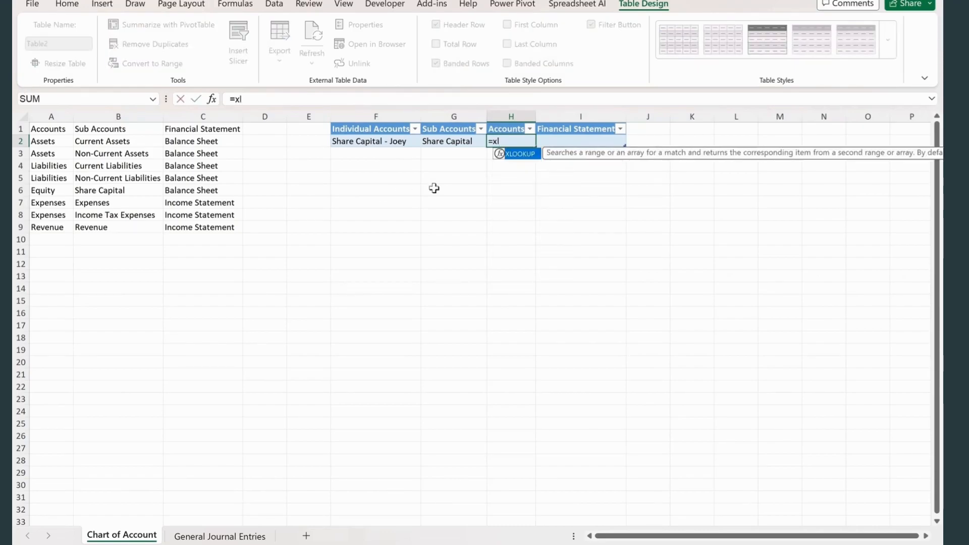
{"action": "key", "text": "Tab"}
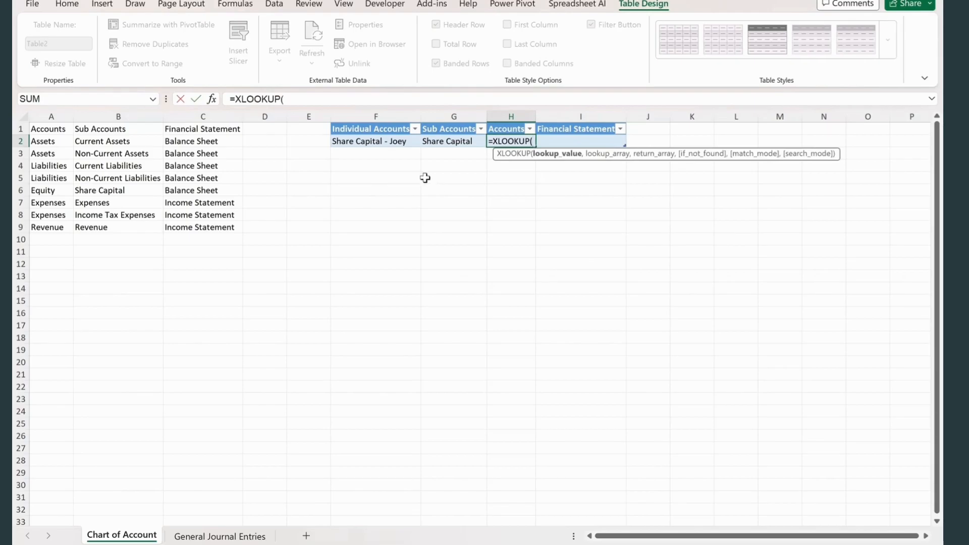
{"action": "left_click", "coordinate": [463, 139]}
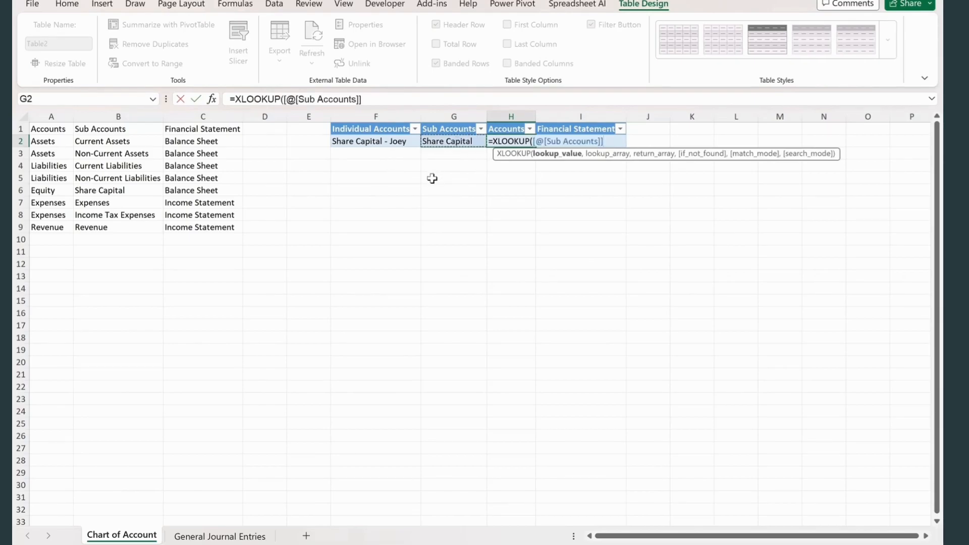
{"action": "type", "text": ","}
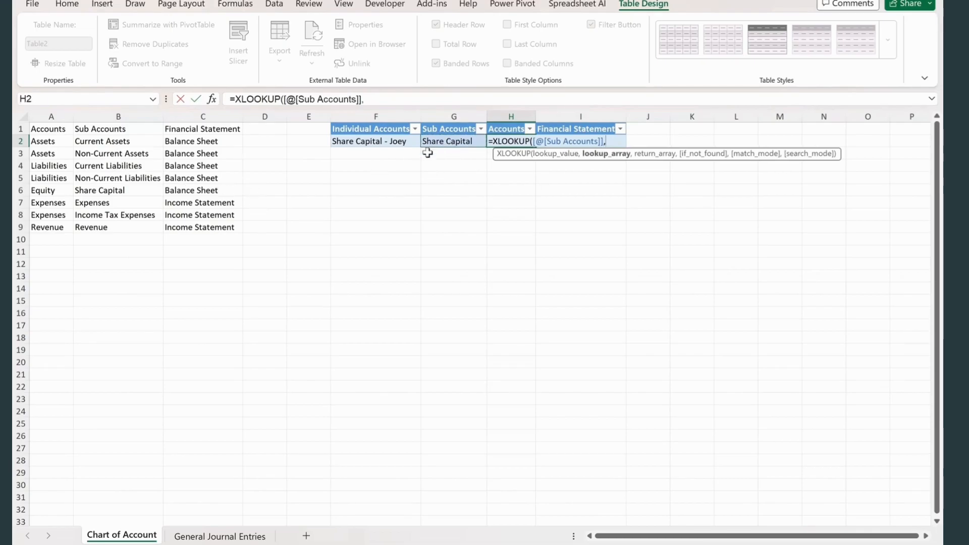
{"action": "left_click_drag", "start_coordinate": [109, 141], "coordinate": [126, 223]}
{"action": "type", "text": ","}
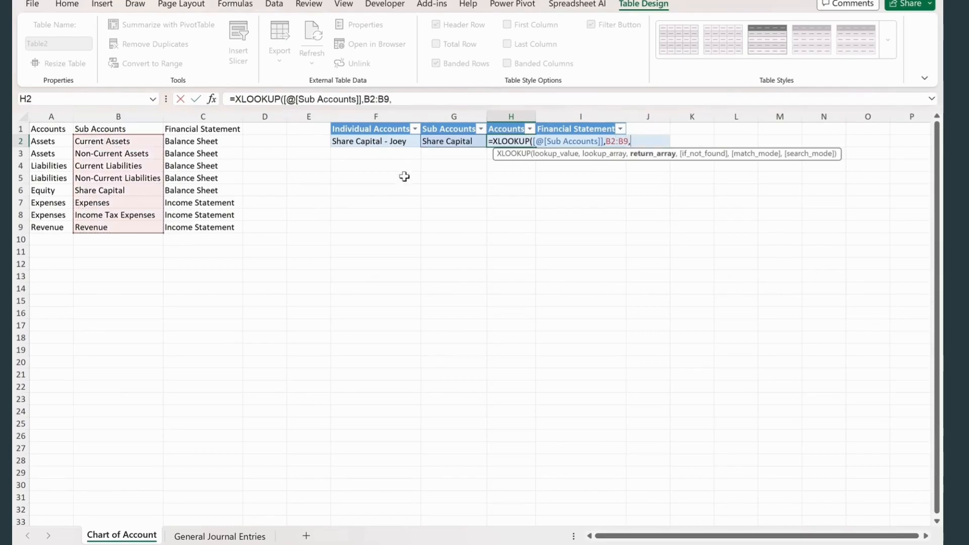
{"action": "left_click_drag", "start_coordinate": [52, 142], "coordinate": [70, 223]}
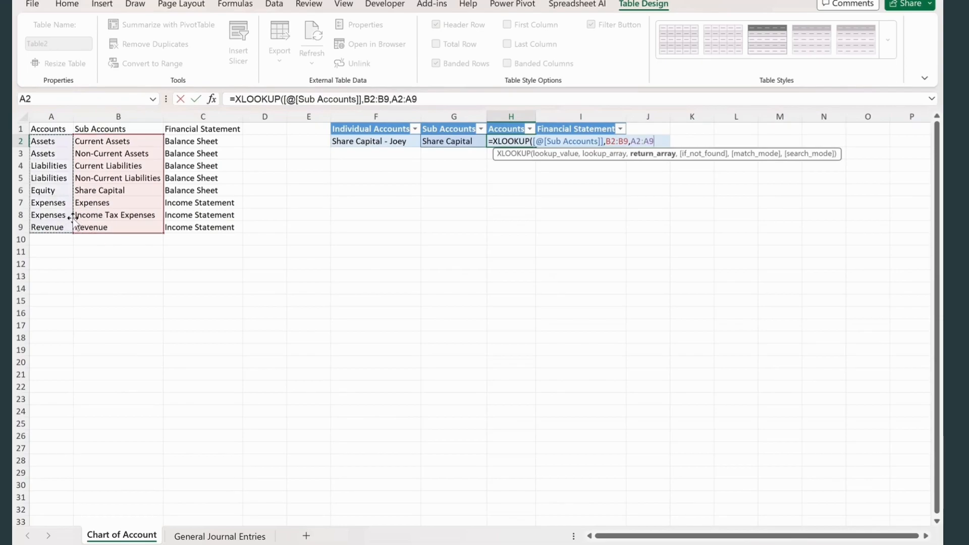
{"action": "key", "text": "Return"}
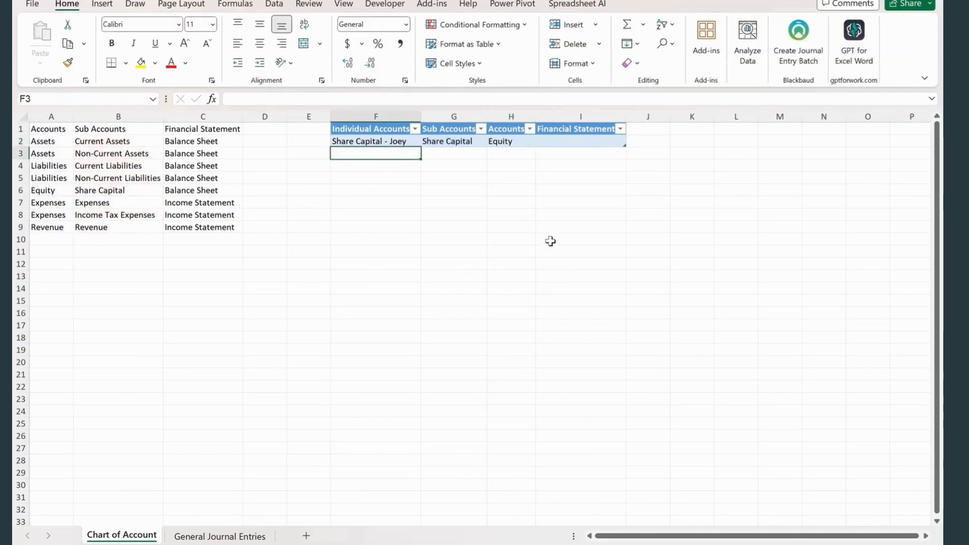
- Make the lookup and return ranges in H2's XLOOKUP formula absolute as $B$2:$B$9 and $A$2:$A$9
{"action": "left_click", "coordinate": [509, 142]}
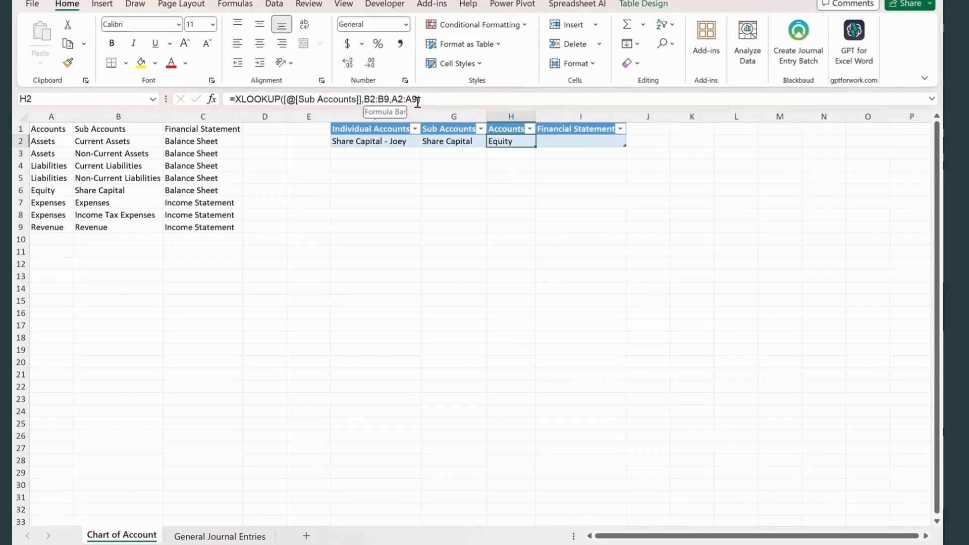
{"action": "left_click_drag", "start_coordinate": [418, 100], "coordinate": [363, 99]}
{"action": "key", "text": "F4"}
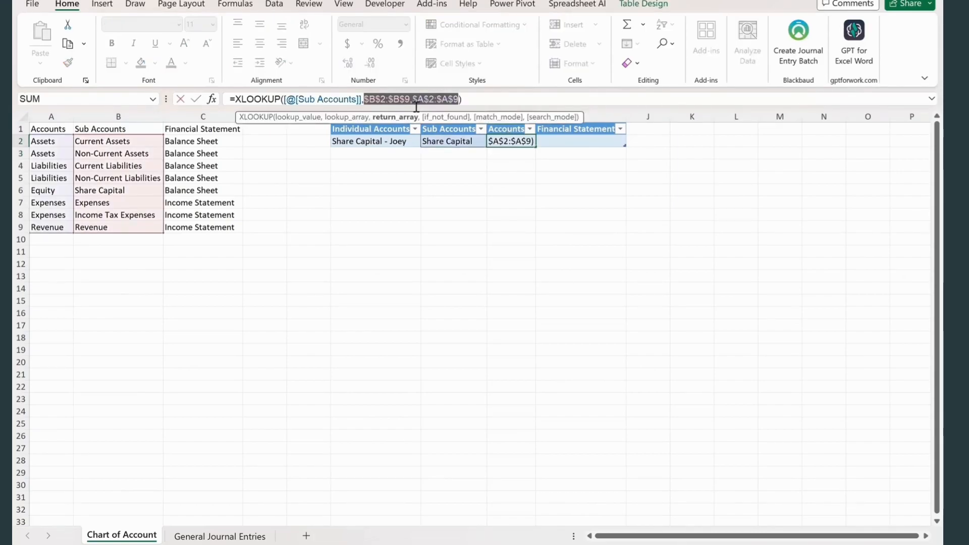
{"action": "key", "text": "Return"}
{"action": "left_click", "coordinate": [506, 225]}
{"action": "left_click", "coordinate": [568, 143]}
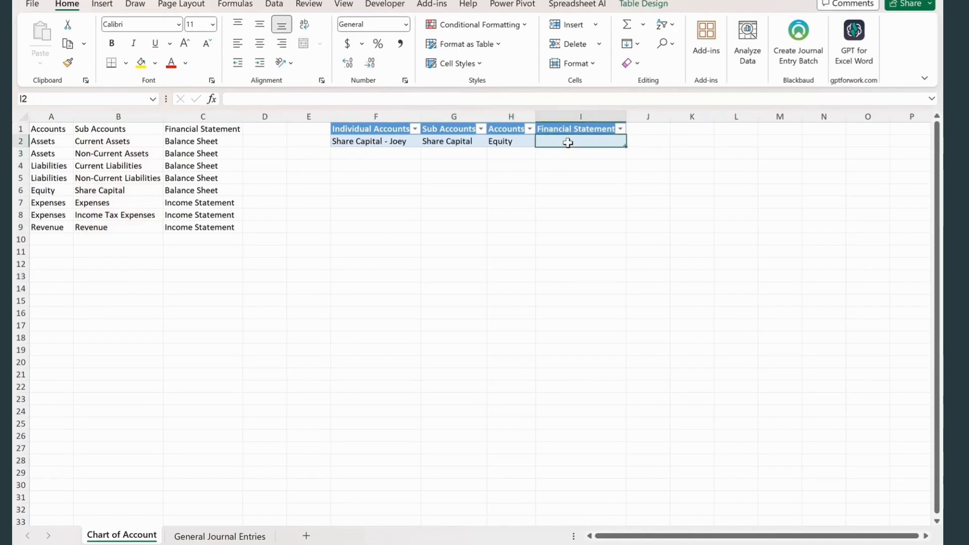
{"action": "type", "text": "=xl"}
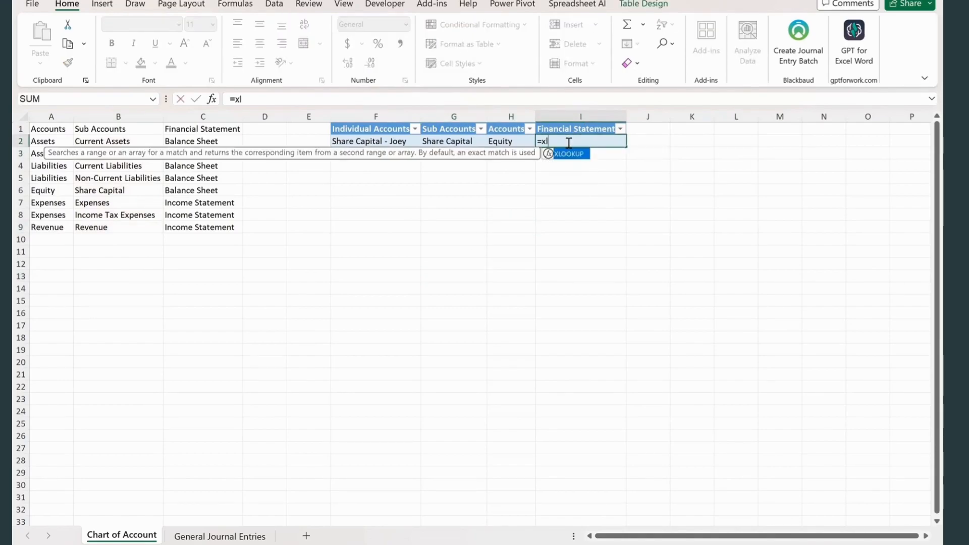
{"action": "key", "text": "Tab"}
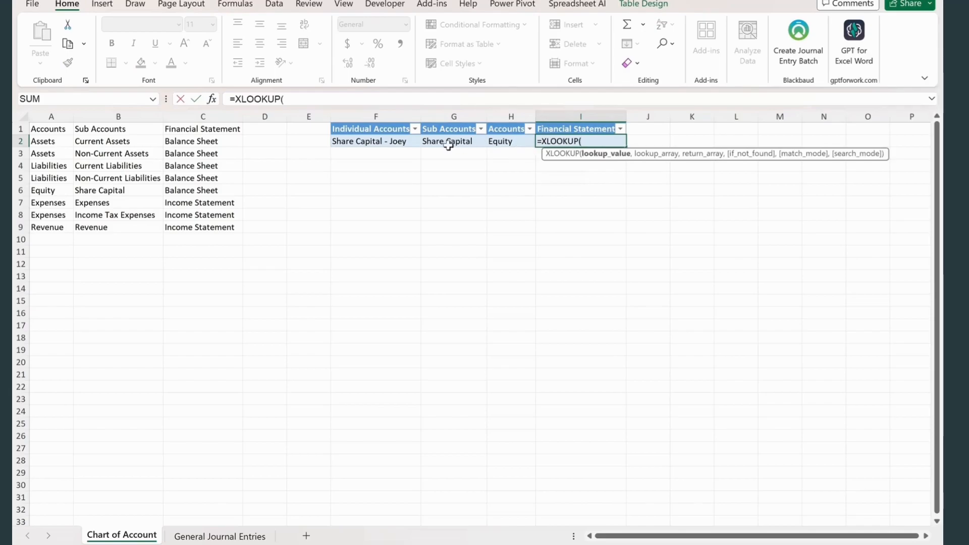
{"action": "left_click", "coordinate": [499, 143]}
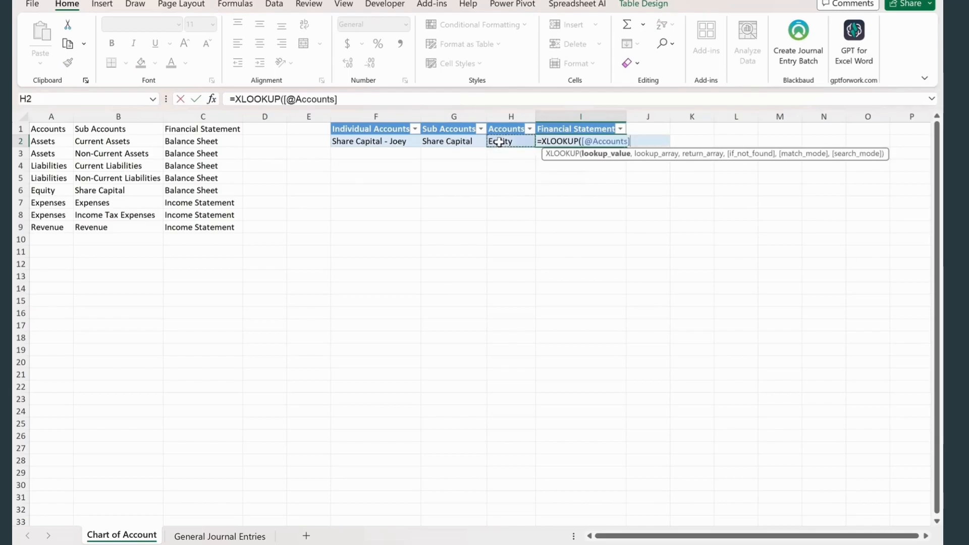
{"action": "type", "text": ","}
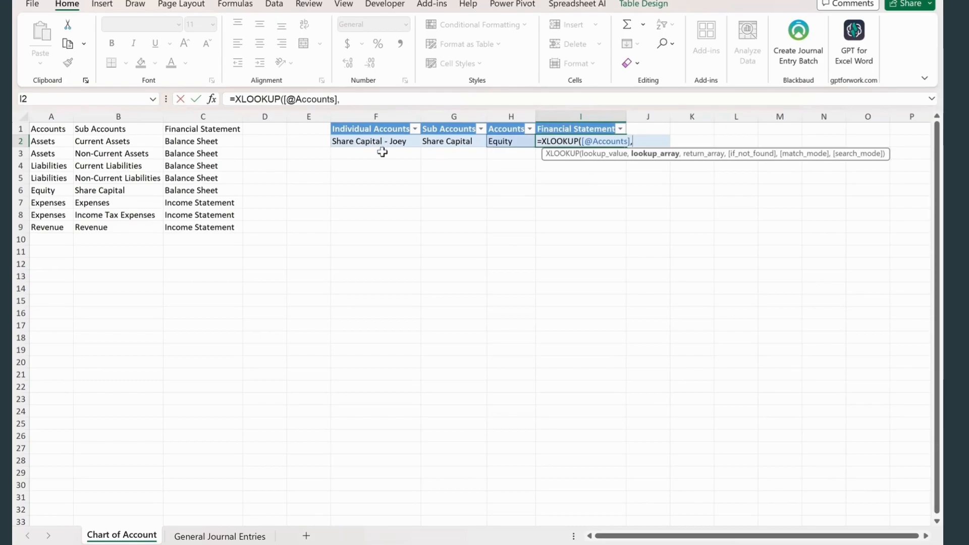
{"action": "left_click_drag", "start_coordinate": [58, 141], "coordinate": [63, 228]}
{"action": "type", "text": ","}
{"action": "left_click", "coordinate": [228, 141]}
{"action": "left_click_drag", "start_coordinate": [223, 197], "coordinate": [223, 227]}
{"action": "type", "text": ")"}
- Make the lookup and return ranges in I2's XLOOKUP formula absolute and confirm the formula
{"action": "left_click_drag", "start_coordinate": [395, 99], "coordinate": [345, 96]}
{"action": "key", "text": "F4"}
{"action": "key", "text": "Return"}
{"action": "left_click", "coordinate": [513, 233]}
- Enter the individual account "Bank -" followed by its account number in F3
{"action": "left_click", "coordinate": [378, 190]}
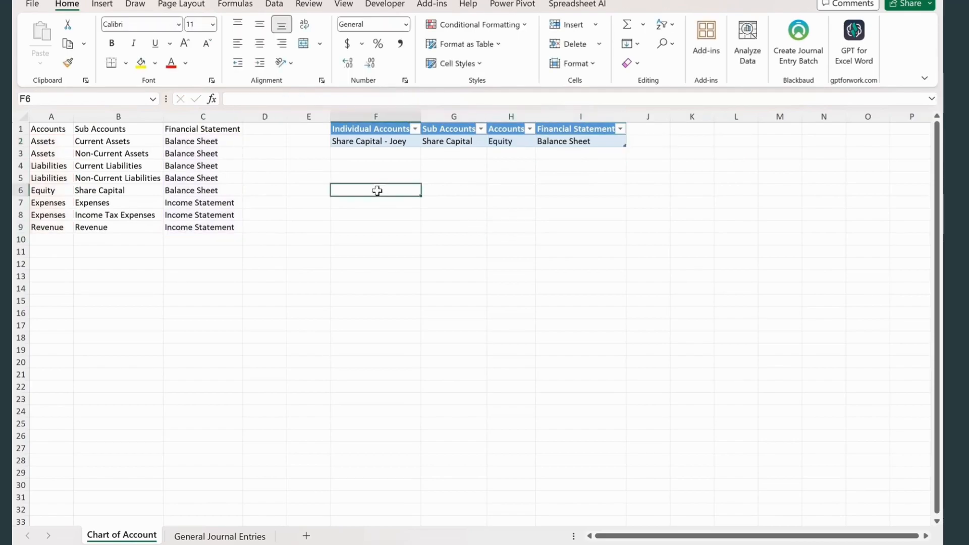
{"action": "left_click", "coordinate": [380, 151]}
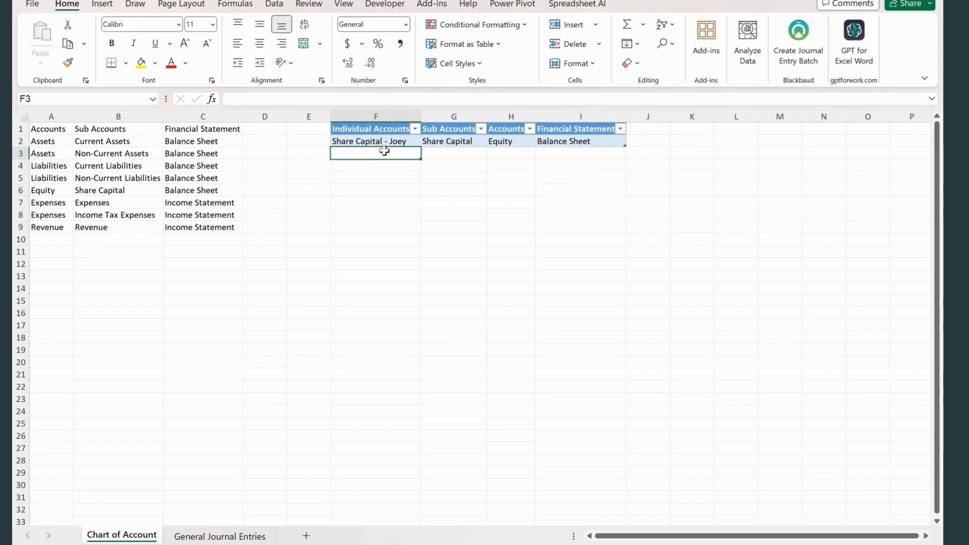
{"action": "type", "text": "Bank -"}
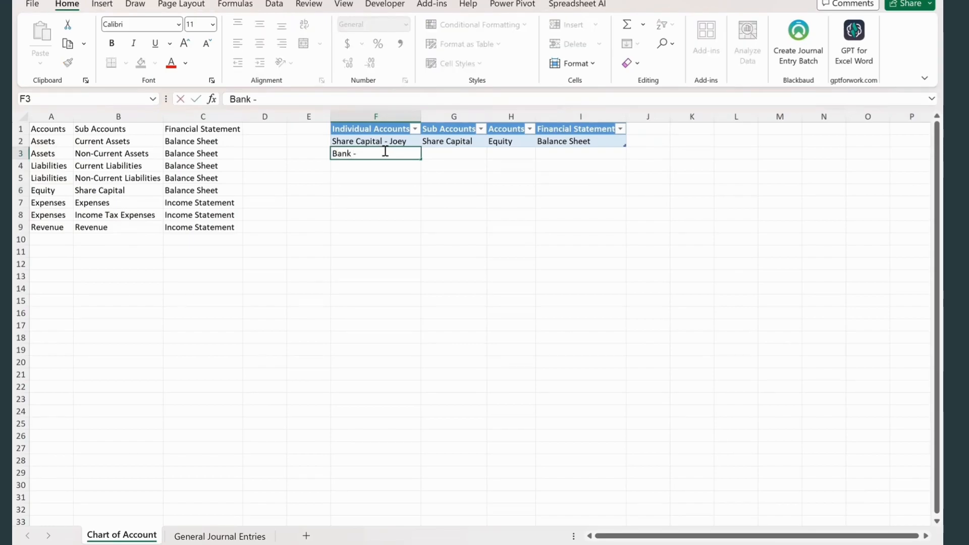
{"action": "type", "text": " 1001"}
{"action": "left_click", "coordinate": [433, 215]}
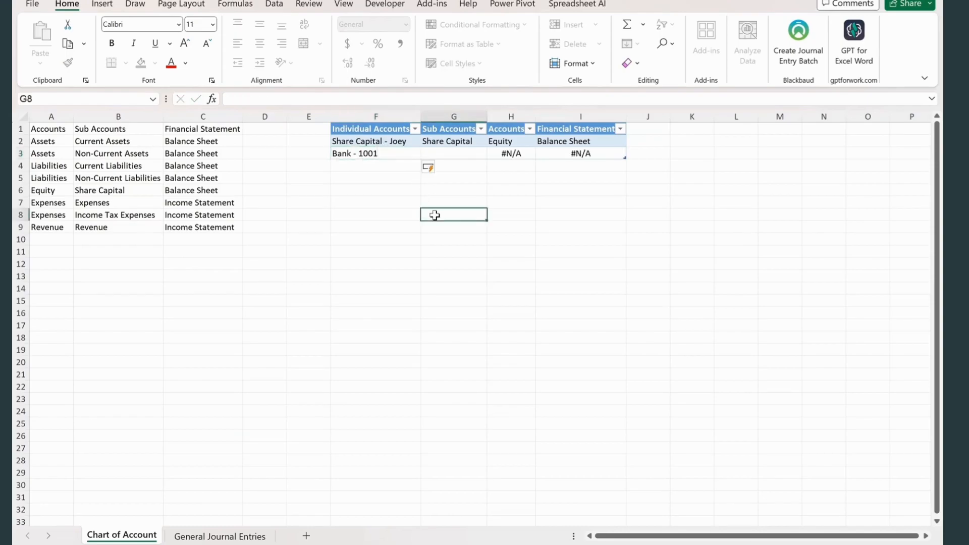
- Enter Current Assets as the bank account's sub account in G3
{"action": "left_click", "coordinate": [457, 155]}
{"action": "type", "text": "CUR"}
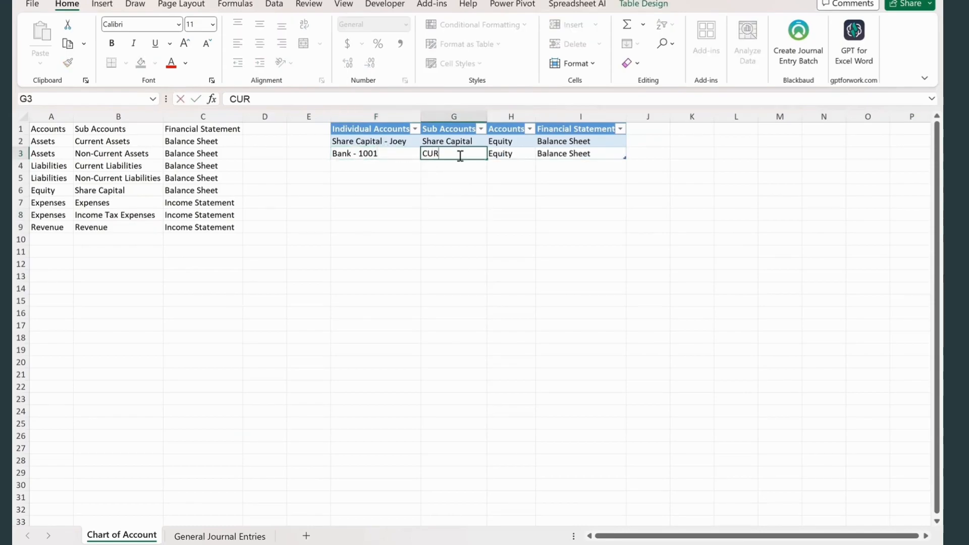
{"action": "key", "text": "BackSpace"}
{"action": "key", "text": "BackSpace"}
{"action": "key", "text": "BackSpace"}
{"action": "type", "text": "urrent Assets"}
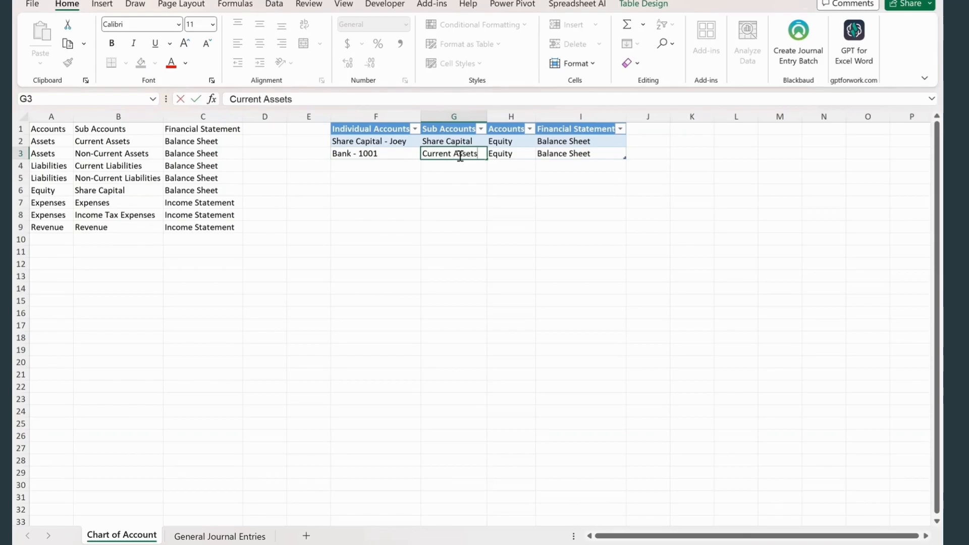
{"action": "key", "text": "Return"}
{"action": "left_click", "coordinate": [523, 227]}
- Add list data validation to C2 on the General Journal Entries sheet with the source ='Chart of Account'!$F$2:$F$40
{"action": "left_click", "coordinate": [438, 206]}
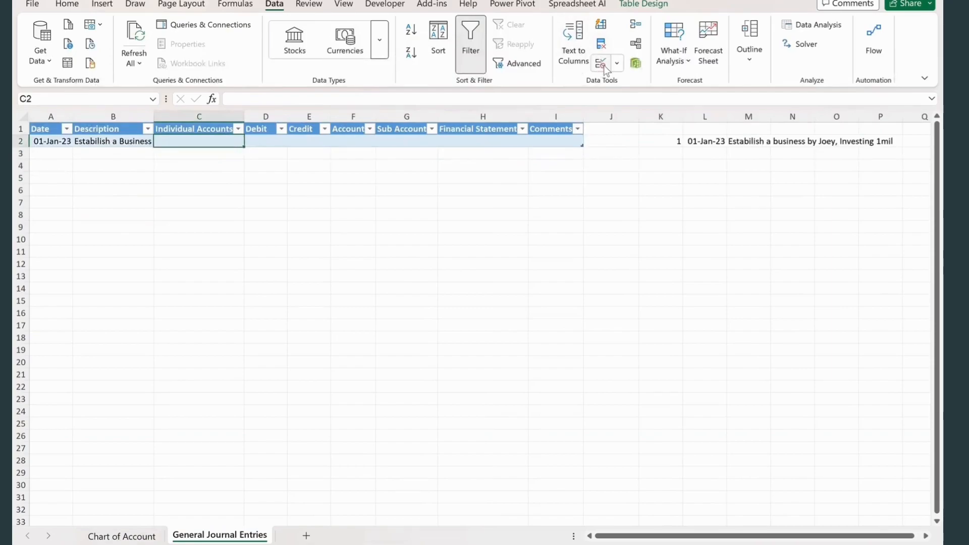
{"action": "left_click", "coordinate": [605, 67]}
{"action": "left_click", "coordinate": [195, 307]}
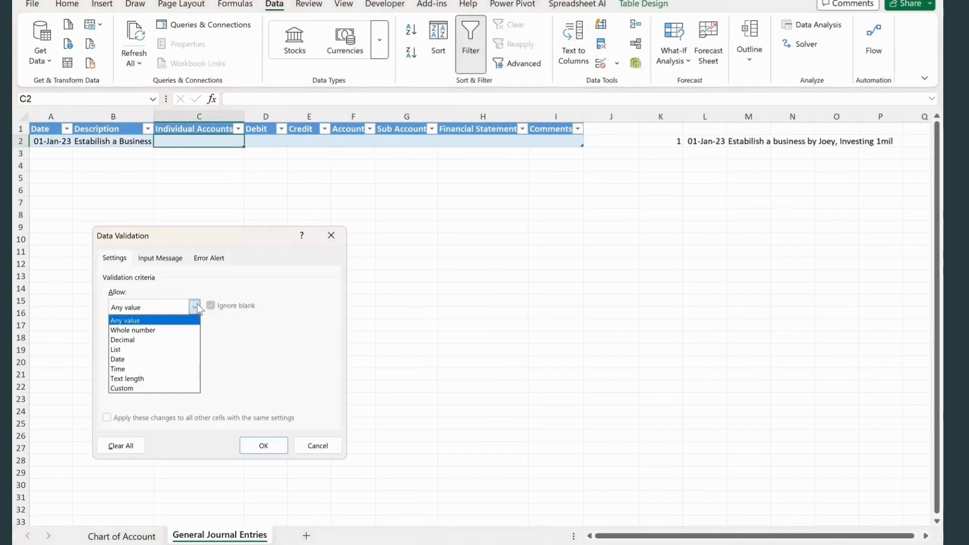
{"action": "left_click", "coordinate": [131, 349]}
{"action": "left_click", "coordinate": [265, 373]}
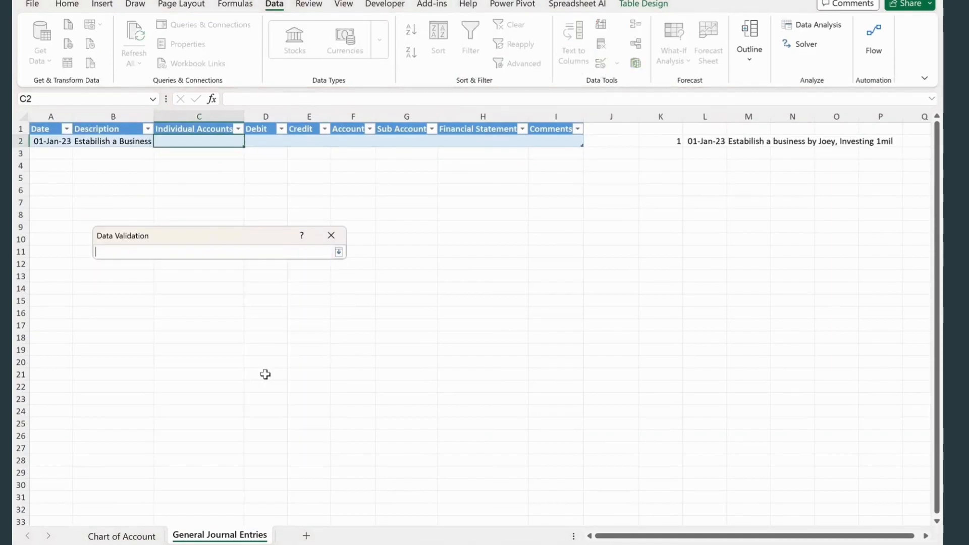
{"action": "left_click", "coordinate": [123, 536]}
{"action": "left_click_drag", "start_coordinate": [374, 141], "coordinate": [384, 488]}
{"action": "left_click", "coordinate": [338, 252]}
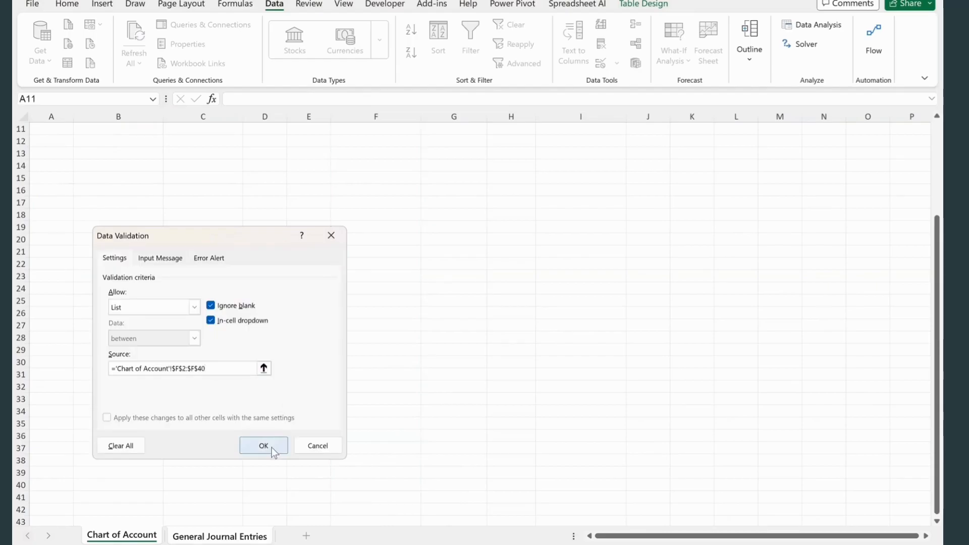
{"action": "left_click", "coordinate": [273, 450]}
- Choose the owner's Share Capital account in C2 of the journal and enter a credit of 1000000 in E2
{"action": "left_click", "coordinate": [249, 142]}
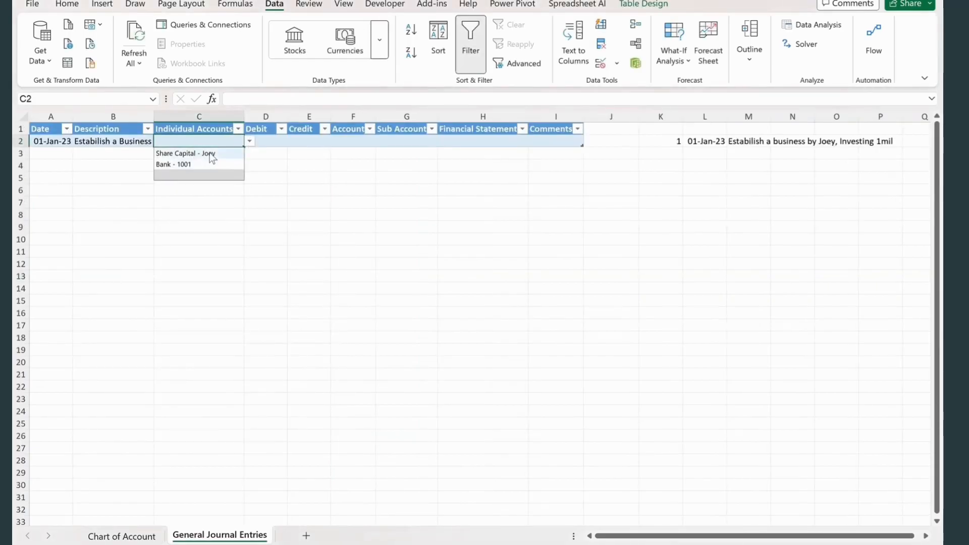
{"action": "left_click", "coordinate": [209, 153]}
{"action": "left_click", "coordinate": [281, 129]}
{"action": "left_click", "coordinate": [309, 144]}
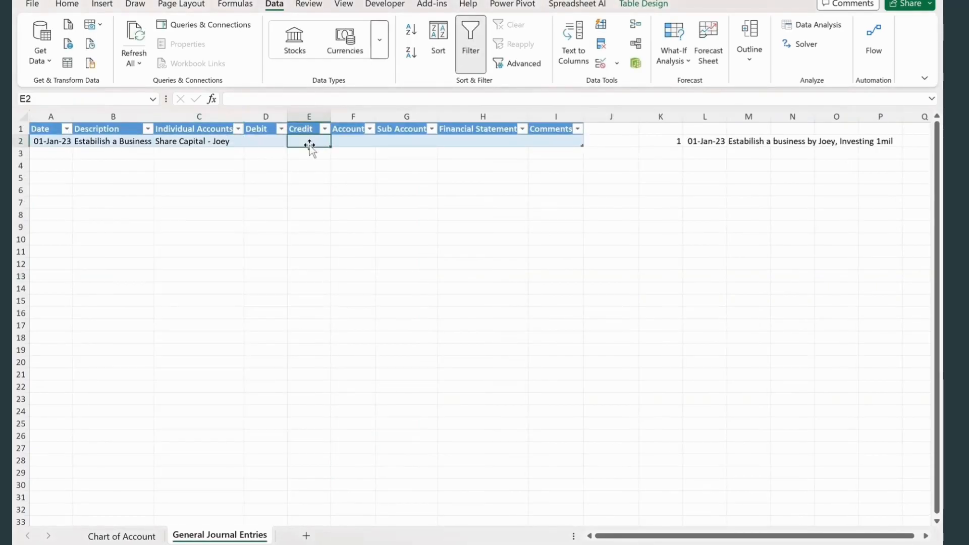
{"action": "type", "text": "1"}
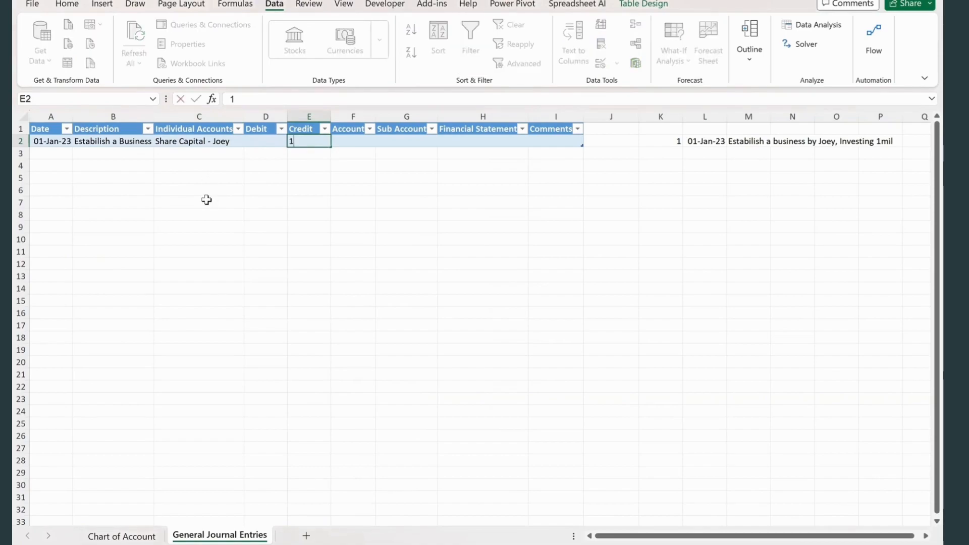
{"action": "type", "text": "000000"}
{"action": "left_click", "coordinate": [204, 203]}
- Copy the date and description of the first journal entry down into A3 and B3
{"action": "left_click", "coordinate": [52, 154]}
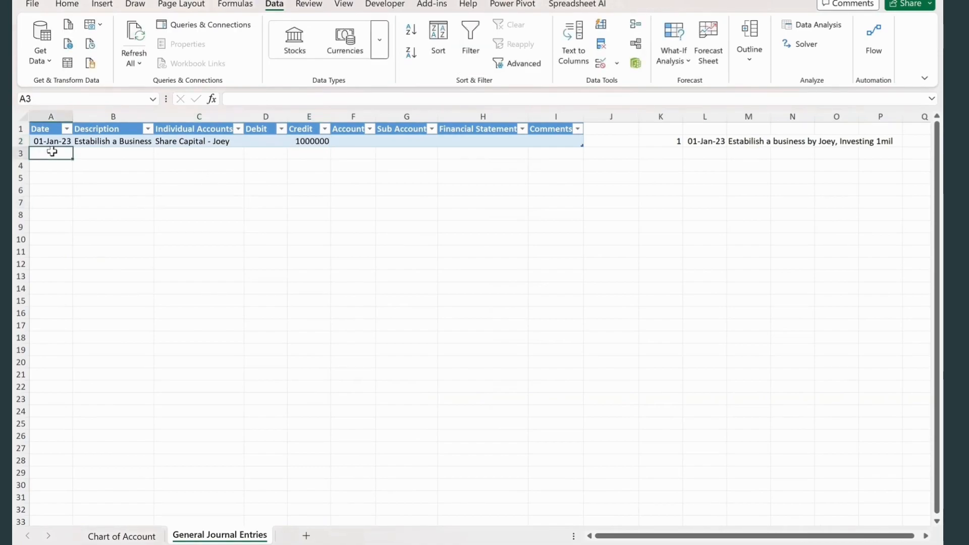
{"action": "key", "text": "ctrl+d"}
{"action": "left_click", "coordinate": [94, 155]}
{"action": "key", "text": "ctrl+d"}
- Choose the bank account in C3 and enter a debit of 1000000 in D3
{"action": "left_click", "coordinate": [175, 152]}
{"action": "left_click", "coordinate": [250, 153]}
{"action": "left_click", "coordinate": [185, 176]}
{"action": "left_click", "coordinate": [265, 202]}
{"action": "left_click", "coordinate": [266, 154]}
{"action": "type", "text": "1000000"}
{"action": "left_click", "coordinate": [309, 202]}
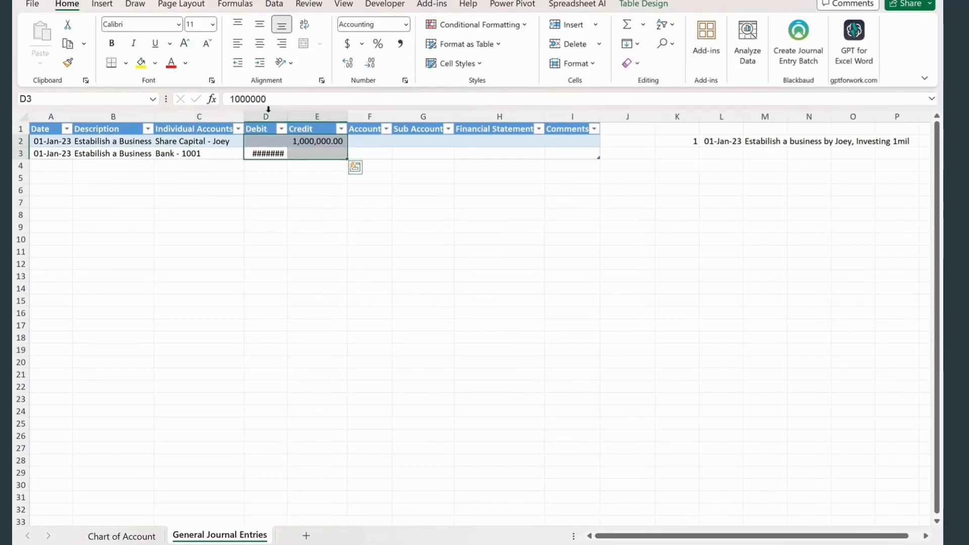
- Format the debit and credit amounts with thousands separators and two decimals, and widen columns D and E to fit
{"action": "left_click_drag", "start_coordinate": [288, 112], "coordinate": [289, 112]}
{"action": "double_click", "coordinate": [289, 113]}
{"action": "left_click_drag", "start_coordinate": [299, 276], "coordinate": [306, 277]}
{"action": "left_click", "coordinate": [456, 242]}
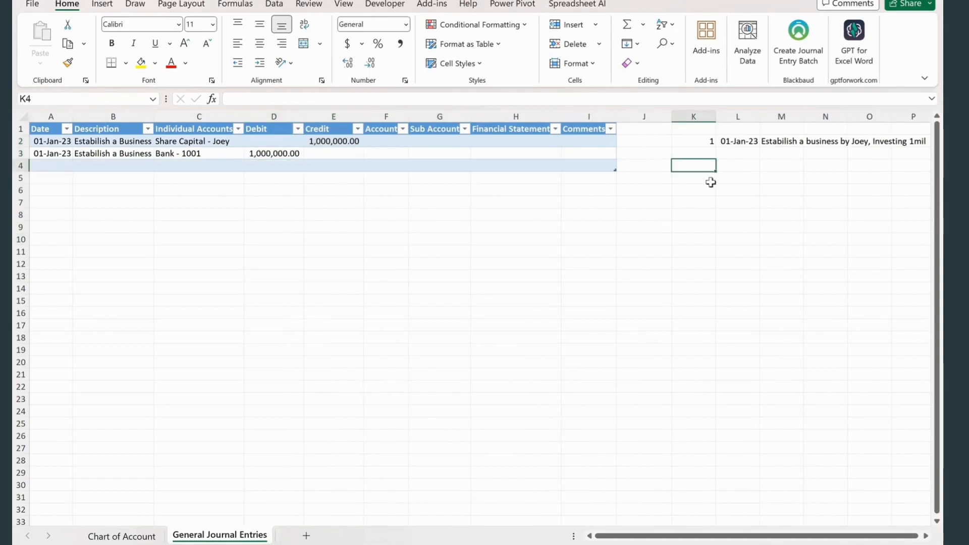
- Start the second transaction note with number 2 in K4 and the date 03 Jan 23 in L4
{"action": "type", "text": "2"}
{"action": "key", "text": "Tab"}
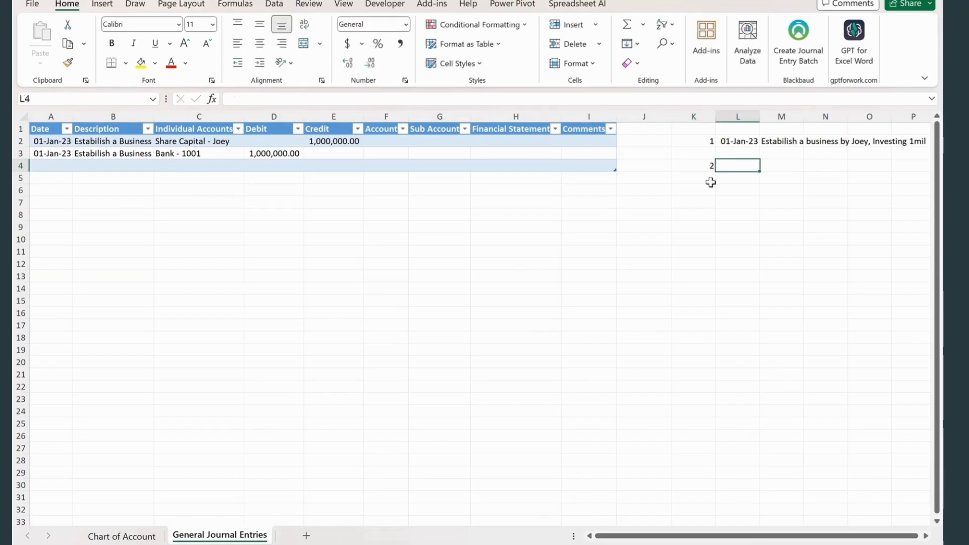
{"action": "type", "text": "03 Jan 23"}
{"action": "key", "text": "Tab"}
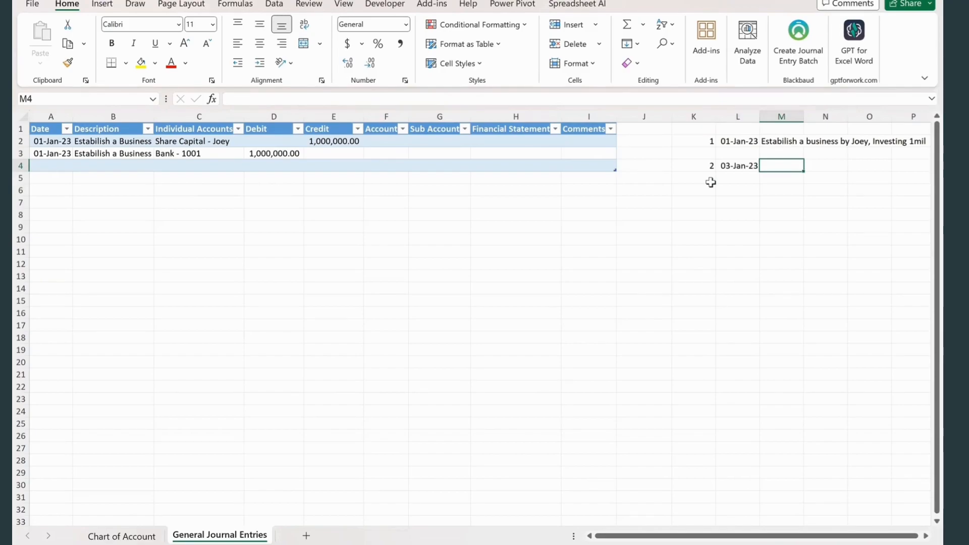
- Enter the transaction text "Purchase of Inventory of 100000 on Credit from ABC Pte Ltd" in M4
{"action": "type", "text": "Purchase of Inventory"}
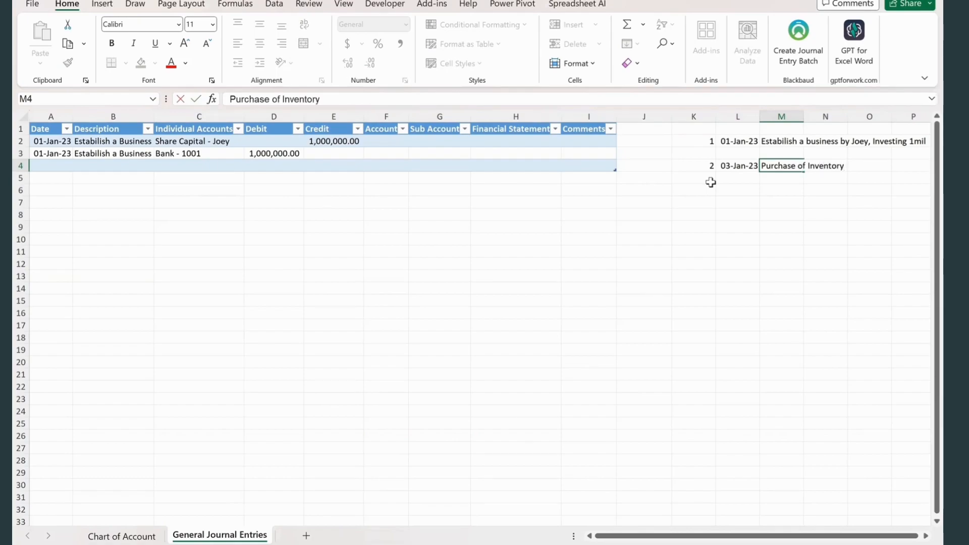
{"action": "type", "text": " of 1,00"}
{"action": "key", "text": "BackSpace"}
{"action": "key", "text": "BackSpace"}
{"action": "type", "text": "00000"}
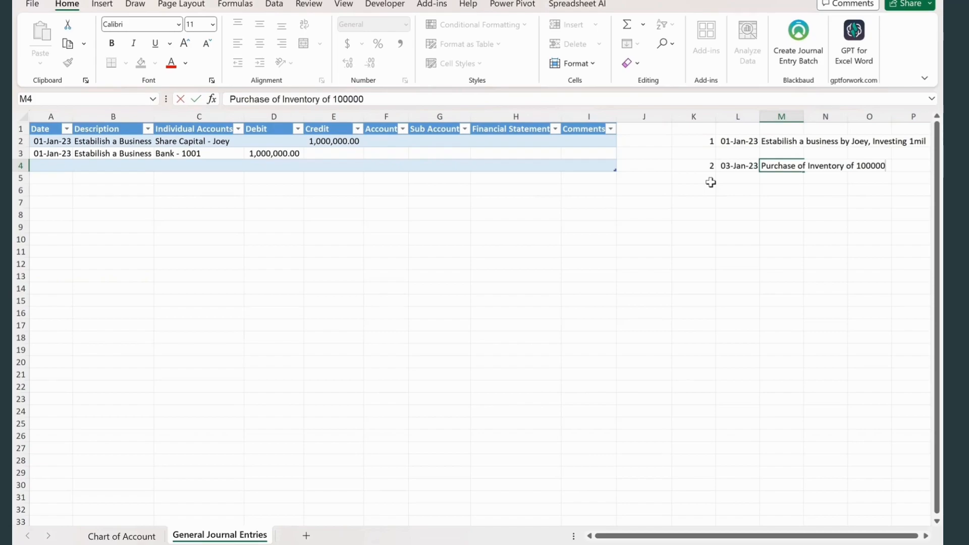
{"action": "type", "text": " on Credit from"}
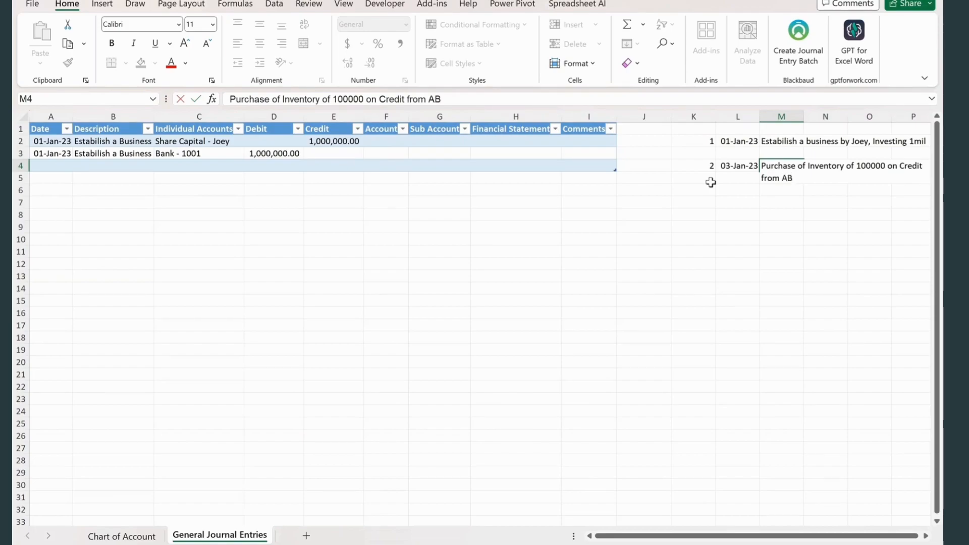
{"action": "type", "text": "ABC Pte Ltd"}
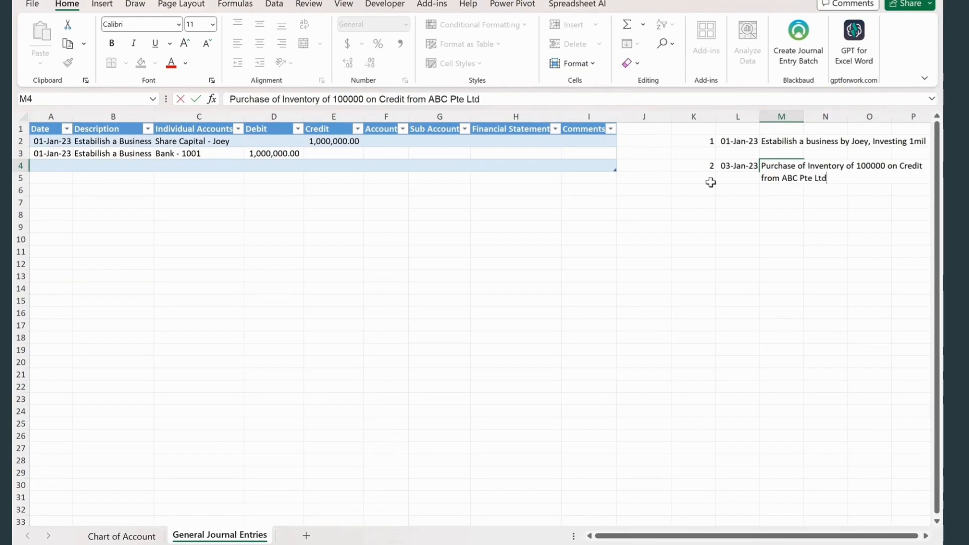
{"action": "left_click", "coordinate": [701, 276]}
- Enter the date 03 Jan 2023 in A4 and the description Purchase Inventory in B4 of the journal
{"action": "left_click", "coordinate": [51, 166]}
{"action": "type", "text": "03 Jan"}
{"action": "type", "text": " 2023"}
{"action": "key", "text": "Tab"}
{"action": "type", "text": "Purchase Inventory"}
{"action": "key", "text": "Tab"}
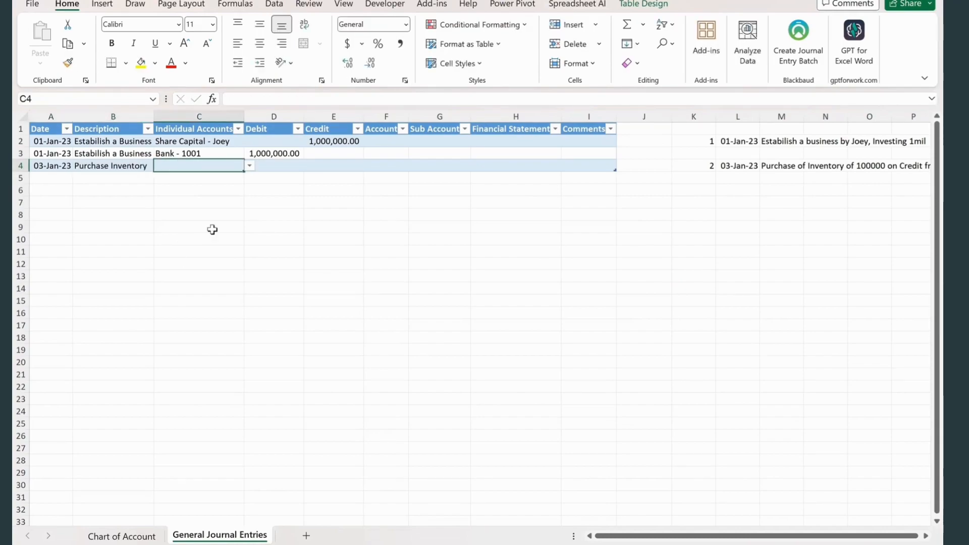
{"action": "left_click", "coordinate": [249, 167]}
{"action": "left_click", "coordinate": [145, 165]}
{"action": "left_click", "coordinate": [180, 157]}
{"action": "key", "text": "Down"}
{"action": "left_click", "coordinate": [114, 411]}
- Add the individual account Inventory with the sub account Current Assets in row 4 of the Chart of Account lookup table
{"action": "left_click", "coordinate": [104, 535]}
{"action": "scroll", "coordinate": [296, 210], "scroll_direction": "up", "scroll_amount": 3}
{"action": "left_click", "coordinate": [379, 165]}
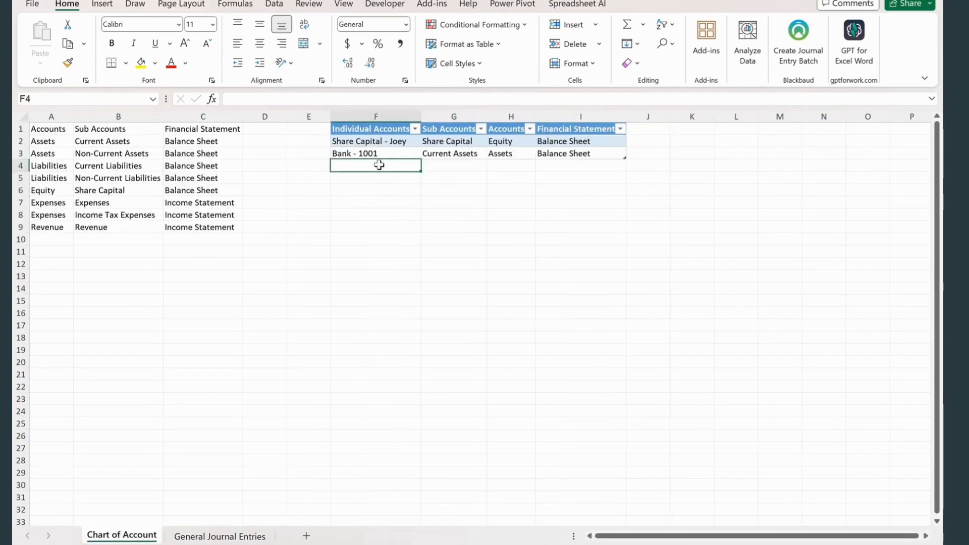
{"action": "type", "text": "Inventory"}
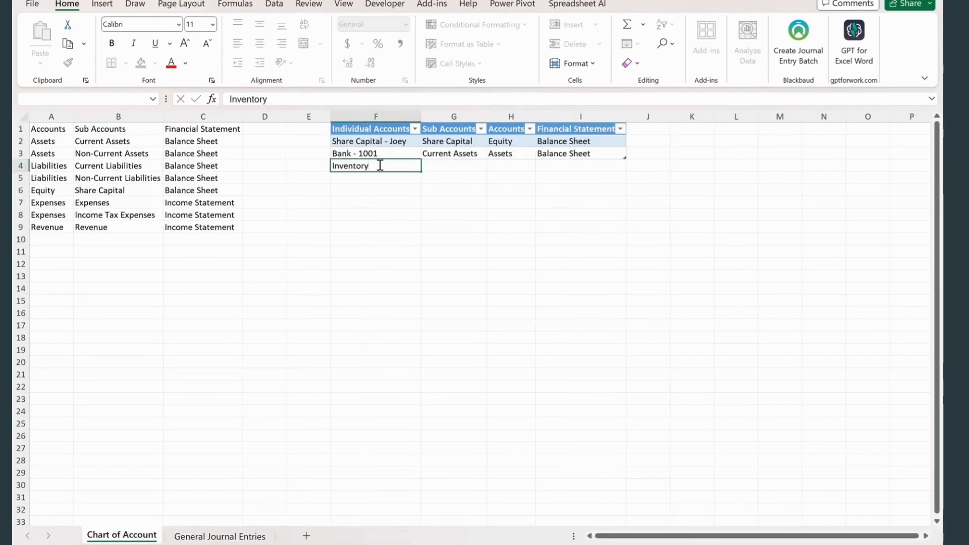
{"action": "key", "text": "Tab"}
{"action": "type", "text": "current Assets"}
{"action": "key", "text": "Tab"}
{"action": "left_click", "coordinate": [417, 255]}
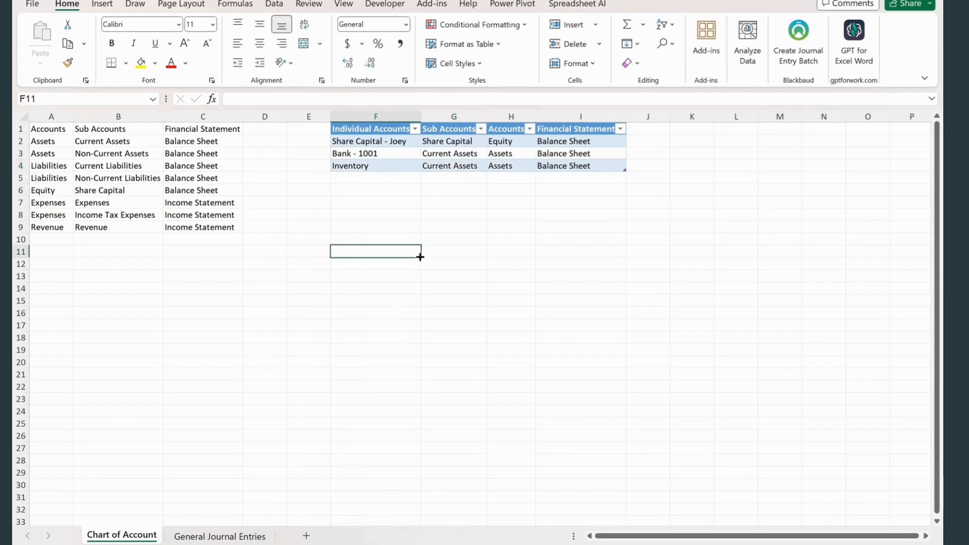
- Add the individual account ABC Pte Ltd with the sub account current Liabilities in row 5 of the Chart of Account lookup table
{"action": "left_click", "coordinate": [220, 537]}
{"action": "key", "text": "ctrl+Page_Up"}
{"action": "left_click", "coordinate": [359, 177]}
{"action": "type", "text": "ABC"}
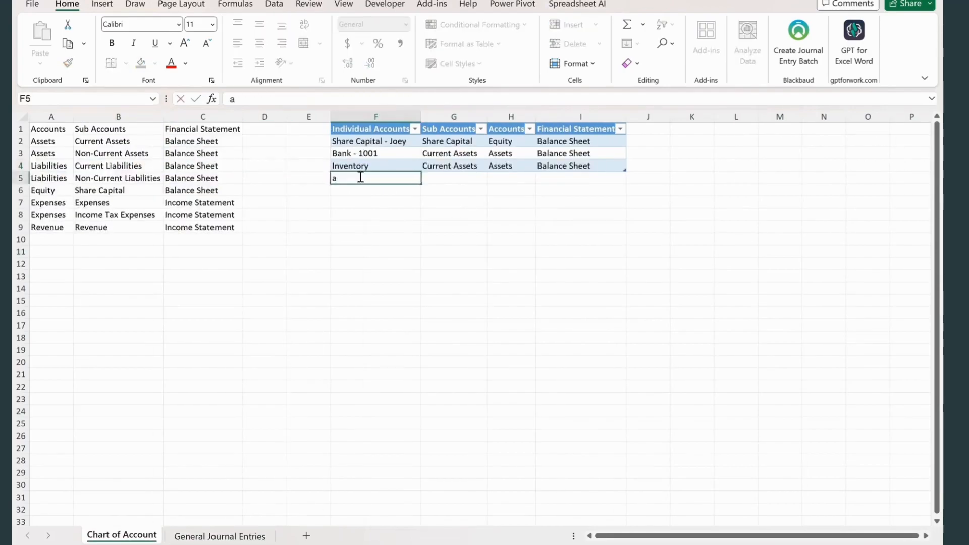
{"action": "type", "text": " Pte Lt"}
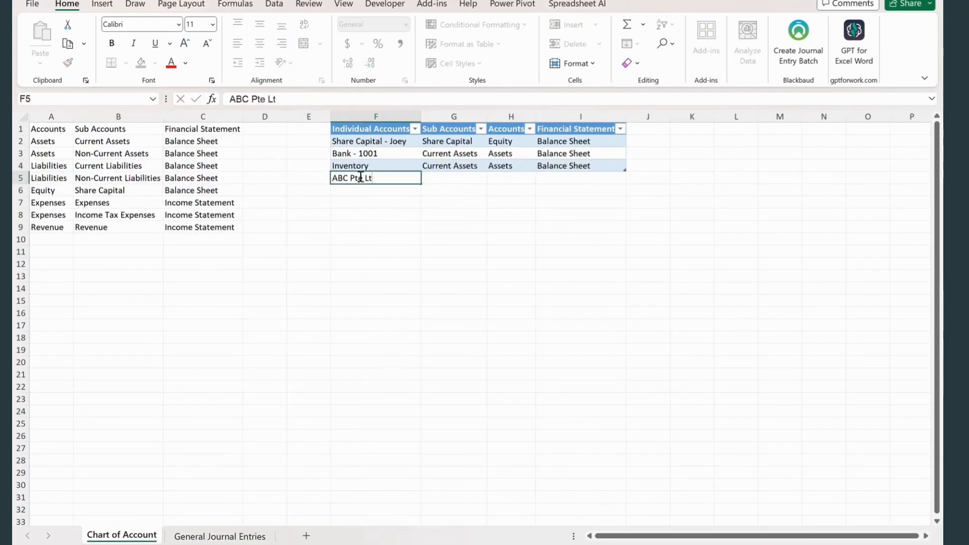
{"action": "type", "text": "d"}
{"action": "key", "text": "Tab"}
{"action": "type", "text": "current Lia"}
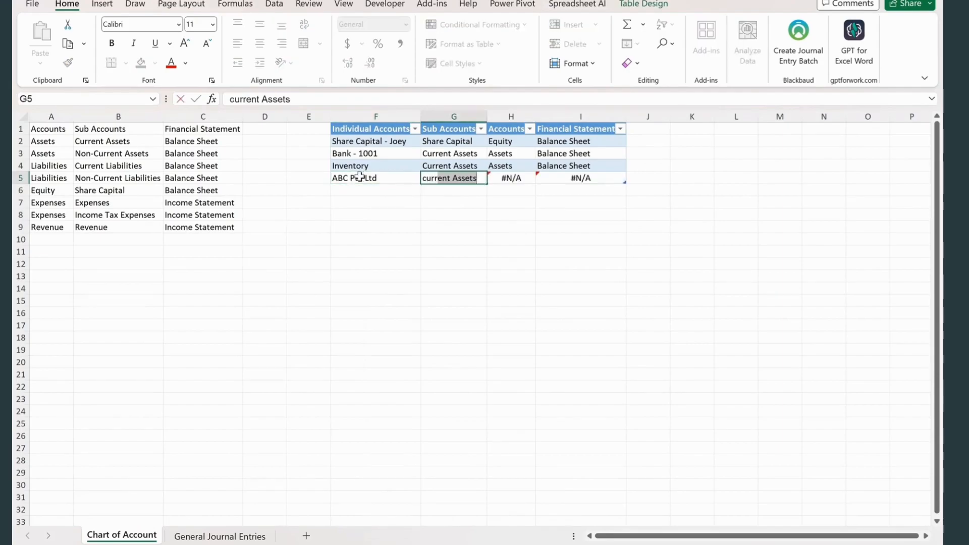
{"action": "type", "text": "bilities"}
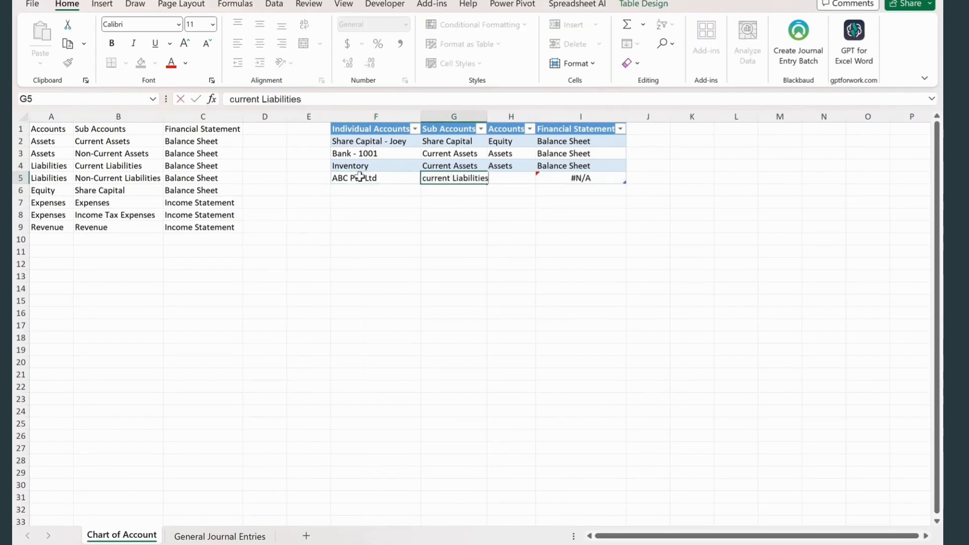
{"action": "left_click", "coordinate": [418, 286]}
- Copy the Current Liabilities entry from B4 into the sub account cell G5 for ABC Pte Ltd
{"action": "left_click", "coordinate": [94, 166]}
{"action": "key", "text": "ctrl+c"}
{"action": "left_click", "coordinate": [450, 180]}
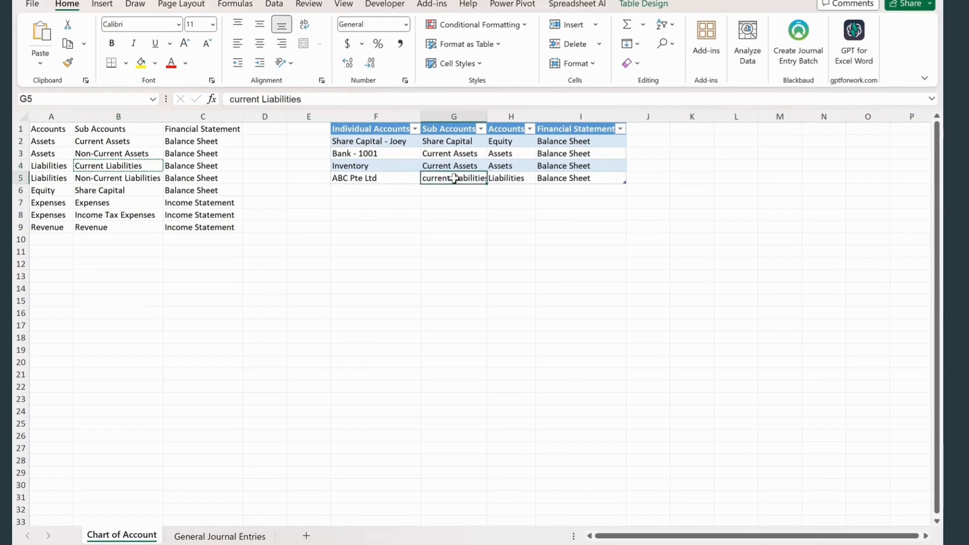
{"action": "right_click", "coordinate": [452, 180]}
{"action": "left_click", "coordinate": [500, 164]}
- In row 4 of the General Journal Entries, choose the individual account Inventory and enter a debit of 100000
{"action": "left_click", "coordinate": [219, 536]}
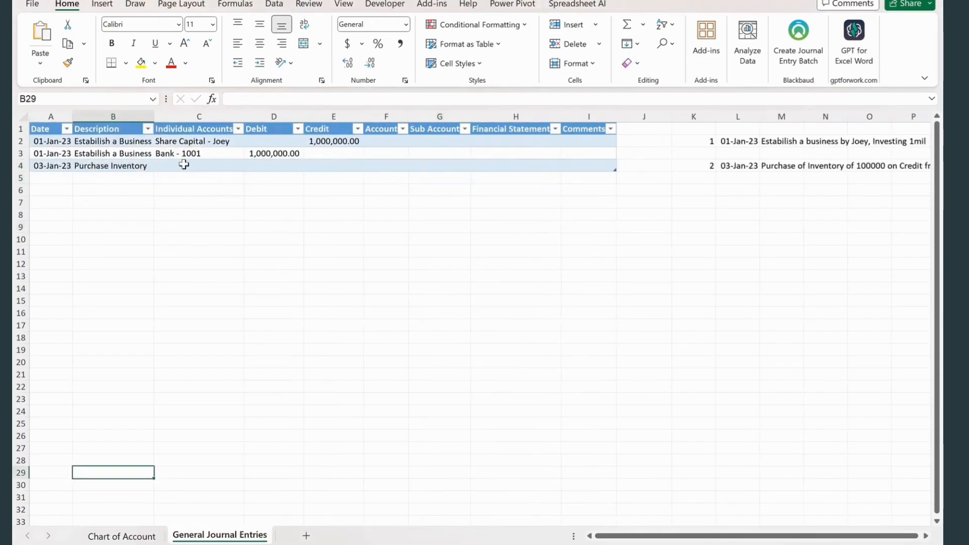
{"action": "left_click", "coordinate": [184, 165]}
{"action": "left_click", "coordinate": [250, 163]}
{"action": "key", "text": "Left"}
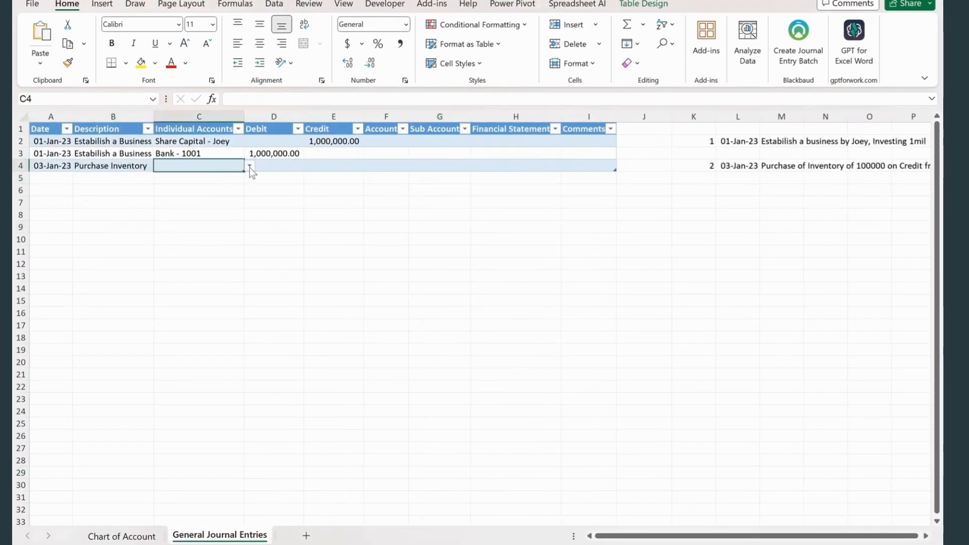
{"action": "left_click", "coordinate": [249, 166]}
{"action": "left_click", "coordinate": [198, 200]}
{"action": "left_click", "coordinate": [281, 167]}
{"action": "type", "text": "100000"}
{"action": "left_click", "coordinate": [376, 265]}
- Fill journal row 5 with the date from the row above and the description Purchase Inventory
{"action": "left_click", "coordinate": [321, 180]}
{"action": "left_click", "coordinate": [56, 177]}
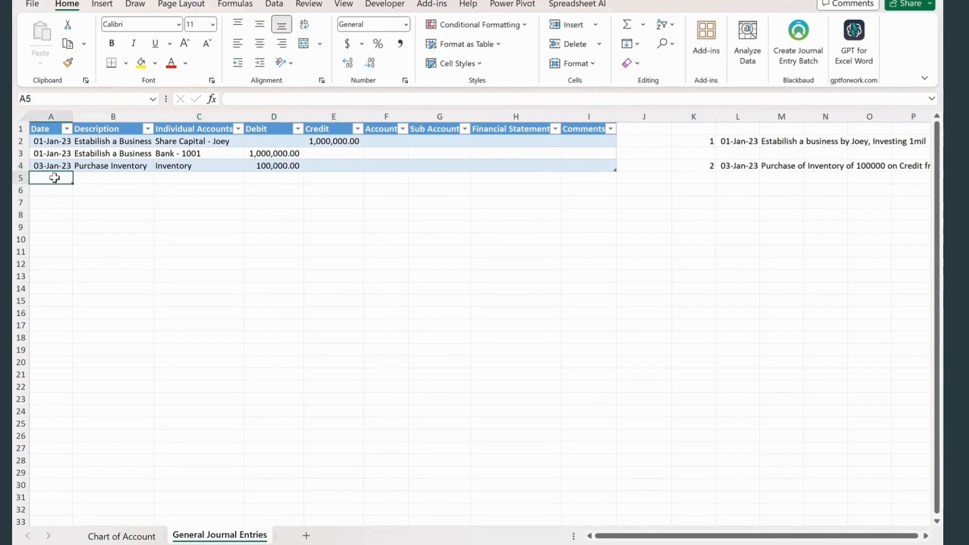
{"action": "key", "text": "ctrl+d"}
{"action": "key", "text": "Tab"}
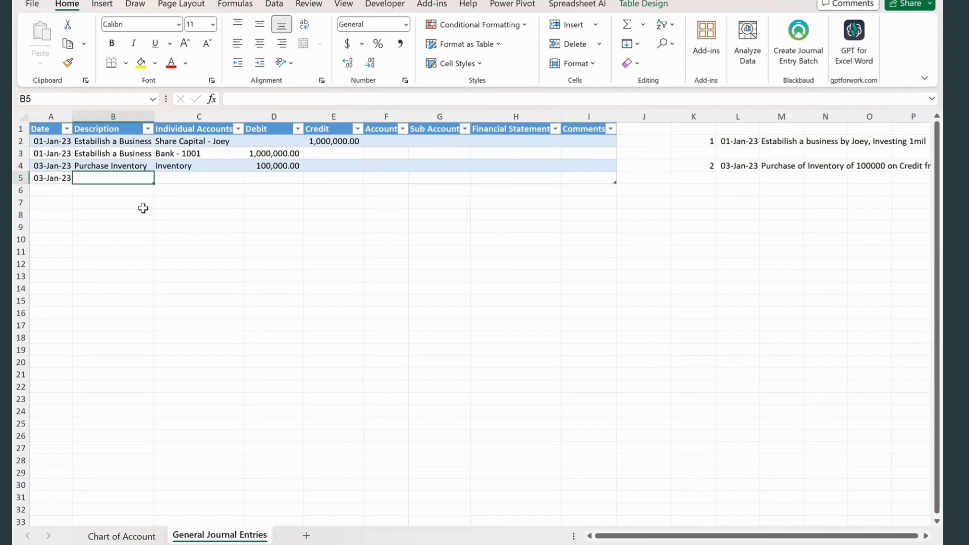
{"action": "type", "text": "Purchase Inventory"}
{"action": "key", "text": "Tab"}
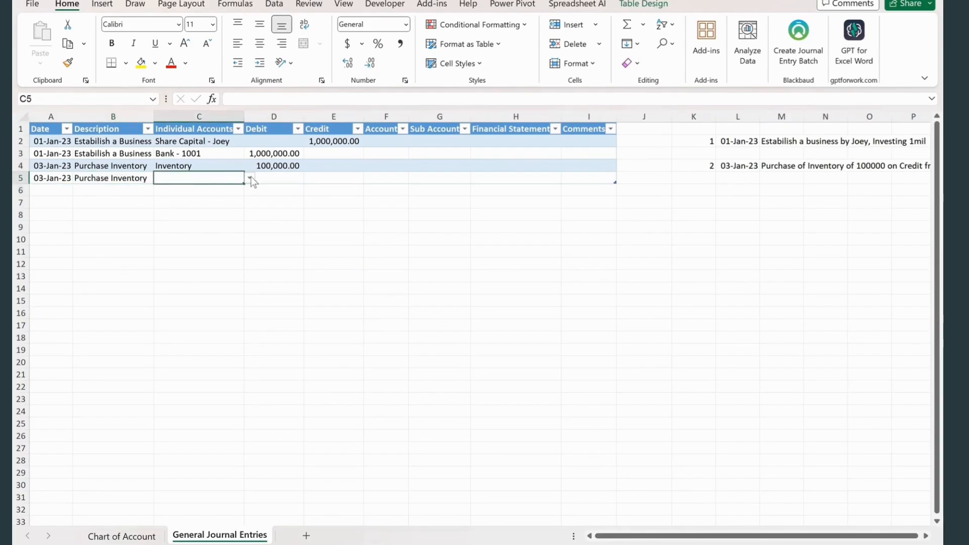
- Choose the individual account ABC Pte Ltd in C5 and enter a credit of 100000 in E5
{"action": "left_click", "coordinate": [250, 180]}
{"action": "left_click", "coordinate": [183, 223]}
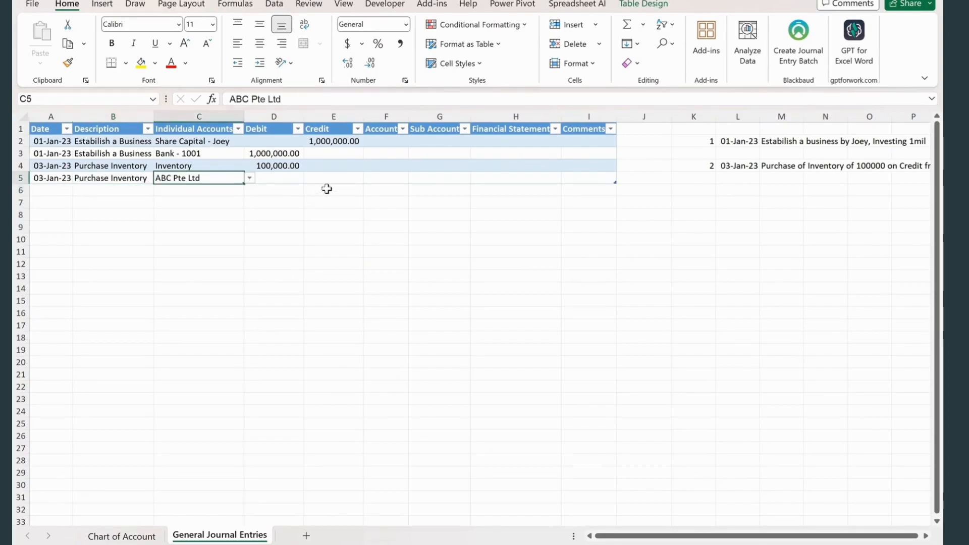
{"action": "left_click", "coordinate": [335, 178]}
{"action": "type", "text": "100000"}
{"action": "left_click", "coordinate": [367, 260]}
{"action": "left_click", "coordinate": [337, 212]}
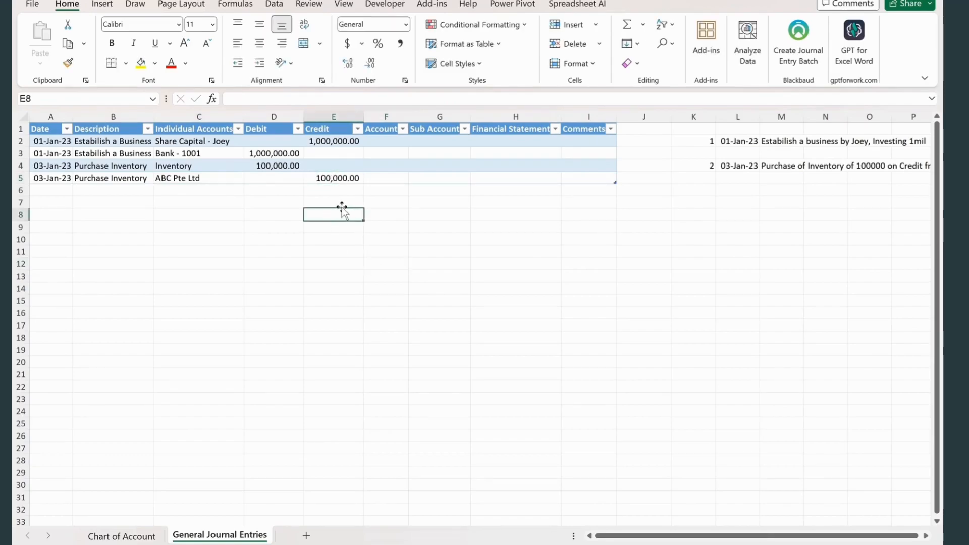
- Start the third transaction note with number 3 in K6 and the date 04 Jan 23 in L6
{"action": "left_click", "coordinate": [740, 192]}
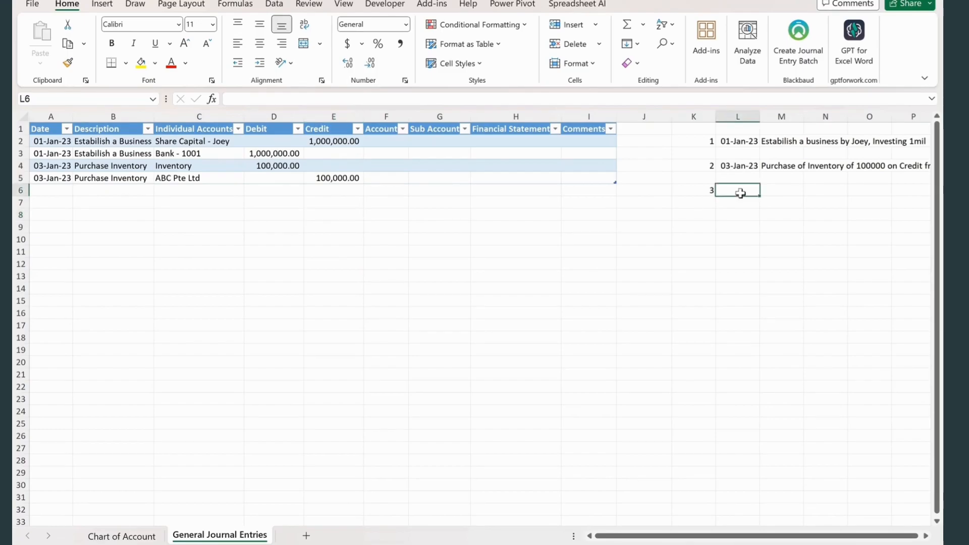
{"action": "type", "text": "04 Jan"}
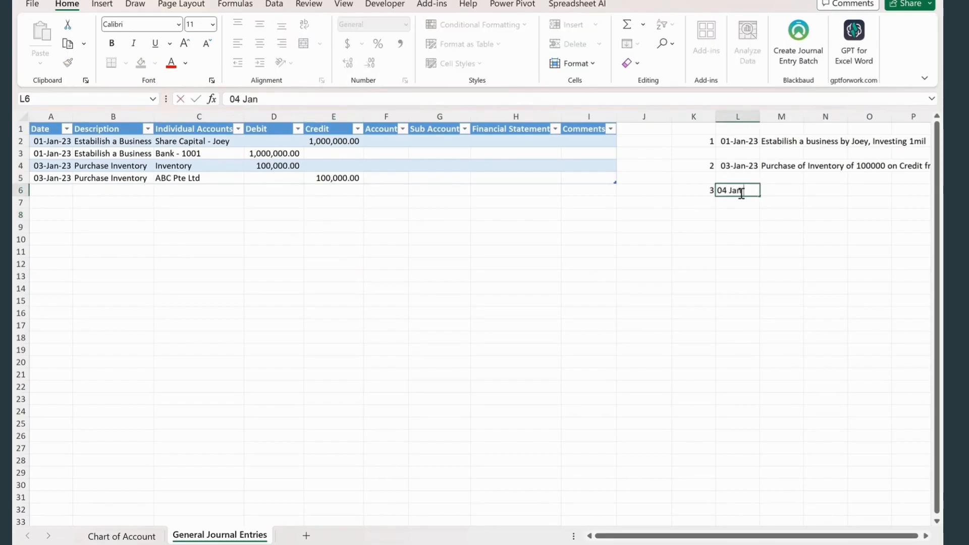
{"action": "key", "text": "Tab"}
- Enter the transaction text "Purchase inventory of 20000 by Bank Transfer" in M6
{"action": "type", "text": "Purchase inventory of 20000 by"}
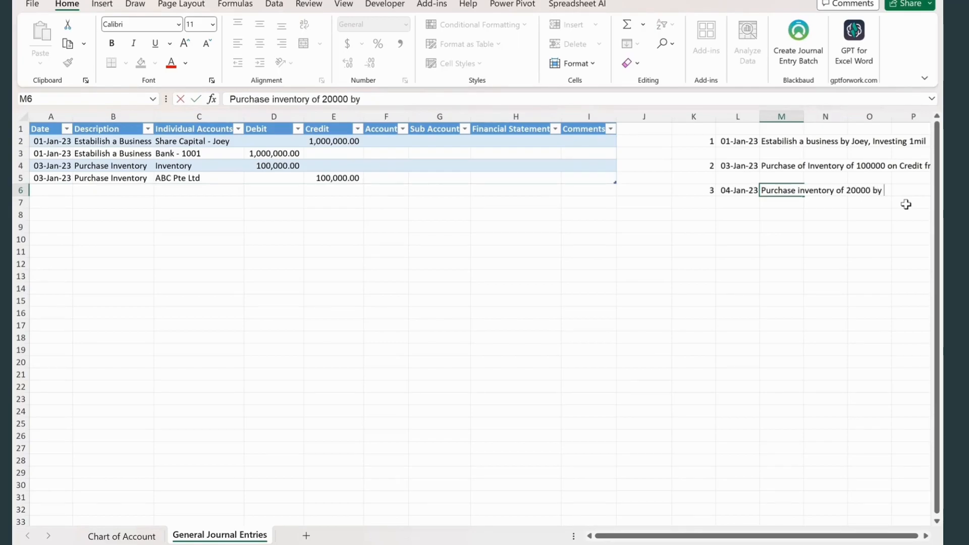
{"action": "type", "text": "nk Transfer"}
{"action": "key", "text": "BackSpace"}
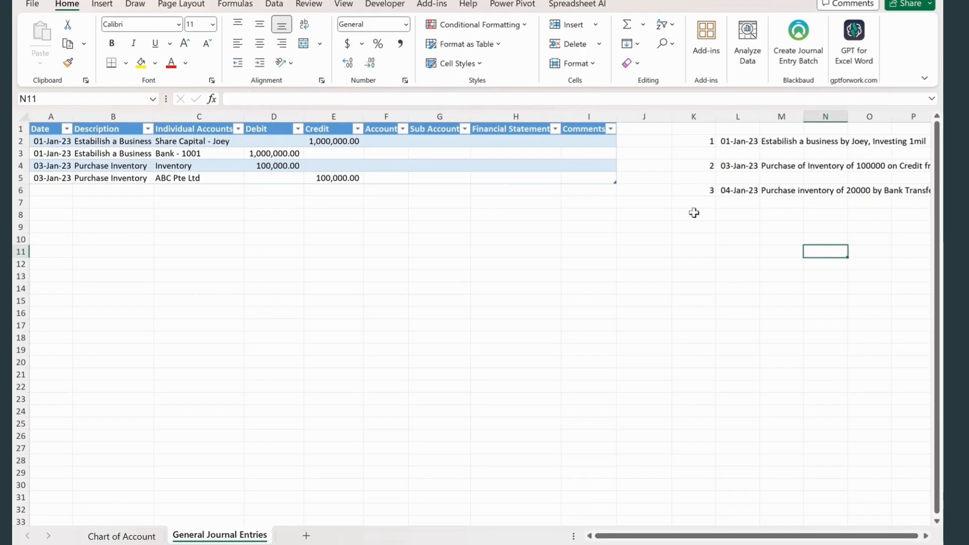
- Enter the date 04 Jan 23 in A6 and copy the description Purchase Inventory down into B6
{"action": "left_click", "coordinate": [65, 191]}
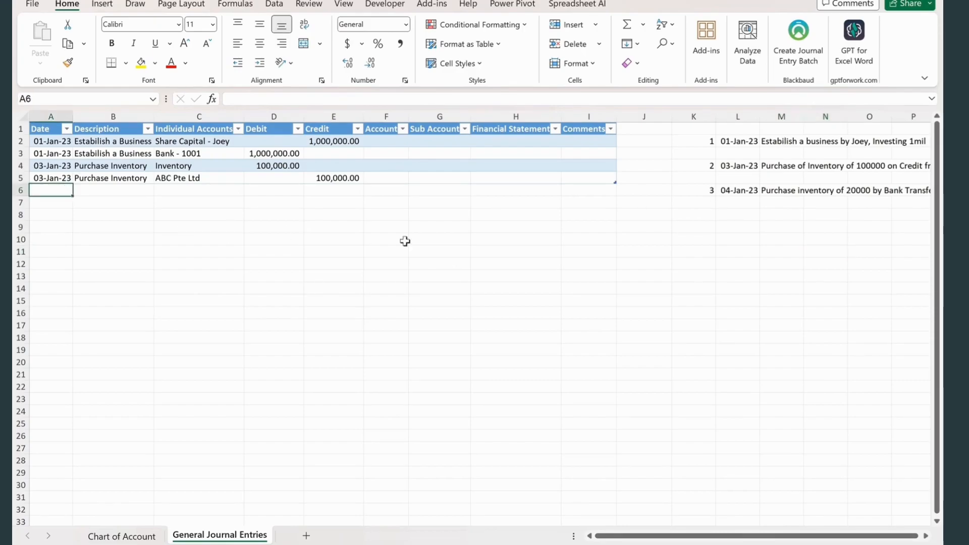
{"action": "type", "text": "04 H"}
{"action": "key", "text": "BackSpace"}
{"action": "type", "text": "Jan 23"}
{"action": "key", "text": "Tab"}
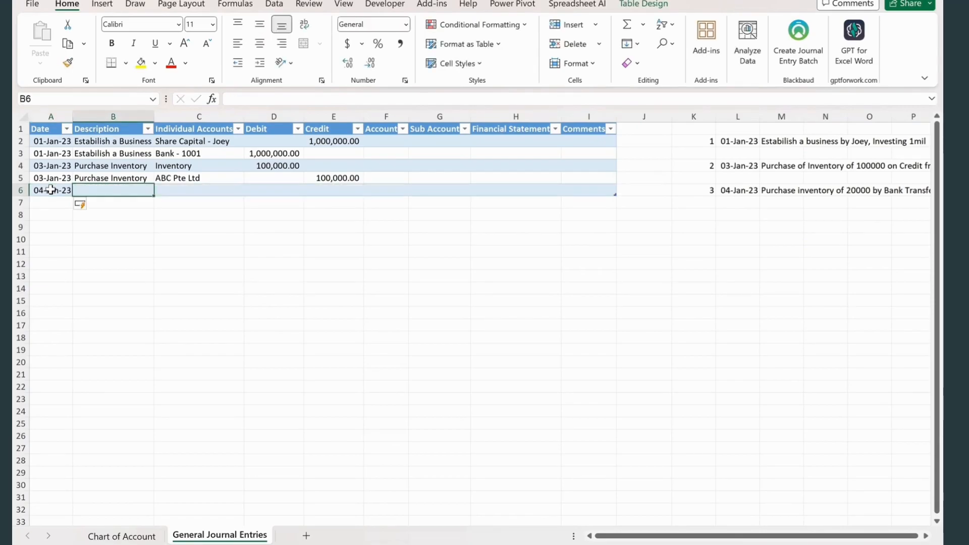
{"action": "key", "text": "ctrl+d"}
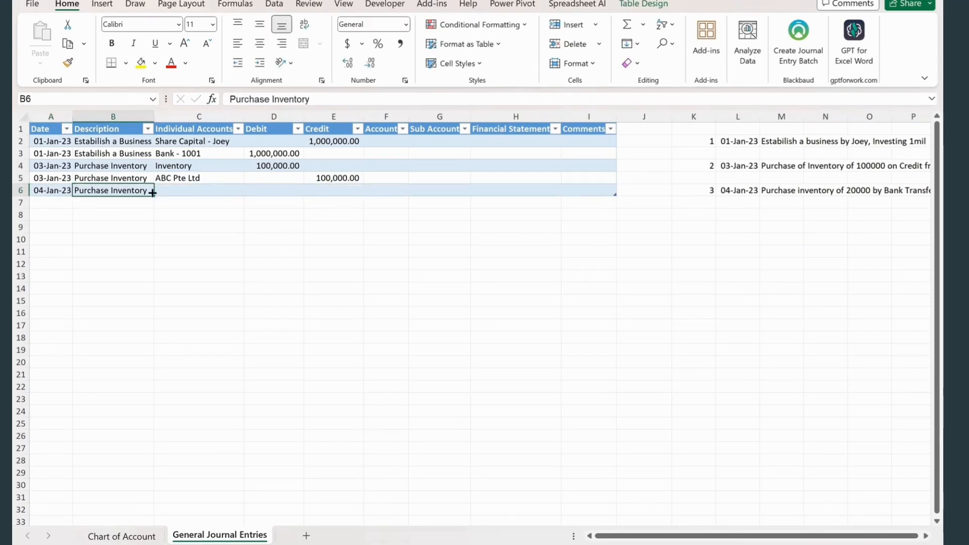
- Choose the individual account Inventory in C6 and enter a debit of 20000 in D6
{"action": "key", "text": "Tab"}
{"action": "left_click", "coordinate": [249, 190]}
{"action": "left_click", "coordinate": [174, 225]}
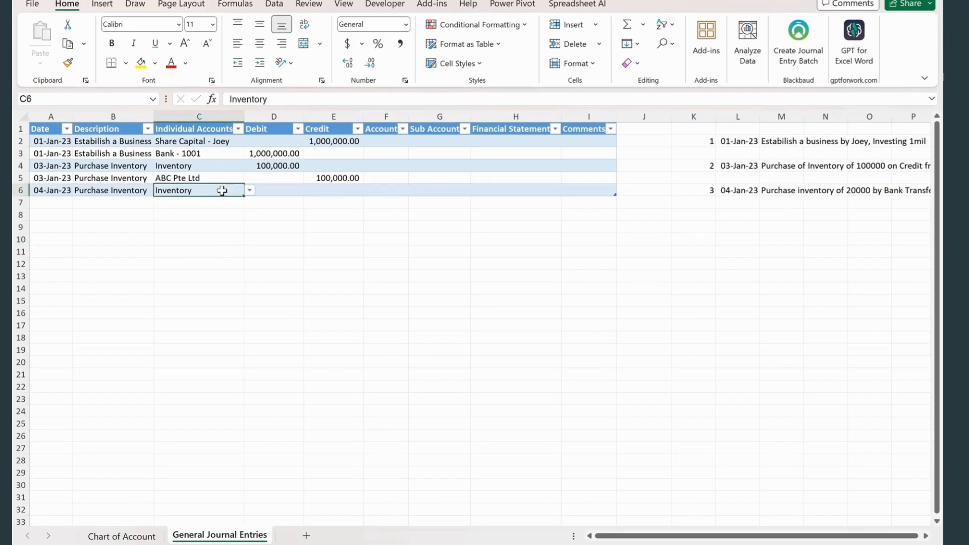
{"action": "left_click", "coordinate": [286, 187]}
{"action": "type", "text": "20000"}
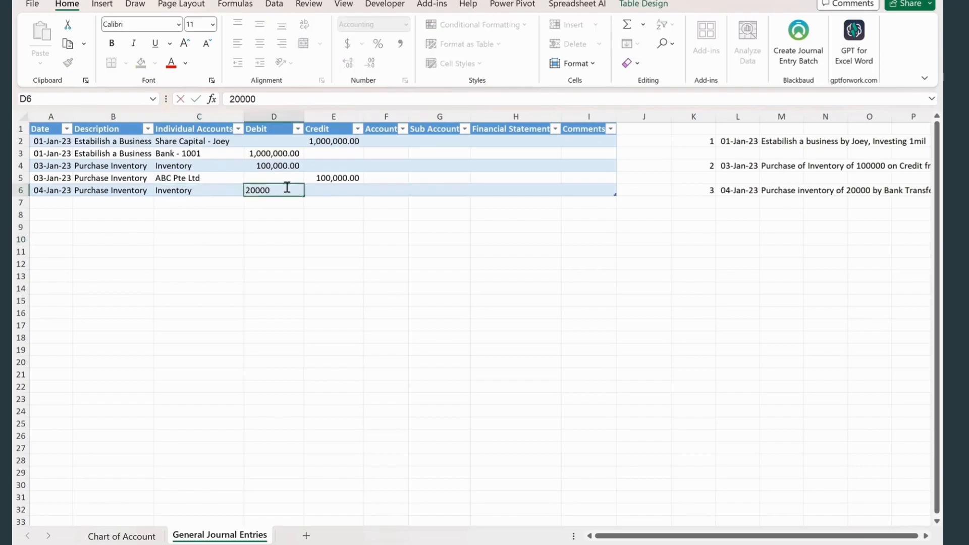
{"action": "left_click", "coordinate": [314, 199]}
{"action": "left_click", "coordinate": [219, 286]}
- Copy the date and the Purchase Inventory description from journal row 6 down into row 7
{"action": "left_click", "coordinate": [52, 206]}
{"action": "key", "text": "ctrl+d"}
{"action": "key", "text": "Tab"}
{"action": "key", "text": "ctrl+d"}
{"action": "key", "text": "Tab"}
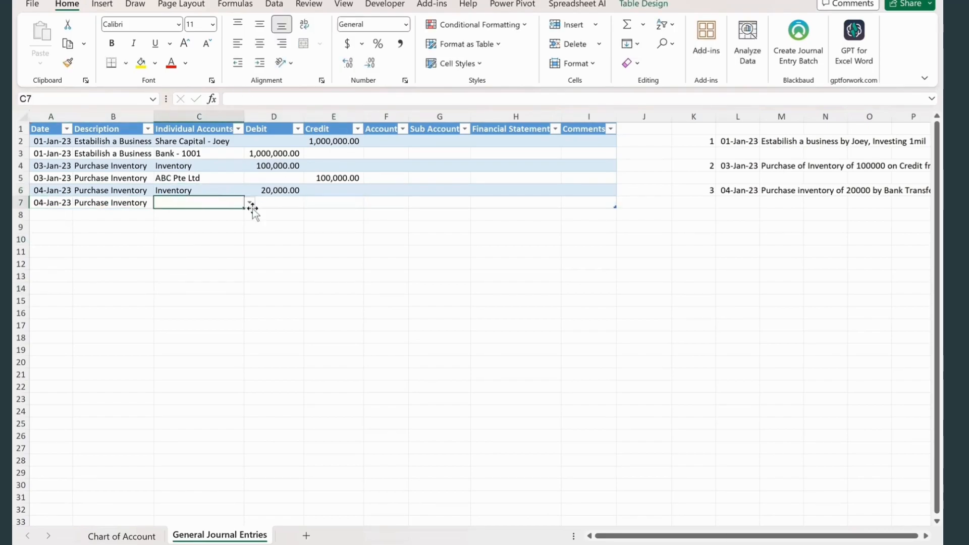
- Choose the individual account Bank - 1001 in C7 and enter a credit of 20000 in E7
{"action": "left_click", "coordinate": [250, 203]}
{"action": "left_click", "coordinate": [187, 226]}
{"action": "left_click", "coordinate": [328, 201]}
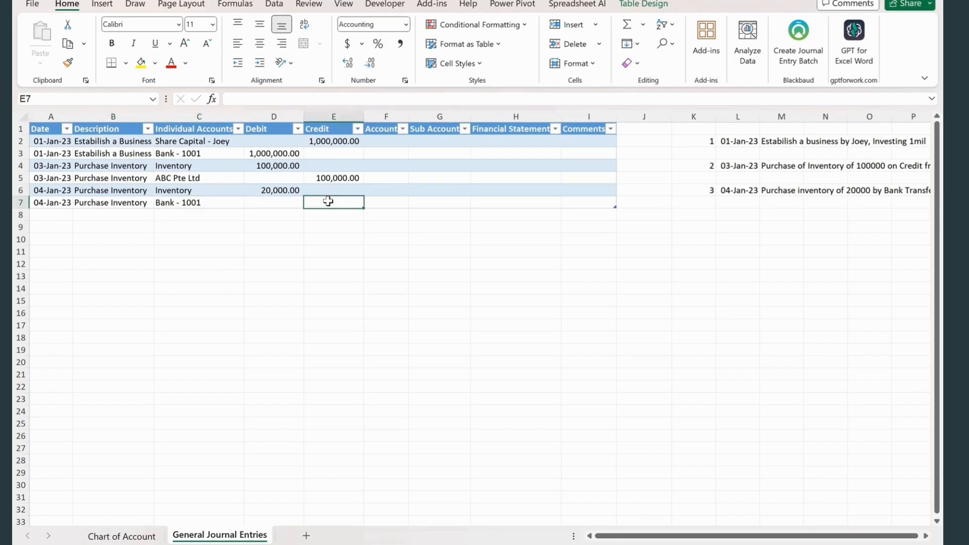
{"action": "type", "text": "20000"}
{"action": "left_click", "coordinate": [315, 285]}
{"action": "left_click", "coordinate": [286, 263]}
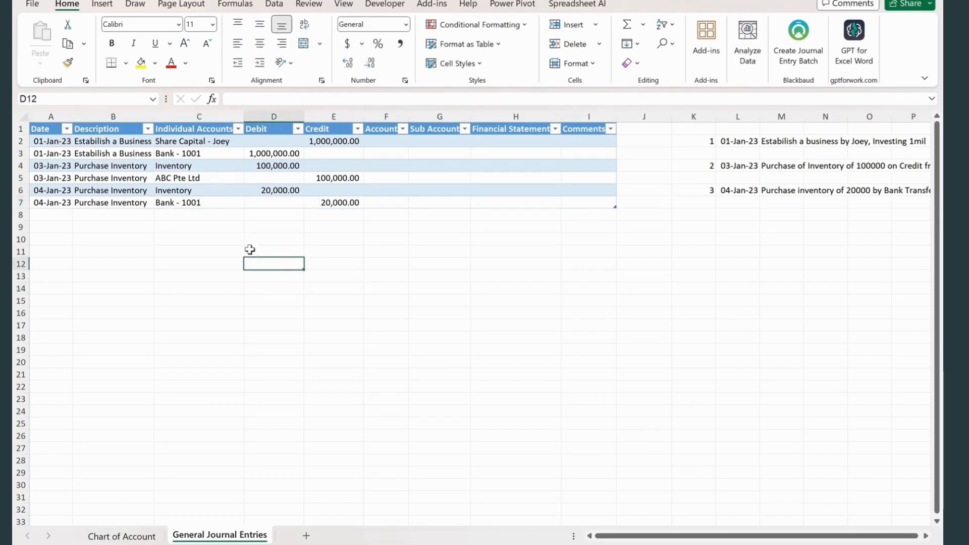
- Start the fourth transaction note with number 4 in K8 and the date 15 Jan 2023 in L8
{"action": "left_click", "coordinate": [693, 214]}
{"action": "type", "text": "4"}
{"action": "key", "text": "Tab"}
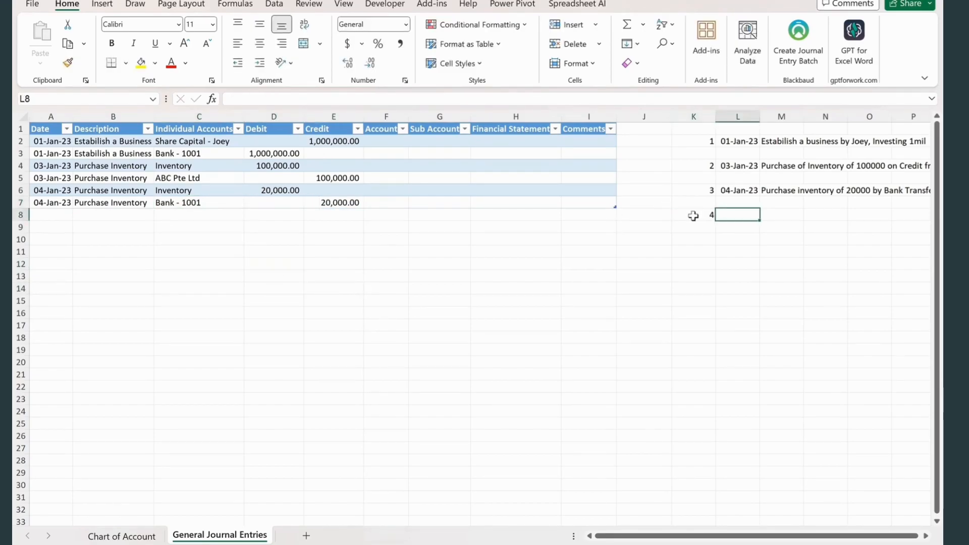
{"action": "type", "text": "15 Jan 2023"}
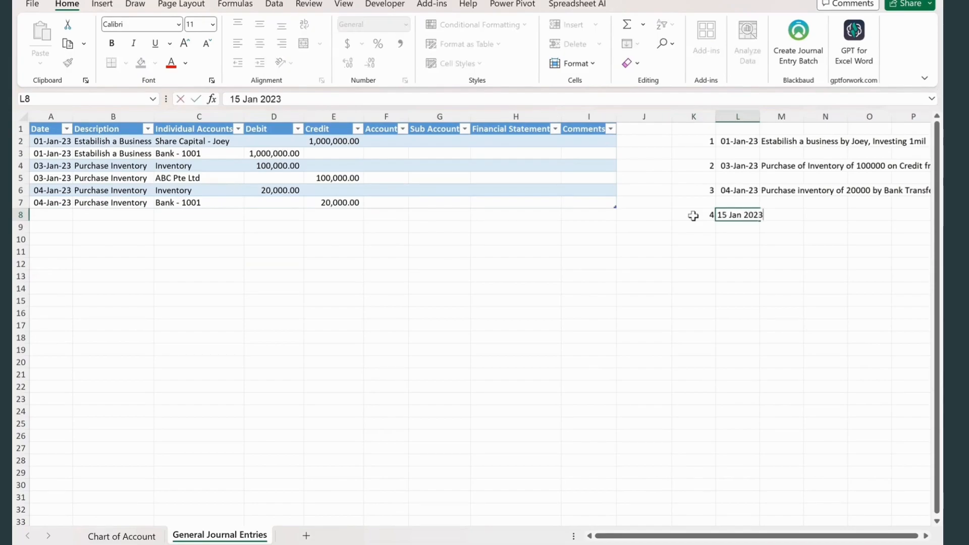
{"action": "key", "text": "Tab"}
- Enter the transaction text "Cash sale of inventory of 45000" in M8
{"action": "type", "text": "Cash sale"}
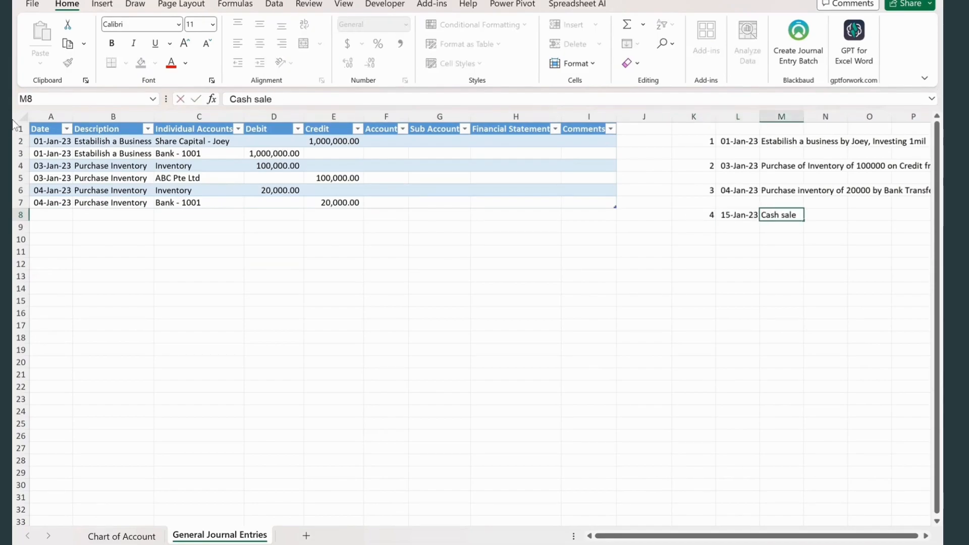
{"action": "type", "text": " of inventory"}
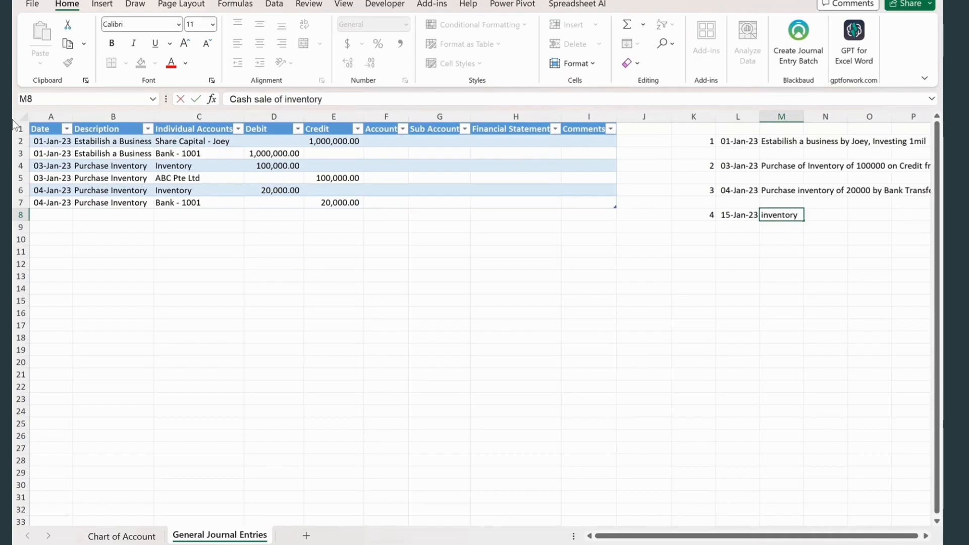
{"action": "type", "text": " of 45000"}
{"action": "left_click", "coordinate": [521, 364]}
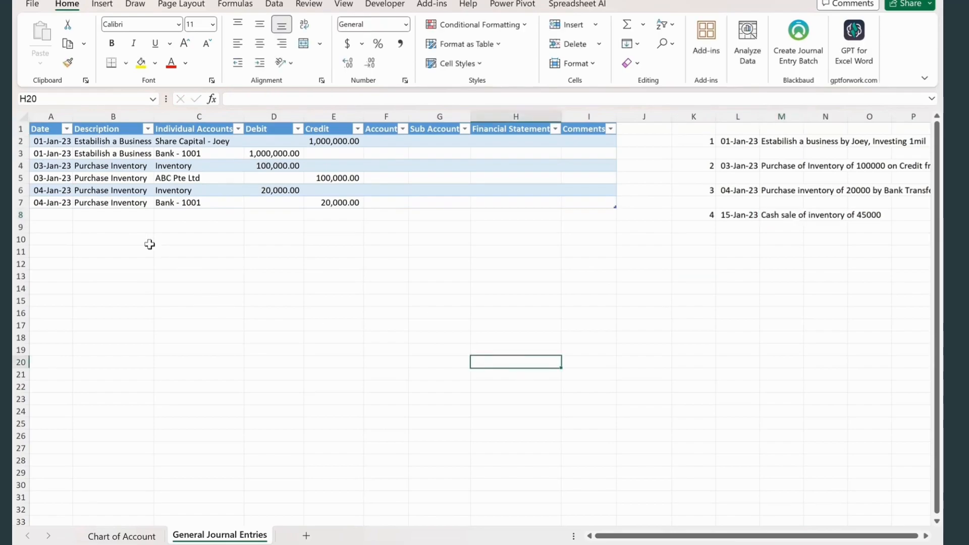
- Enter the date 15-Jan-23 in A8 and the description "Sold Inventory for Cash" in B8 of the journal
{"action": "left_click", "coordinate": [53, 213]}
{"action": "type", "text": "15-Jan-23"}
{"action": "key", "text": "Tab"}
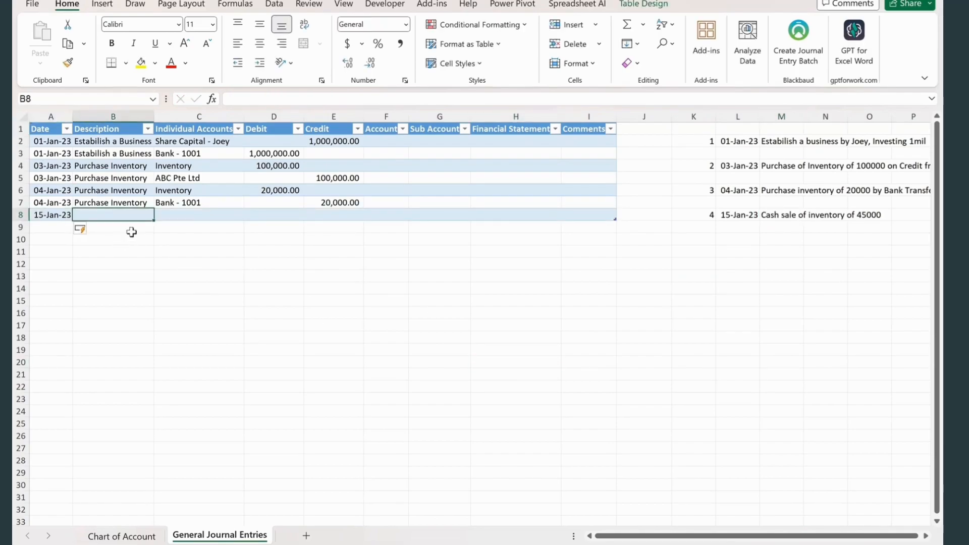
{"action": "type", "text": "Sold Inventory"}
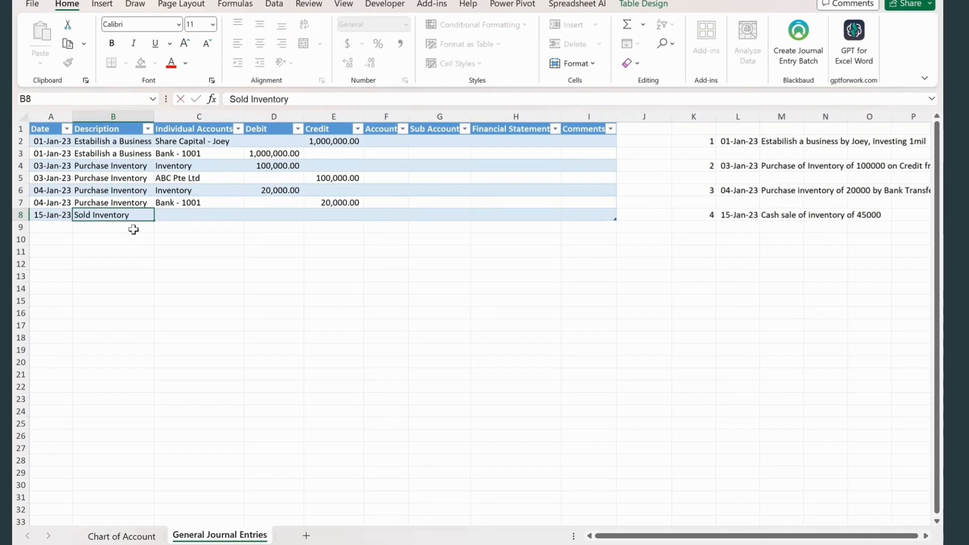
{"action": "type", "text": " for Cash"}
{"action": "key", "text": "Tab"}
- Autofit the Description column so its width matches its longest entry
{"action": "double_click", "coordinate": [157, 118]}
{"action": "left_click", "coordinate": [204, 300]}
{"action": "left_click", "coordinate": [213, 216]}
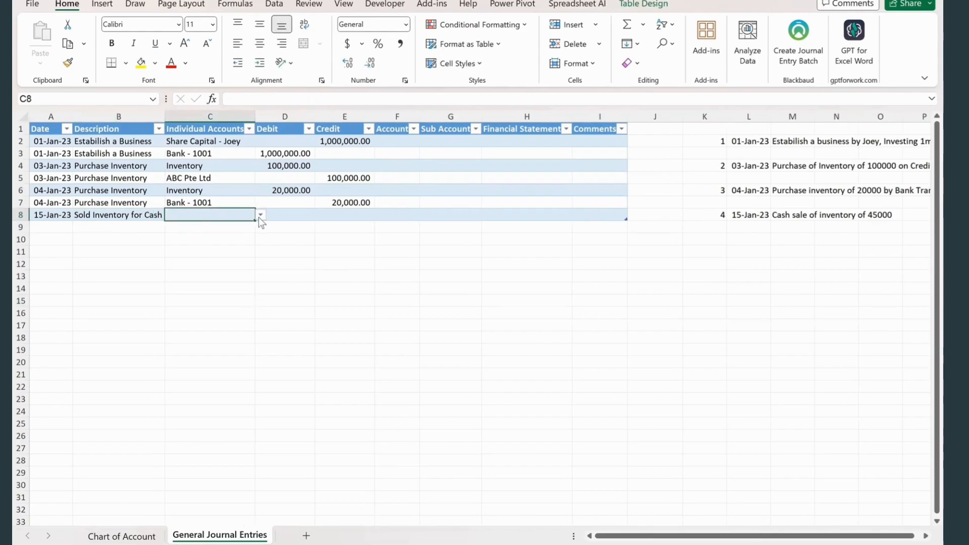
- Copy the date and the Sold Inventory for Cash description from journal row 8 down into row 9
{"action": "left_click", "coordinate": [62, 227]}
{"action": "key", "text": "ctrl+d"}
{"action": "left_click", "coordinate": [103, 236]}
{"action": "key", "text": "ctrl+d"}
- Choose the individual account Bank - 1001 in C8 and enter a debit of 45000 in D8
{"action": "left_click", "coordinate": [228, 214]}
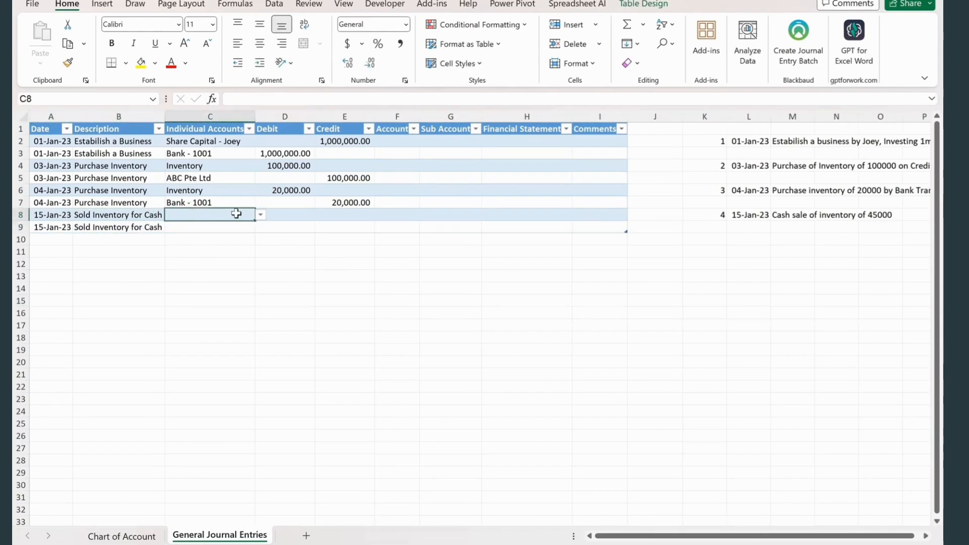
{"action": "left_click", "coordinate": [262, 214]}
{"action": "left_click", "coordinate": [223, 234]}
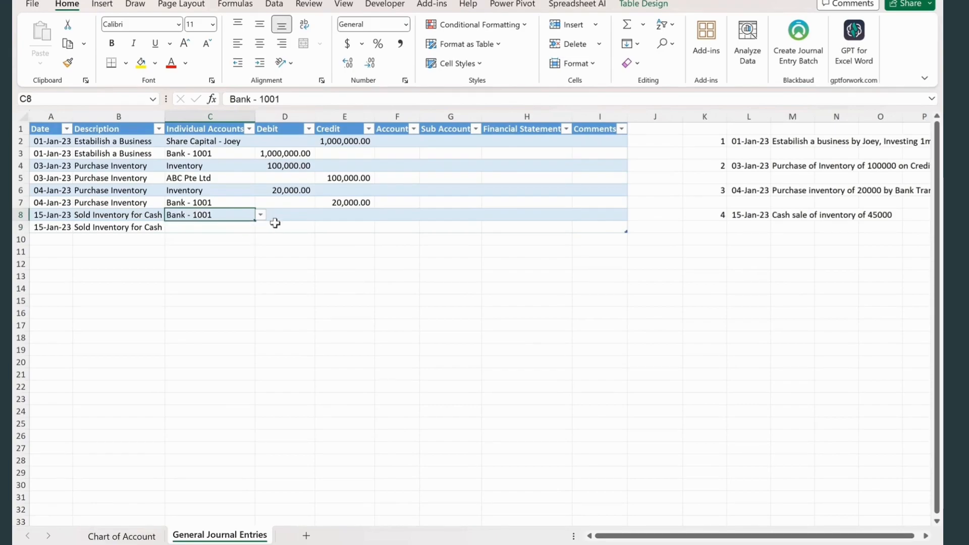
{"action": "left_click", "coordinate": [295, 215]}
{"action": "type", "text": "45000"}
{"action": "key", "text": "Return"}
- Add a Sales account with the sub account Revenue to row 6 of the individual accounts table on the Chart of Account sheet
{"action": "left_click", "coordinate": [252, 233]}
{"action": "left_click", "coordinate": [260, 228]}
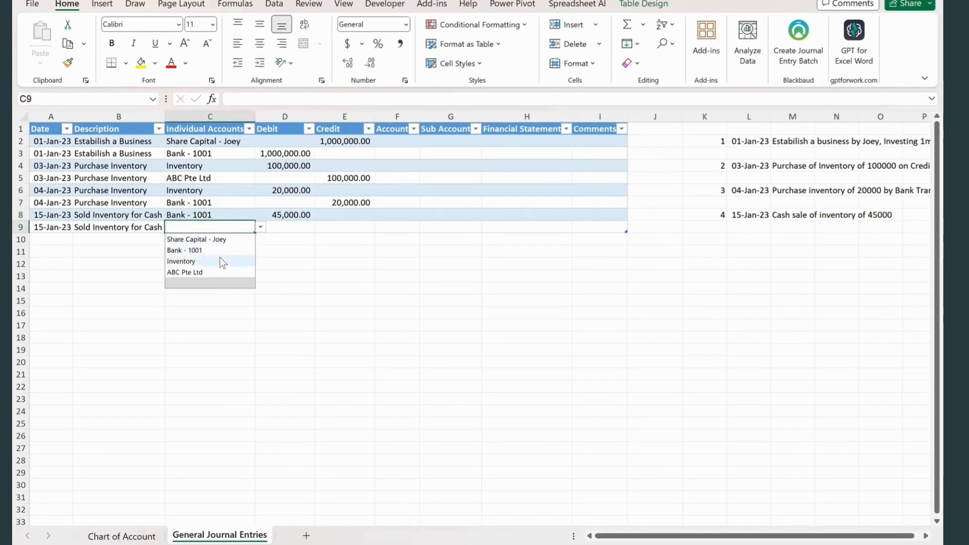
{"action": "key", "text": "ctrl+Page_Up"}
{"action": "type", "text": "Sales"}
{"action": "key", "text": "Tab"}
{"action": "type", "text": "Revenue"}
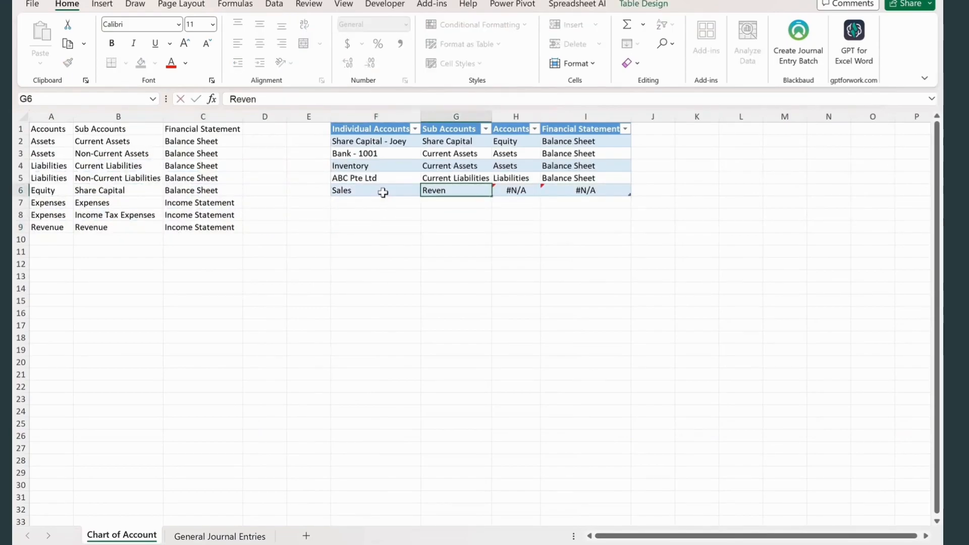
{"action": "key", "text": "Return"}
{"action": "left_click", "coordinate": [377, 275]}
{"action": "key", "text": "ctrl+Page_Down"}
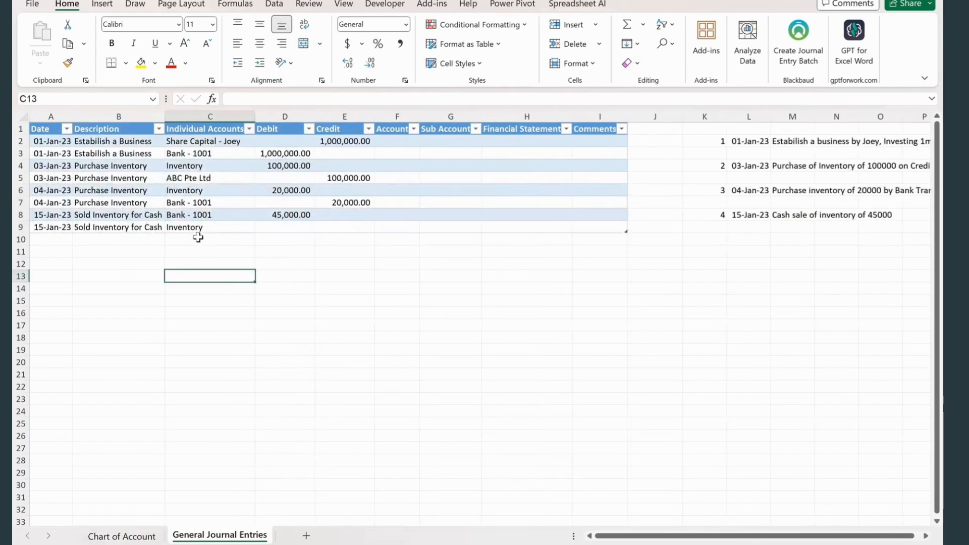
- Set the individual account in C9 of the journal to Sales and enter a credit of 45000 in E9
{"action": "left_click", "coordinate": [205, 228]}
{"action": "left_click", "coordinate": [50, 227]}
{"action": "left_click", "coordinate": [192, 227]}
{"action": "left_click", "coordinate": [261, 228]}
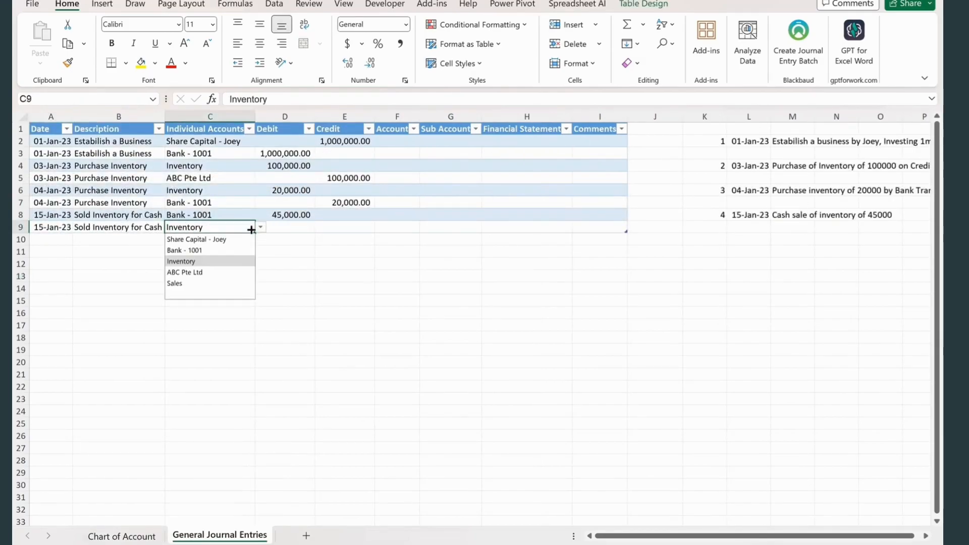
{"action": "left_click", "coordinate": [195, 282]}
{"action": "left_click", "coordinate": [337, 228]}
{"action": "type", "text": "45000"}
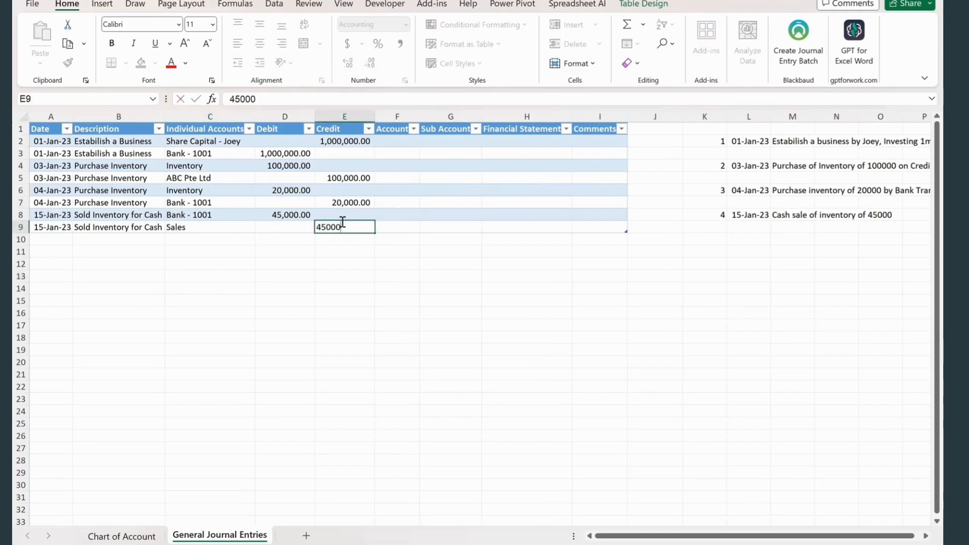
{"action": "left_click", "coordinate": [125, 303]}
- Copy the 15-Jan-23 date down into A10 of the journal and enter the description "Reduce Inventory" in B10
{"action": "left_click", "coordinate": [60, 239]}
{"action": "left_click", "coordinate": [679, 313]}
{"action": "left_click", "coordinate": [703, 239]}
{"action": "left_click", "coordinate": [126, 238]}
{"action": "left_click", "coordinate": [51, 238]}
{"action": "key", "text": "ctrl+d"}
{"action": "left_click", "coordinate": [102, 235]}
{"action": "type", "text": "Re"}
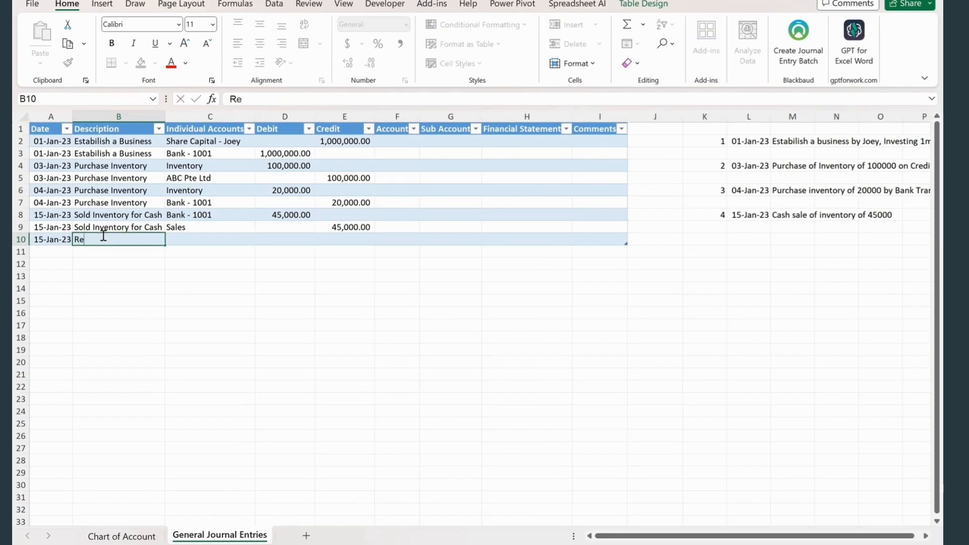
{"action": "type", "text": "duce Inventory"}
{"action": "key", "text": "Tab"}
- Add a Cost of Goods Sold account with the sub account Expenses to row 7 of the Chart of Account sheet's individual accounts table
{"action": "left_click", "coordinate": [260, 241]}
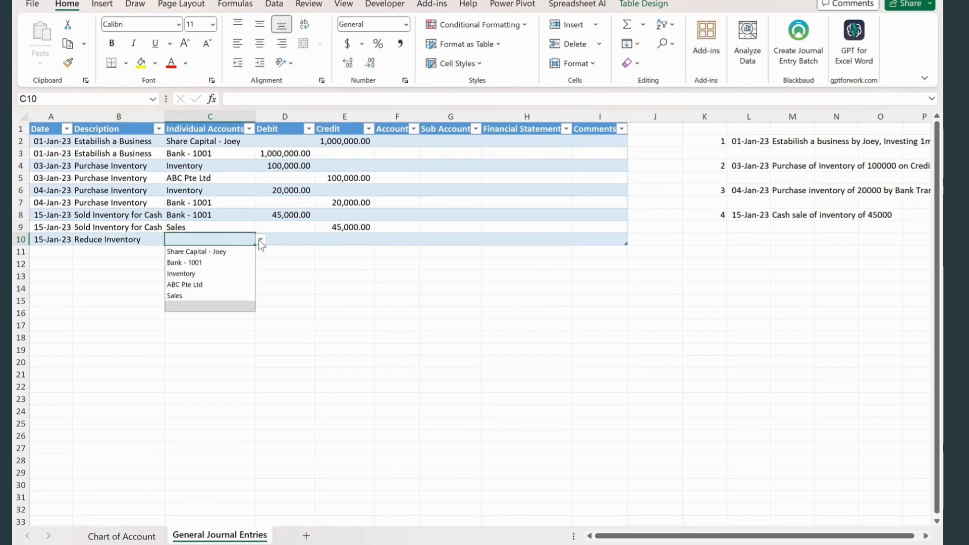
{"action": "left_click", "coordinate": [207, 239]}
{"action": "left_click", "coordinate": [121, 313]}
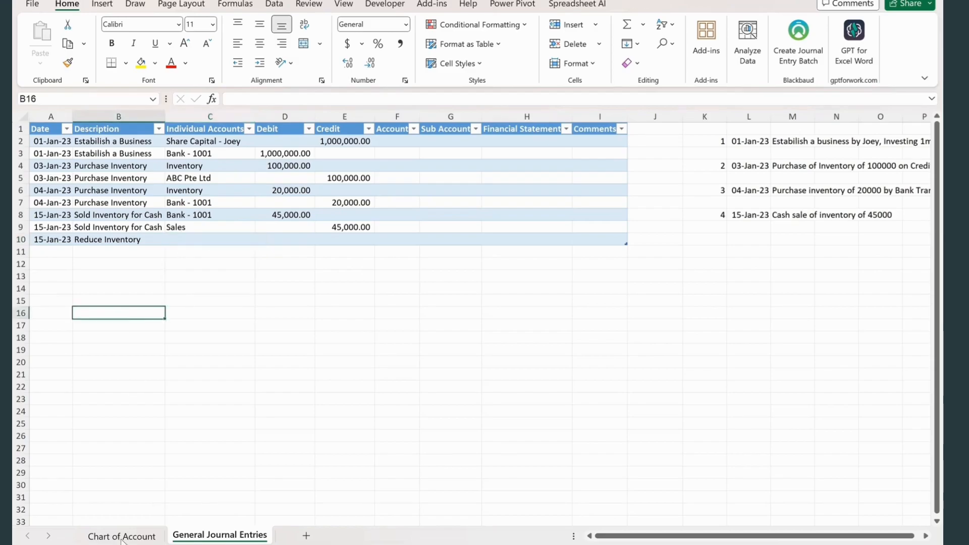
{"action": "left_click", "coordinate": [121, 536]}
{"action": "left_click", "coordinate": [370, 204]}
{"action": "type", "text": "Cost of Goods Sold"}
{"action": "key", "text": "Tab"}
{"action": "type", "text": "Expenses"}
{"action": "key", "text": "Tab"}
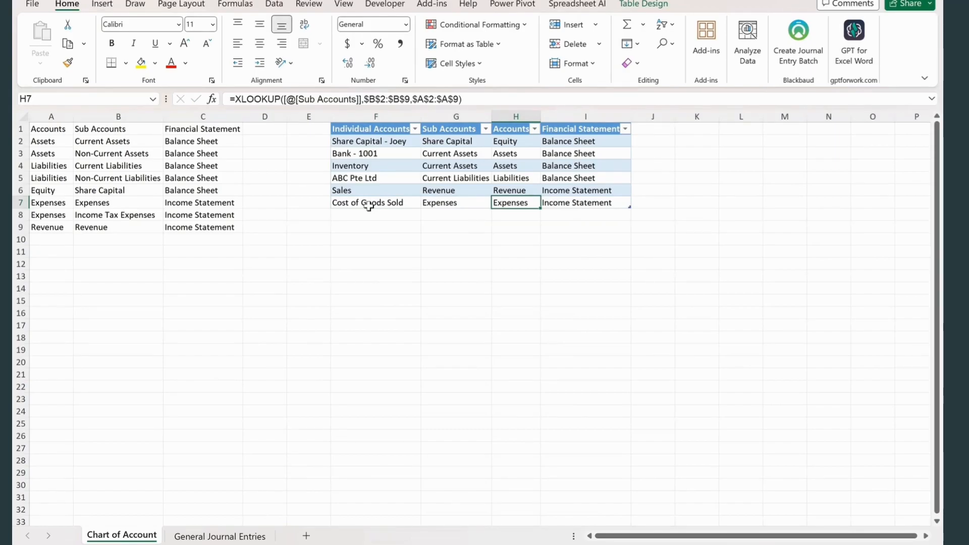
- Choose the individual account Cost of Goods Sold in C10 of the journal and enter a debit of 20000 in D10
{"action": "left_click", "coordinate": [220, 536]}
{"action": "left_click", "coordinate": [227, 239]}
{"action": "left_click", "coordinate": [260, 240]}
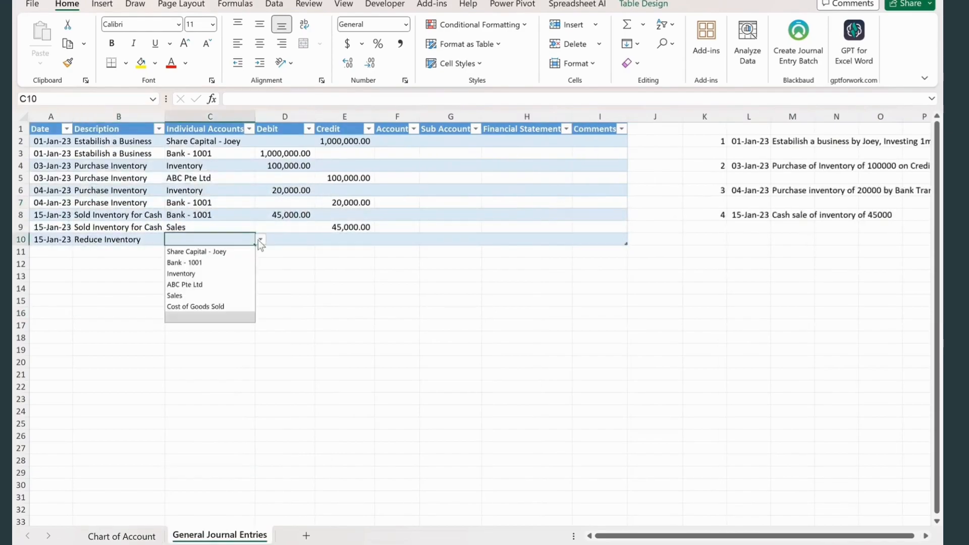
{"action": "left_click", "coordinate": [196, 306]}
{"action": "left_click", "coordinate": [304, 240]}
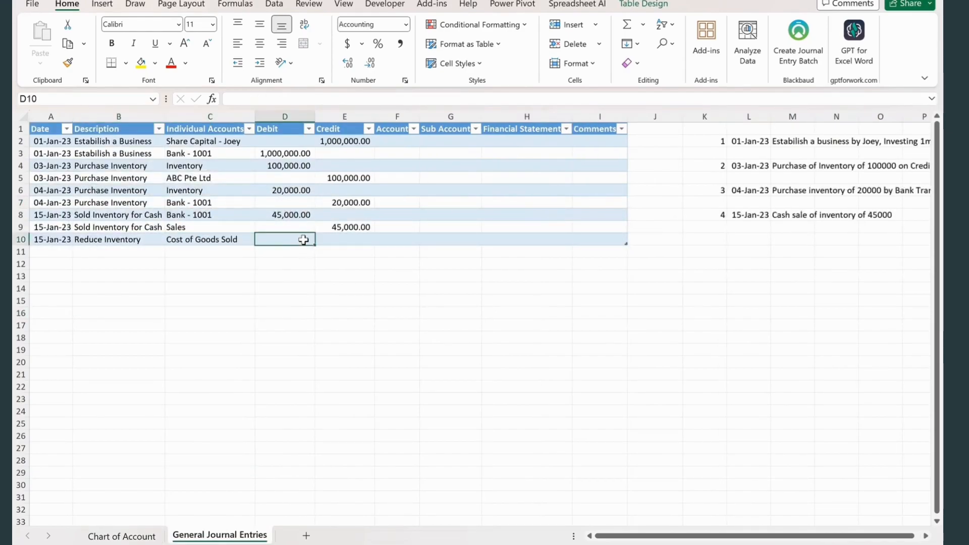
{"action": "type", "text": "20000"}
{"action": "left_click", "coordinate": [304, 273]}
- Copy the date and the Reduce Inventory description from journal row 10 down into row 11
{"action": "left_click", "coordinate": [50, 250]}
{"action": "key", "text": "ctrl+d"}
{"action": "left_click", "coordinate": [89, 251]}
{"action": "key", "text": "ctrl+d"}
- Choose the individual account Inventory in C11 and enter a credit of 20000 in E11
{"action": "left_click", "coordinate": [243, 251]}
{"action": "left_click", "coordinate": [260, 251]}
{"action": "left_click", "coordinate": [188, 286]}
{"action": "left_click", "coordinate": [309, 276]}
{"action": "left_click", "coordinate": [345, 252]}
{"action": "type", "text": "20000"}
{"action": "left_click", "coordinate": [282, 301]}
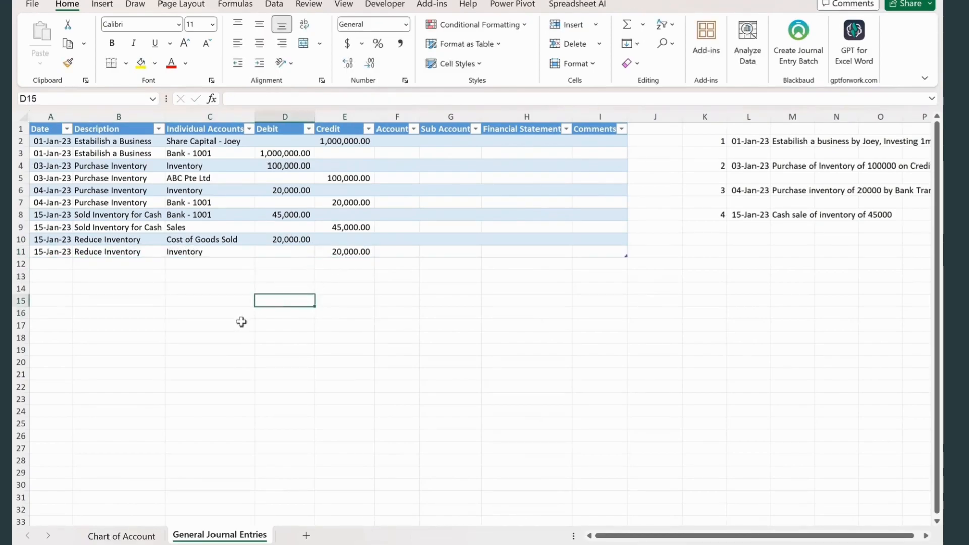
- Note transaction 5 in K12:M12, dated 25 Jan 23, as inventory sold to the named customer on credit for 20000
{"action": "left_click", "coordinate": [730, 264]}
{"action": "type", "text": "25 Jan"}
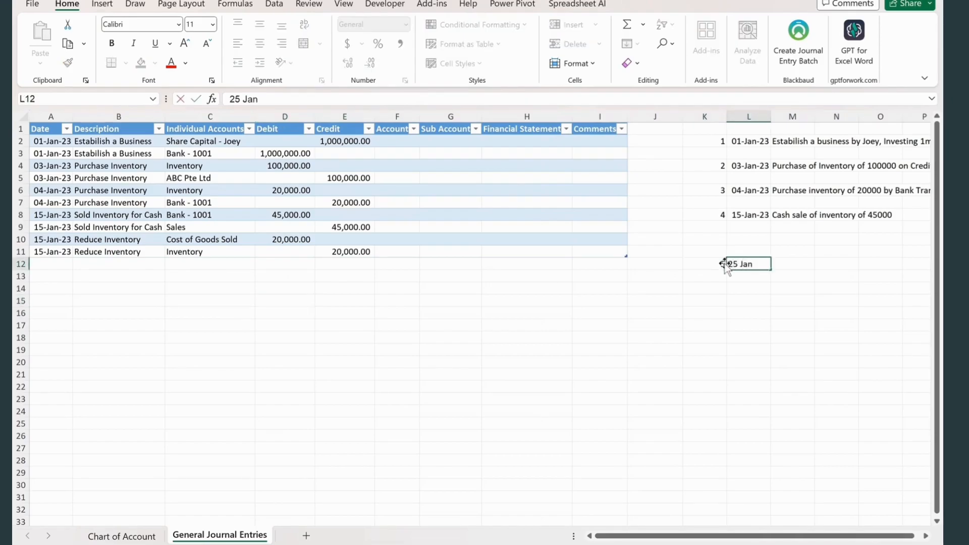
{"action": "type", "text": " 23"}
{"action": "key", "text": "Tab"}
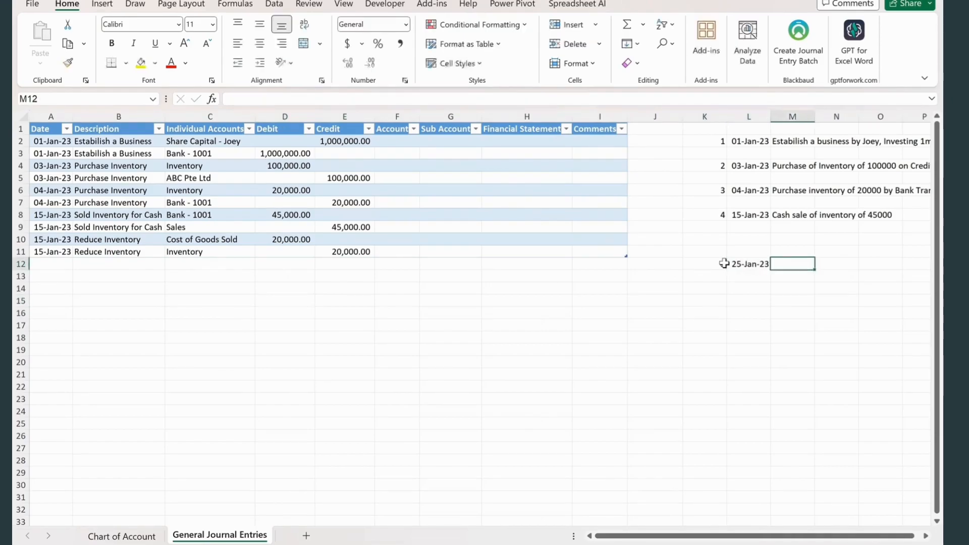
{"action": "type", "text": "Sol"}
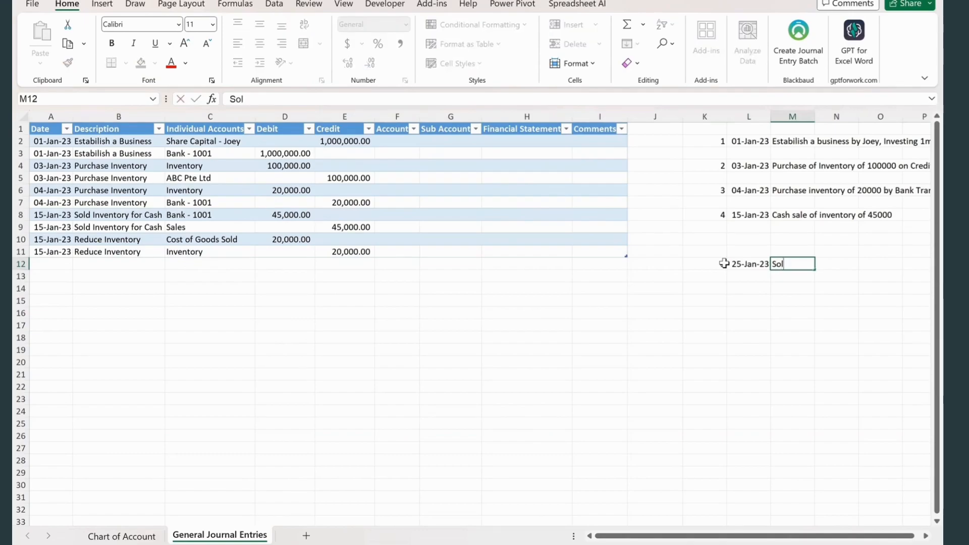
{"action": "type", "text": "d Invento"}
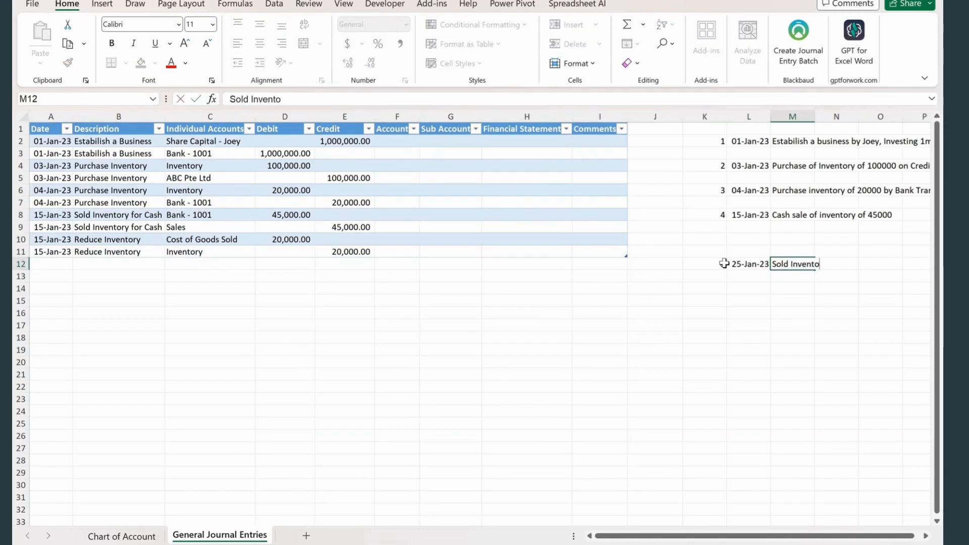
{"action": "type", "text": "ry to Customer named Karen on Credit"}
{"action": "key", "text": "Return"}
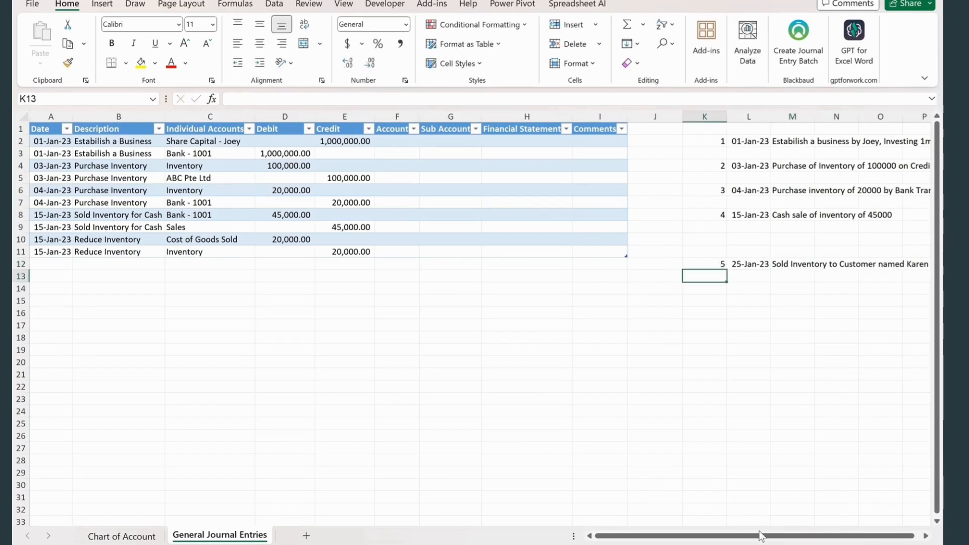
- Enter the date 25 Jan 23 in A12 and the description "Sold inventory on Credit" in B12 of the journal
{"action": "left_click", "coordinate": [57, 263]}
{"action": "type", "text": "25 Jan 23"}
{"action": "key", "text": "Tab"}
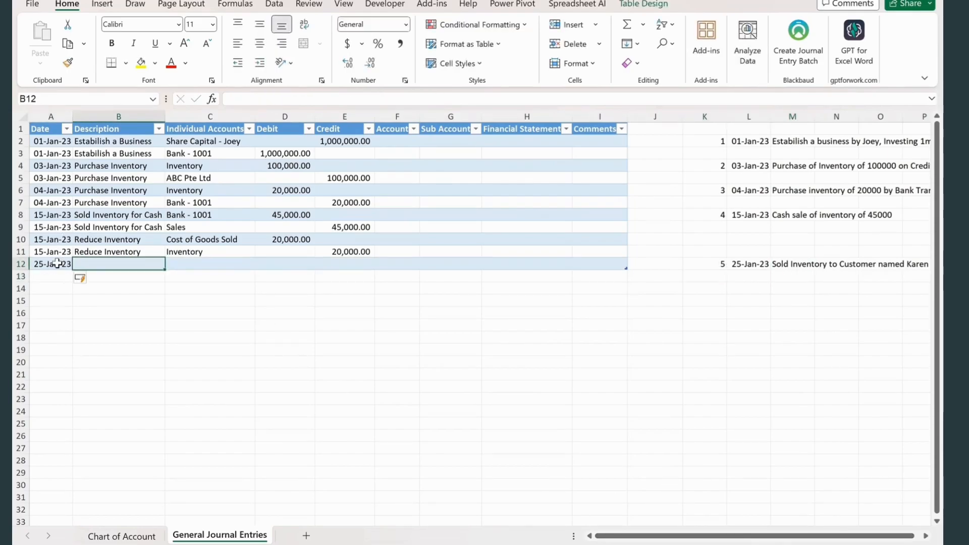
{"action": "type", "text": "Sold inventory on Credit"}
{"action": "key", "text": "Tab"}
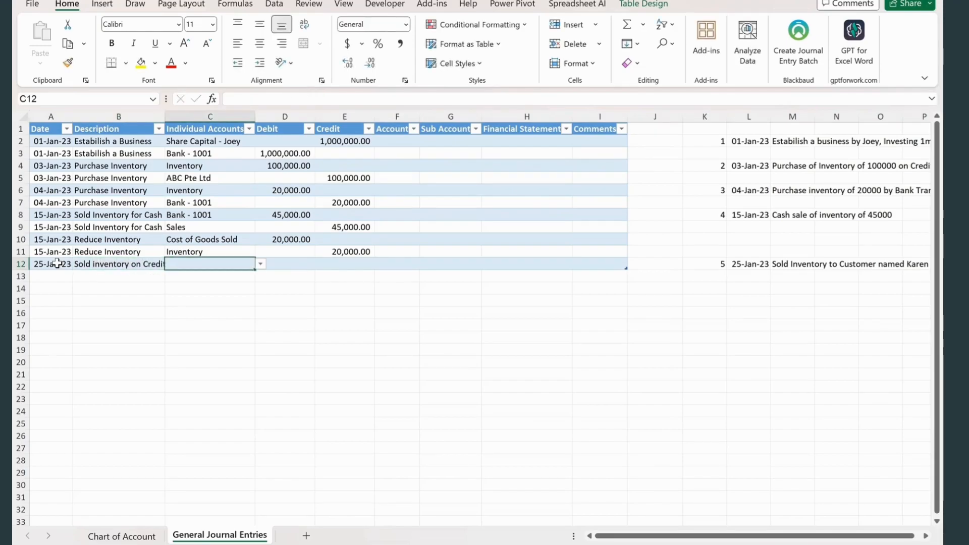
- Add the credit customer's name as an individual account in F8 of the Chart of Account sheet
{"action": "left_click", "coordinate": [261, 264]}
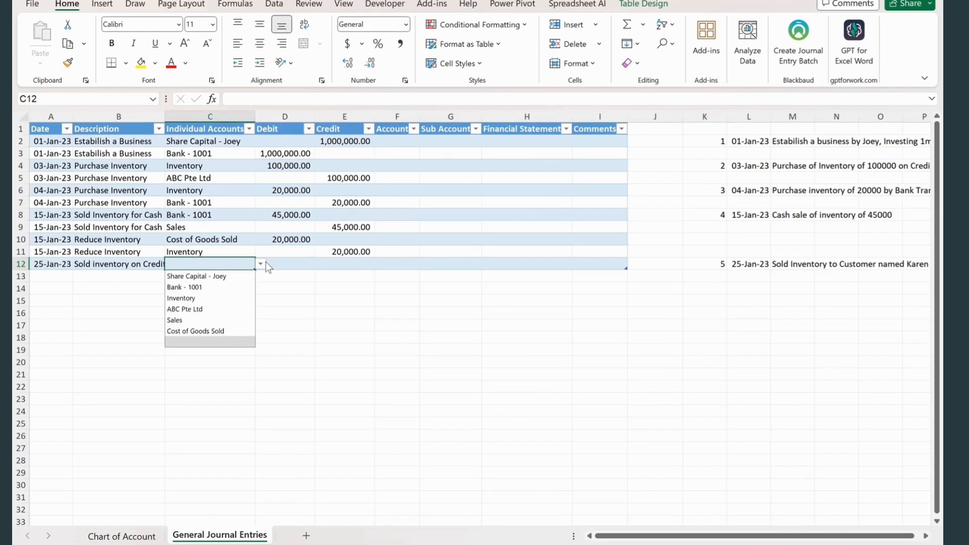
{"action": "left_click", "coordinate": [116, 536]}
{"action": "left_click", "coordinate": [369, 214]}
{"action": "type", "text": "Karen"}
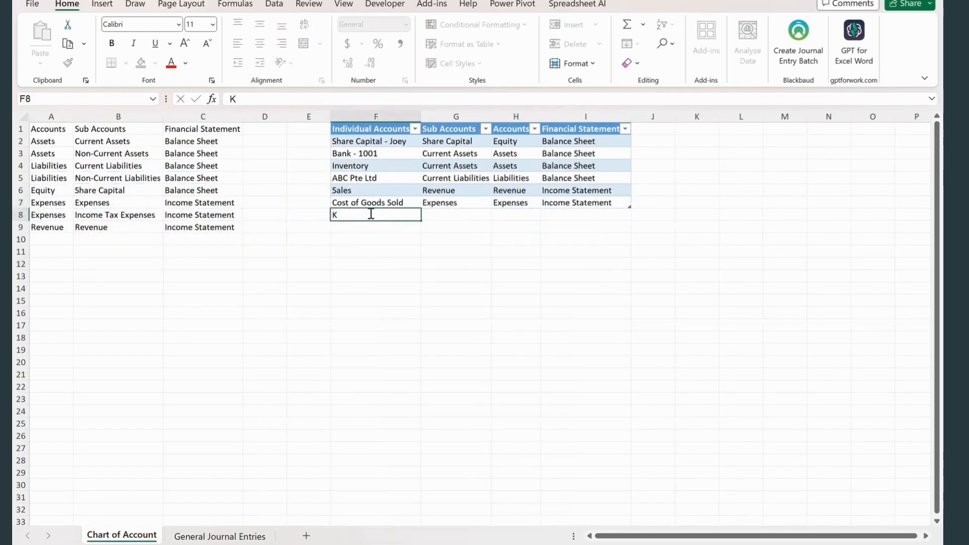
{"action": "key", "text": "Tab"}
- Choose the customer's individual account in C12 of the journal and enter a debit of 20000 in D12
{"action": "key", "text": "ctrl+Page_Down"}
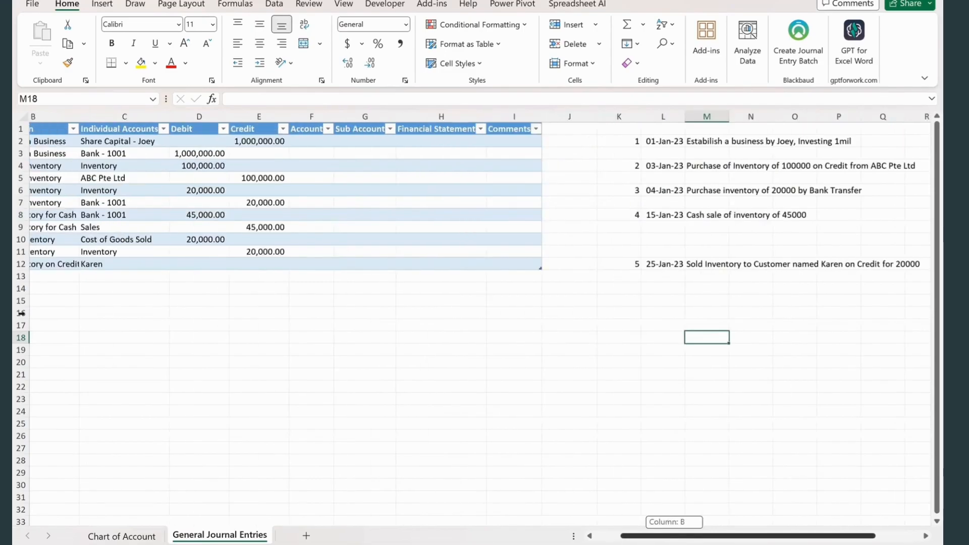
{"action": "left_click", "coordinate": [286, 264]}
{"action": "type", "text": "20000"}
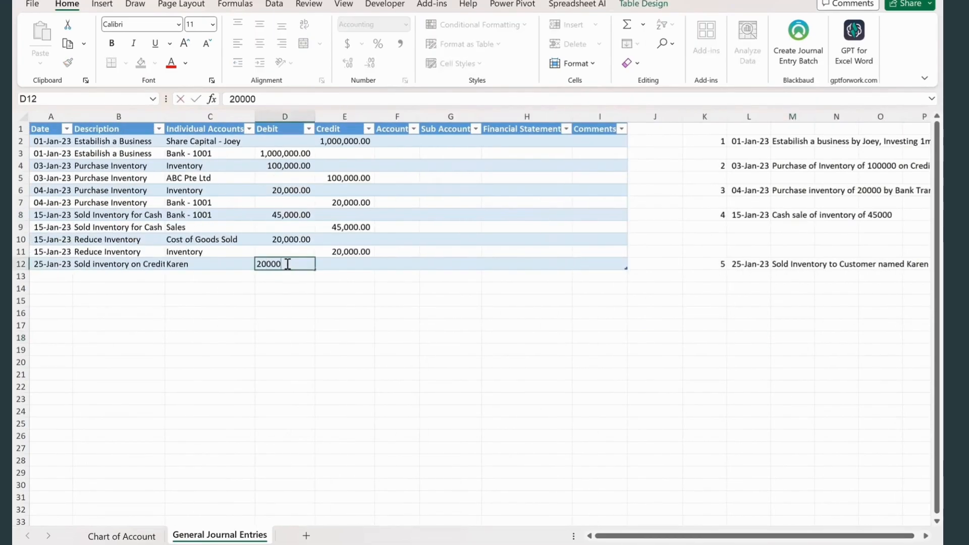
{"action": "left_click", "coordinate": [329, 285]}
- Copy the date and the Sold inventory on Credit description from journal row 12 down into row 13
{"action": "left_click", "coordinate": [32, 278]}
{"action": "key", "text": "ctrl+d"}
{"action": "key", "text": "Tab"}
{"action": "key", "text": "ctrl+d"}
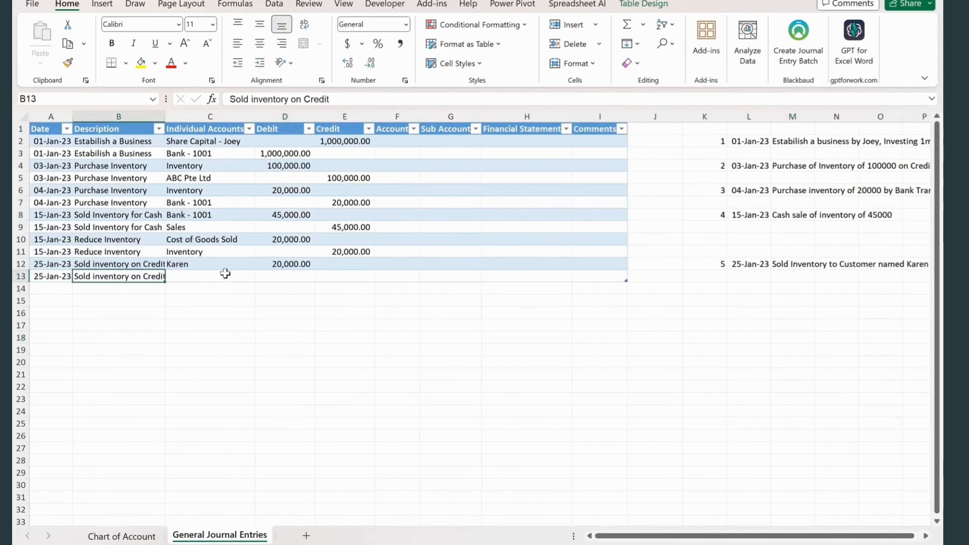
- Choose the individual account Sales in C13 and enter a credit of 20000 in E13
{"action": "left_click", "coordinate": [225, 274]}
{"action": "left_click", "coordinate": [260, 278]}
{"action": "left_click", "coordinate": [175, 332]}
{"action": "left_click", "coordinate": [345, 276]}
{"action": "type", "text": "20000"}
{"action": "left_click", "coordinate": [383, 378]}
- Copy the 25-Jan-23 date down into A14 and enter the description "Reduce Inventory" in B14
{"action": "left_click", "coordinate": [44, 291]}
{"action": "key", "text": "ctrl+d"}
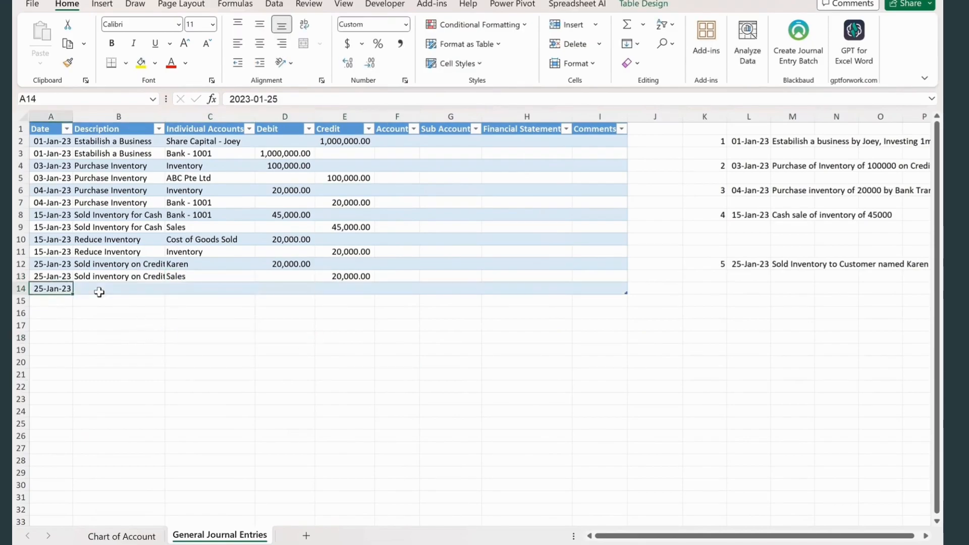
{"action": "key", "text": "Tab"}
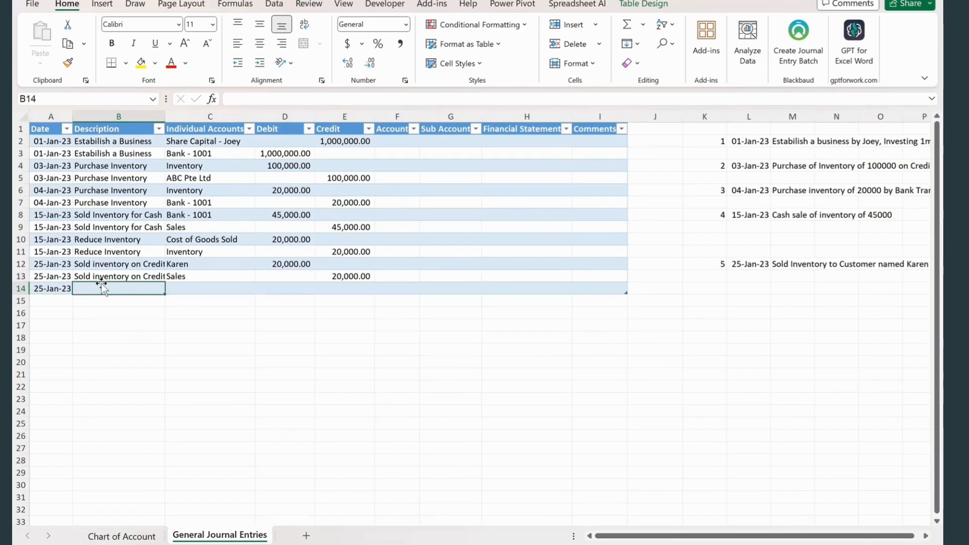
{"action": "type", "text": "Reduce Inventory"}
{"action": "key", "text": "Tab"}
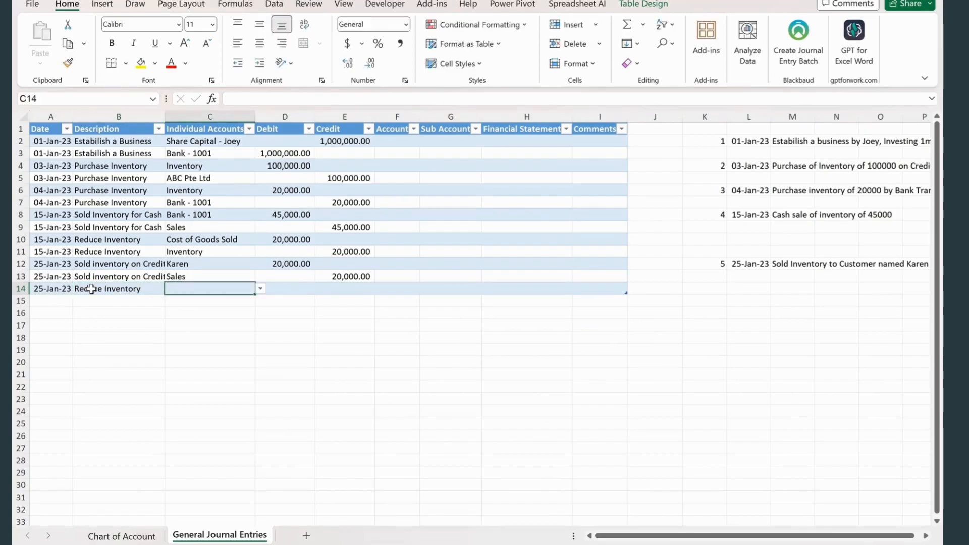
- Copy the date and the Reduce Inventory description from journal row 14 down into row 15
{"action": "left_click", "coordinate": [49, 303]}
{"action": "key", "text": "ctrl+d"}
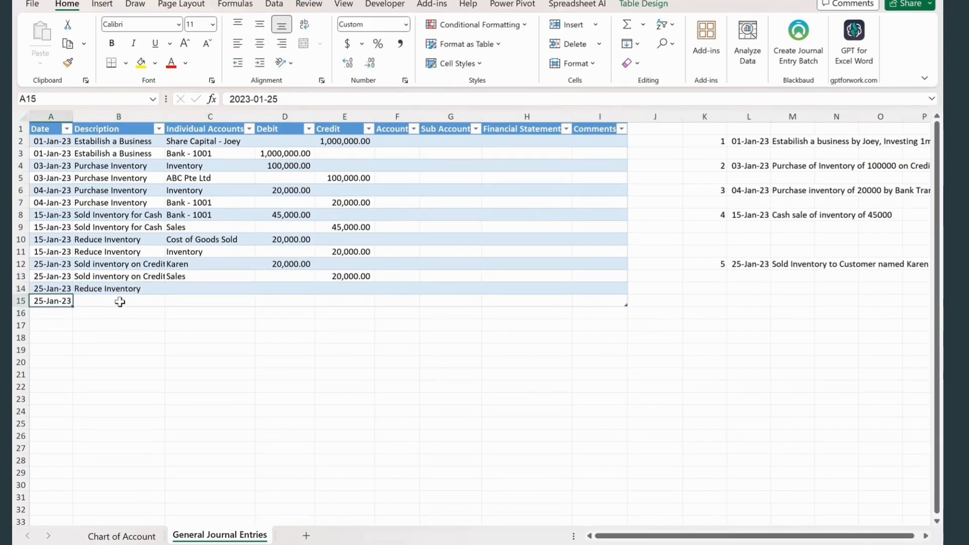
{"action": "key", "text": "Tab"}
{"action": "key", "text": "ctrl+d"}
- Choose the individual accounts Cost of Goods Sold in C14 and Inventory in C15
{"action": "left_click", "coordinate": [209, 288]}
{"action": "left_click", "coordinate": [261, 288]}
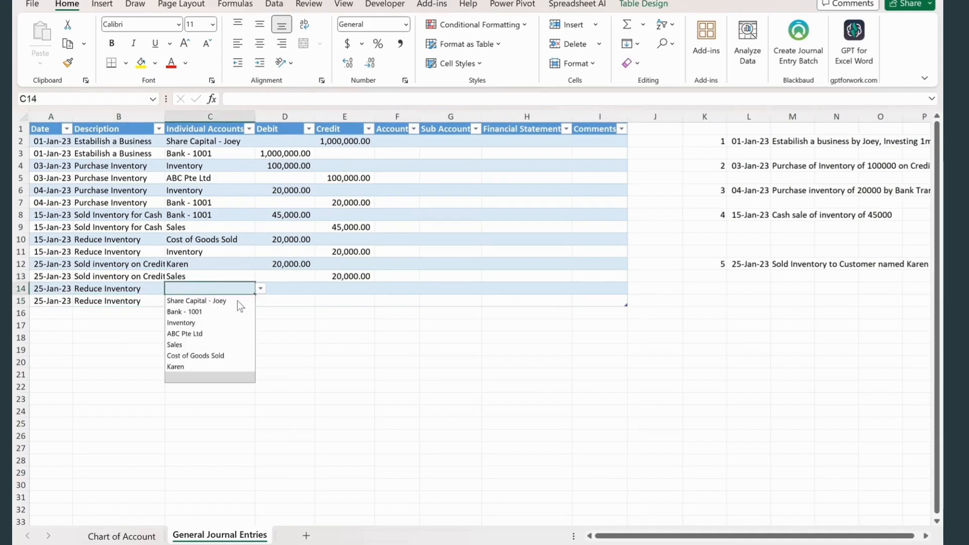
{"action": "left_click", "coordinate": [191, 355]}
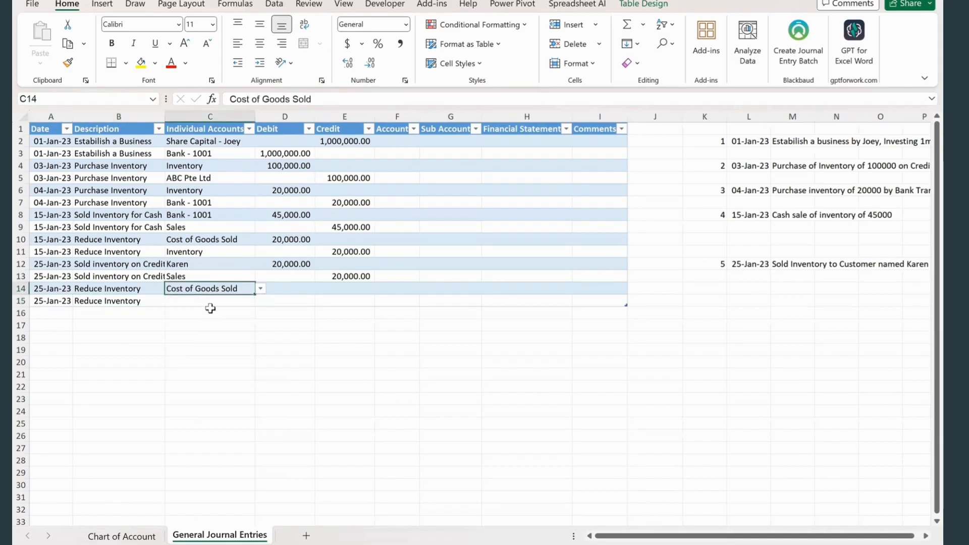
{"action": "left_click", "coordinate": [296, 301]}
{"action": "left_click", "coordinate": [237, 301]}
{"action": "left_click", "coordinate": [261, 301]}
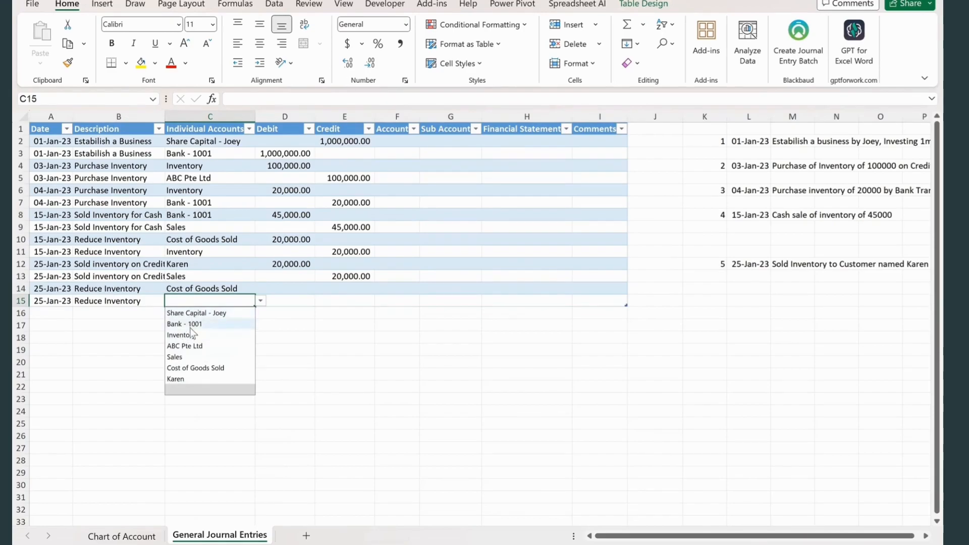
{"action": "left_click", "coordinate": [185, 335]}
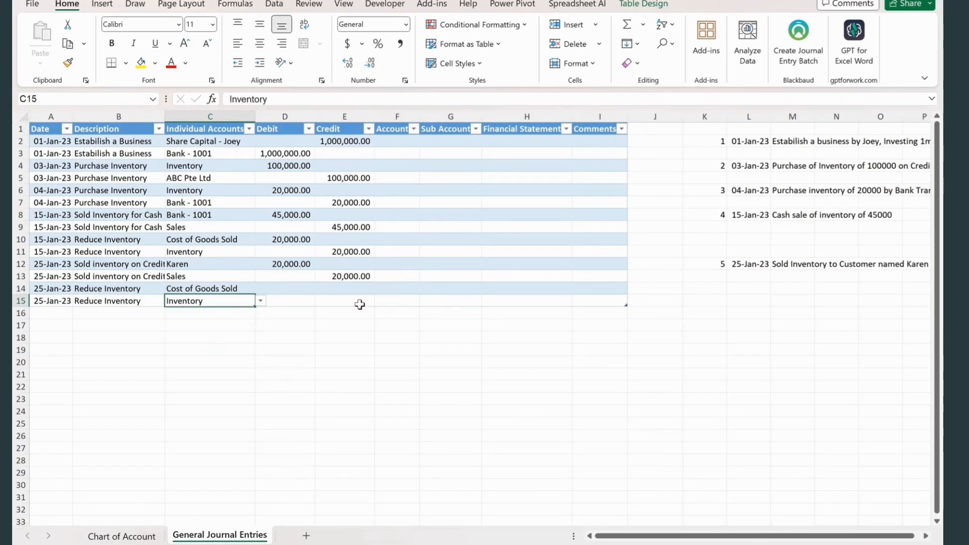
- Enter a debit of 15000 in D14 for Cost of Goods Sold and a credit of 15000 in E15 for Inventory
{"action": "left_click", "coordinate": [285, 288]}
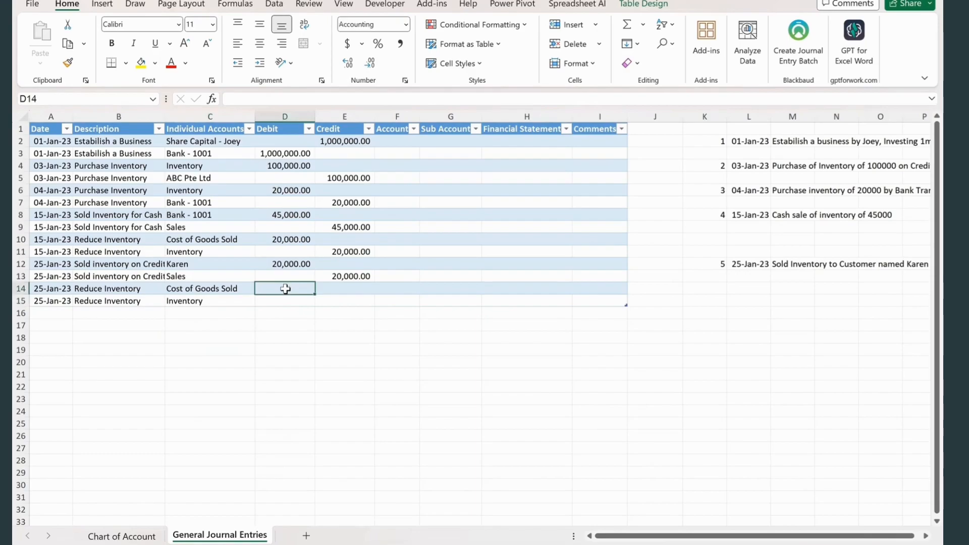
{"action": "type", "text": "15000"}
{"action": "left_click", "coordinate": [336, 299]}
{"action": "type", "text": "15000"}
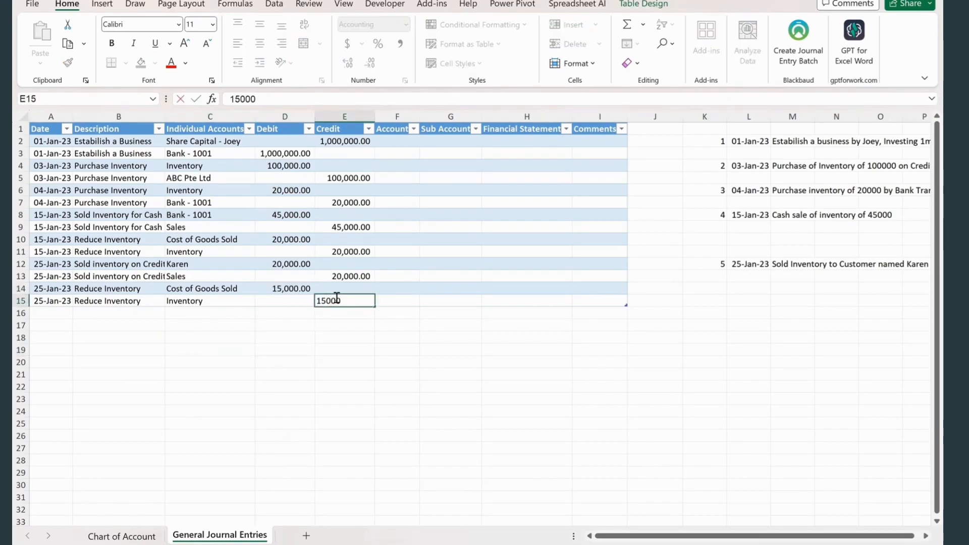
{"action": "left_click", "coordinate": [309, 372]}
- Add transaction note 6 in K16:M16, dated 26 Jan 2023, with the text "Paid Utilities fee for 1000"
{"action": "left_click", "coordinate": [712, 313]}
{"action": "type", "text": "6"}
{"action": "key", "text": "Tab"}
{"action": "type", "text": "26 Jan 2023"}
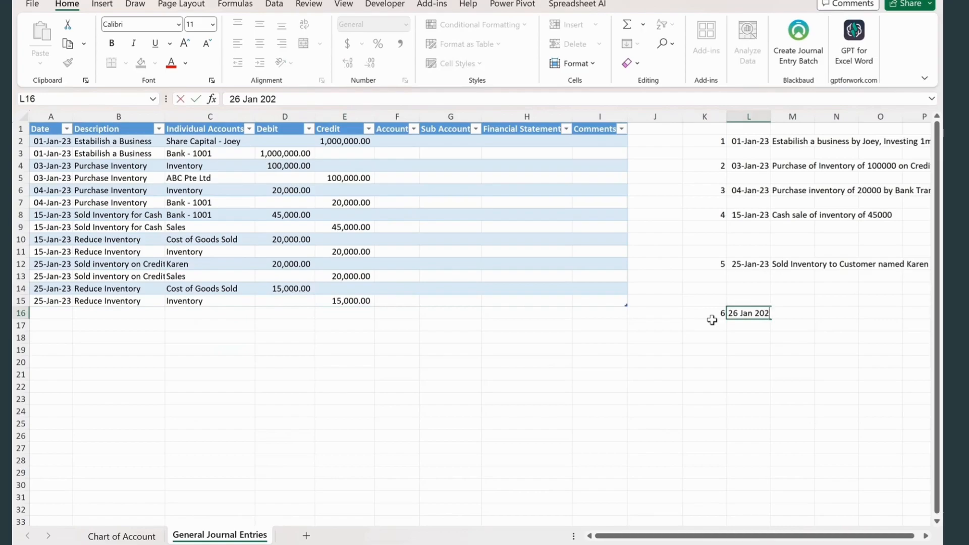
{"action": "key", "text": "Tab"}
{"action": "type", "text": "P"}
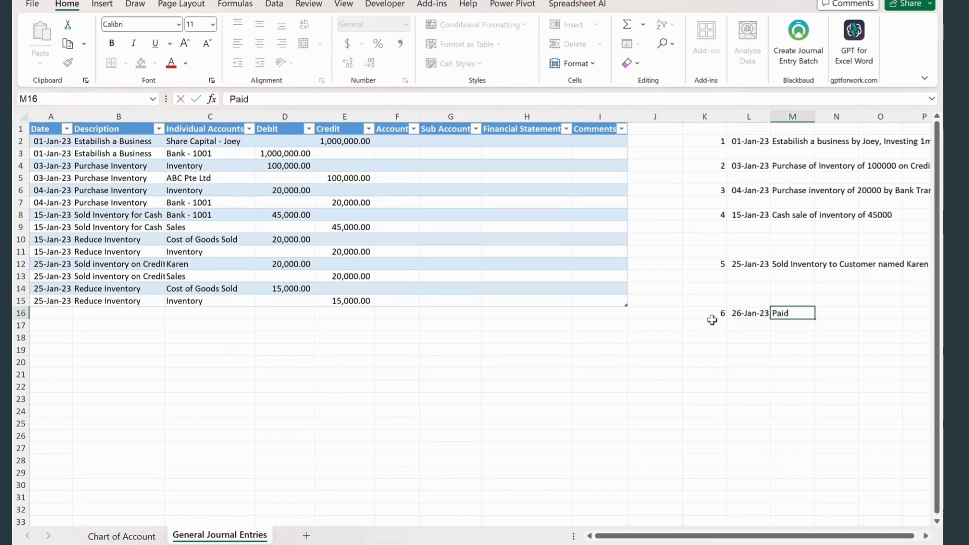
{"action": "type", "text": "aid Utilities fee for 1000"}
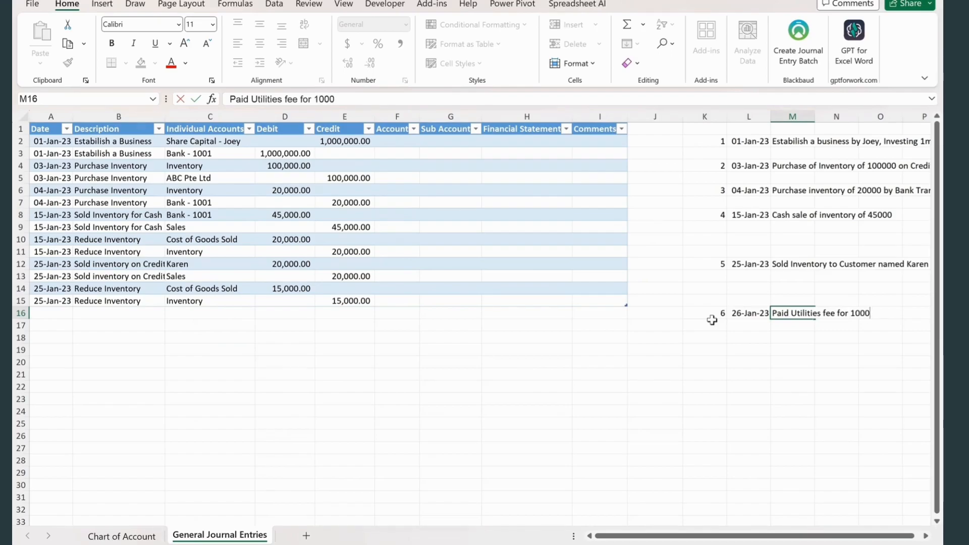
- Start journal row 16 with the date 26 Jan 2023 and the description "Paid Utilities"
{"action": "left_click", "coordinate": [51, 313]}
{"action": "type", "text": "26 Jan 2023"}
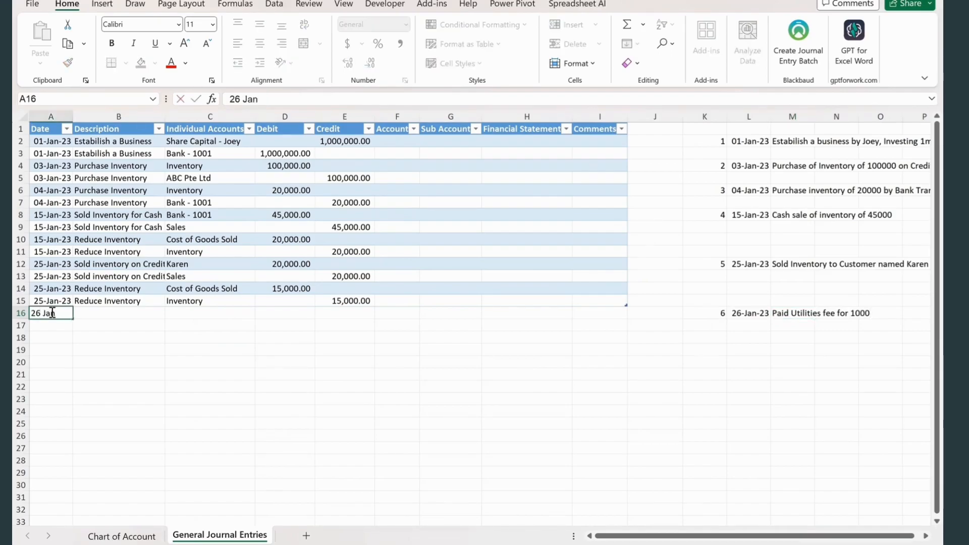
{"action": "key", "text": "Tab"}
{"action": "type", "text": "Pa"}
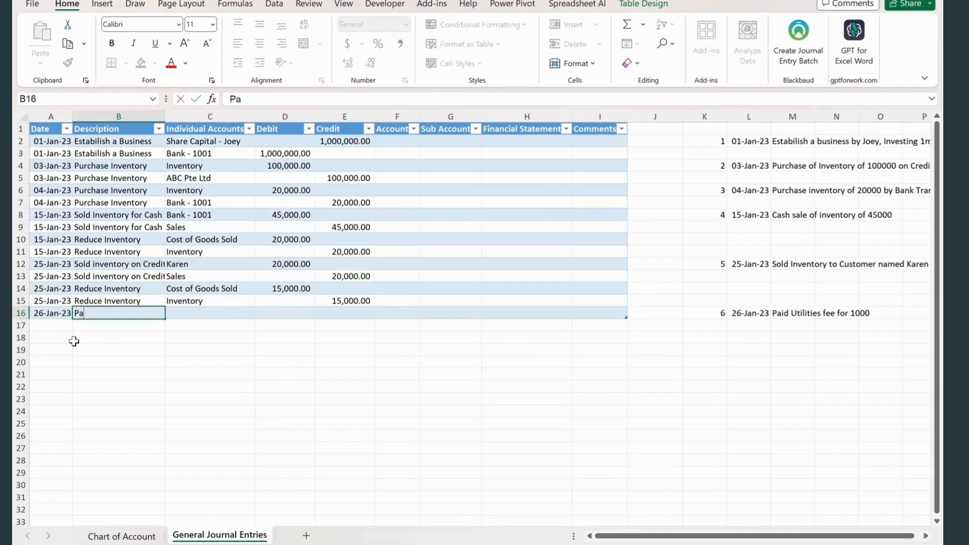
{"action": "type", "text": "id Utilities"}
{"action": "key", "text": "Tab"}
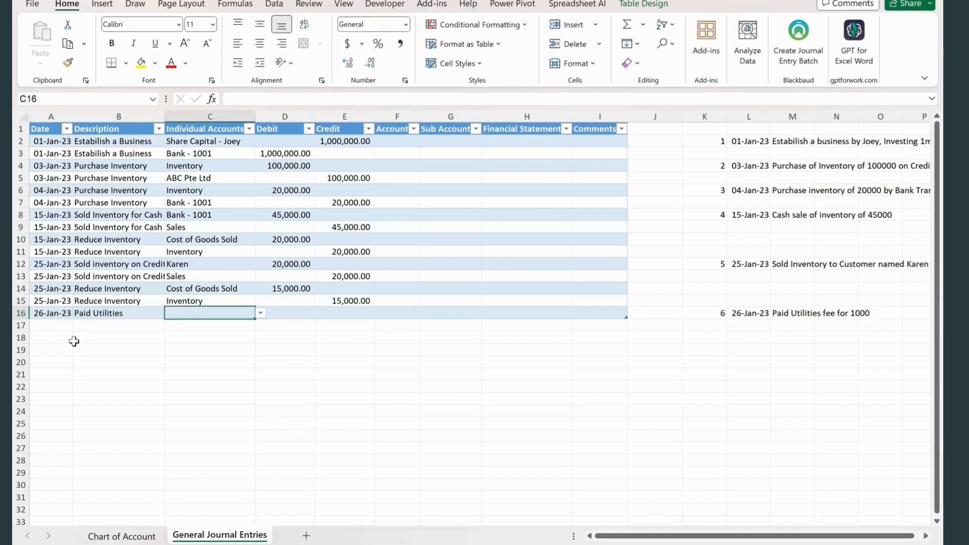
- Add Utilities to the individual accounts table on the Chart of Account sheet, with the sub account Expenses
{"action": "key", "text": "ctrl+Page_Up"}
{"action": "type", "text": "Utilit"}
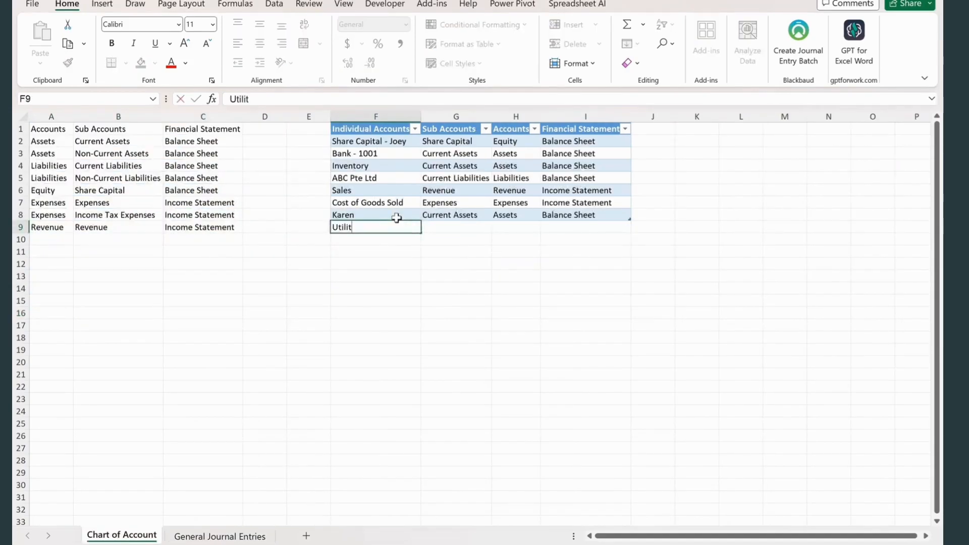
{"action": "type", "text": "ies"}
{"action": "left_click", "coordinate": [372, 251]}
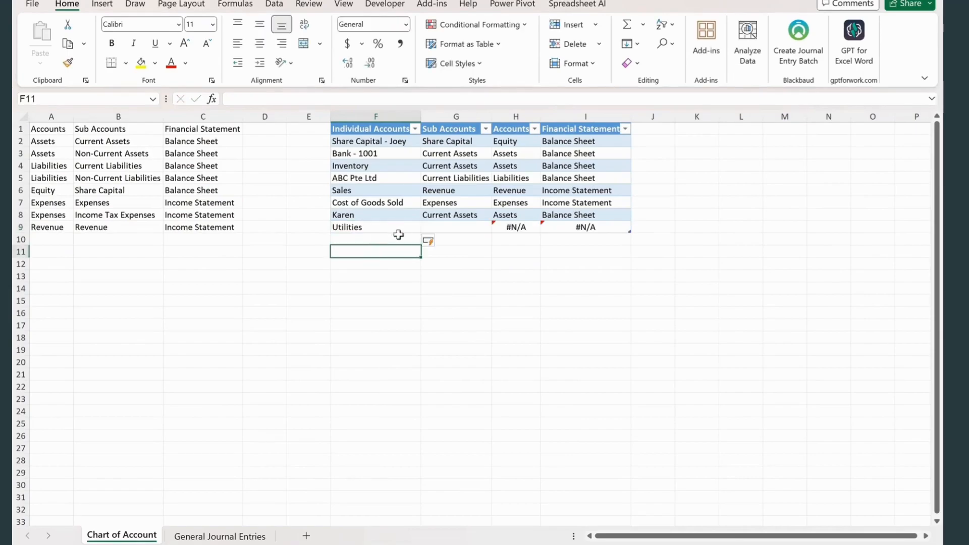
{"action": "left_click", "coordinate": [457, 230]}
{"action": "type", "text": "Expenses"}
{"action": "key", "text": "Return"}
- In General Journal Entries row 16, choose the individual account Utilities and enter a debit of 1000
{"action": "left_click", "coordinate": [220, 536]}
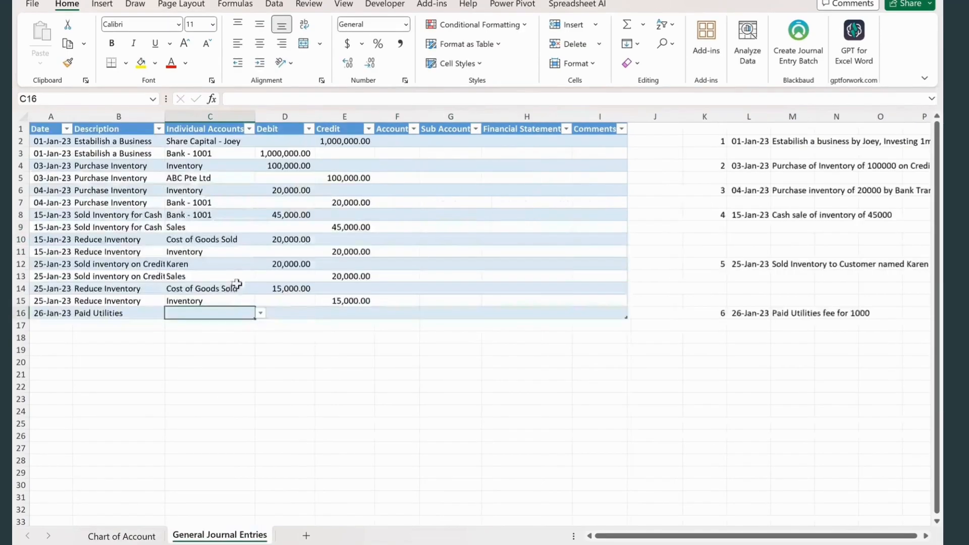
{"action": "left_click", "coordinate": [260, 313]}
{"action": "left_click", "coordinate": [188, 402]}
{"action": "left_click", "coordinate": [281, 314]}
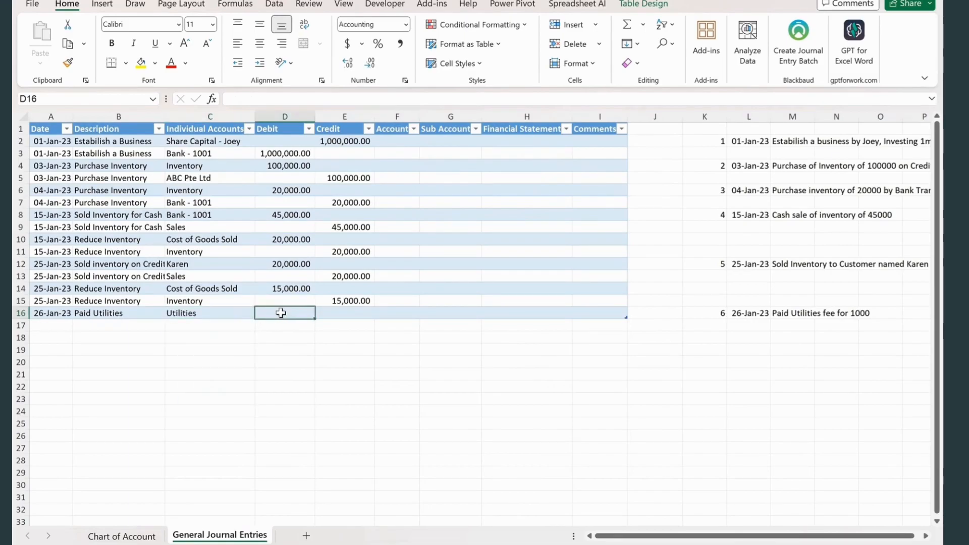
{"action": "type", "text": "1000"}
- Copy the date and the Paid Utilities description from journal row 16 down into row 17
{"action": "left_click", "coordinate": [60, 327]}
{"action": "key", "text": "ctrl+d"}
{"action": "left_click", "coordinate": [99, 335]}
{"action": "left_click", "coordinate": [116, 324]}
{"action": "key", "text": "ctrl+d"}
- Choose the individual account Bank - 1001 in C17 and enter a credit of 1000 in E17
{"action": "left_click", "coordinate": [212, 326]}
{"action": "left_click", "coordinate": [261, 326]}
{"action": "left_click", "coordinate": [210, 349]}
{"action": "left_click", "coordinate": [348, 323]}
{"action": "type", "text": "1000"}
{"action": "left_click", "coordinate": [329, 372]}
- Add transaction note 7 in K18:M18, dated 30 Jan 23, with the text "Paid Salary for 2000"
{"action": "left_click", "coordinate": [700, 337]}
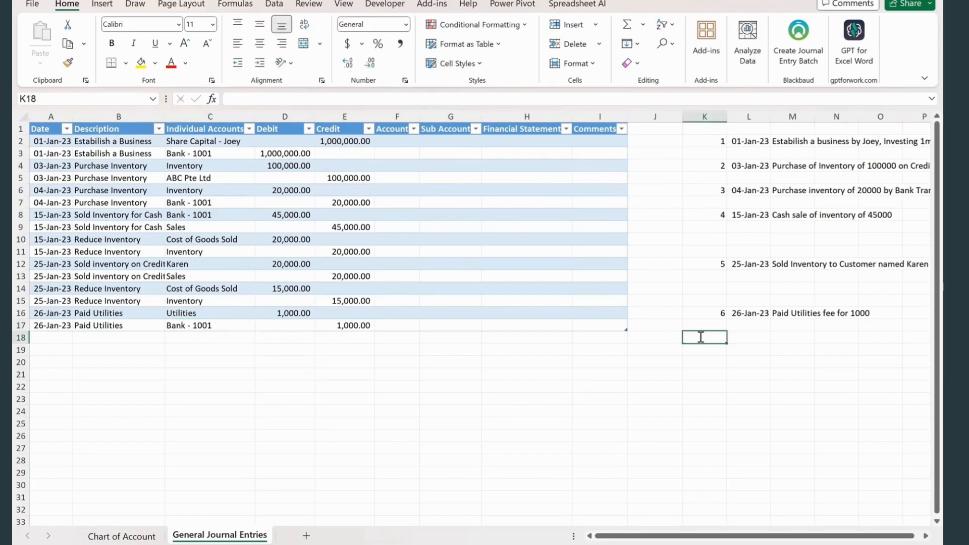
{"action": "type", "text": "7"}
{"action": "key", "text": "Tab"}
{"action": "type", "text": "30 Jan 23"}
{"action": "key", "text": "Tab"}
{"action": "type", "text": "Paid Salary for 200"}
{"action": "left_click", "coordinate": [641, 362]}
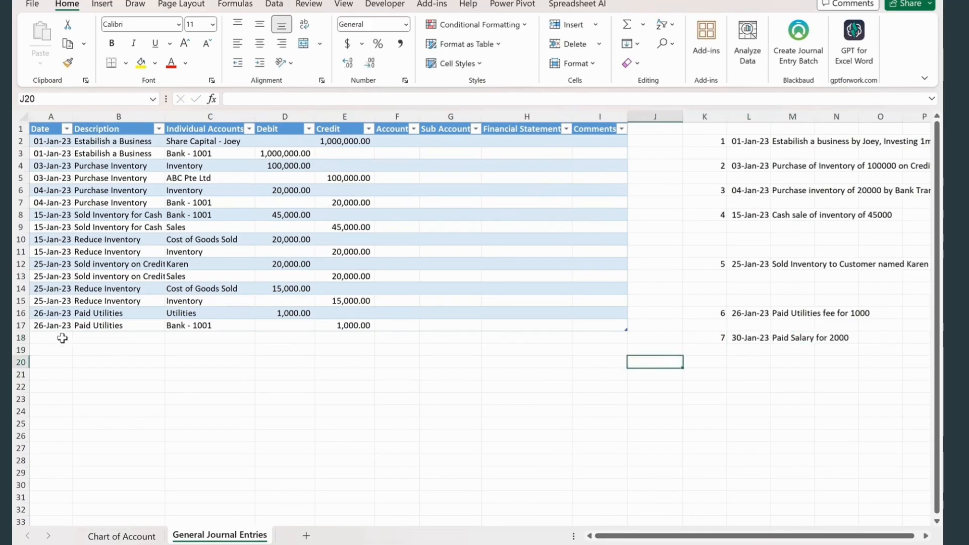
- Add Salary to the individual accounts table on the Chart of Account sheet, with the sub account Expenses
{"action": "left_click", "coordinate": [59, 339]}
{"action": "left_click", "coordinate": [114, 536]}
{"action": "left_click", "coordinate": [332, 241]}
{"action": "type", "text": "Salary"}
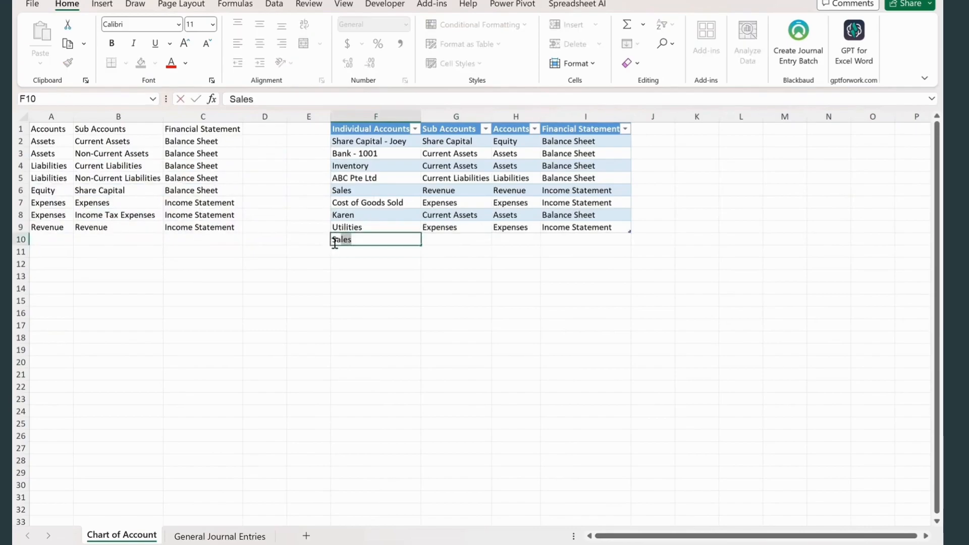
{"action": "key", "text": "Tab"}
{"action": "type", "text": "e"}
{"action": "key", "text": "Return"}
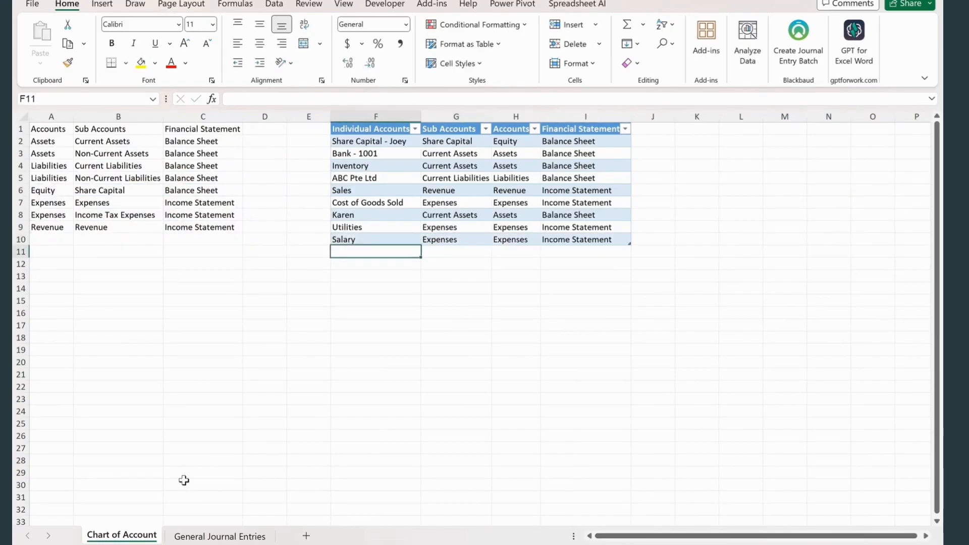
- Start row 18 of General Journal Entries with the date 30-Jan-23 and the description "Paid Salary"
{"action": "left_click", "coordinate": [220, 536]}
{"action": "type", "text": "30-Jan-23"}
{"action": "key", "text": "Tab"}
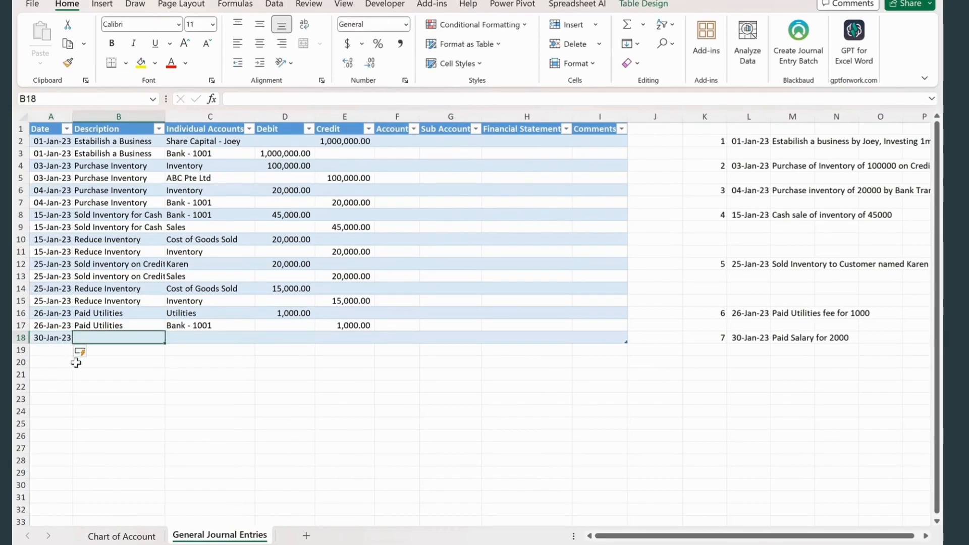
{"action": "type", "text": "Paid Salary"}
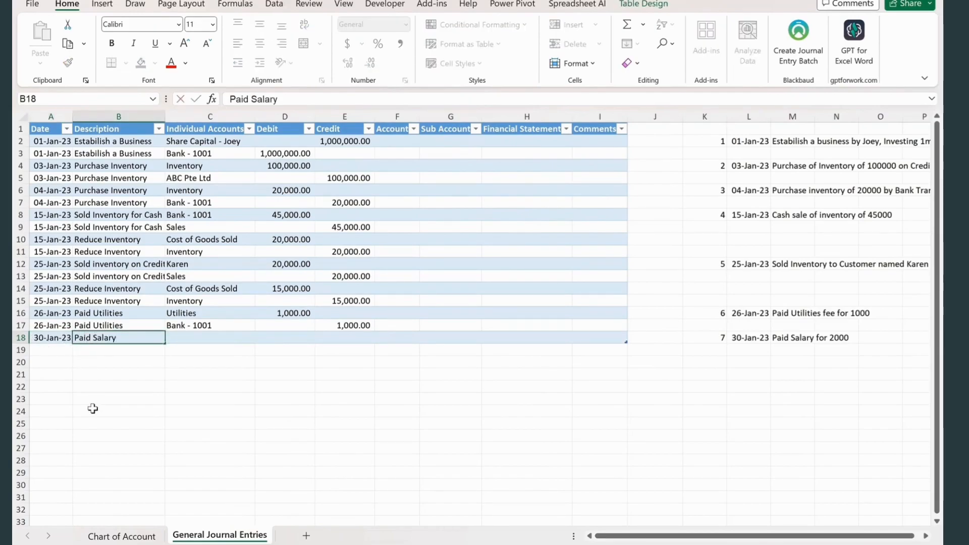
{"action": "key", "text": "Tab"}
- Copy the date and the Paid Salary description from journal row 18 down into row 19
{"action": "left_click", "coordinate": [59, 351]}
{"action": "key", "text": "ctrl+d"}
{"action": "left_click", "coordinate": [113, 349]}
{"action": "key", "text": "ctrl+d"}
- Choose the individual account Salary in C18 and enter a debit of 2000 in D18
{"action": "left_click", "coordinate": [186, 337]}
{"action": "left_click", "coordinate": [260, 337]}
{"action": "left_click", "coordinate": [190, 450]}
{"action": "type", "text": "2000"}
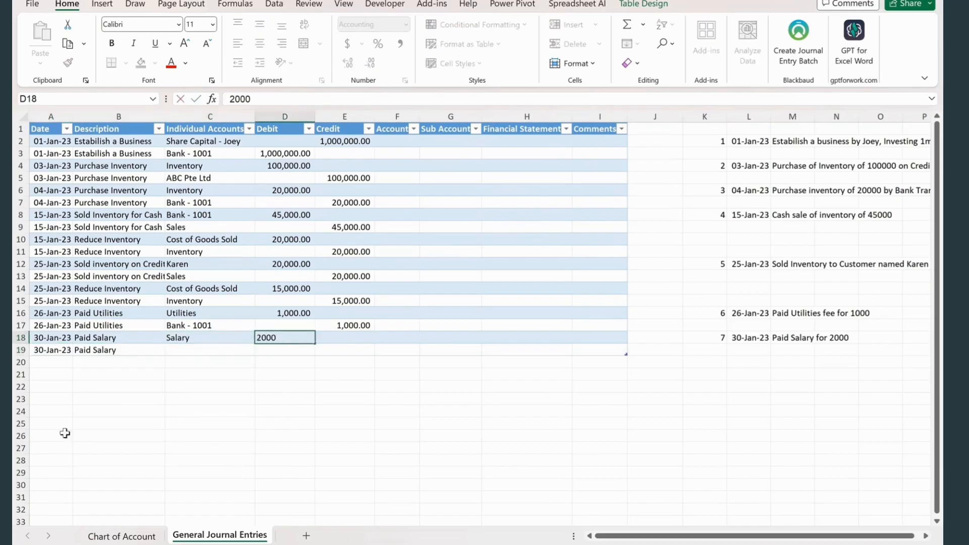
- Choose the individual account Bank - 1001 in C19 and enter a credit of 2000 in E19
{"action": "left_click", "coordinate": [234, 358]}
{"action": "left_click", "coordinate": [252, 350]}
{"action": "left_click", "coordinate": [261, 349]}
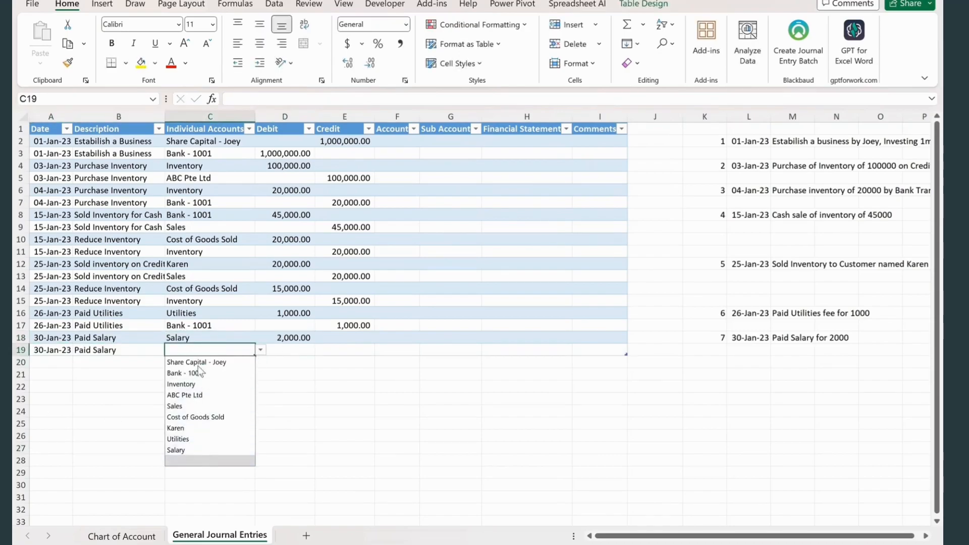
{"action": "left_click", "coordinate": [184, 373]}
{"action": "left_click", "coordinate": [345, 350]}
{"action": "type", "text": "2000"}
{"action": "left_click", "coordinate": [285, 399]}
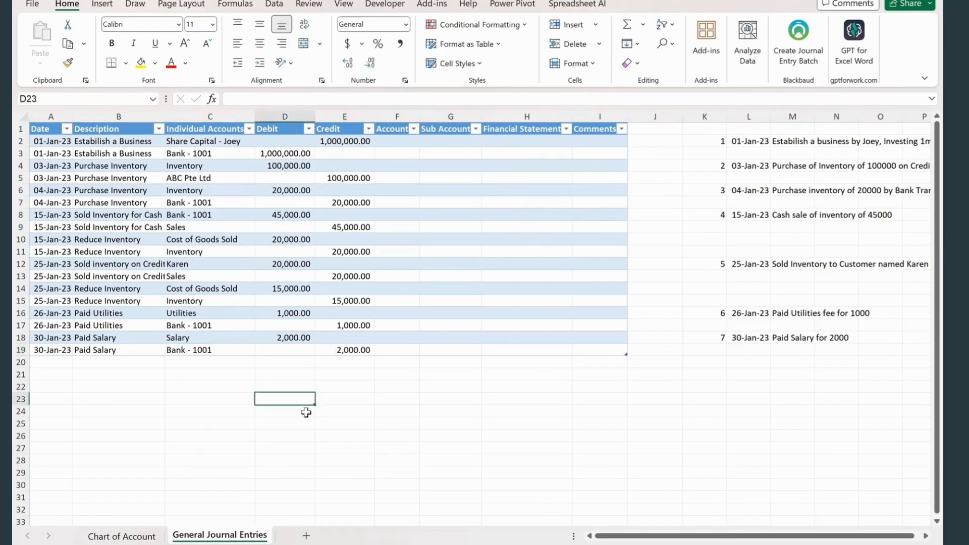
- Number transaction note 8 in K20 and date it 03 Feb 2023 in L20
{"action": "left_click", "coordinate": [708, 362]}
{"action": "type", "text": "8"}
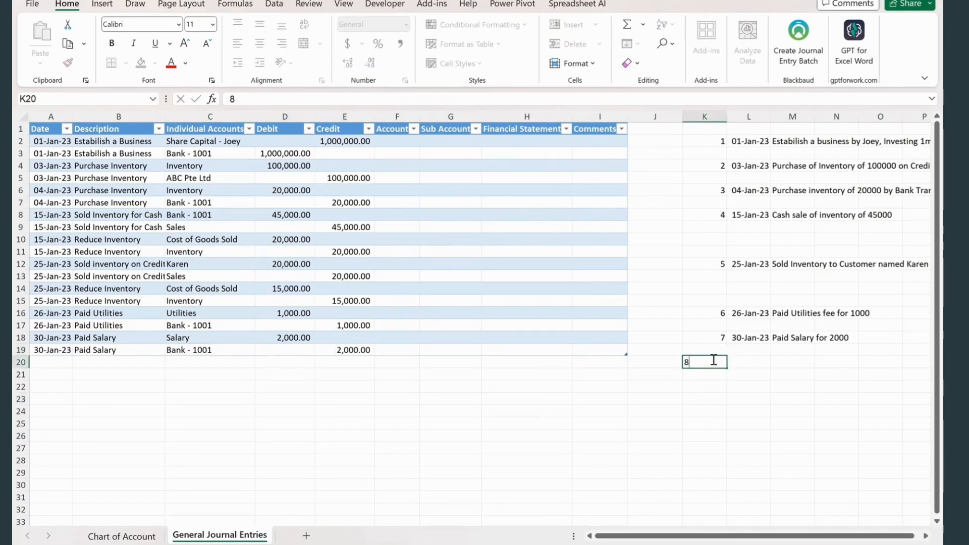
{"action": "left_click", "coordinate": [752, 362]}
{"action": "type", "text": "03 Feb 2023"}
{"action": "key", "text": "Tab"}
- Describe transaction 8 in M20 as "Partial Payment to ABC Pte Ltd for Inventory purchased on credit"
{"action": "type", "text": "Partial Payment to ABC Pte Ltd"}
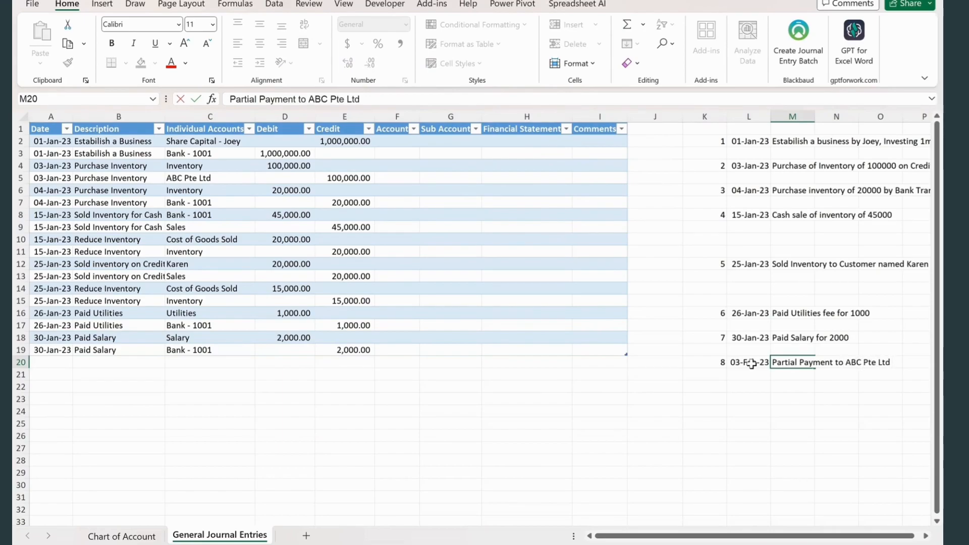
{"action": "type", "text": " for Inventory purchaase"}
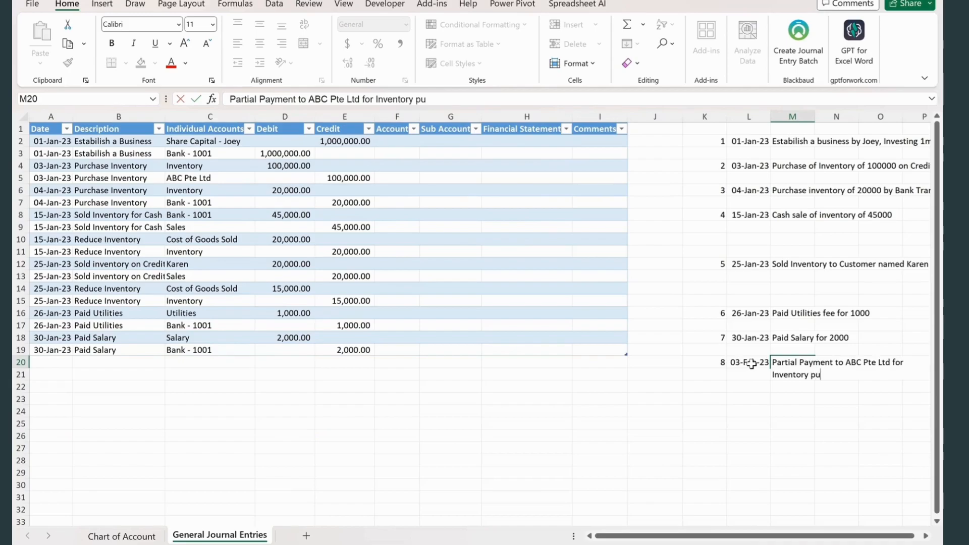
{"action": "key", "text": "BackSpace"}
{"action": "key", "text": "BackSpace"}
{"action": "key", "text": "BackSpace"}
{"action": "type", "text": "sed o"}
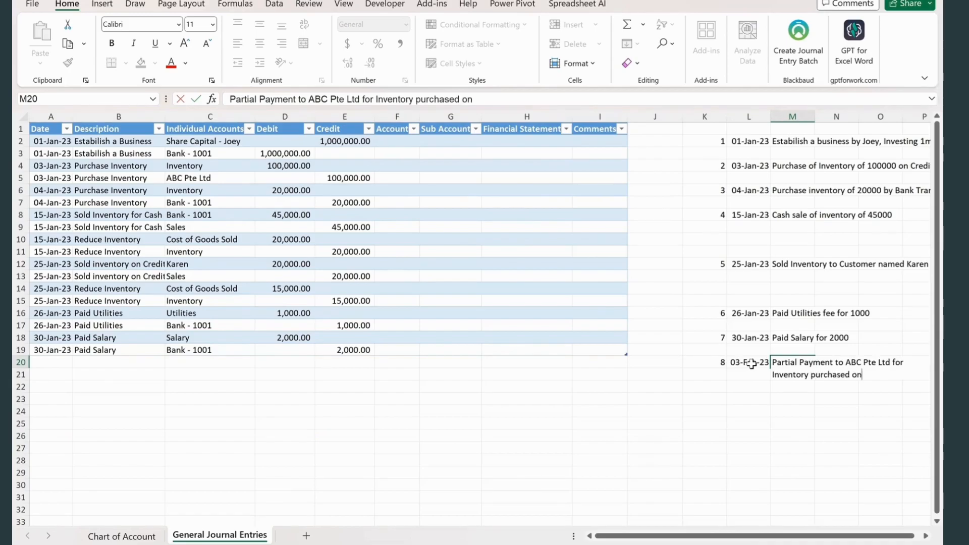
{"action": "type", "text": "n "}
{"action": "type", "text": "credit"}
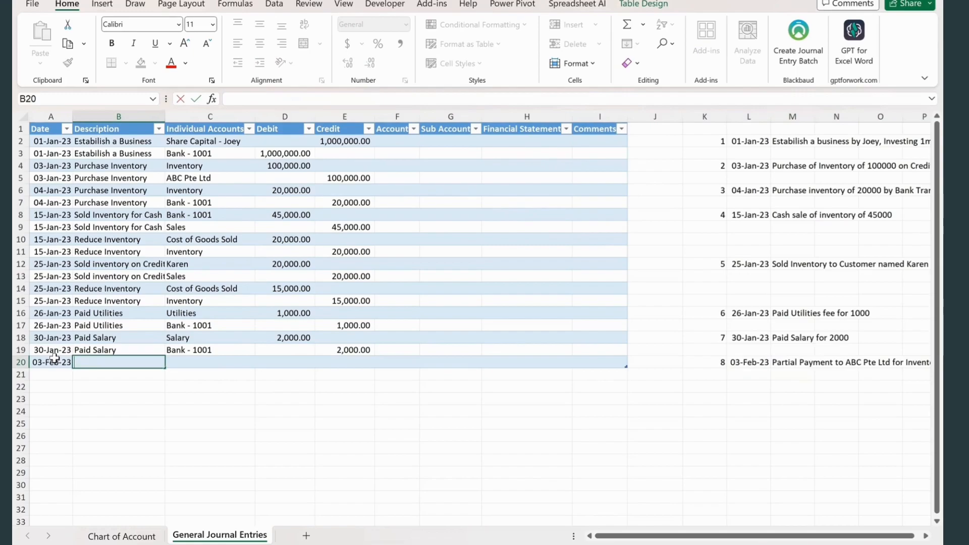
- Start journal row 20 with the date 03-Feb-23 and the description "Paid to ABC Pte Ltd"
{"action": "type", "text": "Paid to ABC Pte Ltd"}
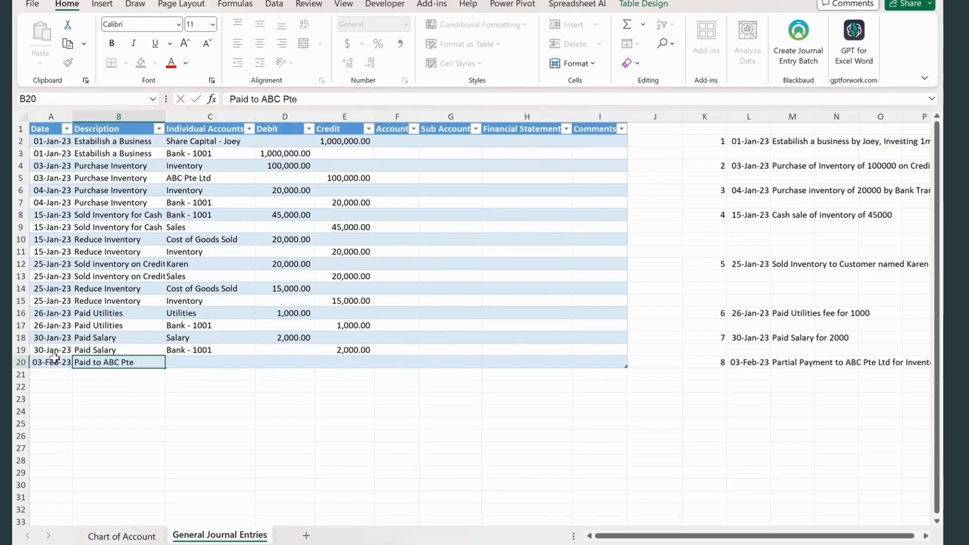
{"action": "key", "text": "Tab"}
- Copy the date and the Paid to ABC Pte Ltd description from journal row 20 down into row 21
{"action": "left_click", "coordinate": [43, 378]}
{"action": "key", "text": "ctrl+d"}
{"action": "left_click", "coordinate": [123, 371]}
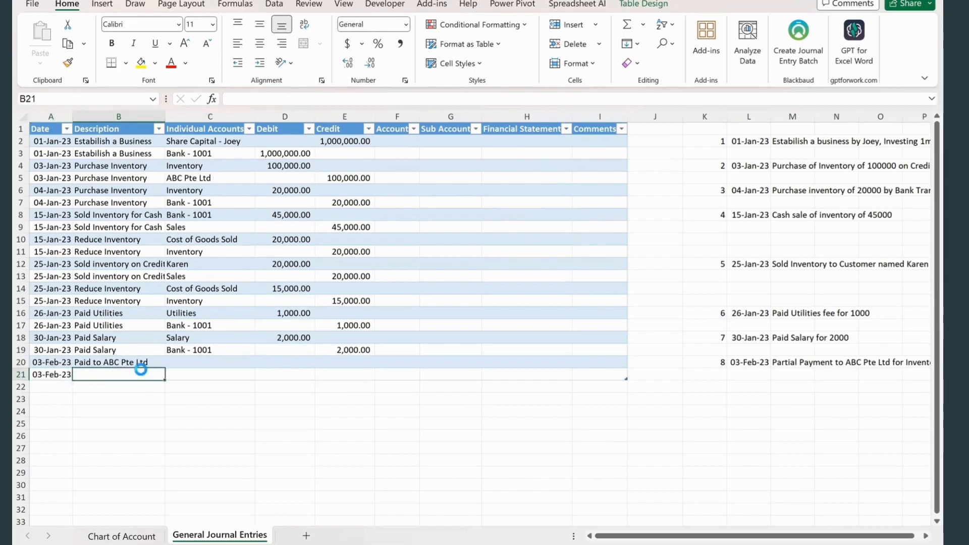
{"action": "key", "text": "ctrl+d"}
- Choose the individual account ABC Pte Ltd in C20
{"action": "left_click", "coordinate": [196, 359]}
{"action": "left_click", "coordinate": [263, 362]}
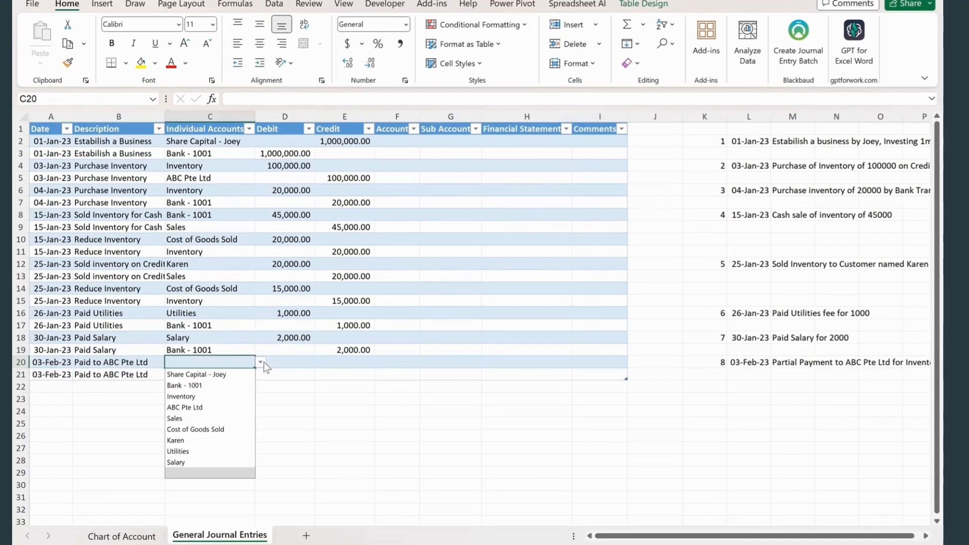
{"action": "left_click", "coordinate": [201, 408]}
{"action": "left_click", "coordinate": [290, 362]}
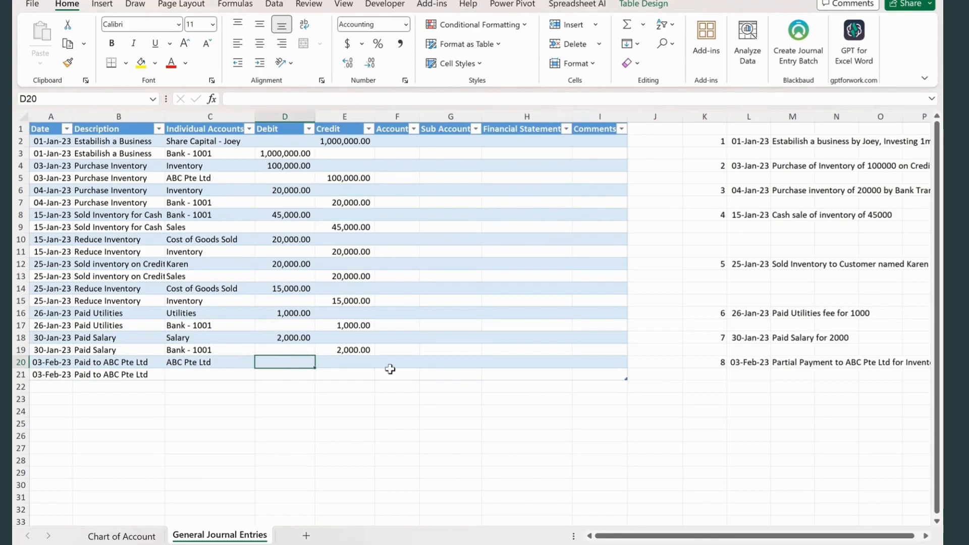
- Insert the amount "of 20000" after "ABC Pte Ltd" in the transaction 8 note in M20
{"action": "left_click_drag", "start_coordinate": [723, 537], "coordinate": [729, 539]}
{"action": "left_click", "coordinate": [925, 535]}
{"action": "left_click", "coordinate": [924, 535]}
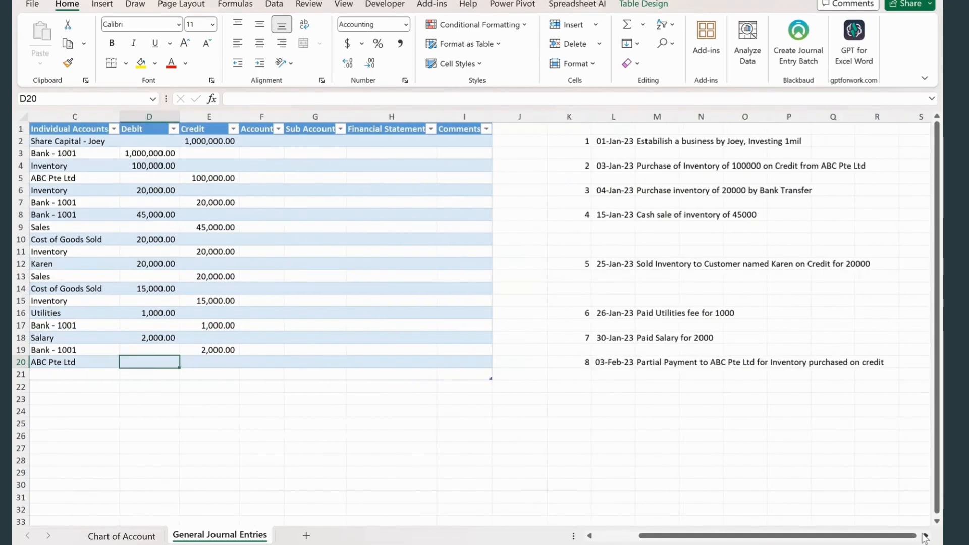
{"action": "left_click", "coordinate": [925, 535]}
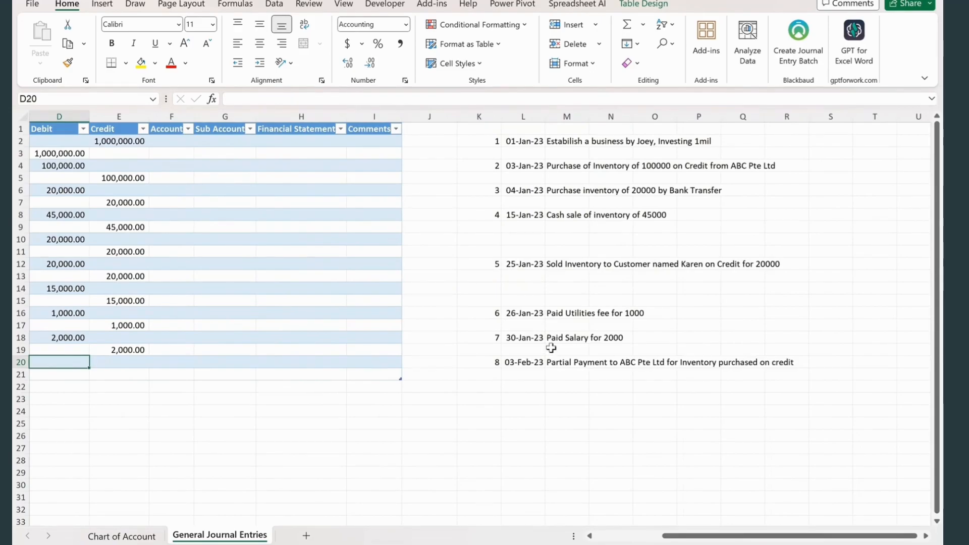
{"action": "left_click", "coordinate": [560, 361]}
{"action": "left_click", "coordinate": [526, 96]}
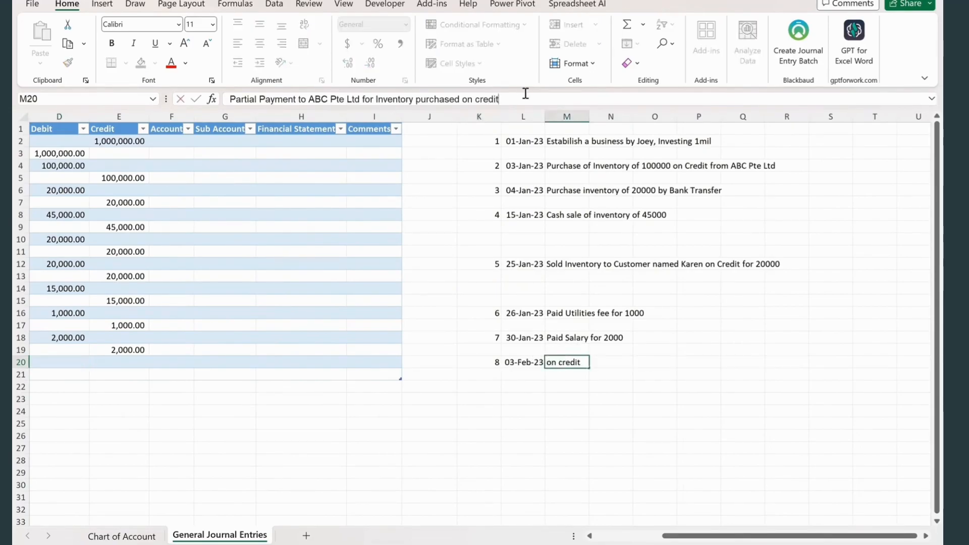
{"action": "left_click", "coordinate": [363, 100]}
{"action": "type", "text": "of 20000"}
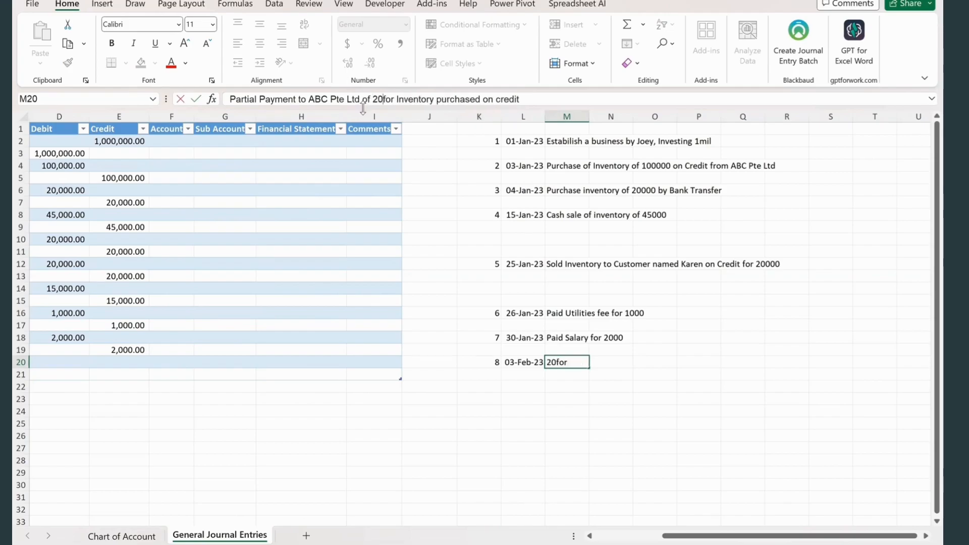
{"action": "left_click", "coordinate": [493, 380]}
- Enter a debit of 20000 in D20 for ABC Pte Ltd
{"action": "scroll", "coordinate": [178, 433], "scroll_direction": "left", "scroll_amount": 3}
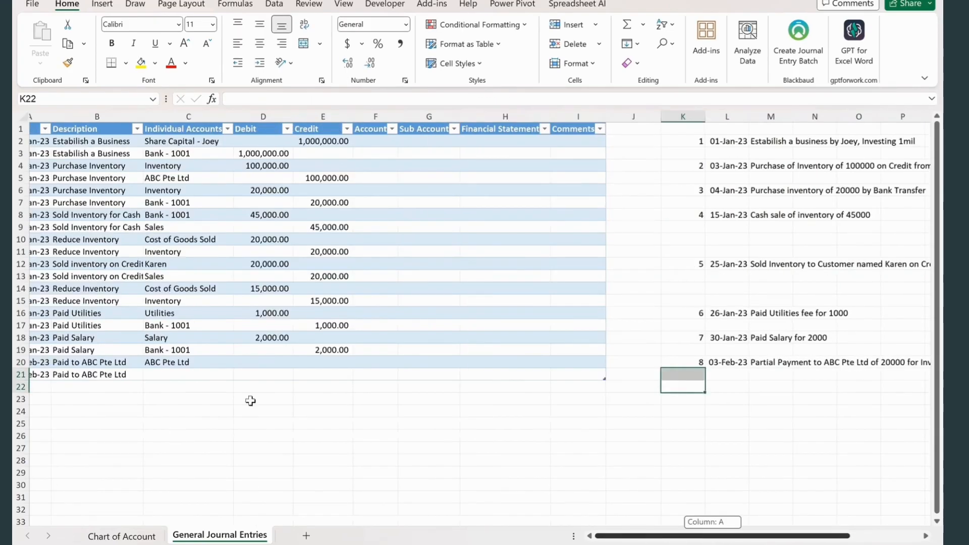
{"action": "left_click", "coordinate": [298, 364]}
{"action": "type", "text": "20000"}
{"action": "left_click", "coordinate": [331, 373]}
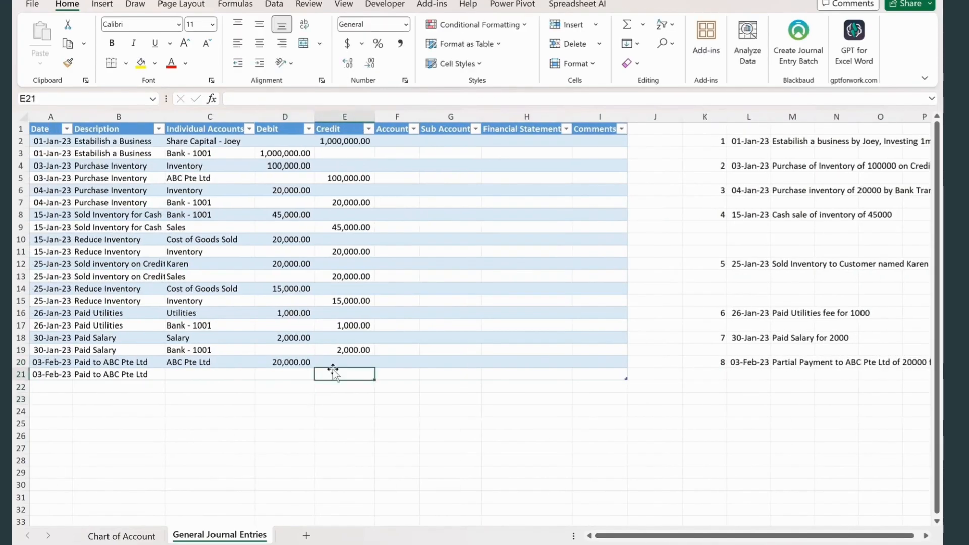
- Choose the individual account Bank - 1001 in C21 and enter a credit of 20000 in E21
{"action": "left_click", "coordinate": [232, 374]}
{"action": "key", "text": "alt+Down"}
{"action": "left_click", "coordinate": [228, 399]}
{"action": "left_click", "coordinate": [346, 373]}
{"action": "type", "text": "20000"}
{"action": "left_click", "coordinate": [303, 423]}
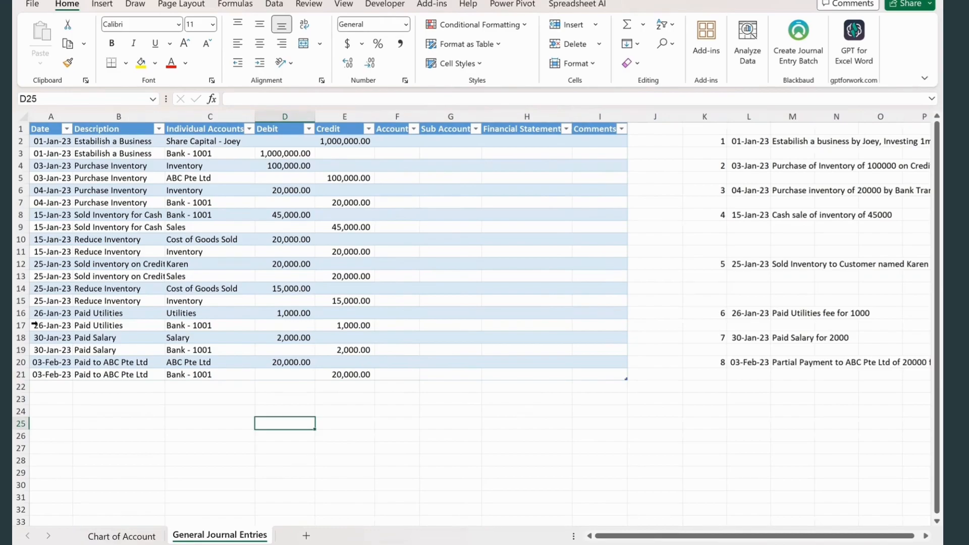
- Add the transaction 9 note in row 22, dated 5 Feb, stating that 5000 was received from the credit customer
{"action": "left_click", "coordinate": [714, 386]}
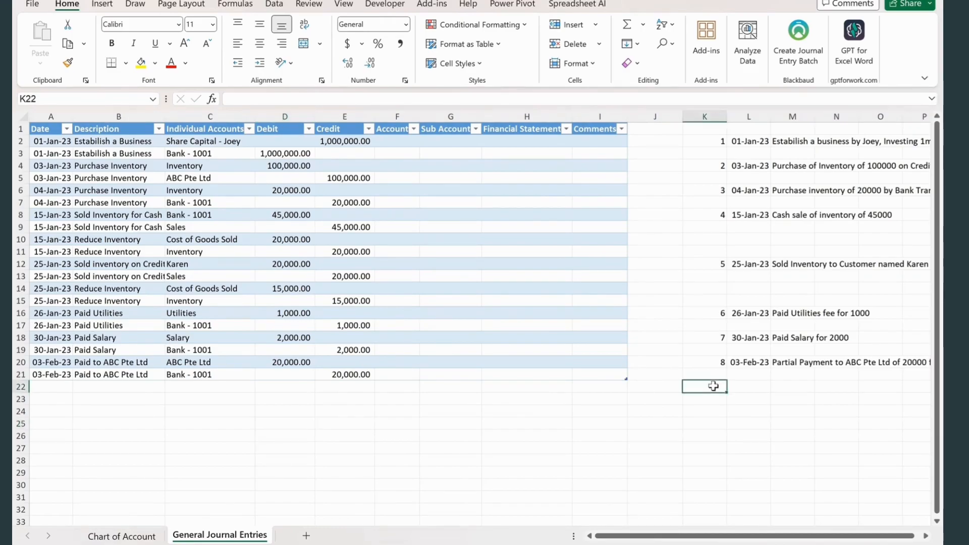
{"action": "type", "text": "9"}
{"action": "key", "text": "Tab"}
{"action": "type", "text": "5 Feb"}
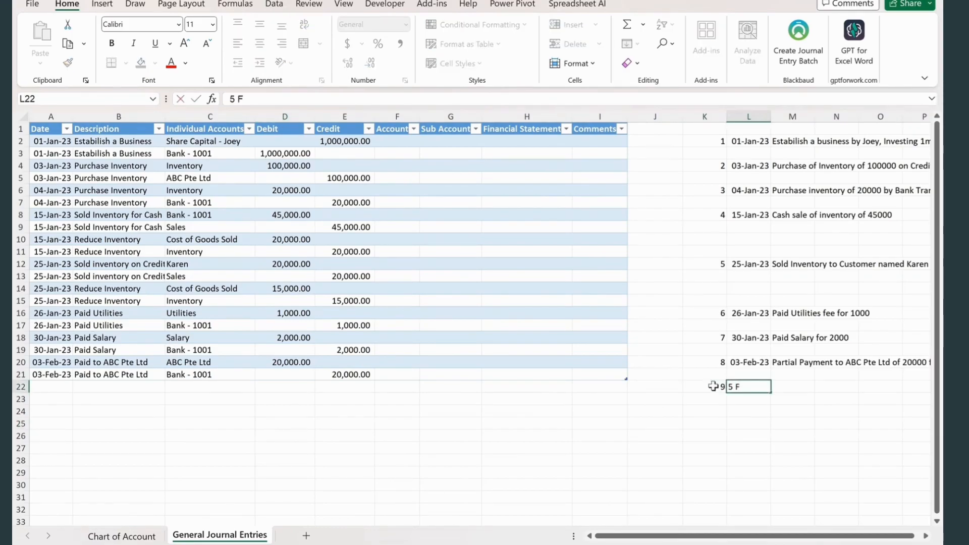
{"action": "key", "text": "Tab"}
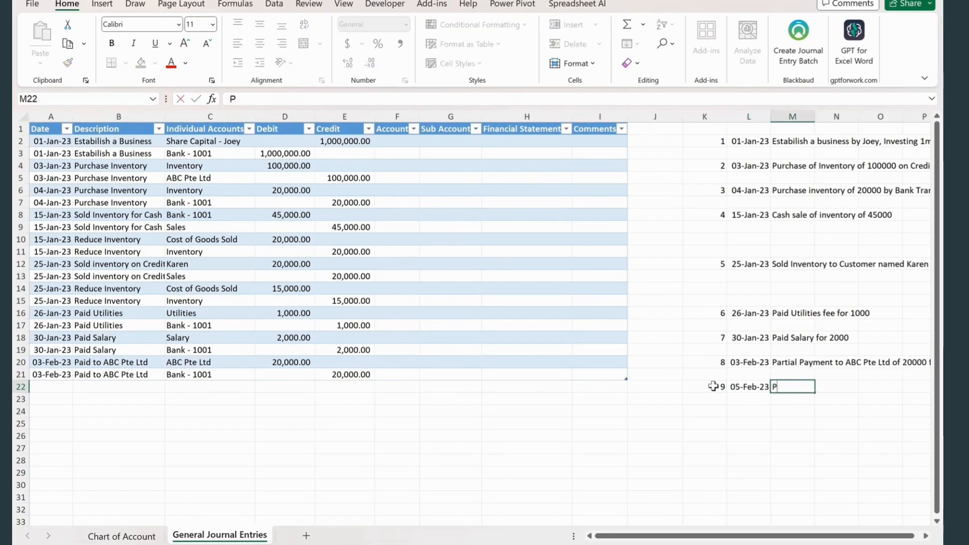
{"action": "type", "text": "Received 5000 from Karen"}
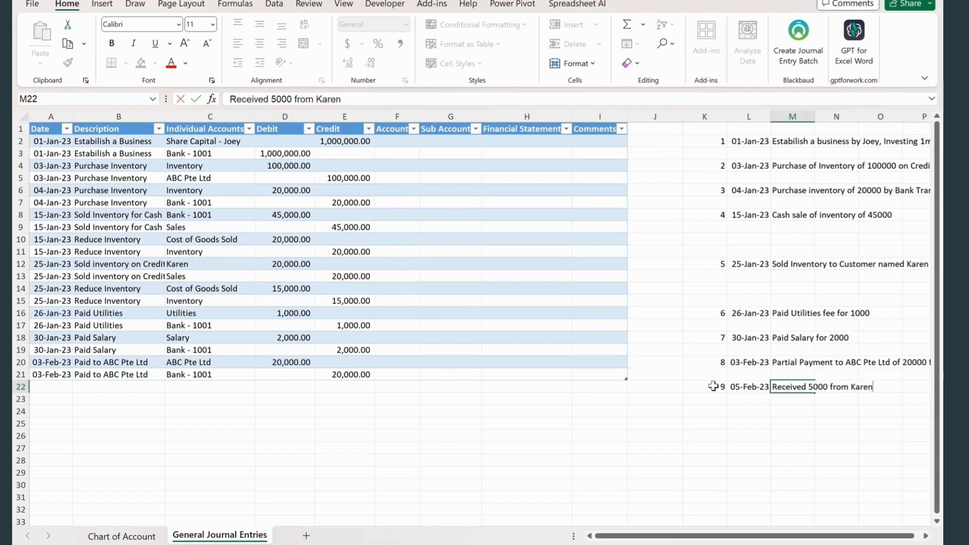
{"action": "key", "text": "Return"}
- Enter the date 25 Feb 23 and a description "Received payment from" plus the customer's name in journal row 22
{"action": "left_click", "coordinate": [64, 385]}
{"action": "type", "text": "25 Feb 23"}
{"action": "key", "text": "Tab"}
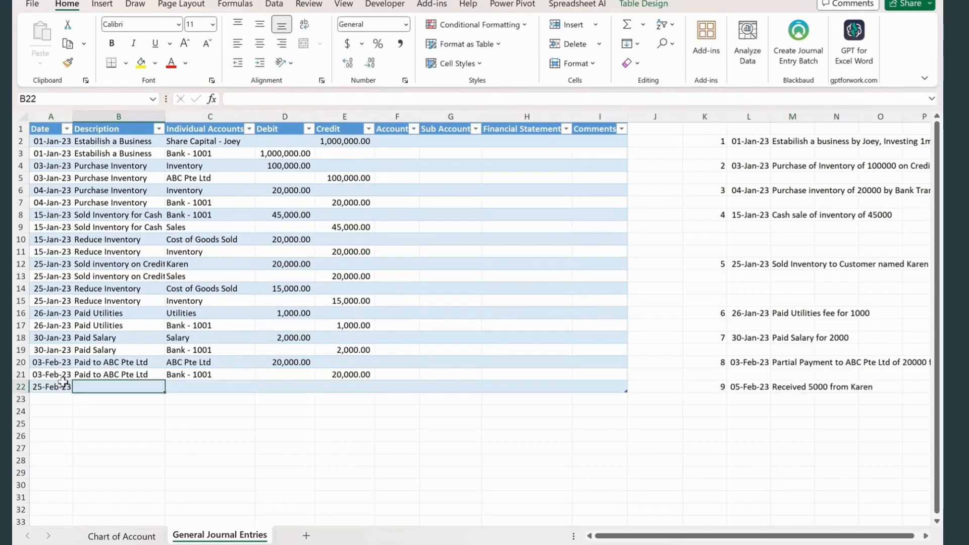
{"action": "type", "text": "Received payment from Karen"}
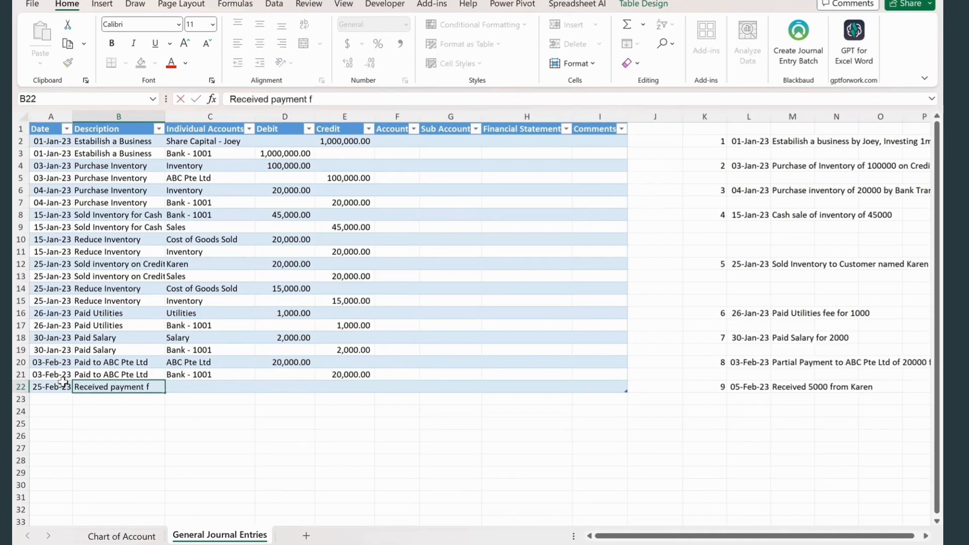
{"action": "key", "text": "Tab"}
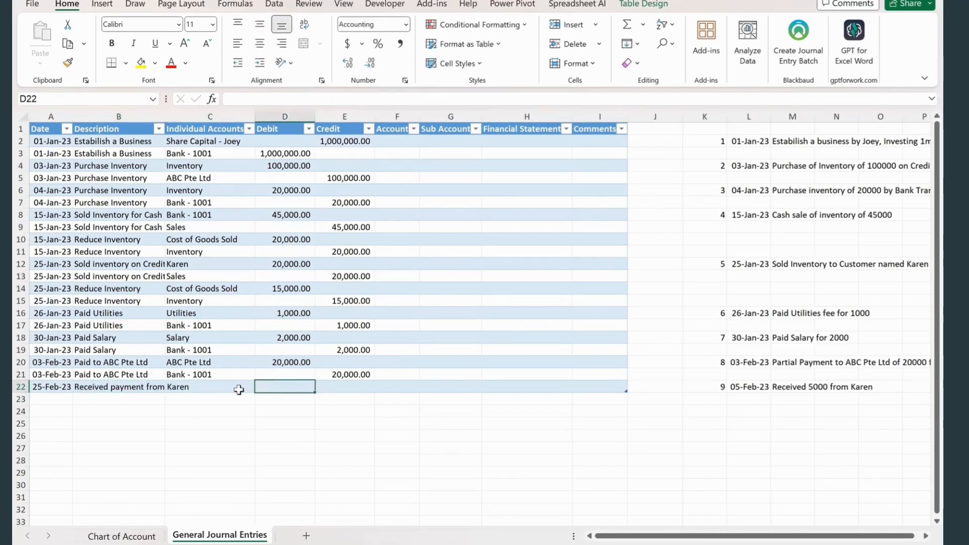
- Choose the individual account Bank - 1001 in C22 and enter a debit of 5000 in D22
{"action": "left_click", "coordinate": [260, 387]}
{"action": "left_click", "coordinate": [217, 411]}
{"action": "left_click", "coordinate": [282, 387]}
{"action": "type", "text": "50000"}
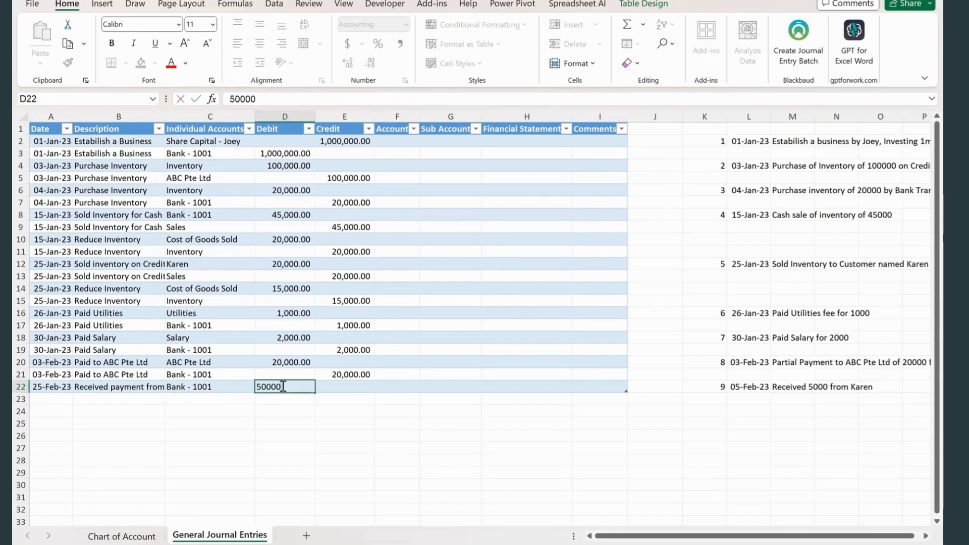
{"action": "key", "text": "BackSpace"}
- Copy the date and the received payment description from journal row 22 down into row 23
{"action": "left_click", "coordinate": [58, 399]}
{"action": "key", "text": "ctrl+d"}
{"action": "left_click", "coordinate": [107, 408]}
{"action": "left_click", "coordinate": [109, 399]}
{"action": "key", "text": "ctrl+d"}
- Choose the credit customer's individual account in C23 and enter a credit of 5000 in E23
{"action": "left_click", "coordinate": [189, 399]}
{"action": "left_click", "coordinate": [262, 400]}
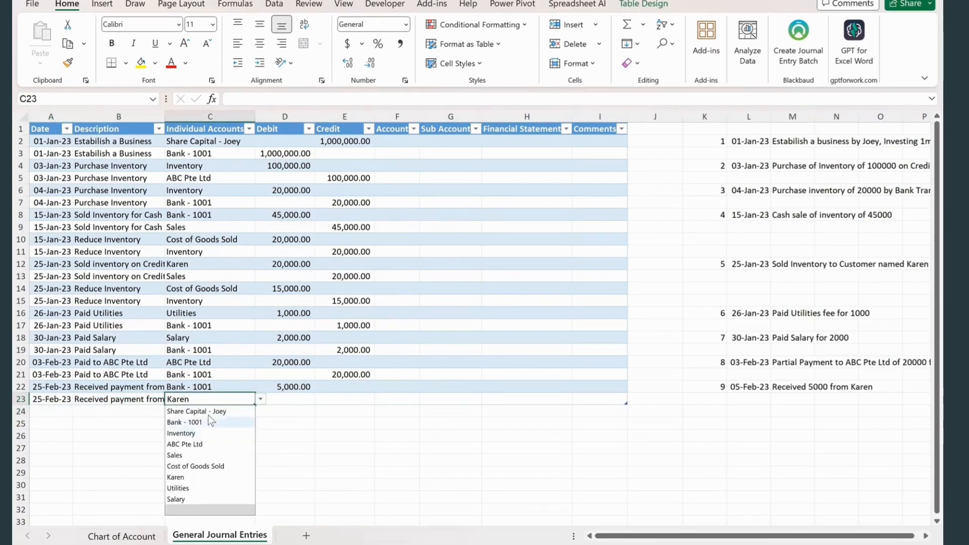
{"action": "left_click", "coordinate": [175, 477]}
{"action": "left_click", "coordinate": [334, 399]}
{"action": "type", "text": "5000"}
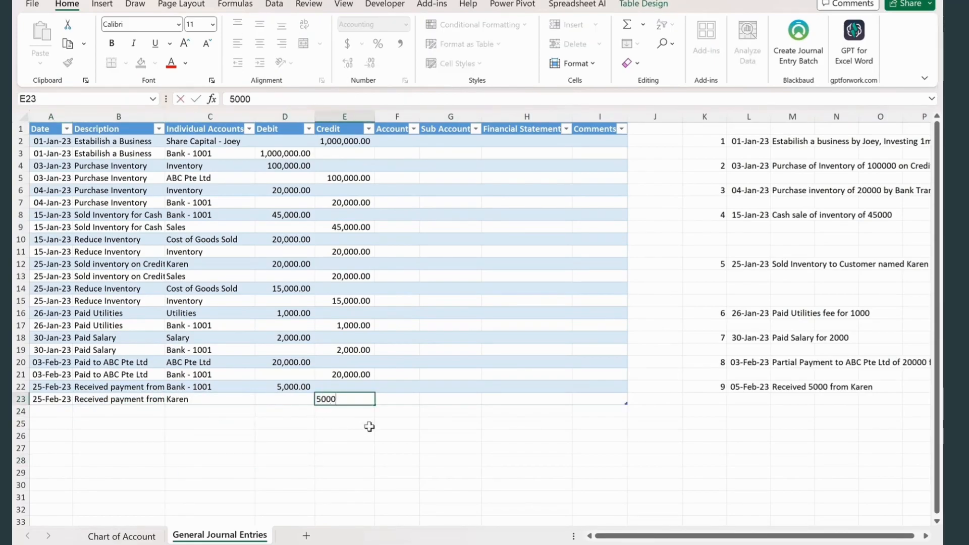
- Add the transaction 10 note in row 24, dated 28 Feb, with the text "Paid Training Fee"
{"action": "left_click", "coordinate": [704, 412]}
{"action": "type", "text": "10"}
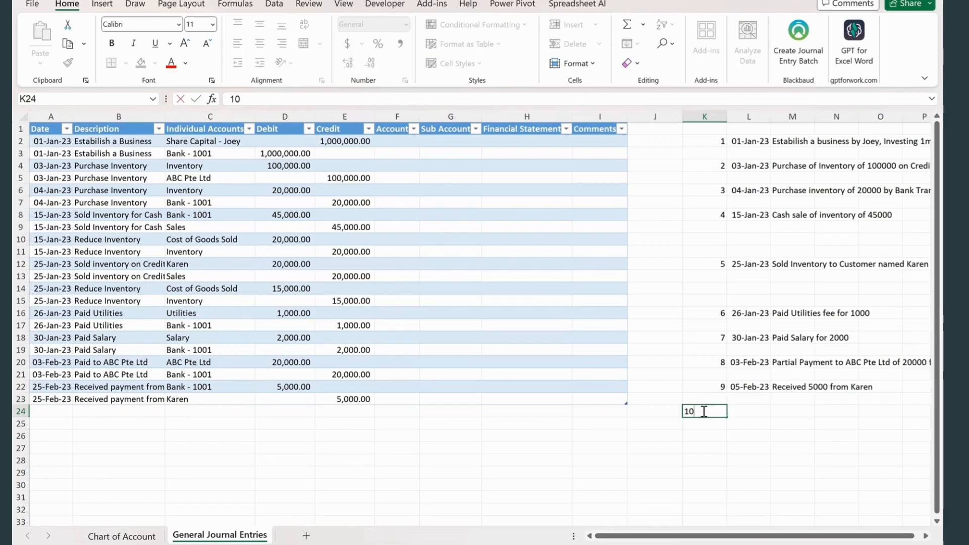
{"action": "key", "text": "Tab"}
{"action": "type", "text": "28"}
{"action": "type", "text": " Feb"}
{"action": "key", "text": "Tab"}
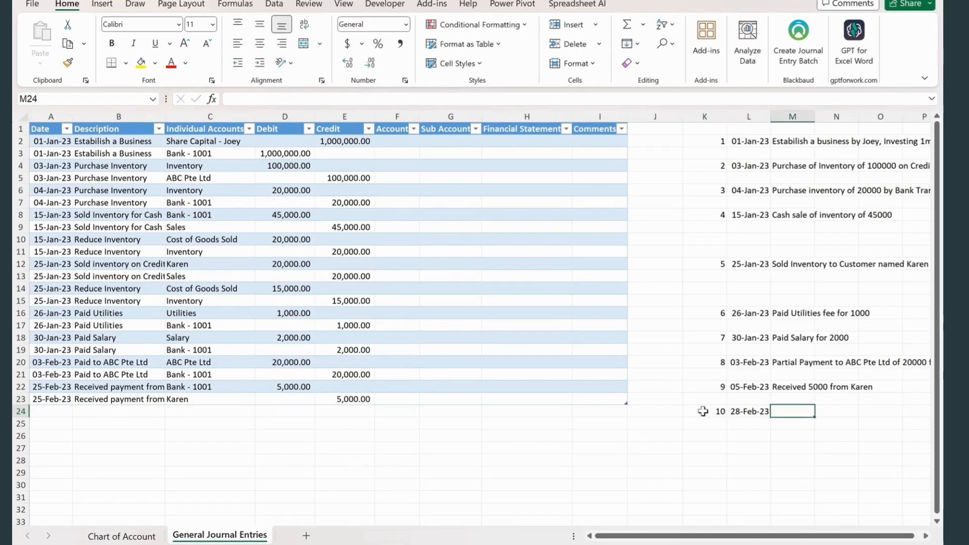
{"action": "type", "text": "Paid Training Fee"}
{"action": "key", "text": "Return"}
- Append "for 2000" to the Paid Training Fee note in M24
{"action": "left_click", "coordinate": [795, 411]}
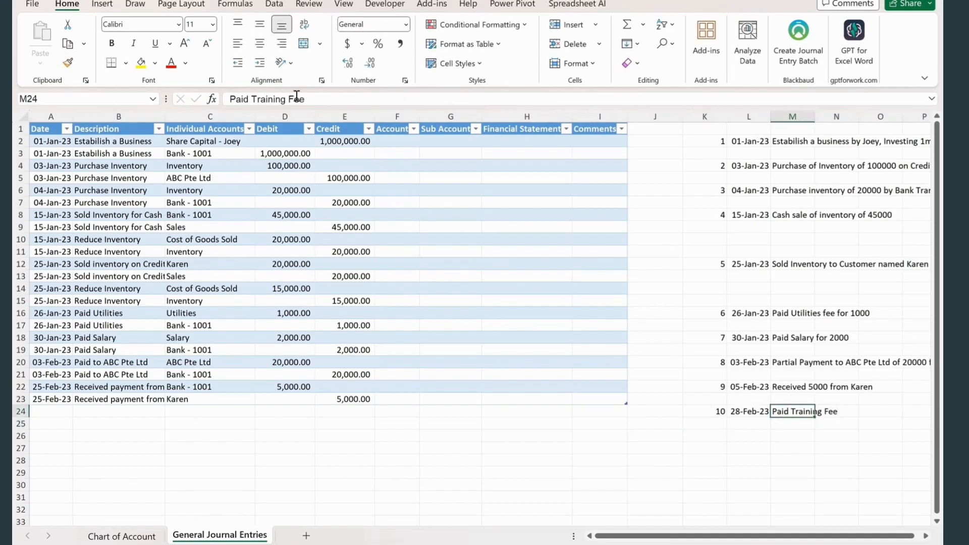
{"action": "left_click", "coordinate": [316, 101]}
{"action": "type", "text": "for"}
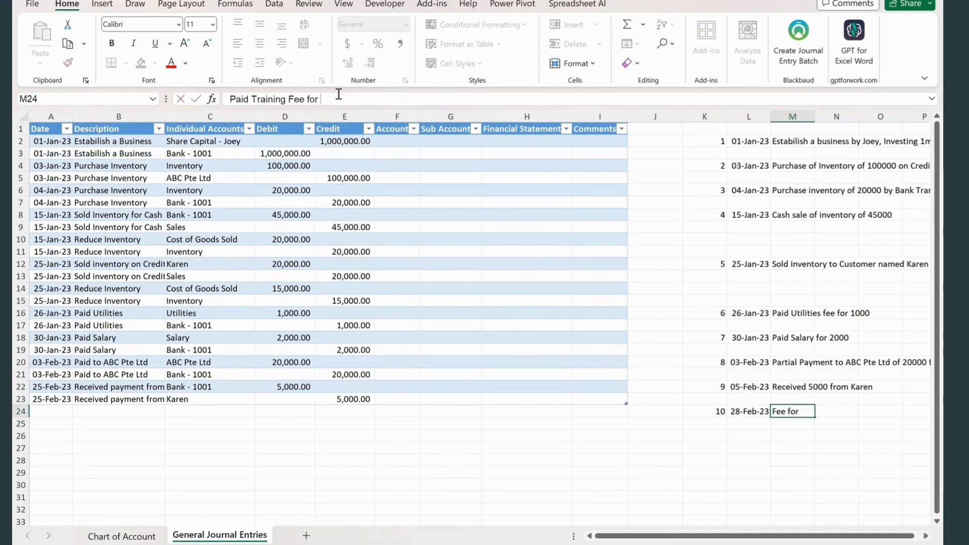
{"action": "type", "text": " 2000"}
{"action": "left_click", "coordinate": [282, 424]}
- Add the individual account "Training fee" with the sub account Expenses in row 11 of the Chart of Account sheet
{"action": "left_click", "coordinate": [48, 412]}
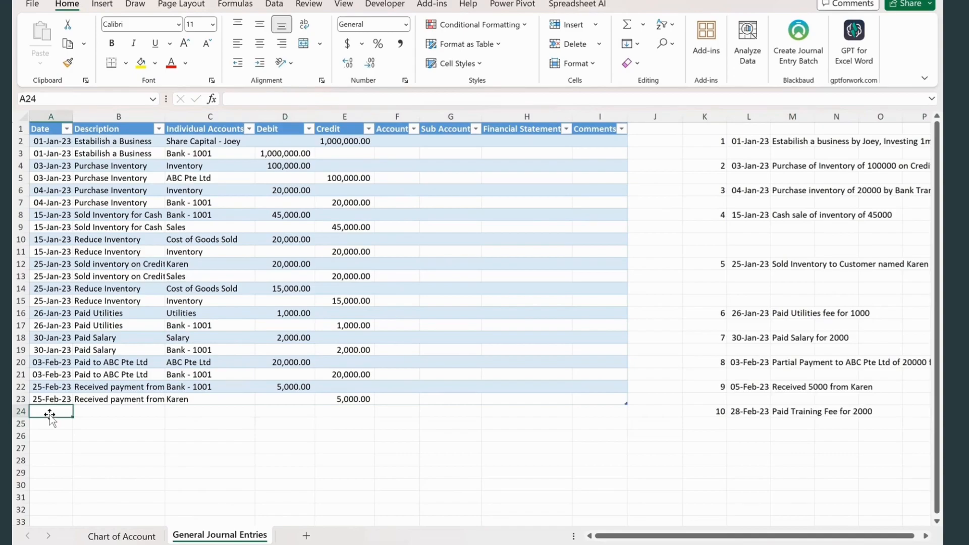
{"action": "left_click", "coordinate": [122, 535]}
{"action": "left_click", "coordinate": [396, 251]}
{"action": "type", "text": "Training fee"}
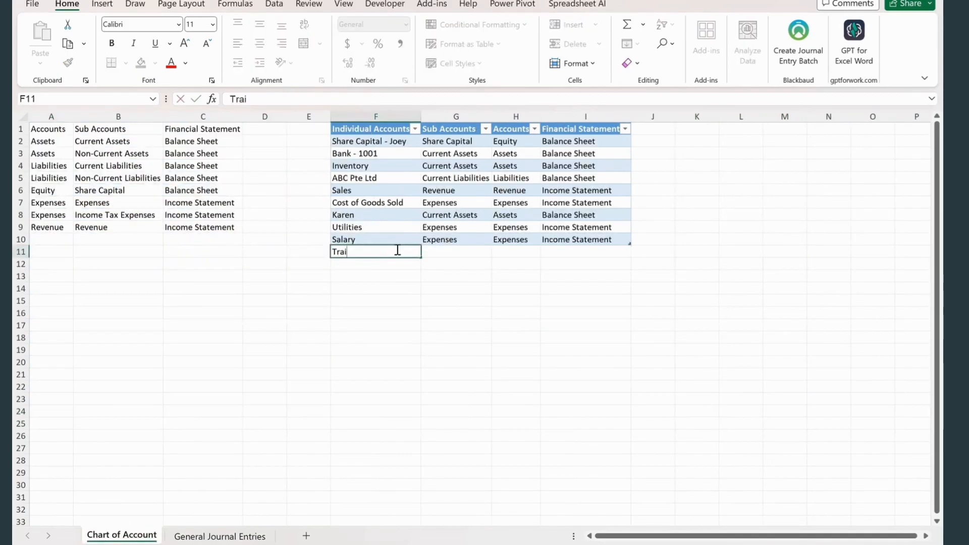
{"action": "key", "text": "Tab"}
{"action": "type", "text": "expenses"}
{"action": "key", "text": "Return"}
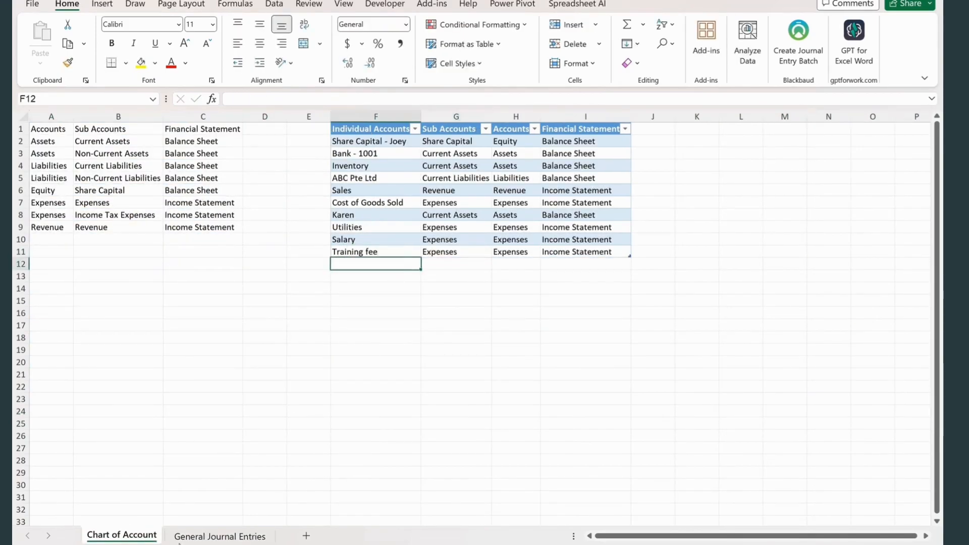
- On the General Journal Entries sheet, enter the date 28 Feb 23 and the description "Paid Training Fee" in row 24
{"action": "left_click", "coordinate": [219, 536]}
{"action": "type", "text": "28 Feb 23"}
{"action": "key", "text": "Tab"}
{"action": "type", "text": "Paid Training Fee"}
{"action": "key", "text": "Tab"}
- Copy the date and the Paid Training Fee description from journal row 24 down into row 25
{"action": "key", "text": "Return"}
{"action": "key", "text": "ctrl+d"}
{"action": "key", "text": "Tab"}
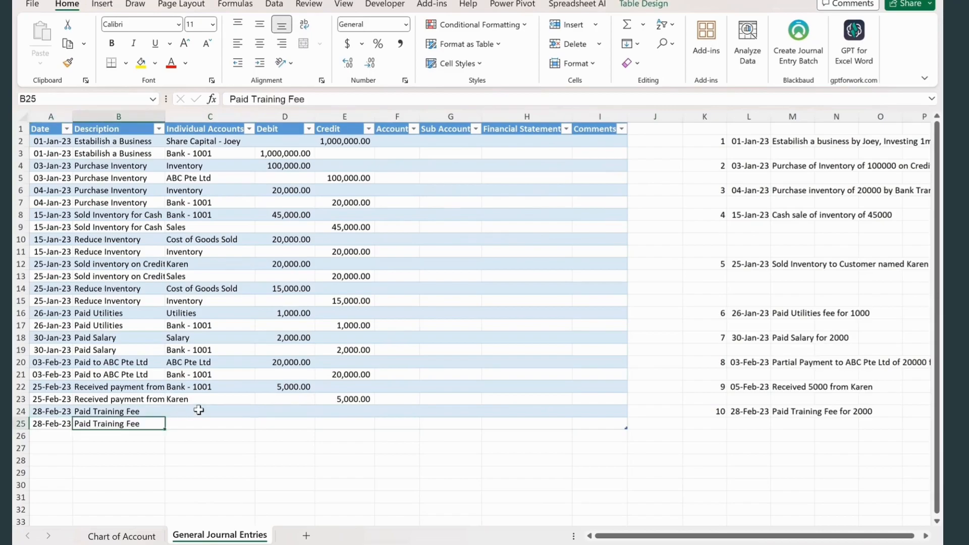
{"action": "key", "text": "ctrl+d"}
- Choose the individual account Training fee in C24 and Bank - 1001 in C25
{"action": "left_click", "coordinate": [199, 410]}
{"action": "left_click", "coordinate": [261, 411]}
{"action": "left_click", "coordinate": [232, 521]}
{"action": "left_click", "coordinate": [227, 424]}
{"action": "left_click", "coordinate": [260, 424]}
{"action": "left_click", "coordinate": [223, 449]}
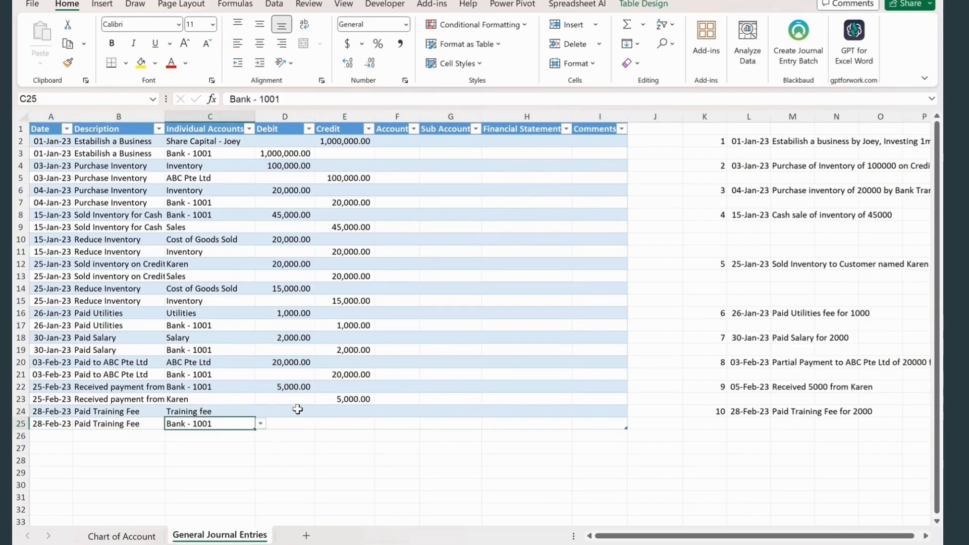
- Enter a debit of 2000 in D24 for Training fee and a credit of 2000 in E25 for Bank - 1001
{"action": "left_click", "coordinate": [298, 410]}
{"action": "type", "text": "2000"}
{"action": "left_click", "coordinate": [281, 460]}
{"action": "left_click", "coordinate": [349, 425]}
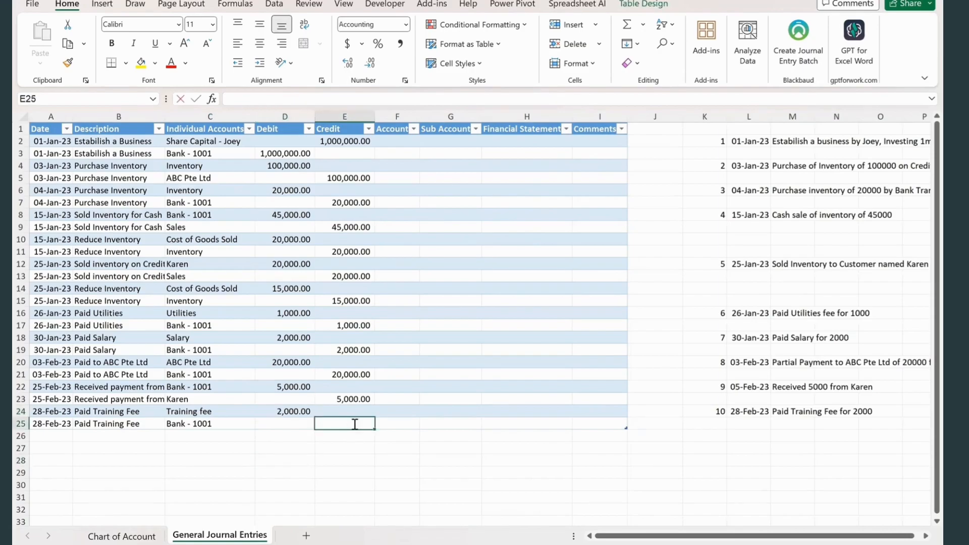
{"action": "type", "text": "2000"}
- Add the transaction 11 note in row 26, dated 31 Mar 23, with the text "Purchase a laptop for 1500"
{"action": "left_click", "coordinate": [695, 434]}
{"action": "type", "text": "11"}
{"action": "key", "text": "Tab"}
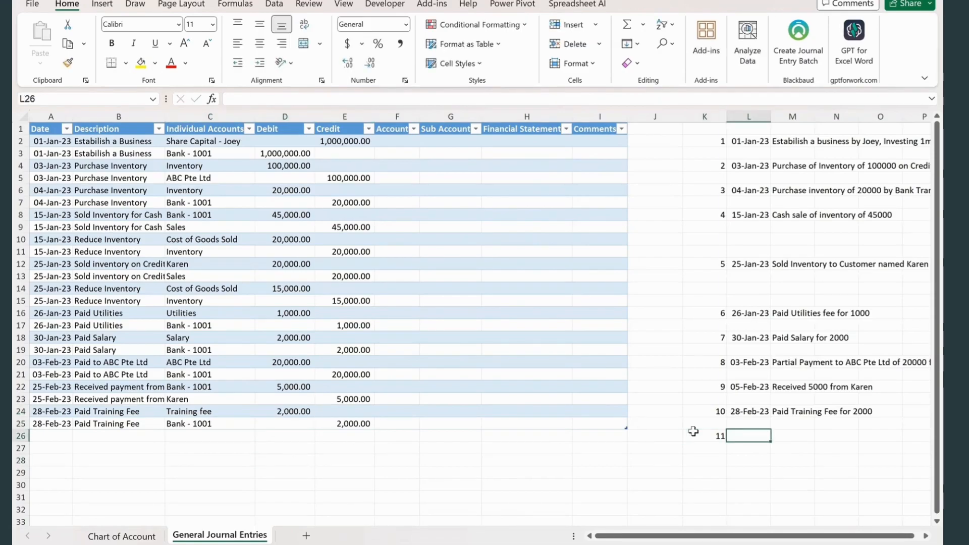
{"action": "type", "text": "31 Mar 23"}
{"action": "key", "text": "Tab"}
{"action": "type", "text": "Purchase"}
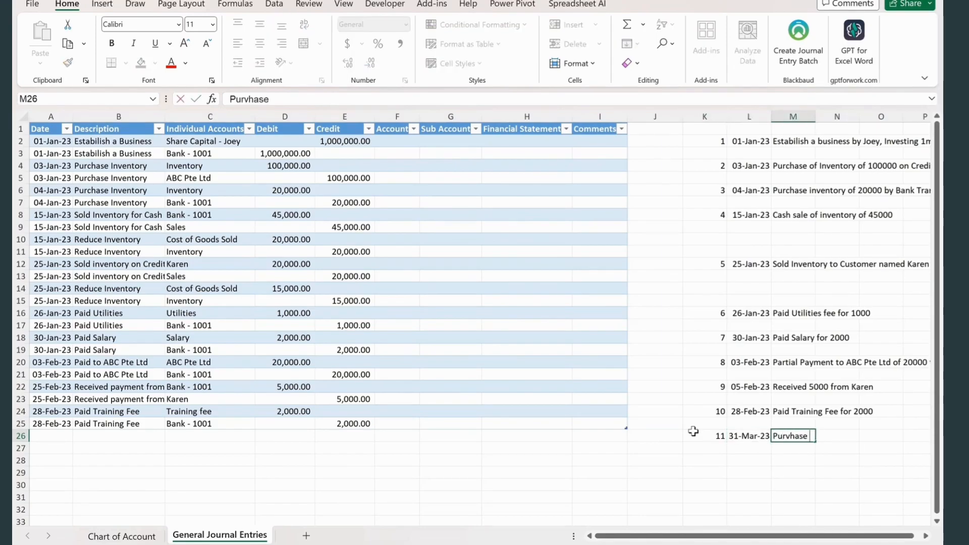
{"action": "type", "text": " a laptop"}
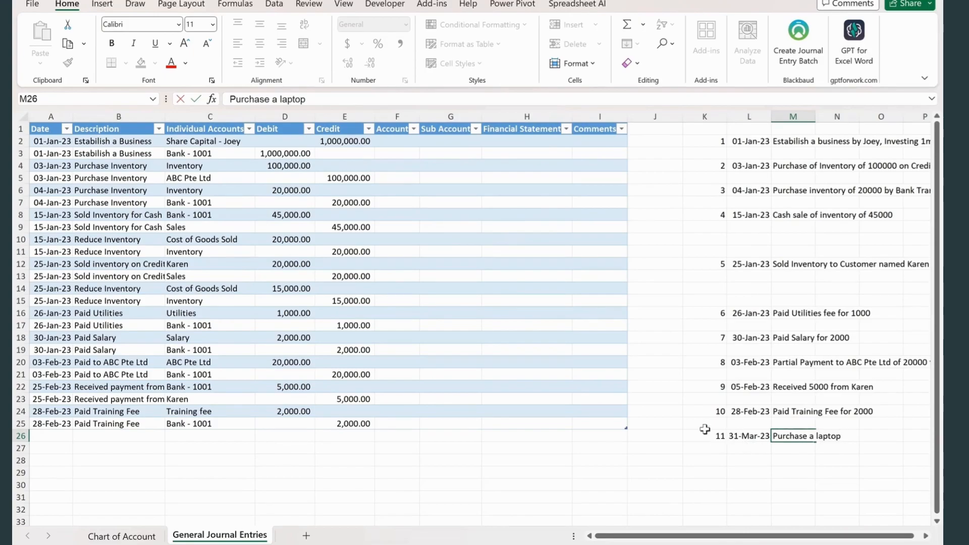
{"action": "left_click", "coordinate": [718, 461]}
- Enter the date 31-Mar-23 and a laptop purchase description in journal row 26
{"action": "left_click", "coordinate": [53, 438]}
{"action": "type", "text": "31 Mar"}
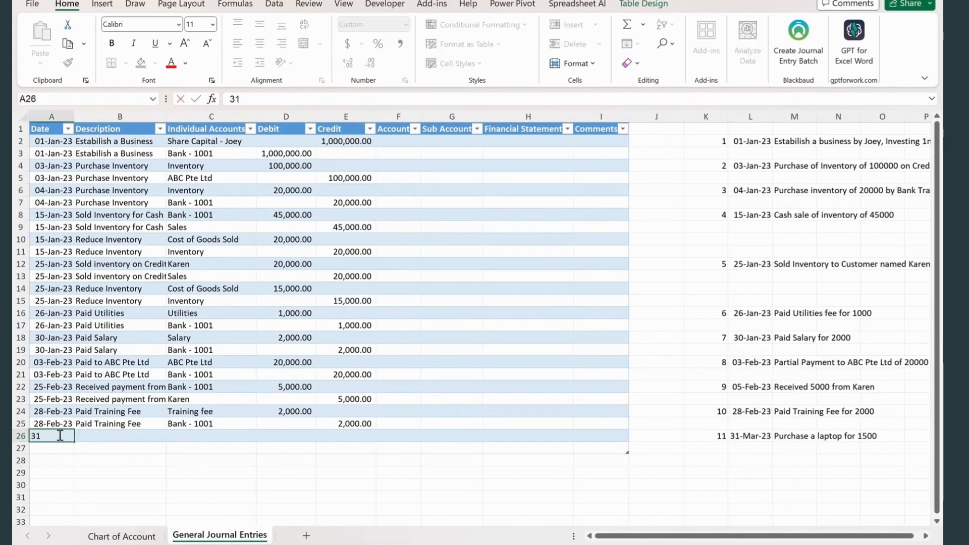
{"action": "key", "text": "Tab"}
{"action": "type", "text": "Purchase L"}
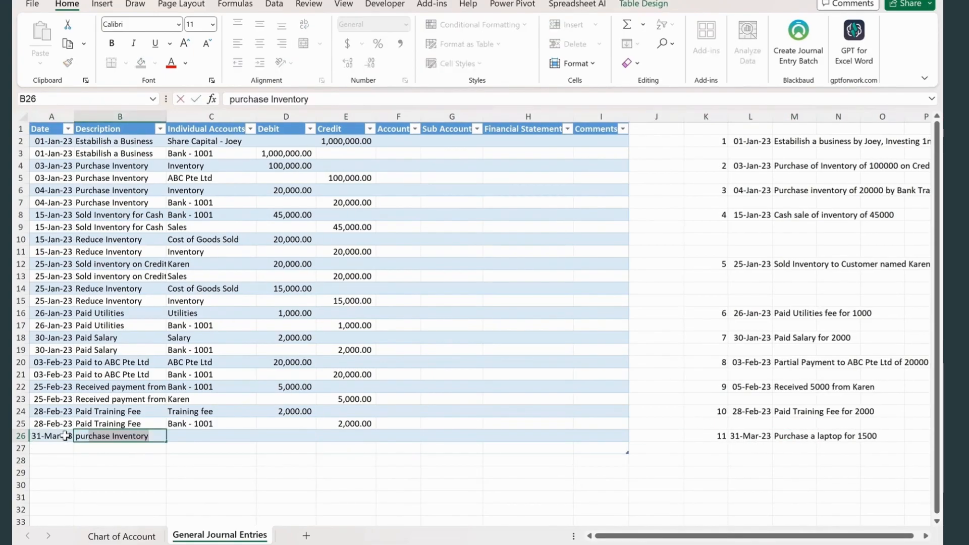
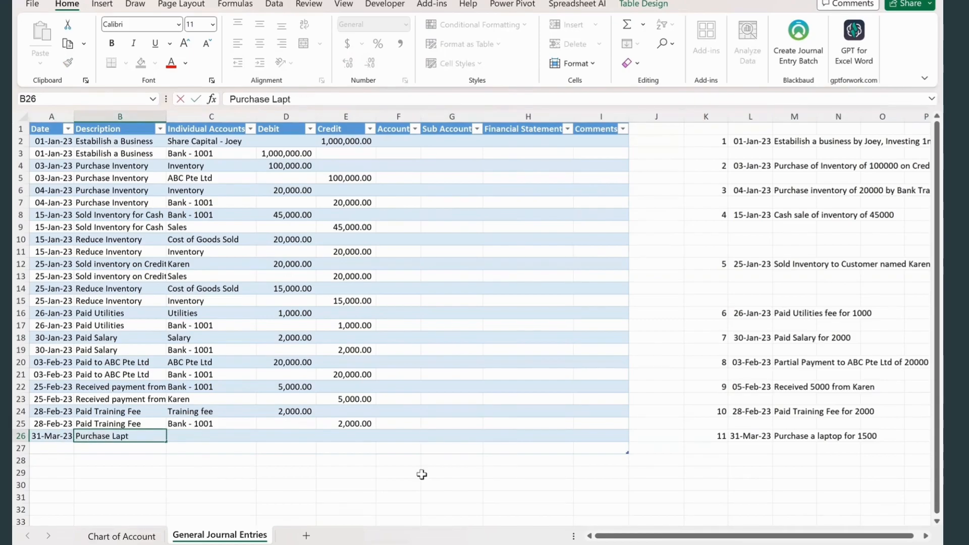
- Complete the description Purchase Laptop in B26 and repeat the date 31-Mar-23 and description in row 27
{"action": "key", "text": "Down"}
{"action": "left_click", "coordinate": [55, 448]}
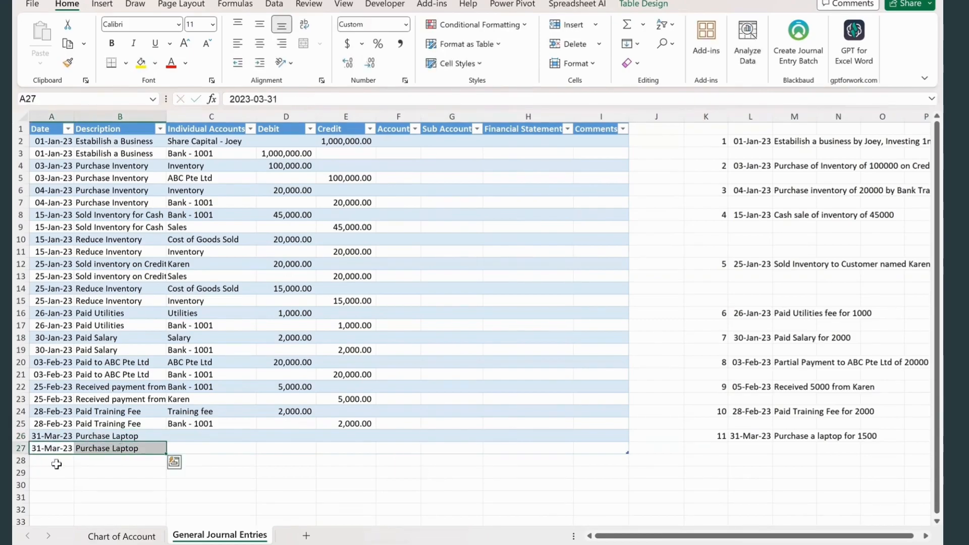
- Add Laptop to the individual accounts table on the Chart of Account sheet with the sub account Non-Current Assets
{"action": "key", "text": "ctrl+Page_Up"}
{"action": "left_click", "coordinate": [336, 263]}
{"action": "type", "text": "Laptop"}
{"action": "key", "text": "Tab"}
{"action": "type", "text": "Non-Current Assets"}
{"action": "key", "text": "Return"}
{"action": "left_click", "coordinate": [456, 313]}
- Choose the individual account Laptop in C26 of the General Journal Entries sheet
{"action": "left_click", "coordinate": [208, 538]}
{"action": "left_click", "coordinate": [171, 436]}
{"action": "left_click", "coordinate": [262, 435]}
{"action": "left_click", "coordinate": [200, 413]}
- Enter a debit of 1,500 in D26 and a credit of 1,500 in E27 for the laptop purchase
{"action": "left_click", "coordinate": [303, 438]}
{"action": "type", "text": "1500"}
{"action": "left_click", "coordinate": [348, 448]}
{"action": "type", "text": "1,500"}
{"action": "left_click", "coordinate": [191, 486]}
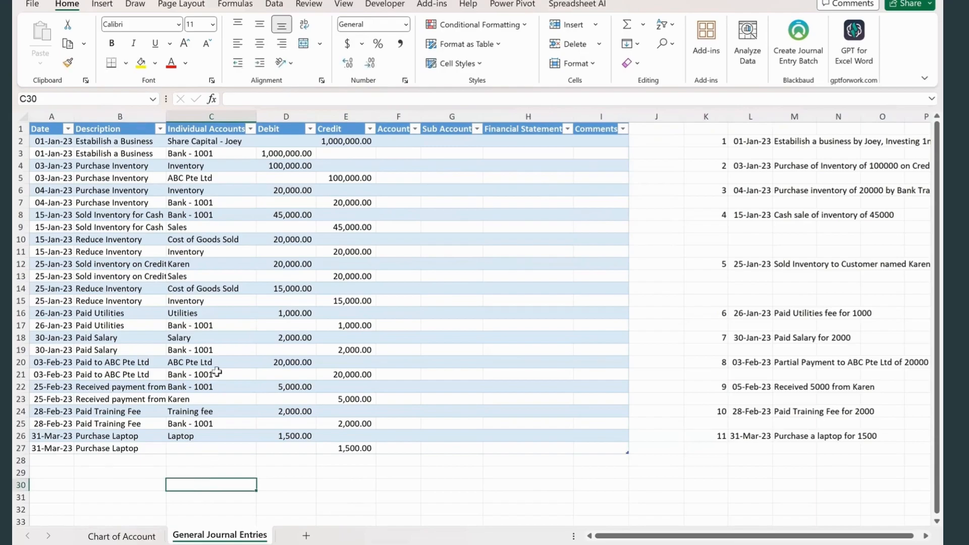
- Fill the journal's Account column from F2 with an XLOOKUP that matches Individual Accounts in Table2 and returns Accounts
{"action": "left_click", "coordinate": [441, 305]}
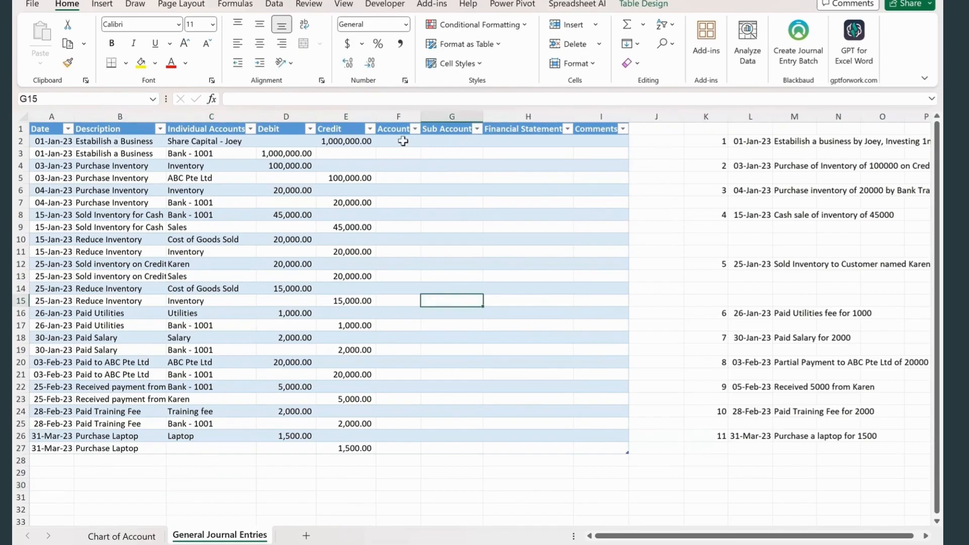
{"action": "left_click", "coordinate": [398, 151]}
{"action": "double_click", "coordinate": [422, 116]}
{"action": "left_click", "coordinate": [422, 142]}
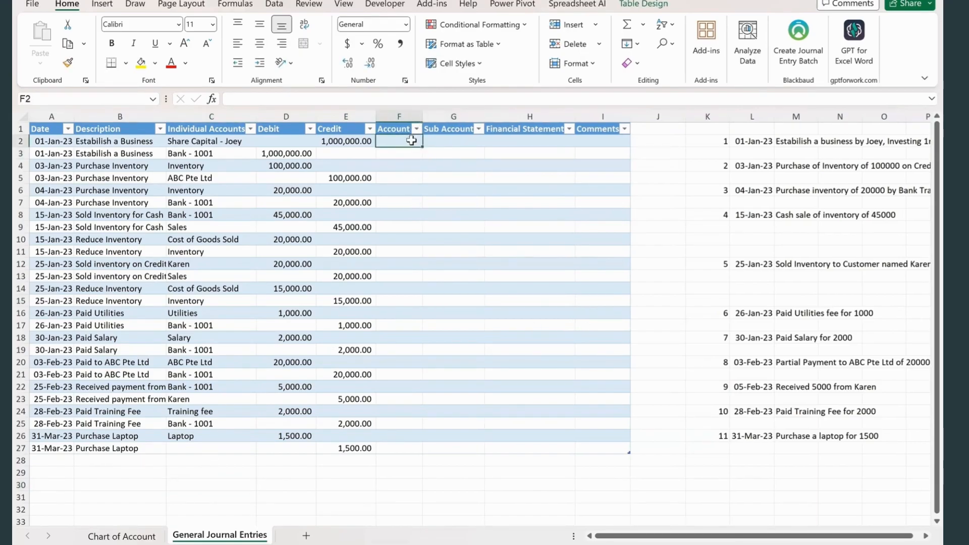
{"action": "type", "text": "=xl"}
{"action": "key", "text": "Tab"}
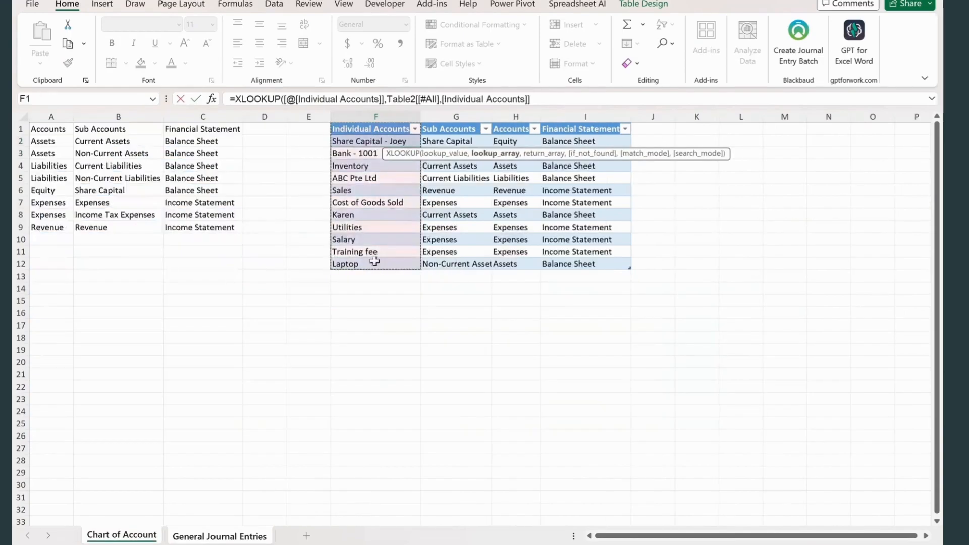
{"action": "left_click_drag", "start_coordinate": [497, 134], "coordinate": [515, 252]}
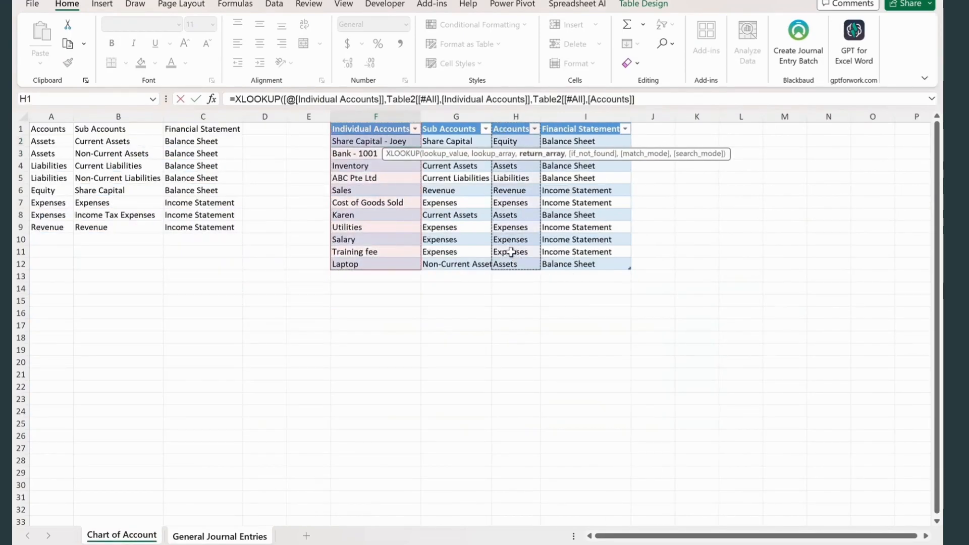
{"action": "key", "text": "Return"}
- Fill the journal's Sub Account column from G2 with an XLOOKUP that matches Individual Accounts in Table2 and returns Sub Accounts
{"action": "left_click", "coordinate": [479, 141]}
{"action": "type", "text": "=x"}
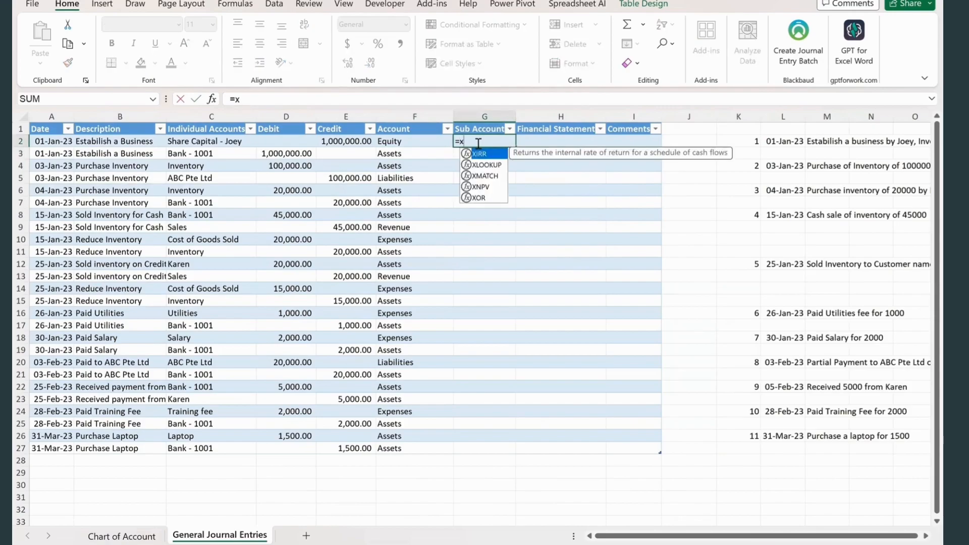
{"action": "type", "text": "LOOKUP("}
{"action": "left_click", "coordinate": [226, 142]}
{"action": "type", "text": ","}
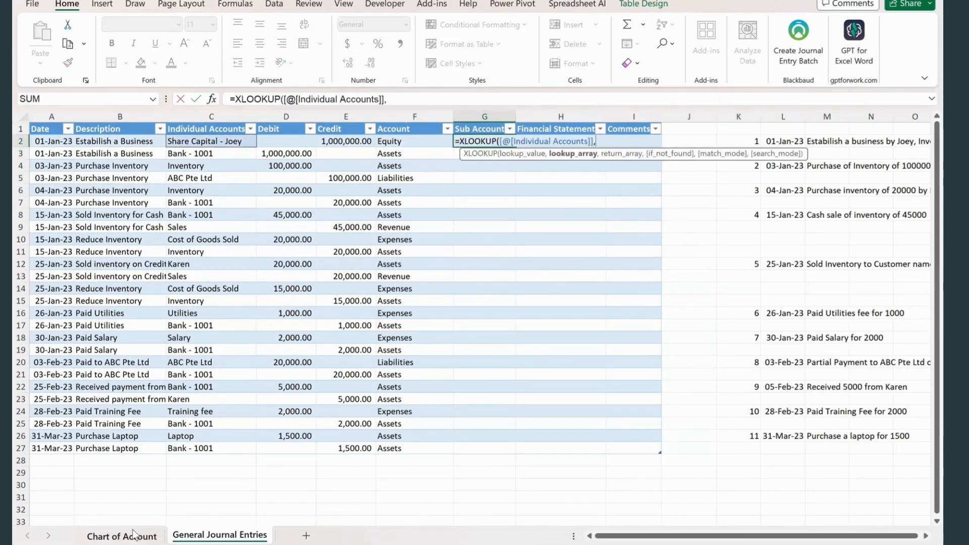
{"action": "left_click", "coordinate": [133, 535]}
{"action": "left_click_drag", "start_coordinate": [399, 131], "coordinate": [363, 262]}
{"action": "type", "text": ","}
{"action": "left_click_drag", "start_coordinate": [432, 130], "coordinate": [433, 265]}
{"action": "key", "text": "Return"}
{"action": "left_click", "coordinate": [562, 140]}
{"action": "type", "text": "="}
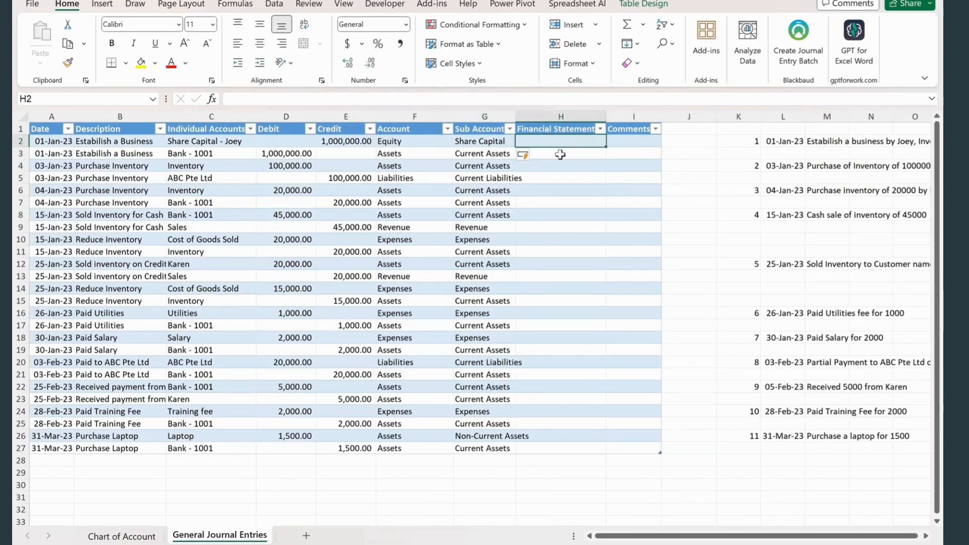
{"action": "type", "text": "xl"}
{"action": "key", "text": "Tab"}
{"action": "left_click", "coordinate": [202, 142]}
{"action": "type", "text": ","}
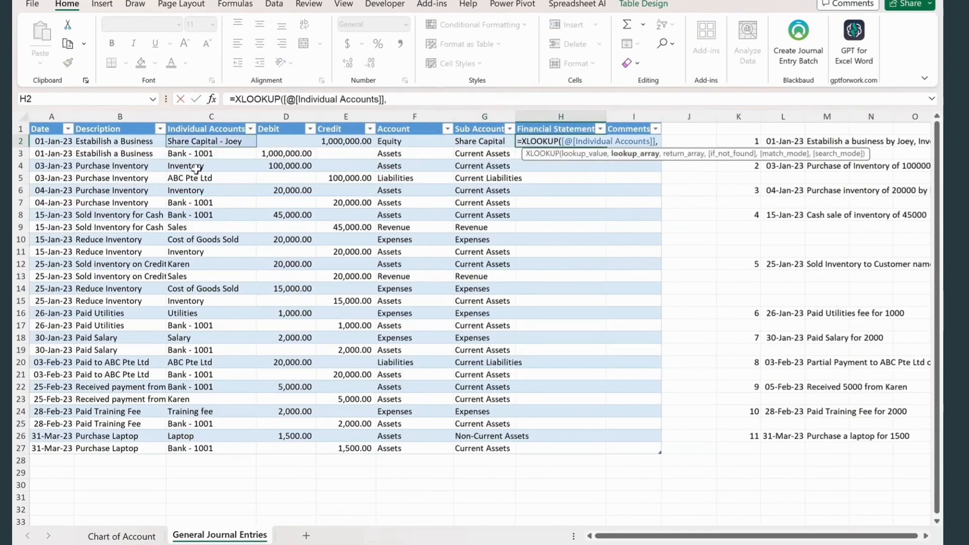
{"action": "left_click", "coordinate": [122, 536]}
{"action": "left_click_drag", "start_coordinate": [369, 140], "coordinate": [366, 264]}
{"action": "type", "text": ","}
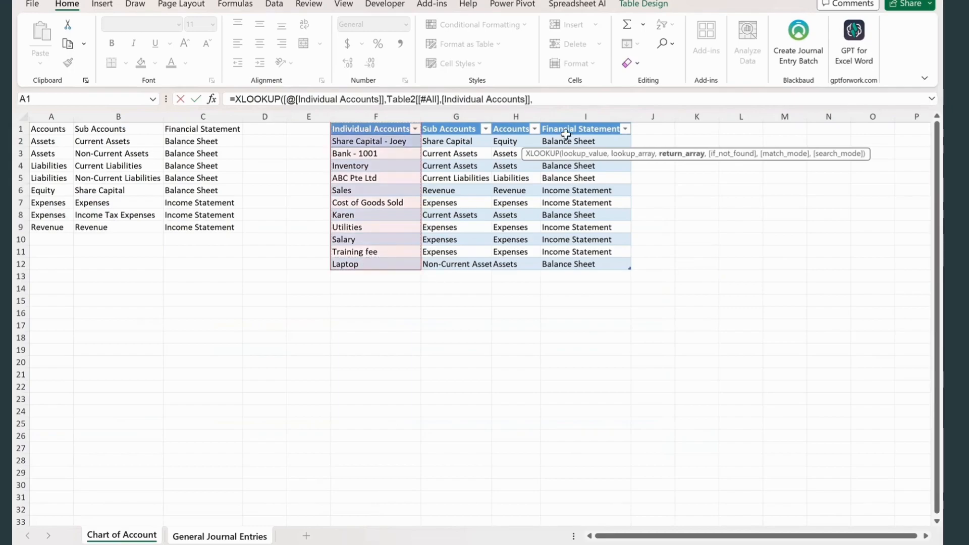
{"action": "left_click", "coordinate": [575, 124]}
{"action": "key", "text": "Escape"}
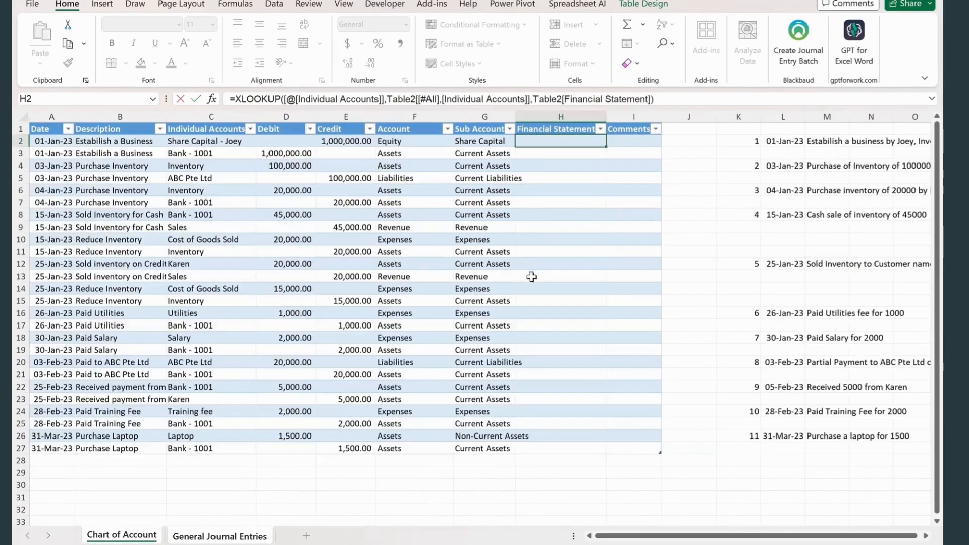
- Fill the journal's Financial Statement column from H2 with an XLOOKUP that matches Individual Accounts in Table2 and returns Financial Statement
{"action": "type", "text": "=XLOOKUP("}
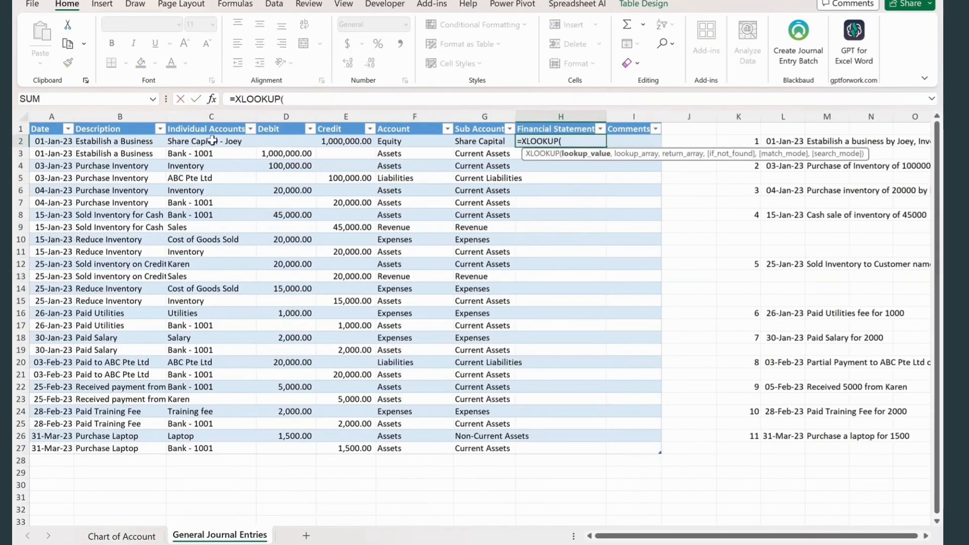
{"action": "left_click", "coordinate": [218, 142]}
{"action": "type", "text": ","}
{"action": "left_click", "coordinate": [122, 536]}
{"action": "left_click", "coordinate": [347, 111]}
{"action": "type", "text": ","}
{"action": "left_click", "coordinate": [566, 112]}
{"action": "key", "text": "Return"}
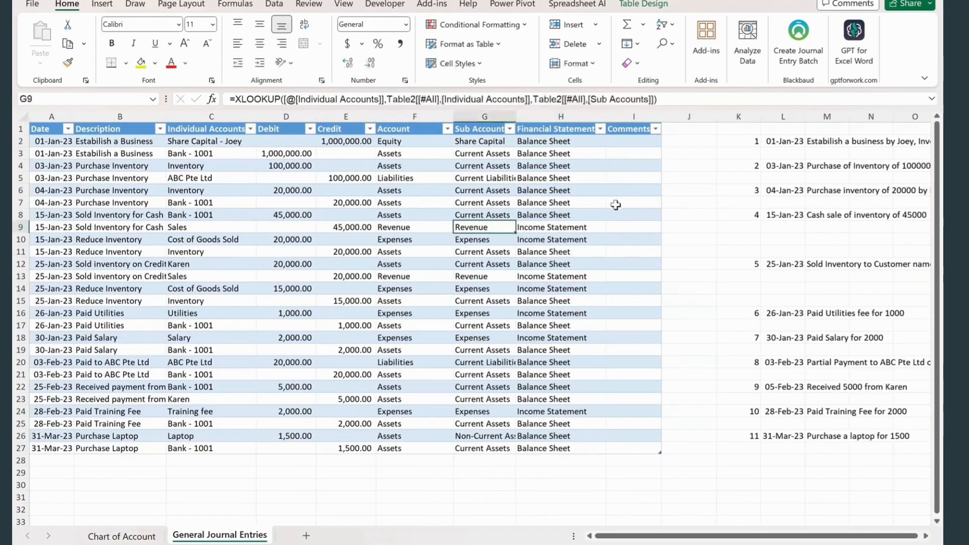
- Create a PivotTable from the journal table Table1 on a new worksheet
{"action": "left_click", "coordinate": [691, 166]}
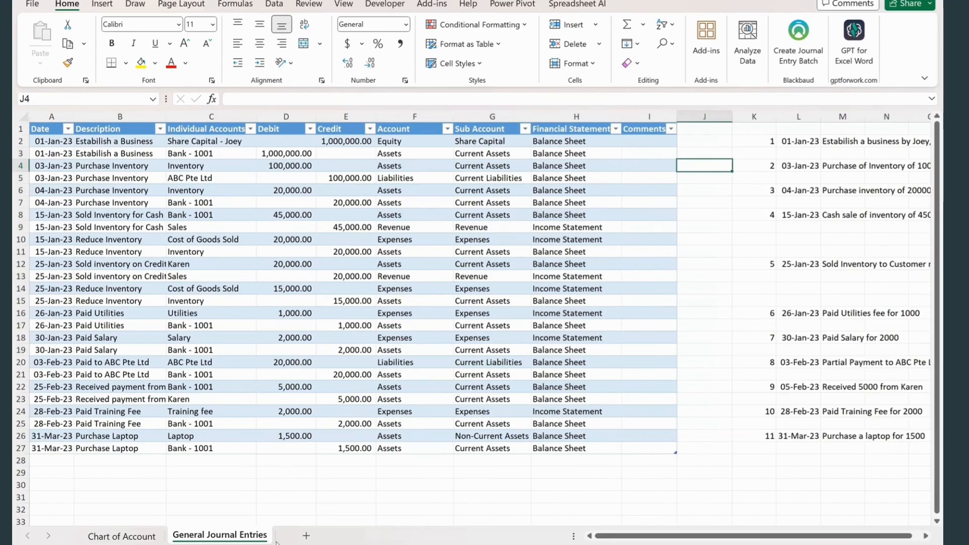
{"action": "left_click", "coordinate": [253, 486]}
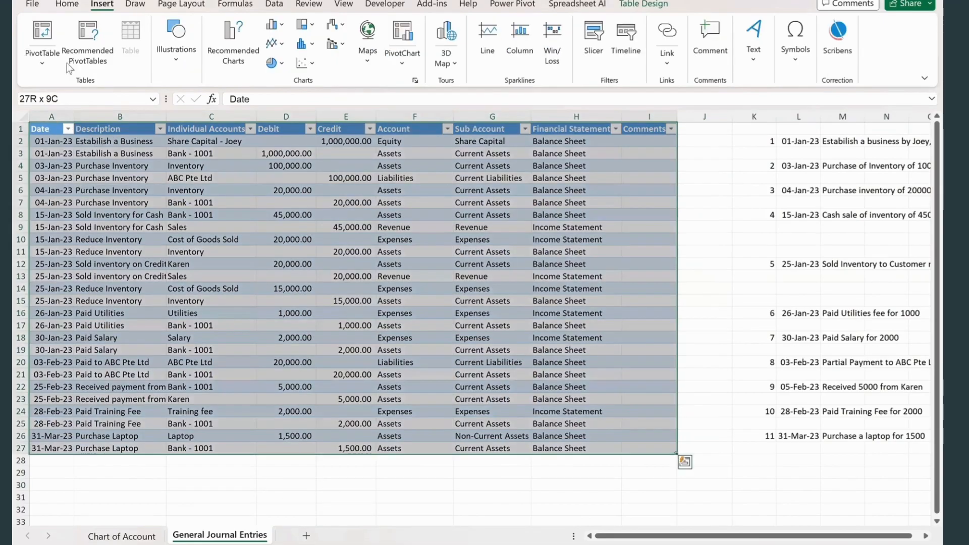
{"action": "left_click", "coordinate": [42, 37]}
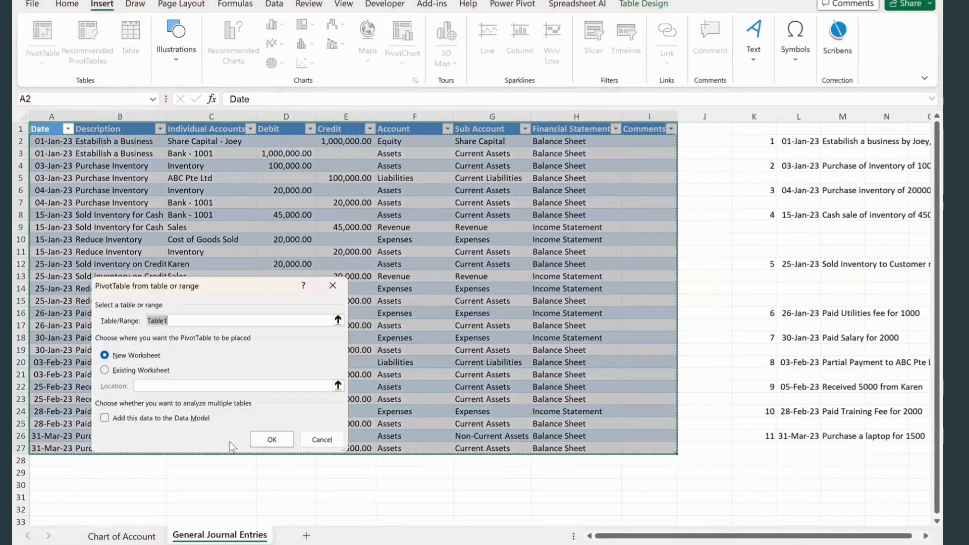
{"action": "left_click", "coordinate": [268, 439]}
- Add the Date, Individual Accounts, Debit and Credit fields to the PivotTable
{"action": "left_click", "coordinate": [733, 201]}
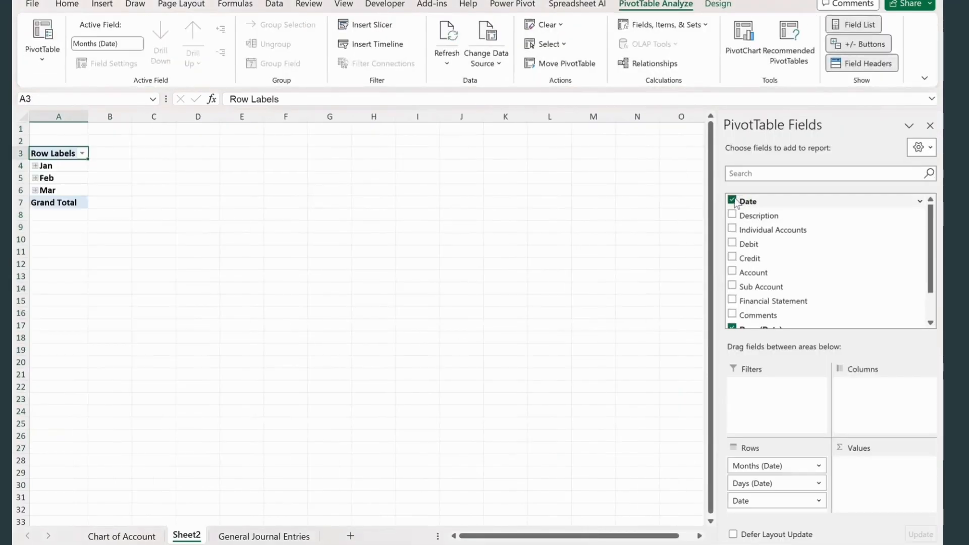
{"action": "left_click", "coordinate": [733, 229]}
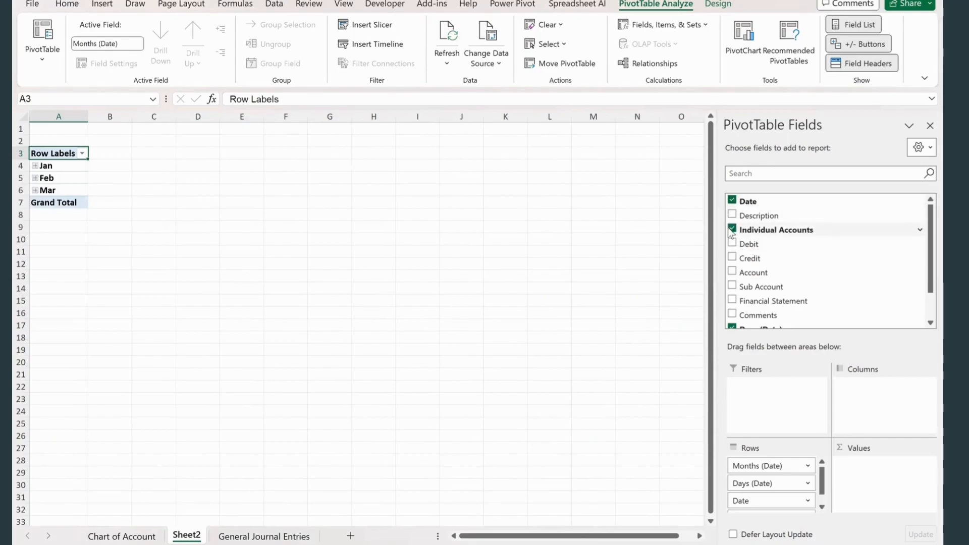
{"action": "left_click", "coordinate": [732, 243]}
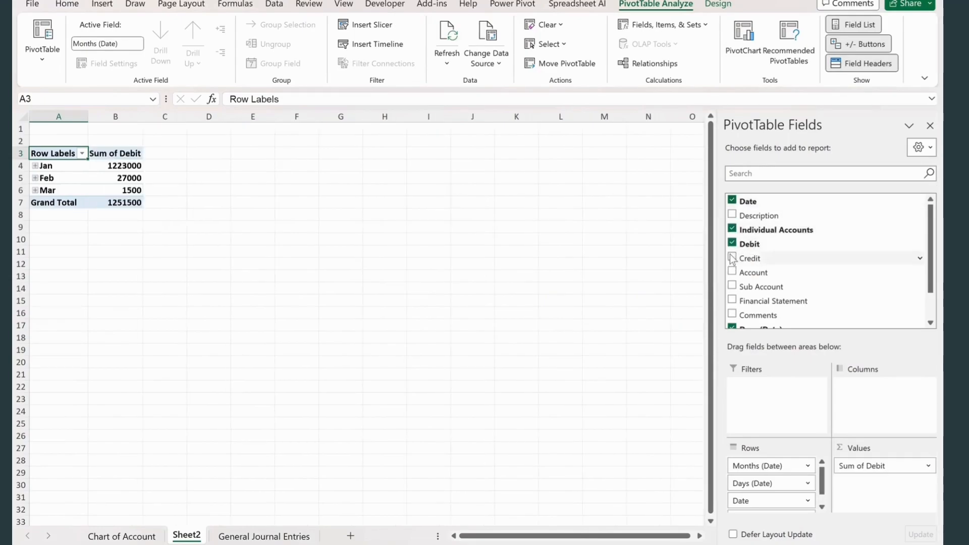
{"action": "left_click", "coordinate": [732, 257]}
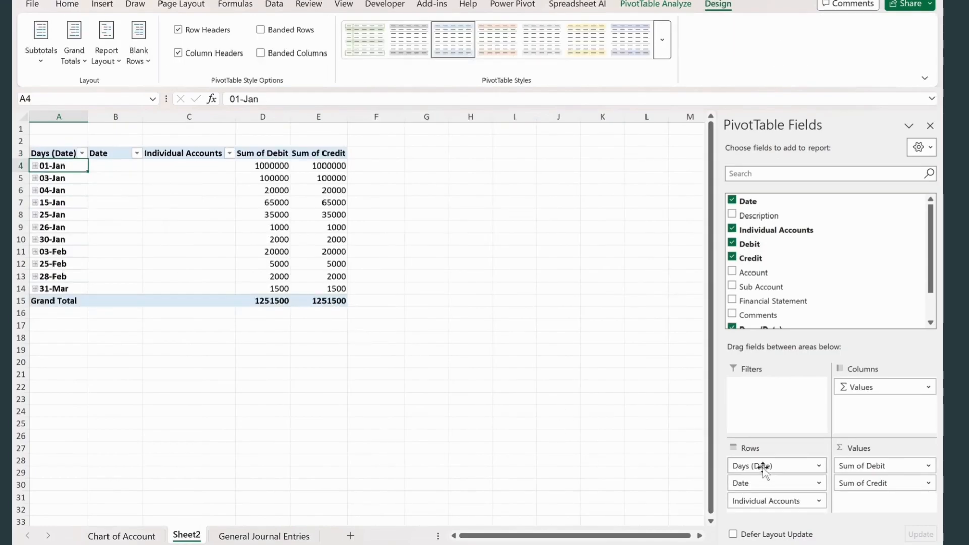
- Reduce the PivotTable rows to Date and Individual Accounts without month grouping or Date subtotals
{"action": "left_click_drag", "start_coordinate": [765, 467], "coordinate": [757, 272]}
{"action": "right_click", "coordinate": [79, 190]}
{"action": "left_click", "coordinate": [162, 319]}
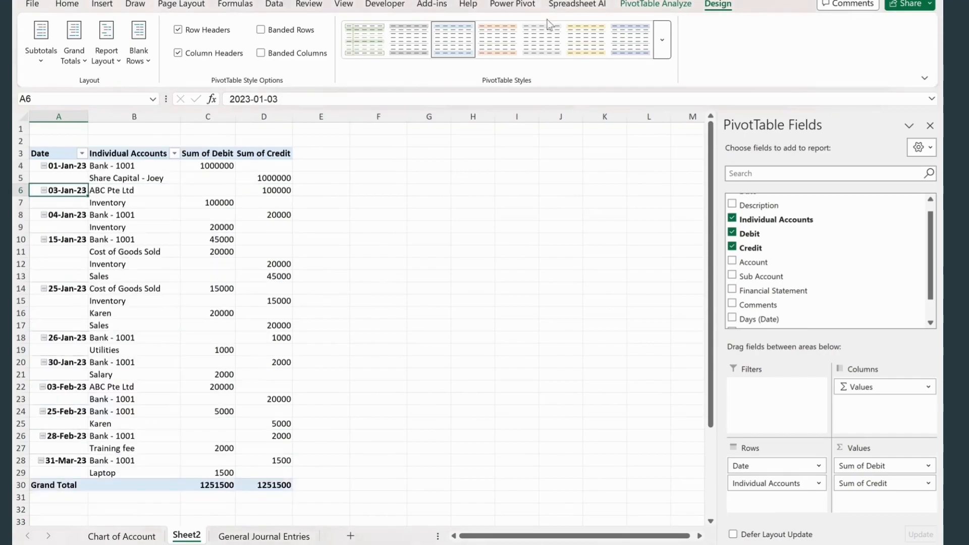
- Set the PivotTable report layout to repeat all item labels so that every row carries its date
{"action": "left_click", "coordinate": [41, 48]}
{"action": "left_click", "coordinate": [106, 53]}
{"action": "left_click", "coordinate": [129, 171]}
{"action": "left_click", "coordinate": [379, 288]}
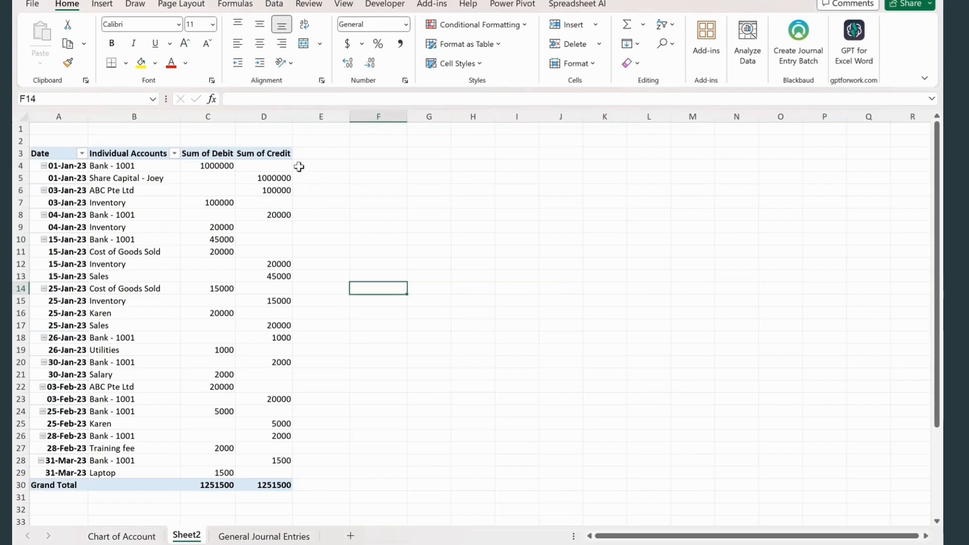
- Insert a calculated field named Balance in the PivotTable with the formula =Debit-Credit
{"action": "left_click", "coordinate": [311, 154]}
{"action": "left_click", "coordinate": [647, 7]}
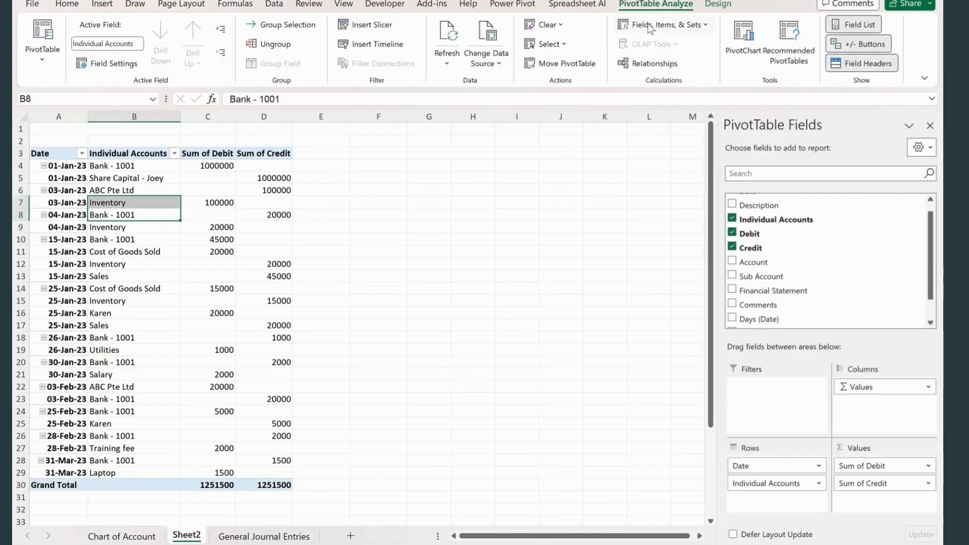
{"action": "left_click", "coordinate": [651, 29]}
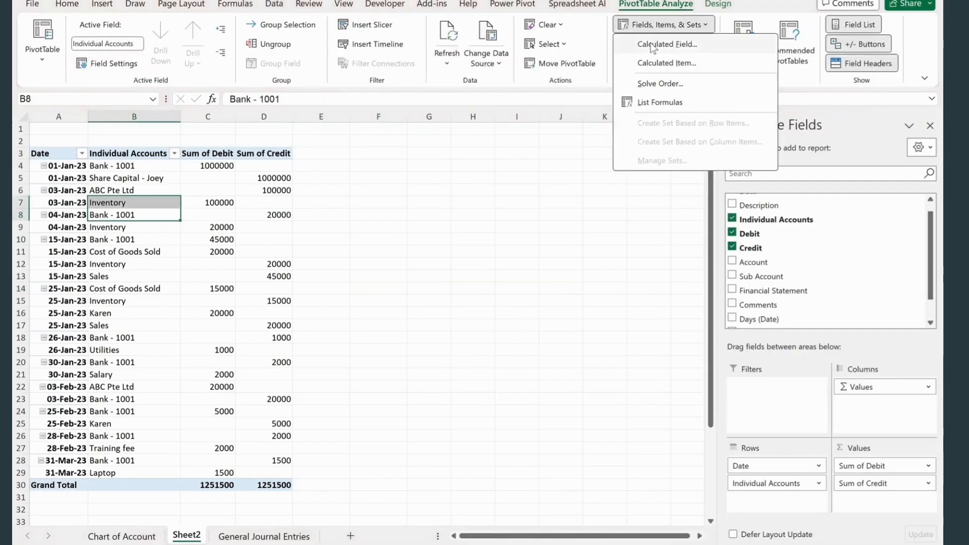
{"action": "left_click", "coordinate": [668, 43]}
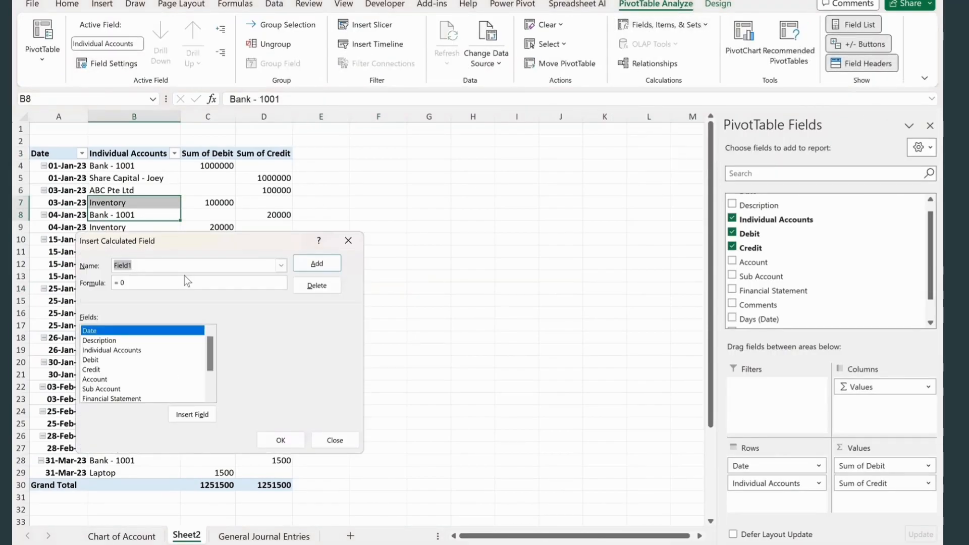
{"action": "type", "text": "Balance"}
{"action": "double_click", "coordinate": [104, 362]}
{"action": "type", "text": "-"}
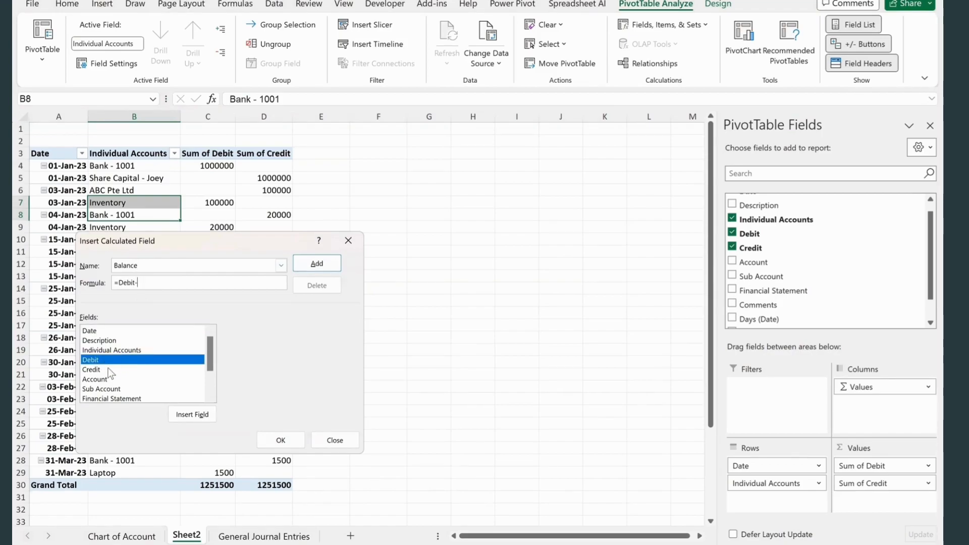
{"action": "double_click", "coordinate": [108, 370]}
{"action": "left_click", "coordinate": [282, 441]}
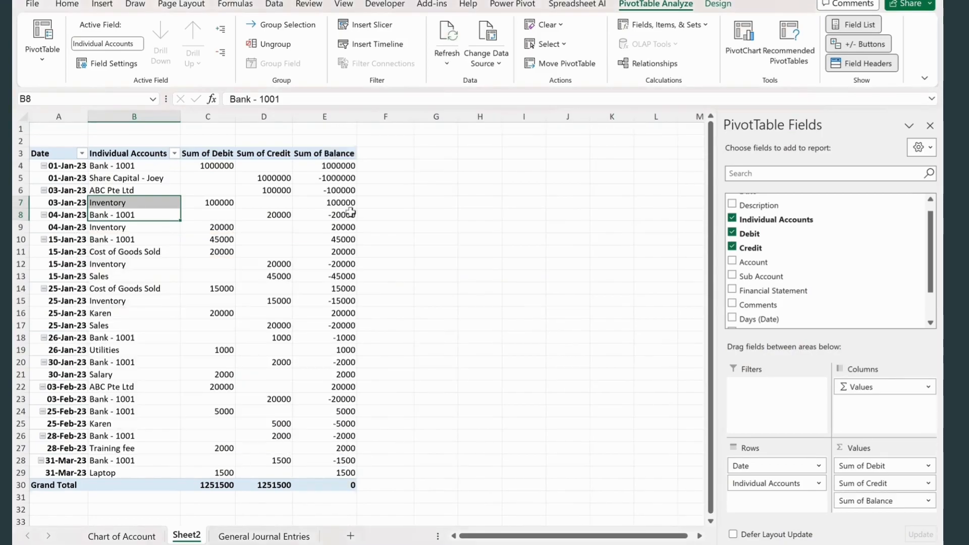
- Format the debit, credit and balance values in C4:E30 with thousands separators and no decimals
{"action": "left_click_drag", "start_coordinate": [339, 165], "coordinate": [338, 485]}
{"action": "left_click", "coordinate": [67, 4]}
{"action": "left_click_drag", "start_coordinate": [210, 166], "coordinate": [334, 484]}
{"action": "left_click", "coordinate": [400, 44]}
{"action": "left_click", "coordinate": [371, 64]}
{"action": "left_click", "coordinate": [370, 63]}
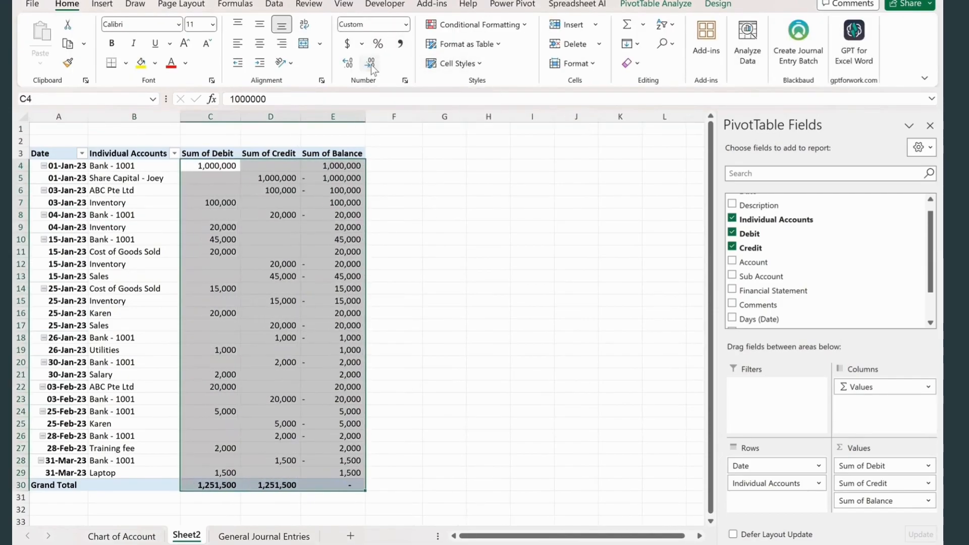
{"action": "left_click", "coordinate": [516, 328]}
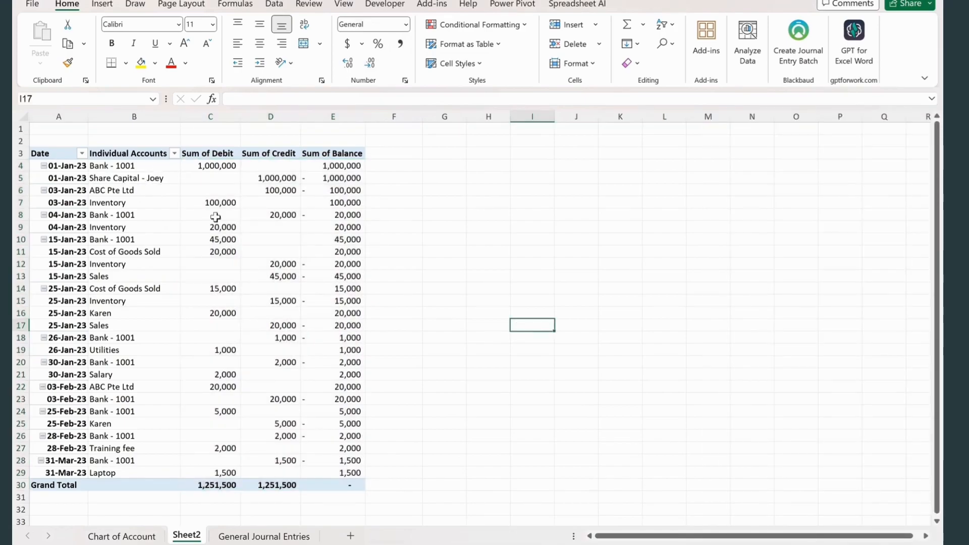
- Insert a slicer for Individual Accounts and place it beside the PivotTable
{"action": "left_click", "coordinate": [129, 155]}
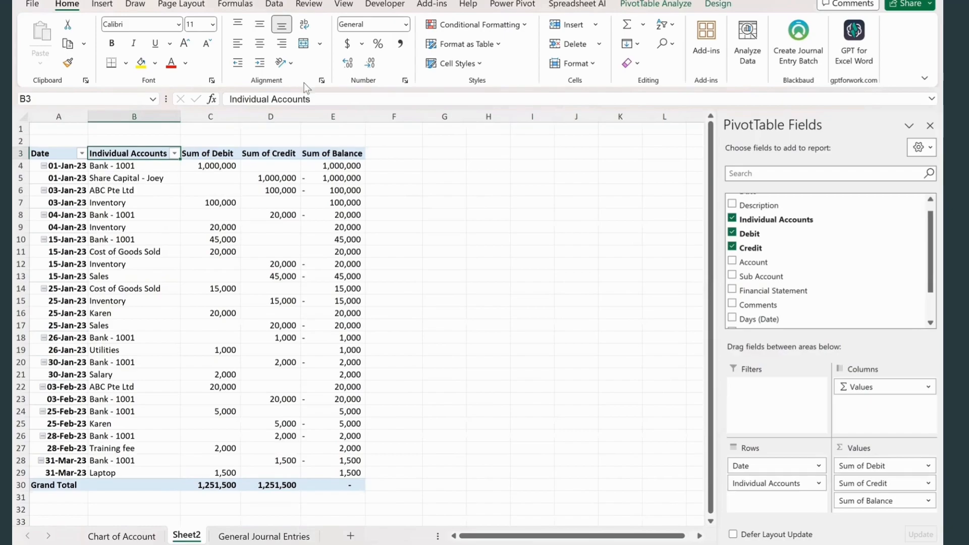
{"action": "left_click", "coordinate": [498, 4]}
{"action": "left_click", "coordinate": [656, 4]}
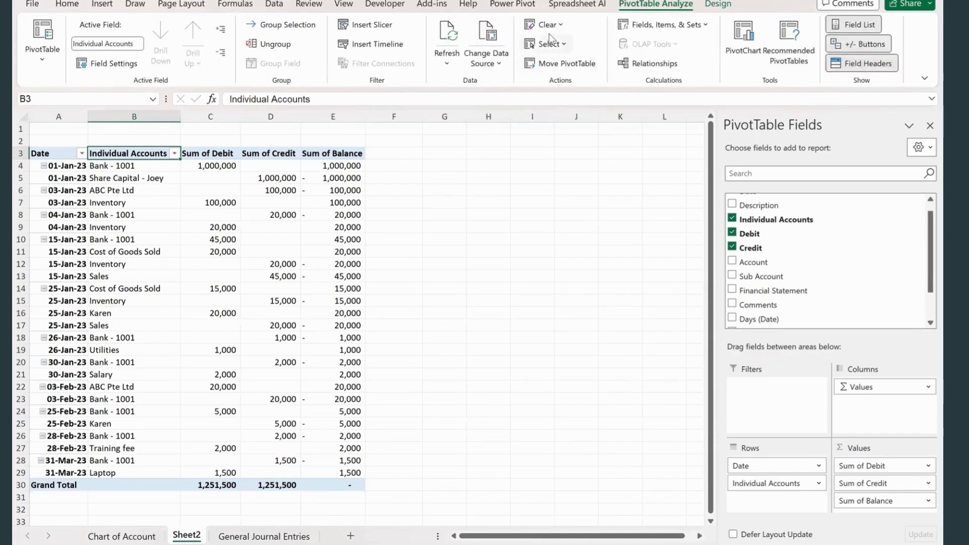
{"action": "left_click", "coordinate": [102, 4]}
{"action": "left_click", "coordinate": [593, 43]}
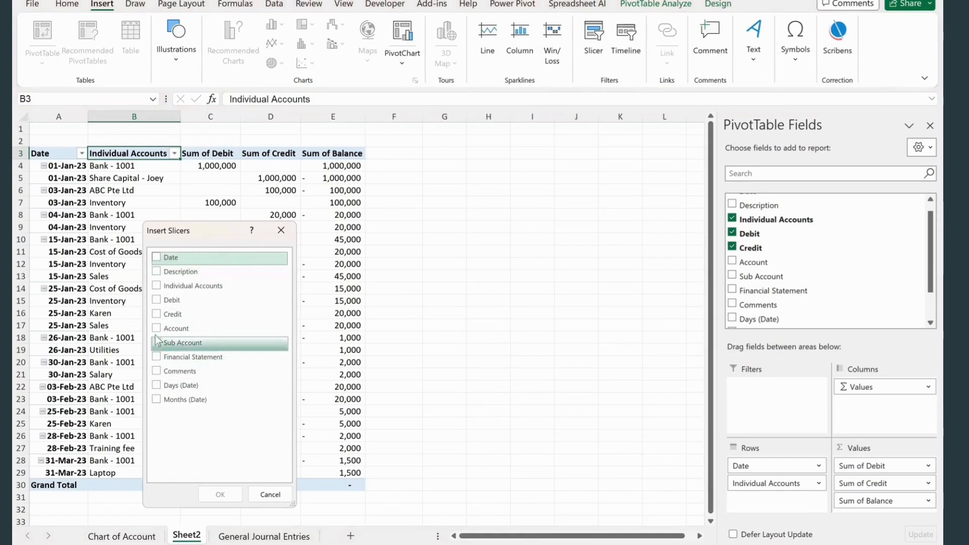
{"action": "left_click", "coordinate": [157, 286]}
{"action": "left_click", "coordinate": [220, 494]}
{"action": "left_click_drag", "start_coordinate": [414, 253], "coordinate": [535, 163]}
- Filter the PivotTable through the slicer to view Bank - 1001, Inventory, the customer account, Laptop and Salary in turn
{"action": "left_click", "coordinate": [476, 197]}
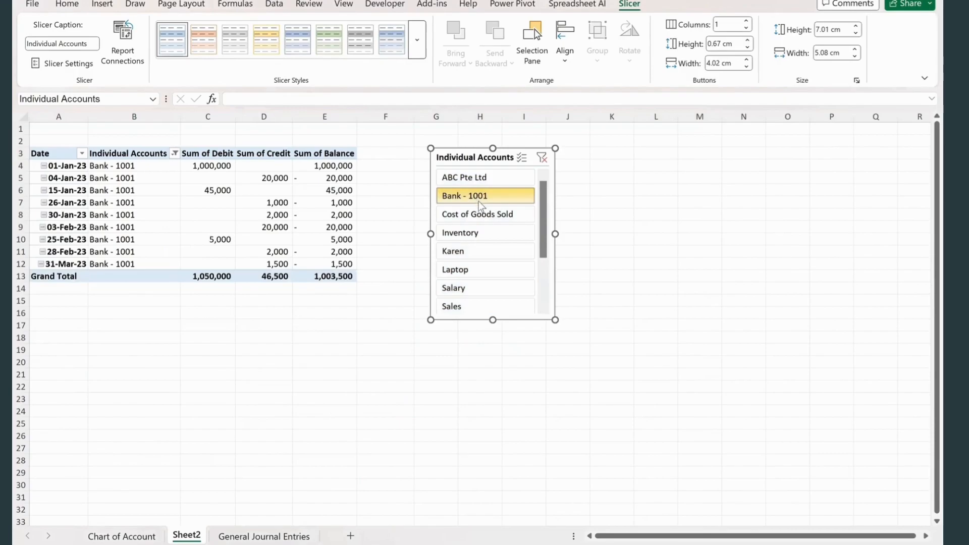
{"action": "left_click", "coordinate": [479, 233]}
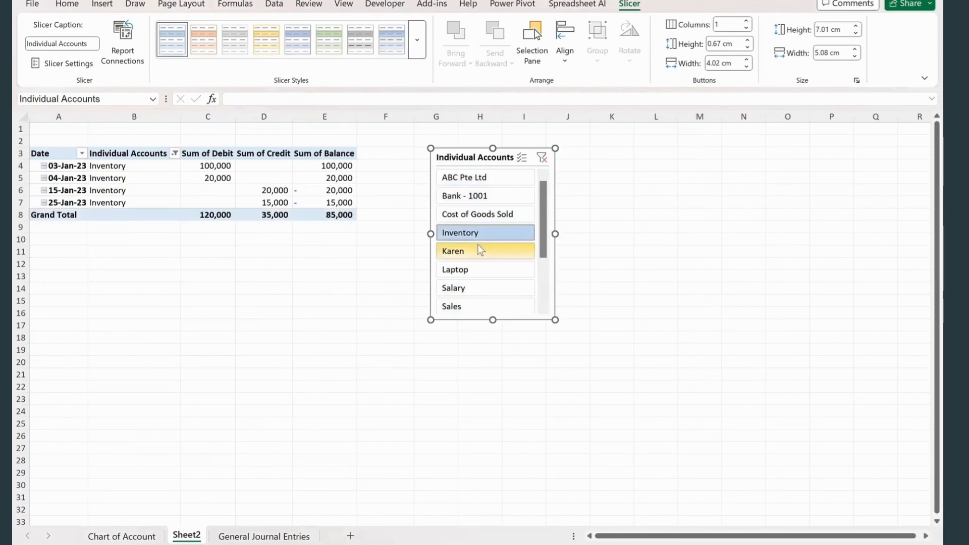
{"action": "left_click", "coordinate": [480, 247]}
{"action": "left_click", "coordinate": [483, 268]}
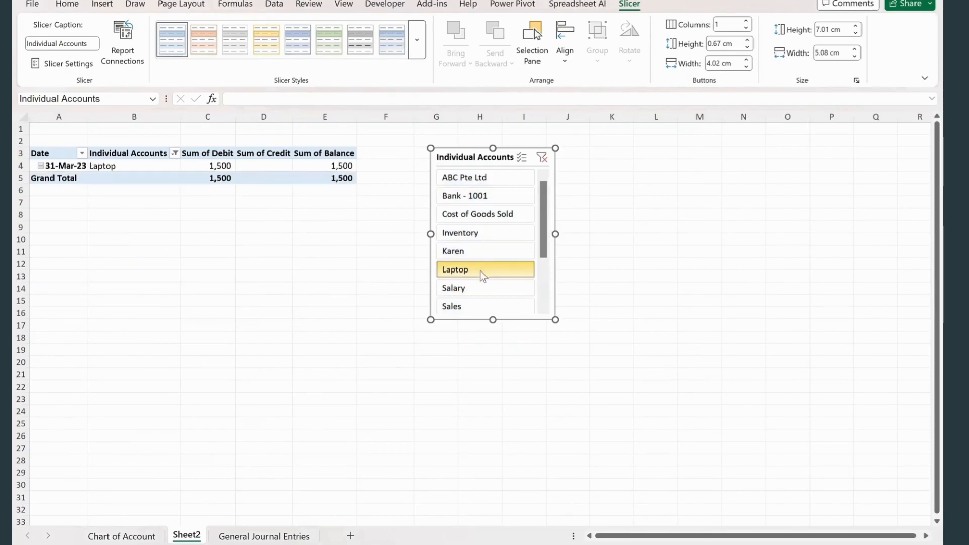
{"action": "left_click", "coordinate": [480, 289]}
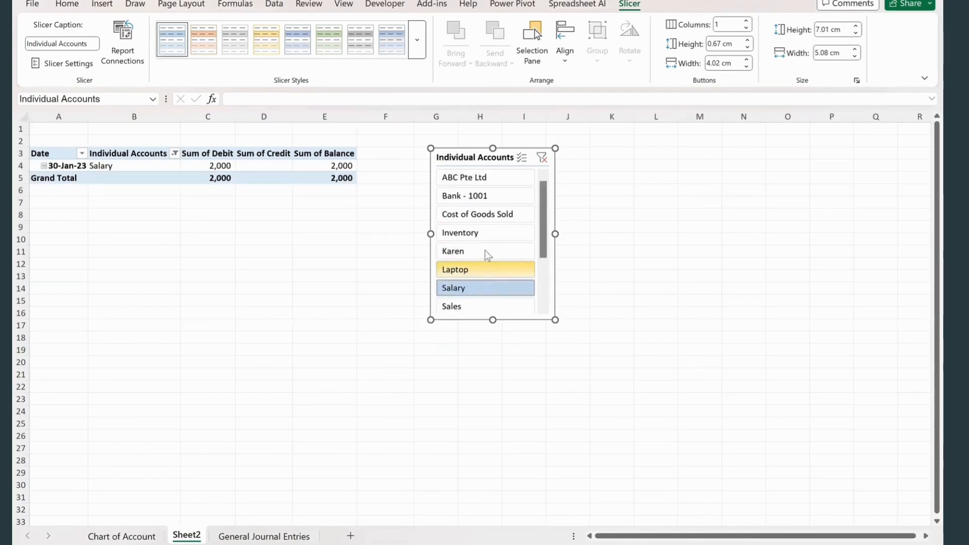
- Clear the Individual Accounts slicer filter and rename the PivotTable sheet as Ledger
{"action": "left_click", "coordinate": [475, 178]}
{"action": "left_click", "coordinate": [542, 157]}
{"action": "right_click", "coordinate": [186, 536]}
{"action": "left_click", "coordinate": [248, 349]}
{"action": "type", "text": "Ledger"}
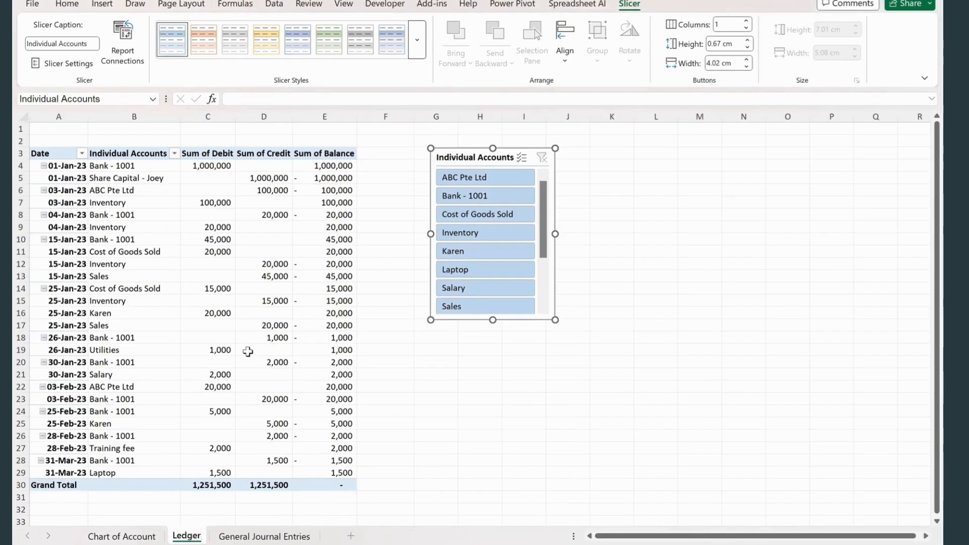
{"action": "left_click", "coordinate": [399, 370]}
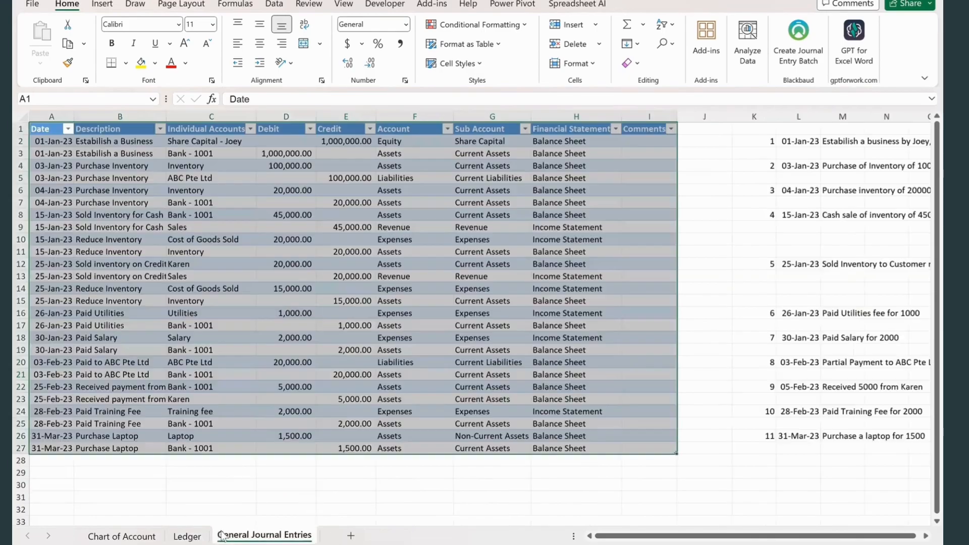
- Move the General Journal Entries sheet in front of the Ledger sheet and return to Ledger
{"action": "left_click", "coordinate": [289, 539]}
{"action": "left_click_drag", "start_coordinate": [287, 541], "coordinate": [194, 539]}
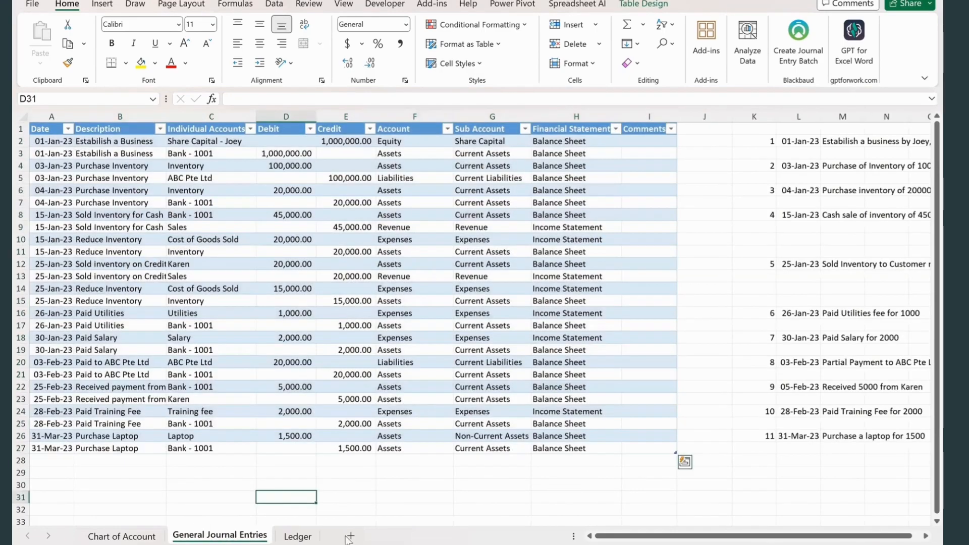
{"action": "left_click", "coordinate": [298, 537]}
{"action": "left_click", "coordinate": [208, 510]}
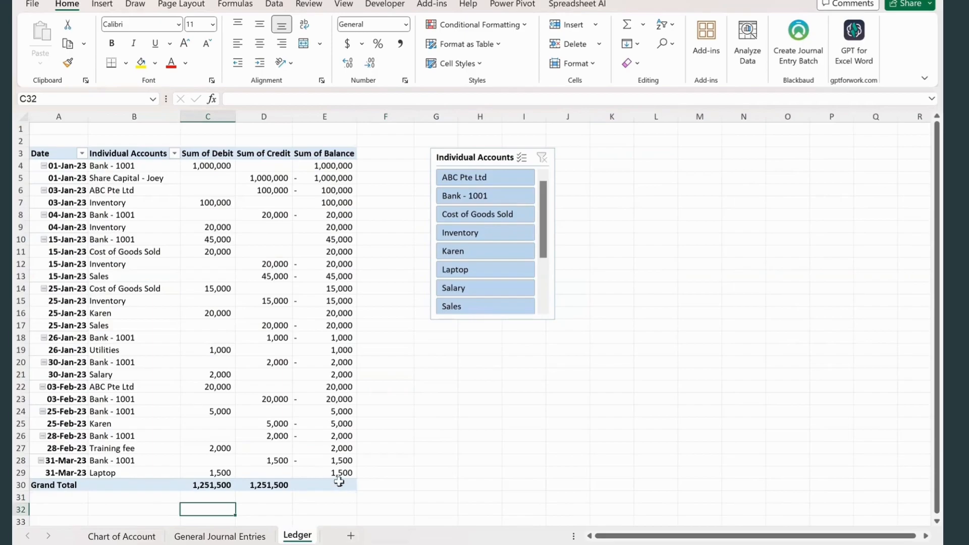
- Create another PivotTable from the journal entries table, Table1, on a new worksheet
{"action": "left_click", "coordinate": [230, 537]}
{"action": "left_click_drag", "start_coordinate": [53, 124], "coordinate": [637, 402]}
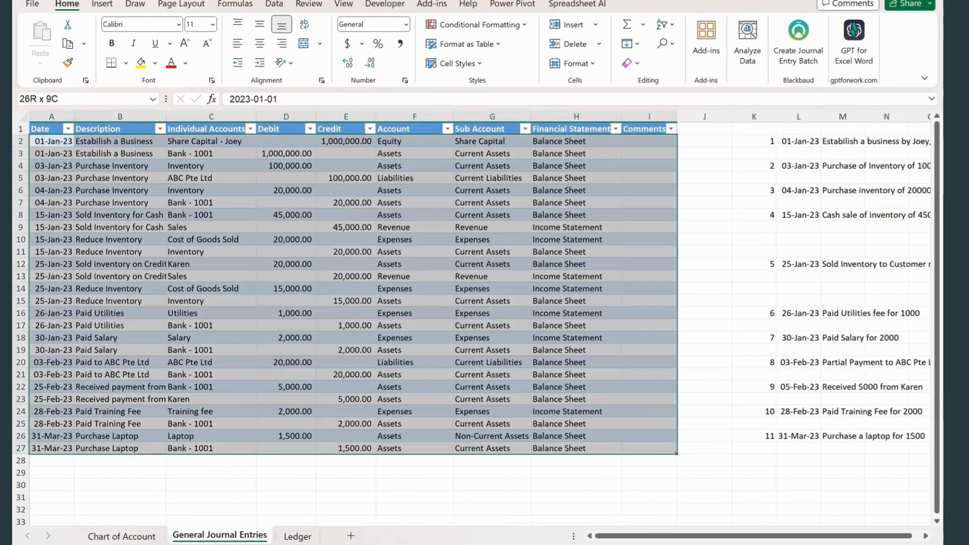
{"action": "left_click", "coordinate": [99, 6]}
{"action": "left_click", "coordinate": [43, 38]}
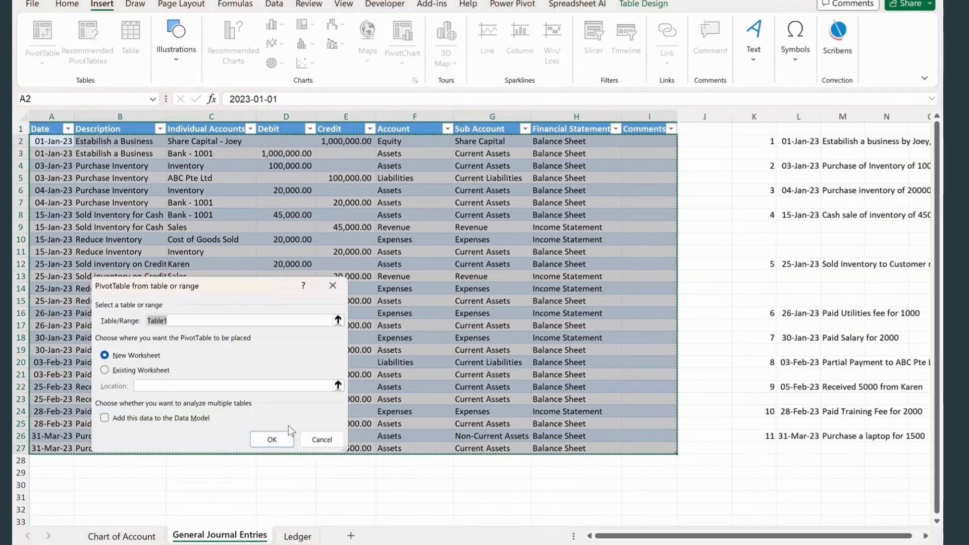
{"action": "left_click", "coordinate": [279, 441]}
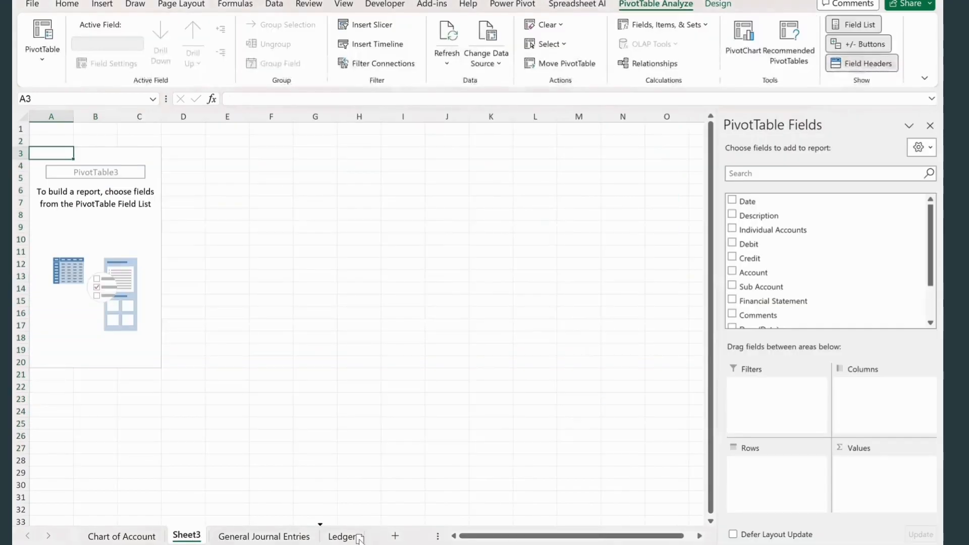
- Place the new PivotTable sheet after Ledger and rename it as Trial Balance
{"action": "right_click", "coordinate": [343, 539]}
{"action": "left_click", "coordinate": [386, 348]}
{"action": "type", "text": "Trial B"}
{"action": "key", "text": "Return"}
{"action": "type", "text": "alanc"}
{"action": "left_click", "coordinate": [392, 344]}
{"action": "left_click", "coordinate": [51, 204]}
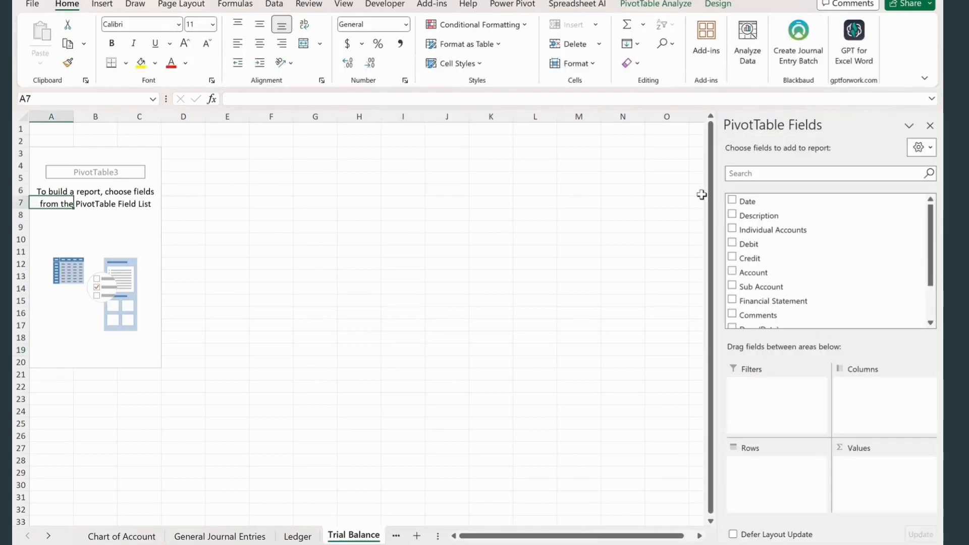
- Add Individual Accounts as rows and Debit, Credit and Balance as values in the trial balance PivotTable
{"action": "left_click", "coordinate": [733, 229]}
{"action": "left_click", "coordinate": [732, 245]}
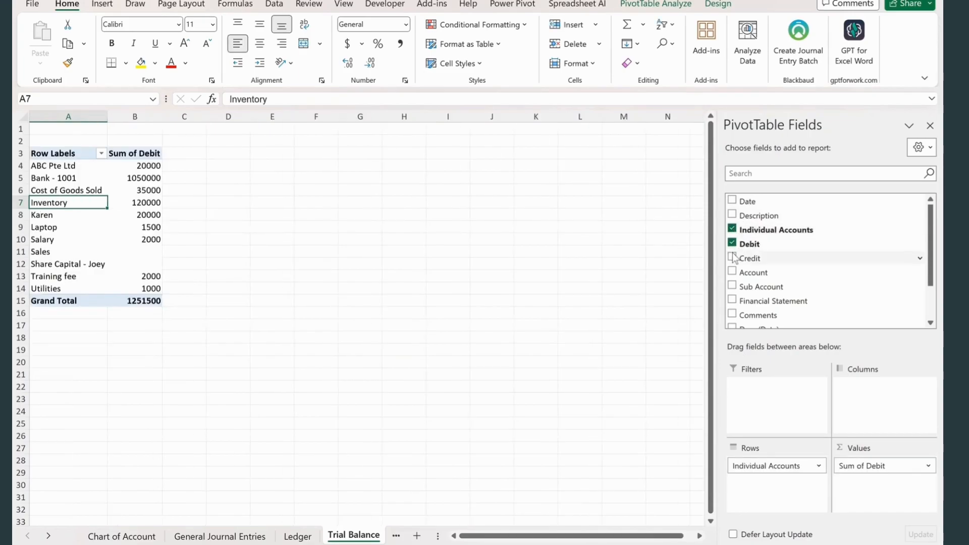
{"action": "left_click", "coordinate": [732, 258]}
{"action": "scroll", "coordinate": [742, 283], "scroll_direction": "down", "scroll_amount": 2}
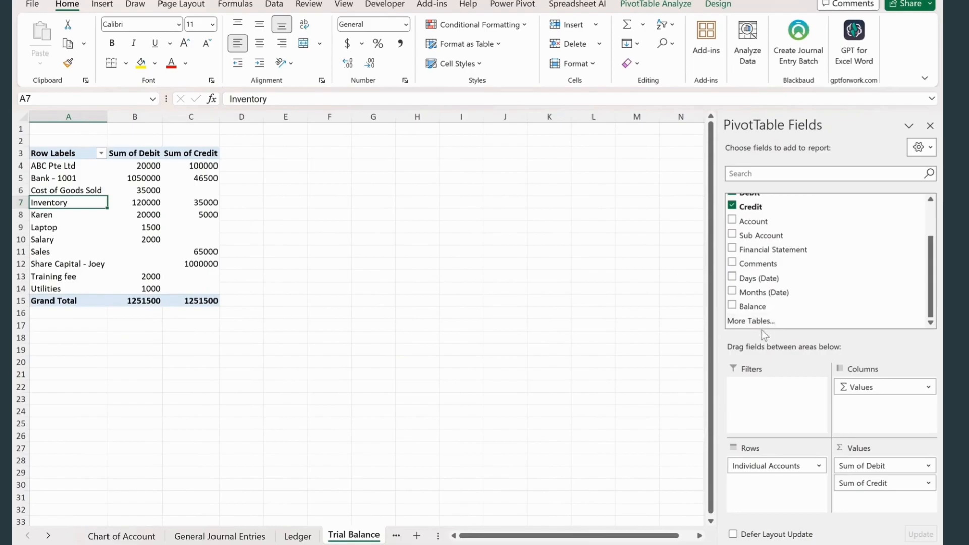
{"action": "left_click", "coordinate": [732, 306]}
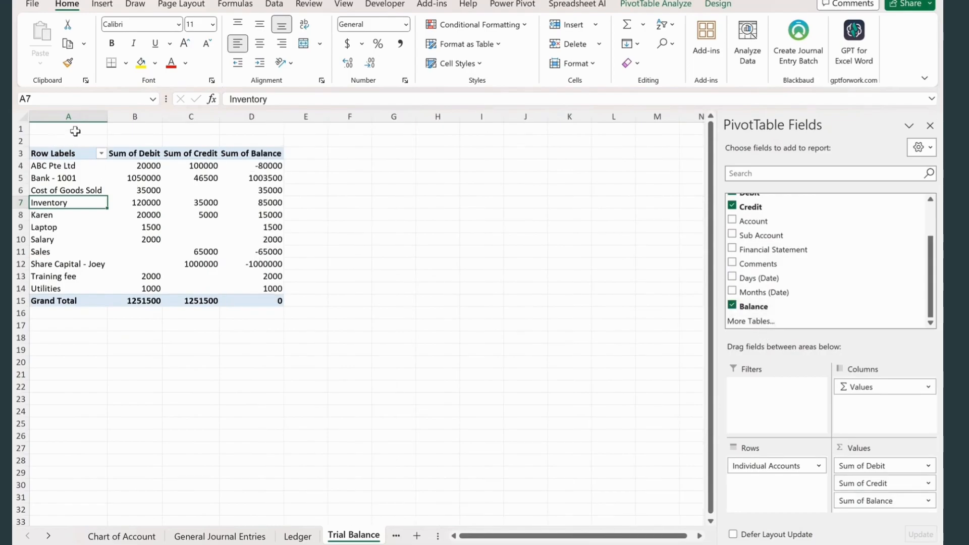
- Delete the empty first row above the trial balance PivotTable
{"action": "left_click", "coordinate": [22, 120]}
{"action": "left_click", "coordinate": [21, 129]}
{"action": "key", "text": "ctrl+minus"}
- Enter the title Trial Balance in A1 and format it bold at font size 16
{"action": "left_click", "coordinate": [81, 129]}
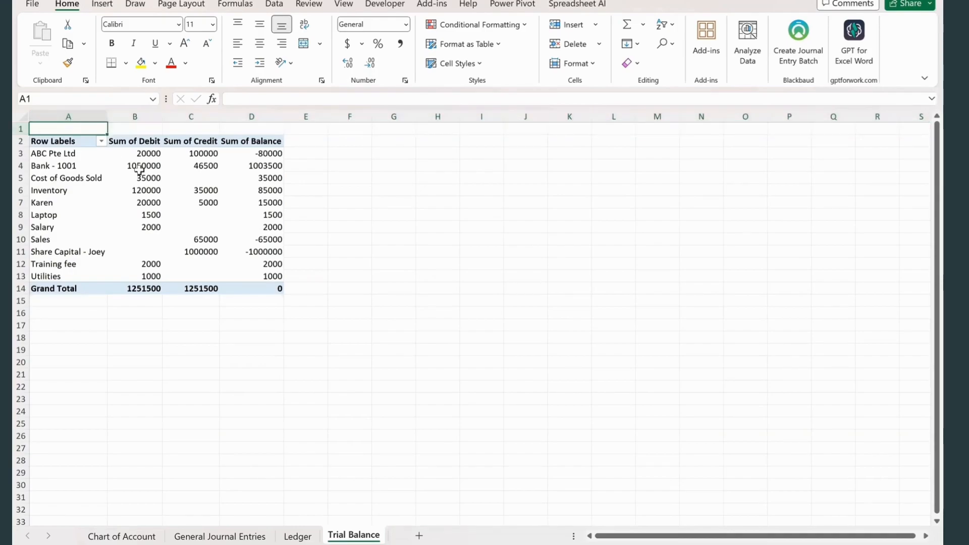
{"action": "type", "text": "Trial B"}
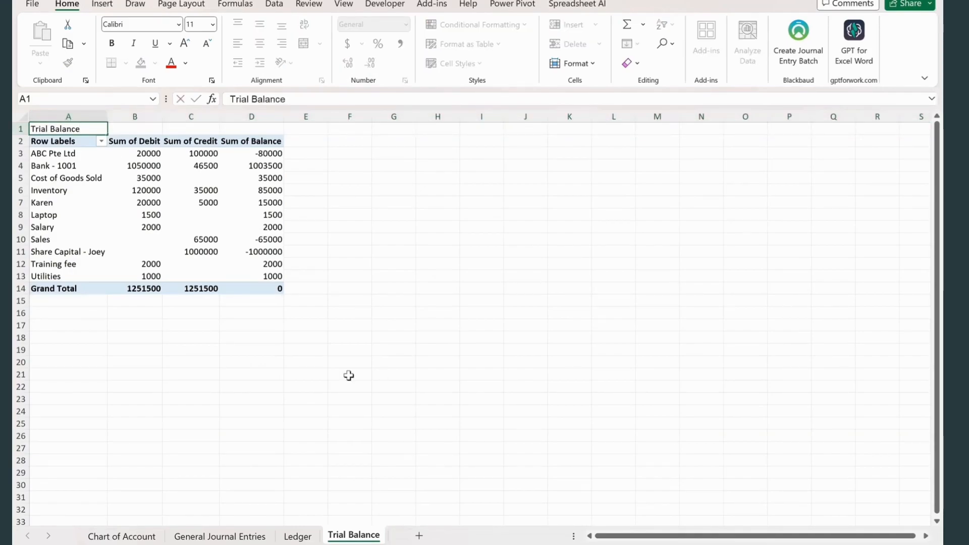
{"action": "type", "text": "alance"}
{"action": "key", "text": "Return"}
{"action": "left_click", "coordinate": [76, 128]}
{"action": "key", "text": "ctrl+b"}
{"action": "left_click", "coordinate": [212, 24]}
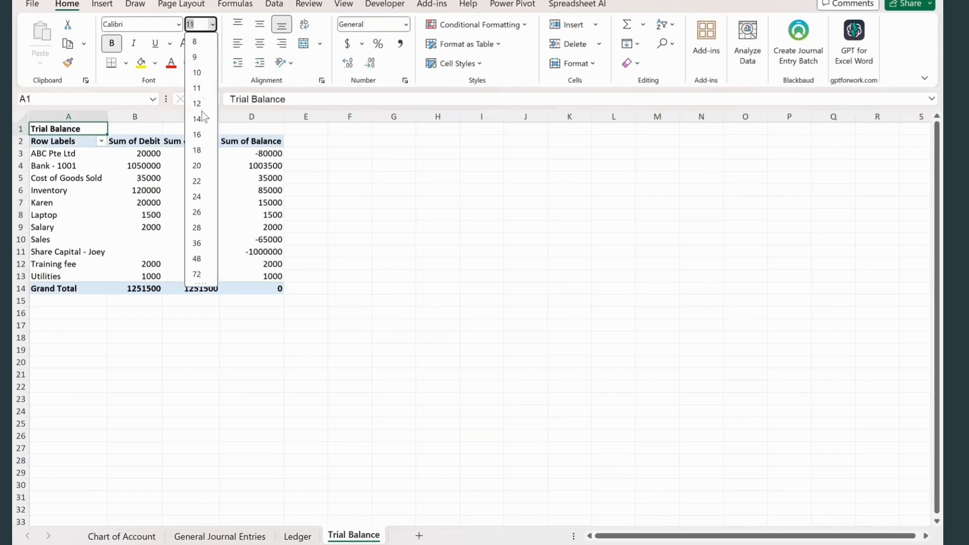
{"action": "left_click", "coordinate": [196, 139]}
{"action": "left_click", "coordinate": [345, 427]}
- Format the trial balance values in B3:D14 with thousands separators and no decimals, and adjust the PivotTable options
{"action": "left_click_drag", "start_coordinate": [135, 159], "coordinate": [240, 289]}
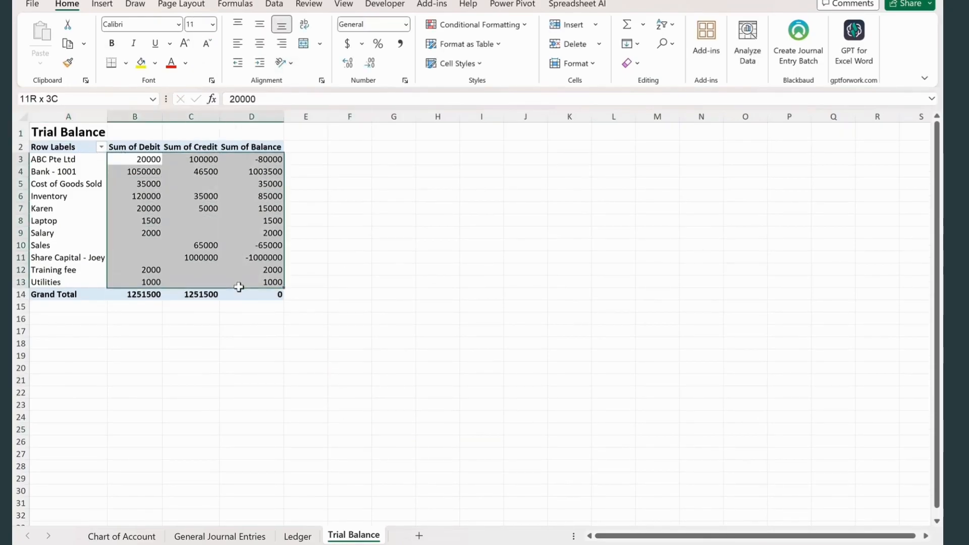
{"action": "left_click", "coordinate": [400, 43]}
{"action": "left_click", "coordinate": [373, 65]}
{"action": "left_click", "coordinate": [372, 65]}
{"action": "right_click", "coordinate": [251, 221]}
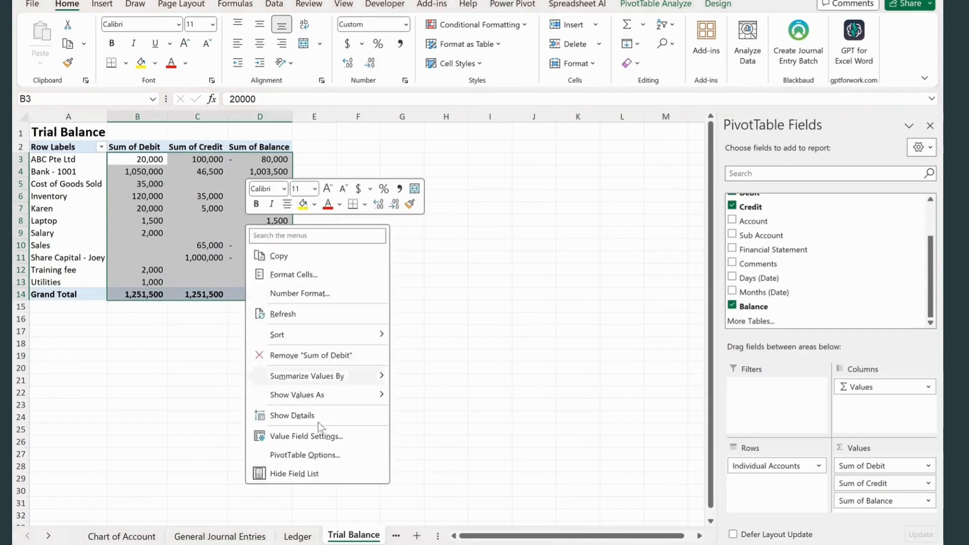
{"action": "left_click", "coordinate": [312, 457]}
{"action": "left_click", "coordinate": [230, 441]}
{"action": "left_click", "coordinate": [357, 538]}
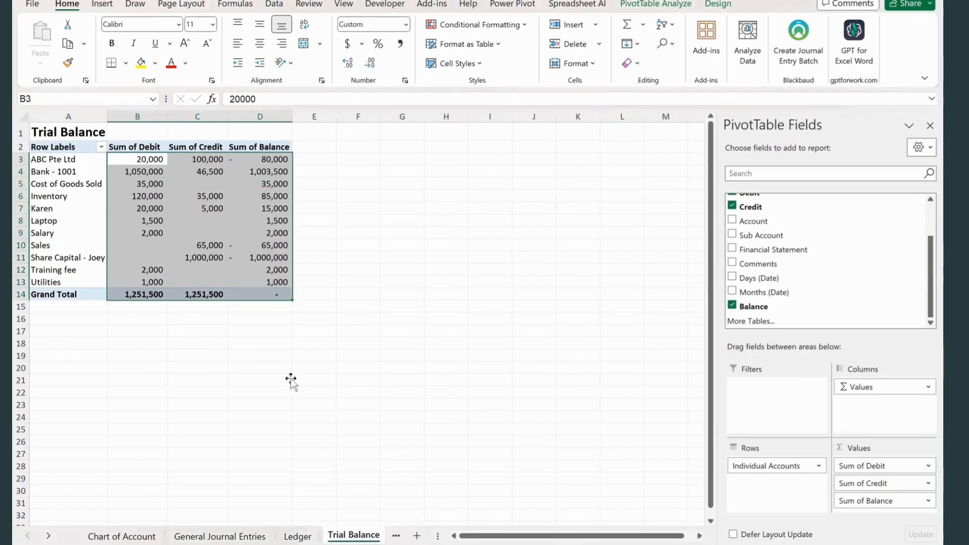
{"action": "left_click", "coordinate": [288, 380]}
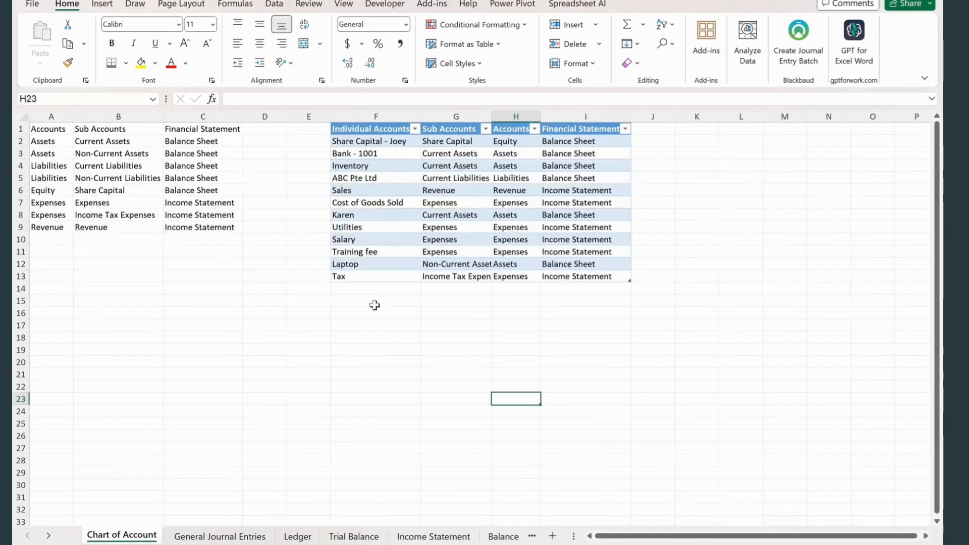
- Enter Tax Payable in F14 as a new individual account on the Chart of Account sheet
{"action": "left_click", "coordinate": [374, 288]}
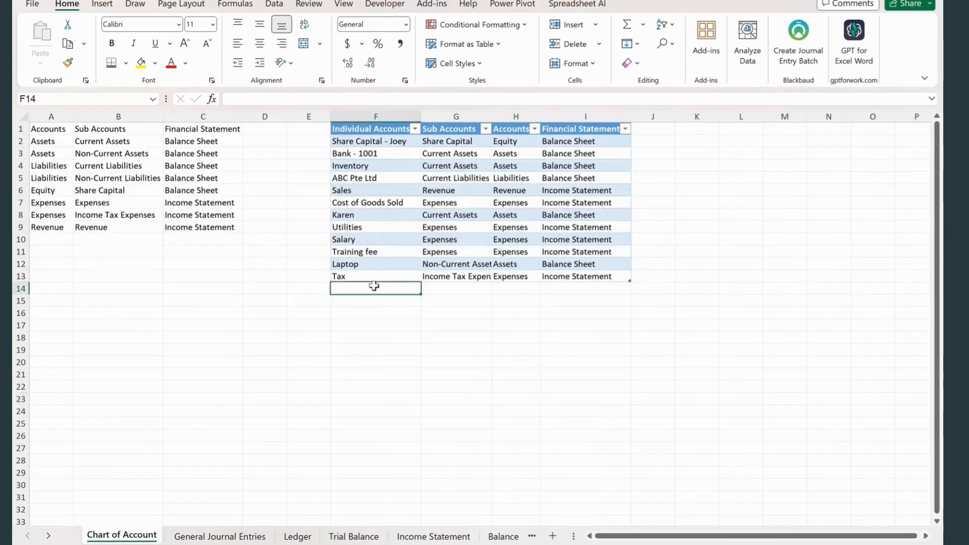
{"action": "type", "text": "Ts"}
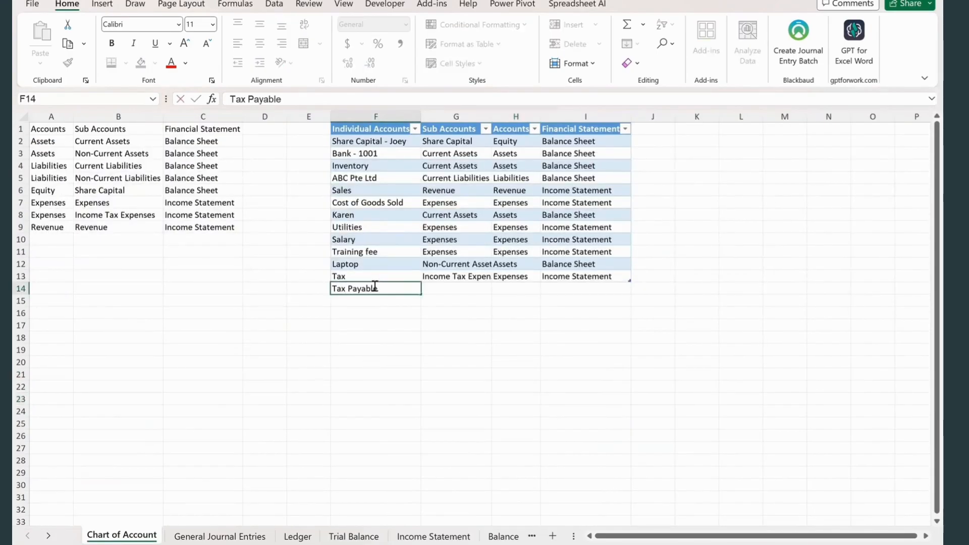
{"action": "key", "text": "Tab"}
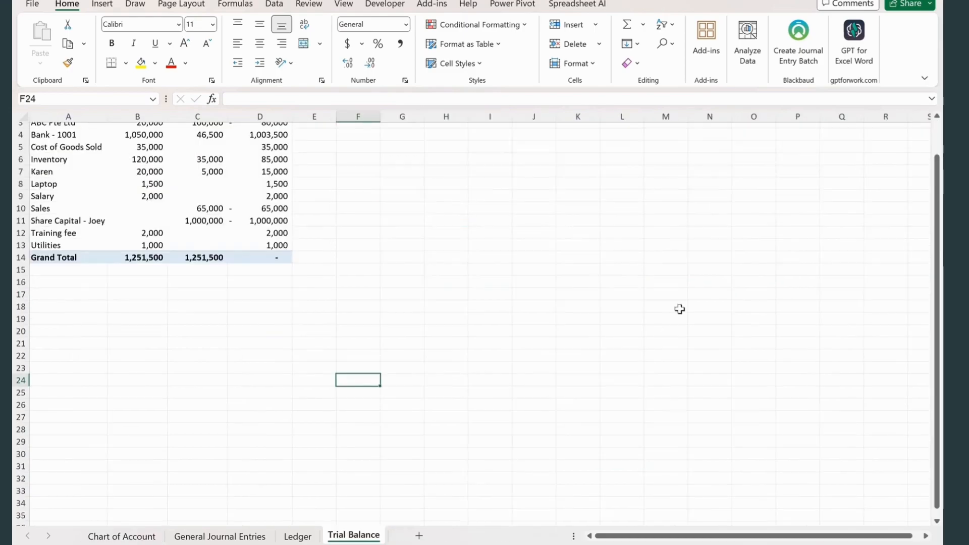
- Add a new worksheet named Income Statement and place it after the Trial Balance sheet
{"action": "left_click", "coordinate": [682, 392]}
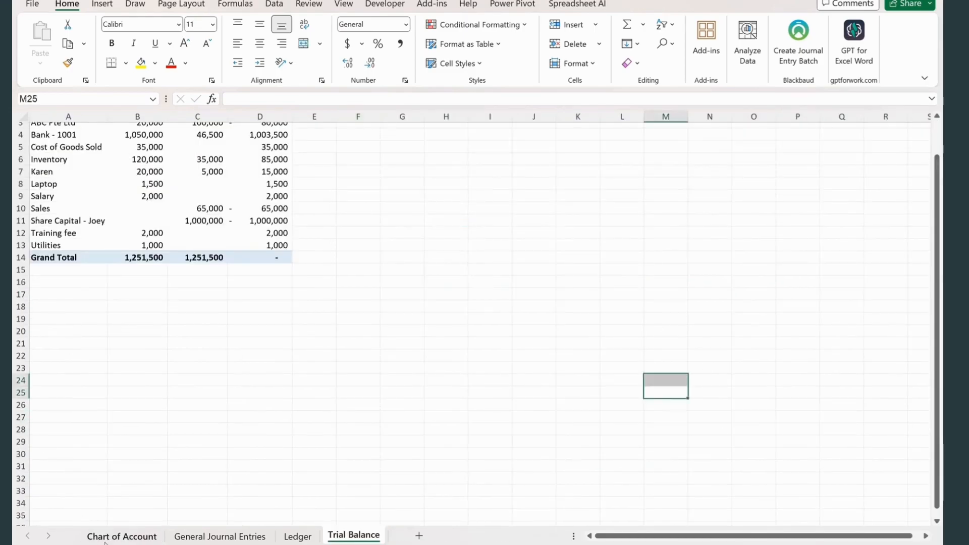
{"action": "left_click", "coordinate": [122, 536]}
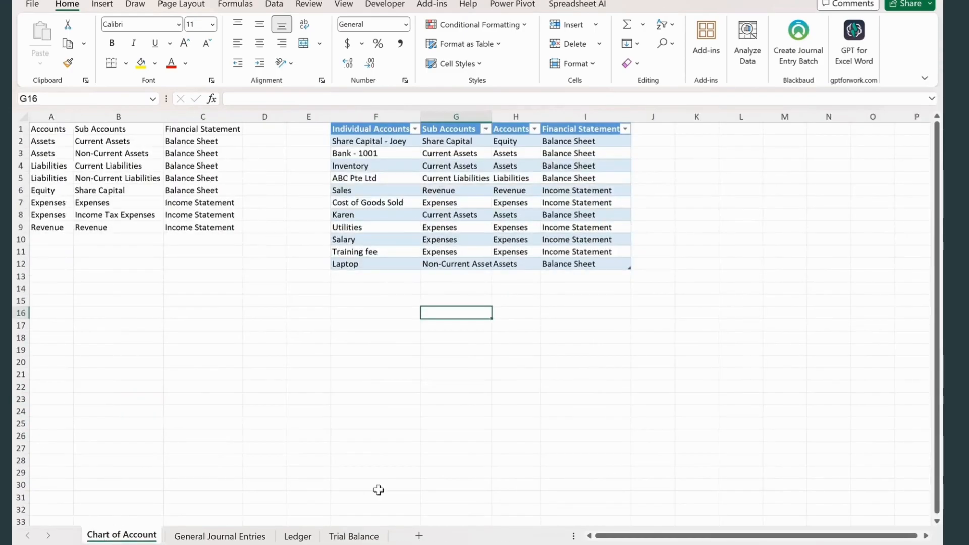
{"action": "left_click", "coordinate": [419, 536]}
{"action": "right_click", "coordinate": [192, 538]}
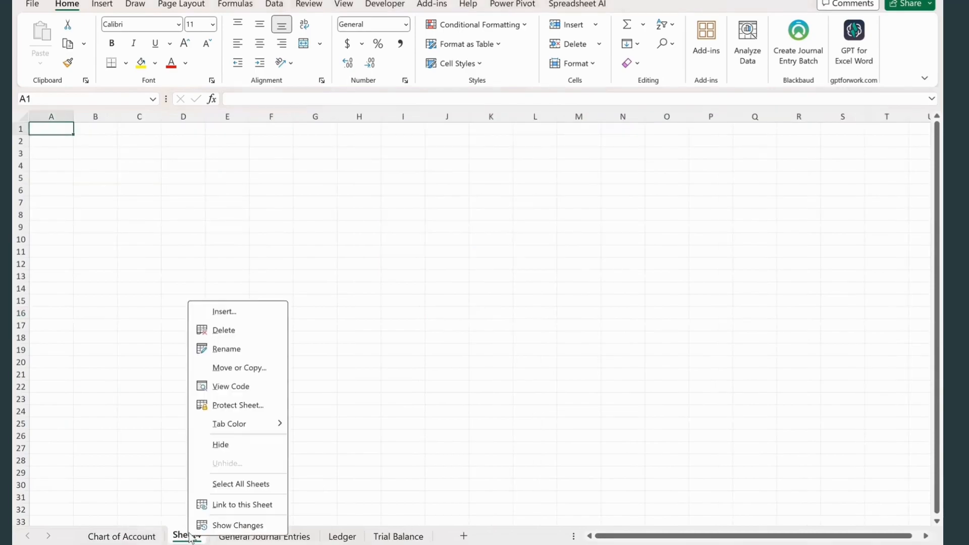
{"action": "left_click", "coordinate": [235, 349]}
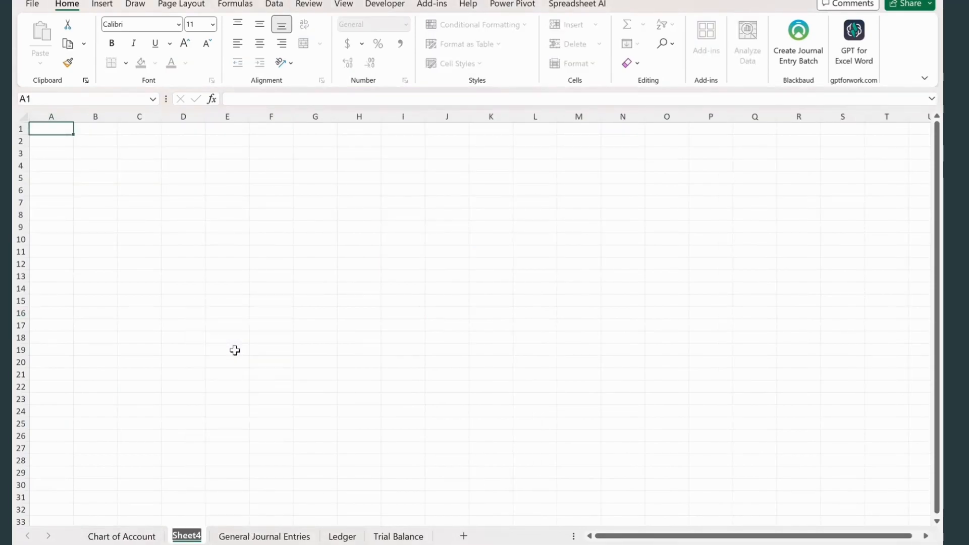
{"action": "type", "text": "Income S"}
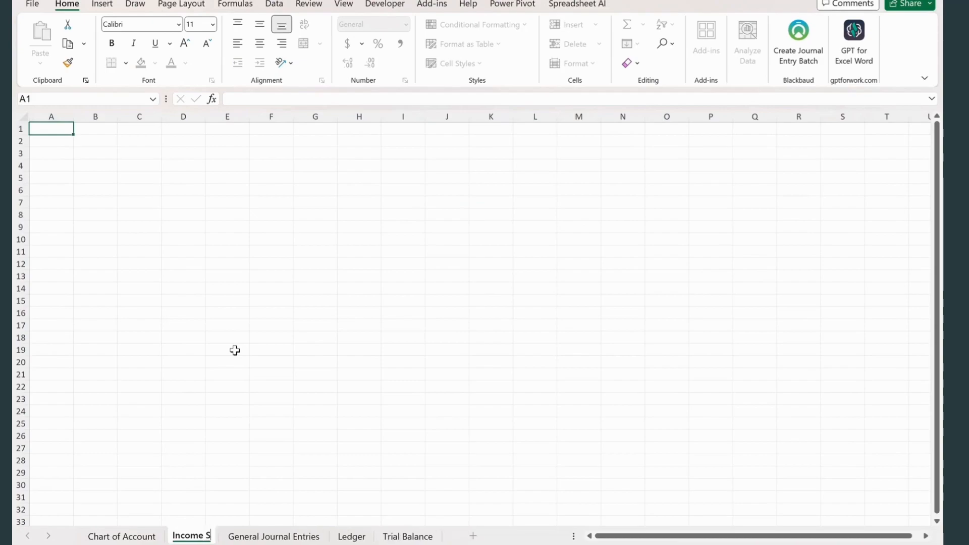
{"action": "type", "text": "ta"}
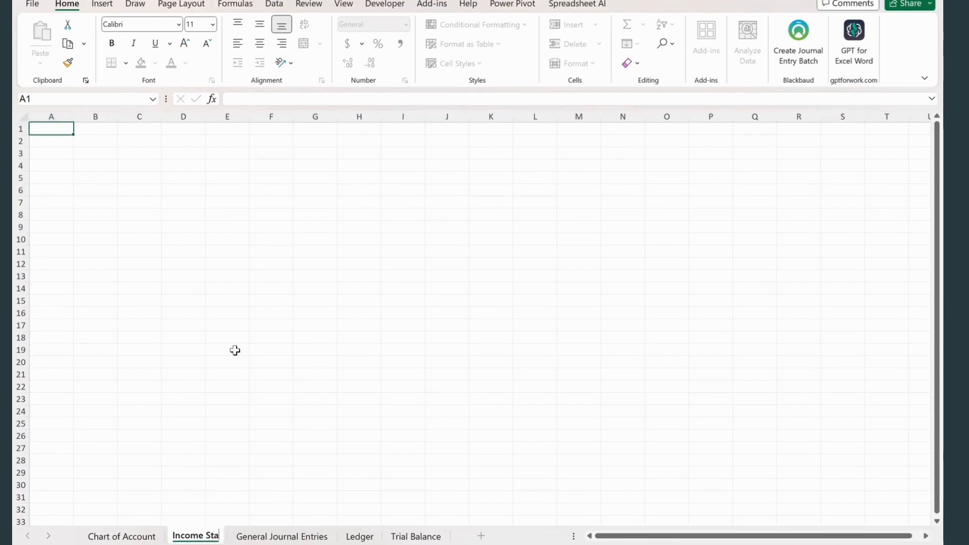
{"action": "type", "text": "tement"}
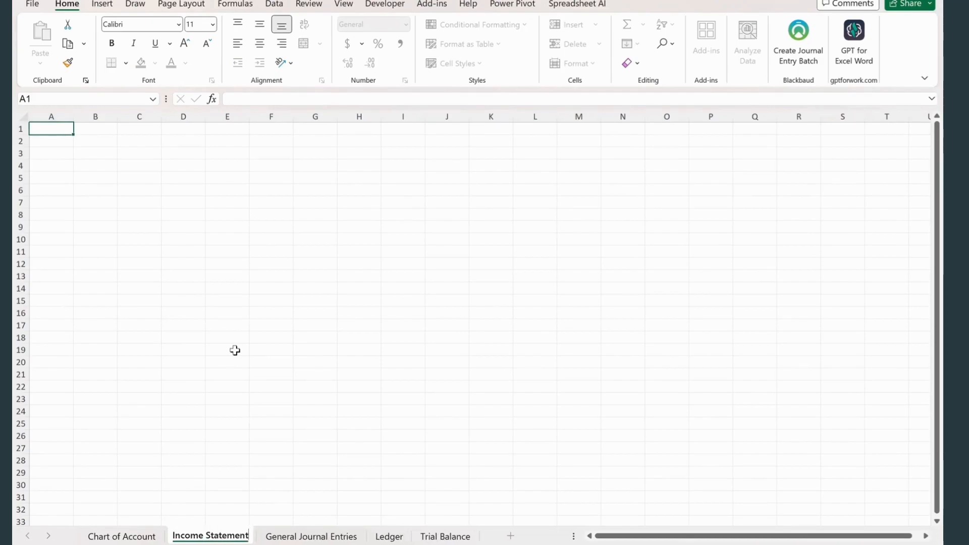
{"action": "left_click_drag", "start_coordinate": [237, 349], "coordinate": [239, 338]}
{"action": "left_click_drag", "start_coordinate": [243, 536], "coordinate": [492, 538]}
{"action": "left_click", "coordinate": [371, 402]}
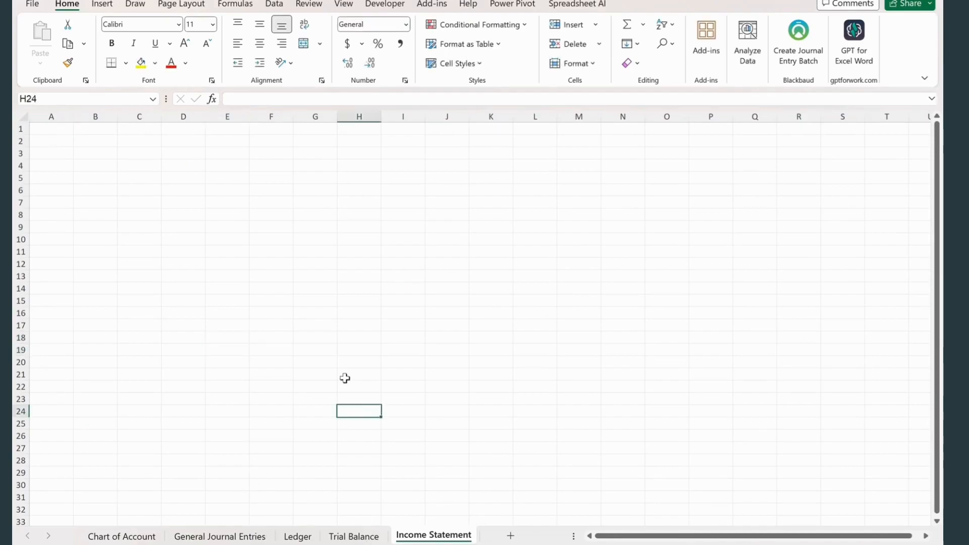
- Add another worksheet after Income Statement and name it Balance Sheet
{"action": "left_click", "coordinate": [511, 536]}
{"action": "right_click", "coordinate": [492, 538]}
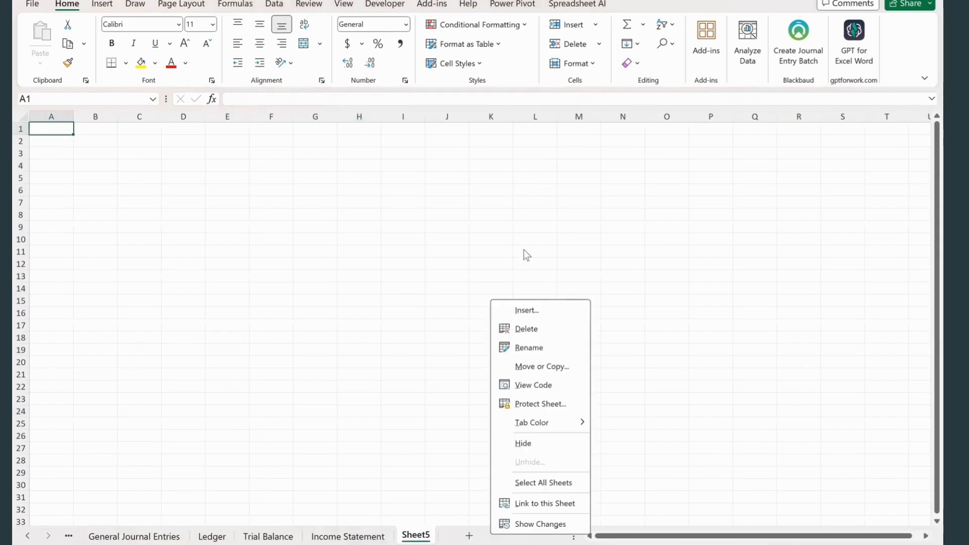
{"action": "left_click", "coordinate": [523, 346]}
{"action": "type", "text": "Balance Sheet"}
{"action": "left_click", "coordinate": [522, 344]}
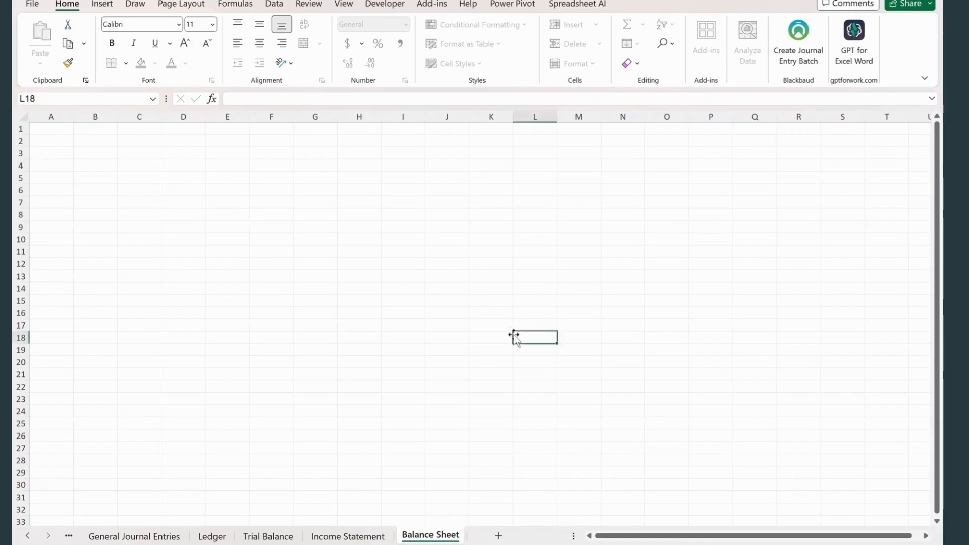
- On the Income Statement sheet, narrow column A and draw an outside border around B2:H24
{"action": "left_click", "coordinate": [346, 535]}
{"action": "left_click_drag", "start_coordinate": [70, 140], "coordinate": [329, 412]}
{"action": "left_click", "coordinate": [201, 178]}
- Enter JM Pte Ltd in B2 of the Income Statement sheet and center it across B2:H2
{"action": "left_click", "coordinate": [76, 140]}
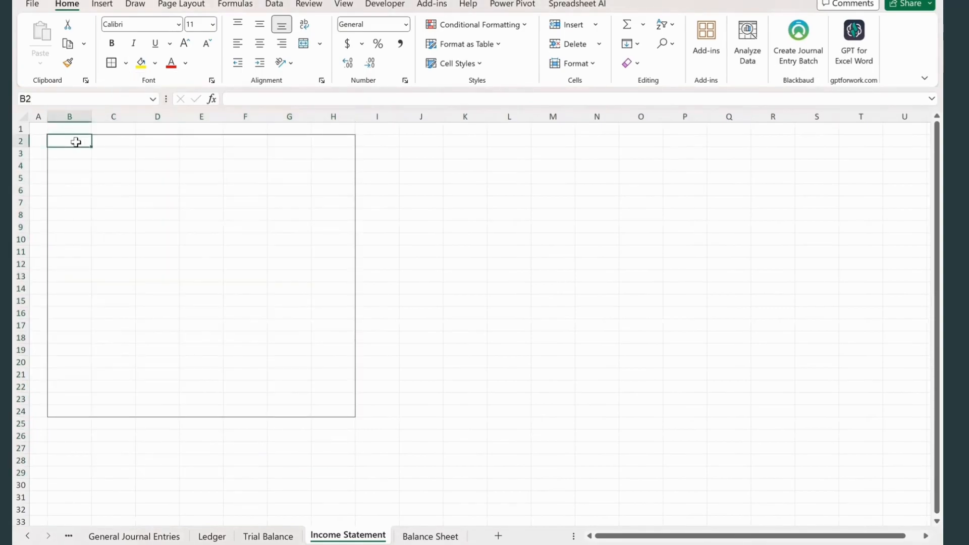
{"action": "type", "text": "JM"}
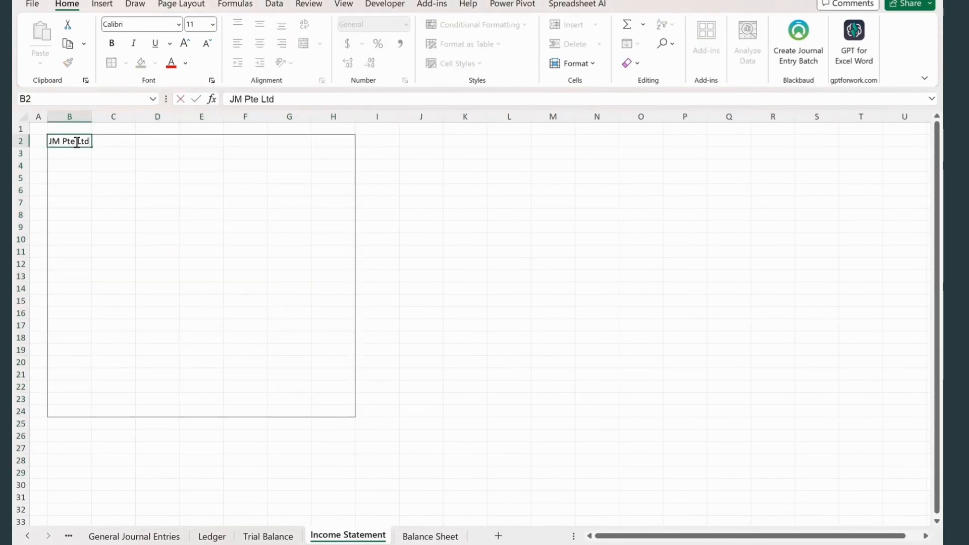
{"action": "type", "text": " Pte Ltd"}
{"action": "key", "text": "ctrl+Return"}
{"action": "left_click_drag", "start_coordinate": [71, 141], "coordinate": [330, 142]}
{"action": "key", "text": "ctrl+1"}
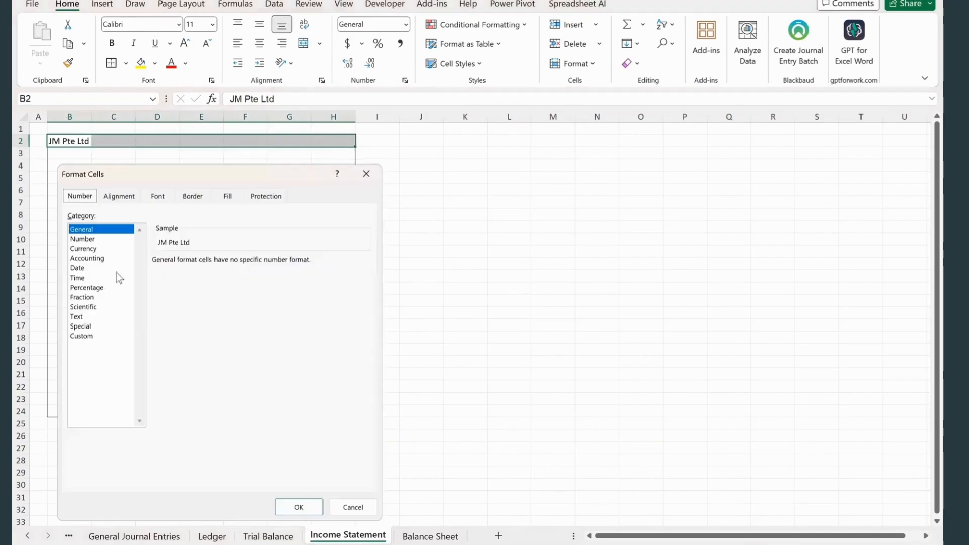
{"action": "left_click", "coordinate": [120, 196]}
{"action": "left_click", "coordinate": [154, 245]}
{"action": "left_click", "coordinate": [108, 316]}
{"action": "left_click", "coordinate": [299, 507]}
{"action": "left_click", "coordinate": [203, 205]}
- Enlarge the font of the JM Pte Ltd title in B2 and make it bold
{"action": "left_click", "coordinate": [71, 141]}
{"action": "left_click", "coordinate": [212, 24]}
{"action": "left_click", "coordinate": [198, 165]}
{"action": "key", "text": "ctrl+b"}
{"action": "left_click", "coordinate": [146, 235]}
- Enter Income Statement in B3 and "for the Period 01 Jan 2023 to 31 Mar 2023" in B4
{"action": "left_click", "coordinate": [71, 158]}
{"action": "type", "text": "Income Statement"}
{"action": "left_click", "coordinate": [75, 175]}
{"action": "type", "text": "for the Period 01 Jan 2023 to 31 Mar 2023"}
{"action": "left_click", "coordinate": [108, 199]}
- Make the Income Statement heading in B3 bold and increase its font size
{"action": "left_click", "coordinate": [75, 163]}
{"action": "key", "text": "ctrl+b"}
{"action": "left_click", "coordinate": [213, 25]}
{"action": "left_click", "coordinate": [196, 120]}
{"action": "left_click", "coordinate": [142, 191]}
- Center the statement heading and period line across columns B to H in rows 3 and 4
{"action": "left_click_drag", "start_coordinate": [75, 165], "coordinate": [331, 177]}
{"action": "key", "text": "ctrl+1"}
{"action": "left_click", "coordinate": [158, 244]}
{"action": "left_click", "coordinate": [116, 318]}
{"action": "left_click", "coordinate": [299, 507]}
{"action": "left_click", "coordinate": [206, 253]}
{"action": "scroll", "coordinate": [197, 283], "scroll_direction": "up", "scroll_amount": 3}
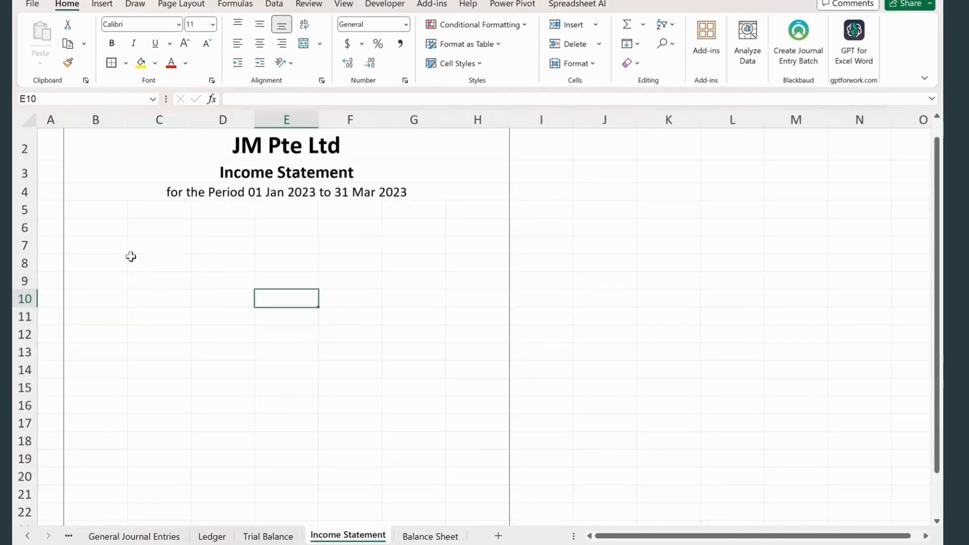
- Enter the labels Sales, Cost of Goods Sold and Gross Profit in C6, C7 and C8
{"action": "left_click", "coordinate": [183, 228]}
{"action": "type", "text": "Sales"}
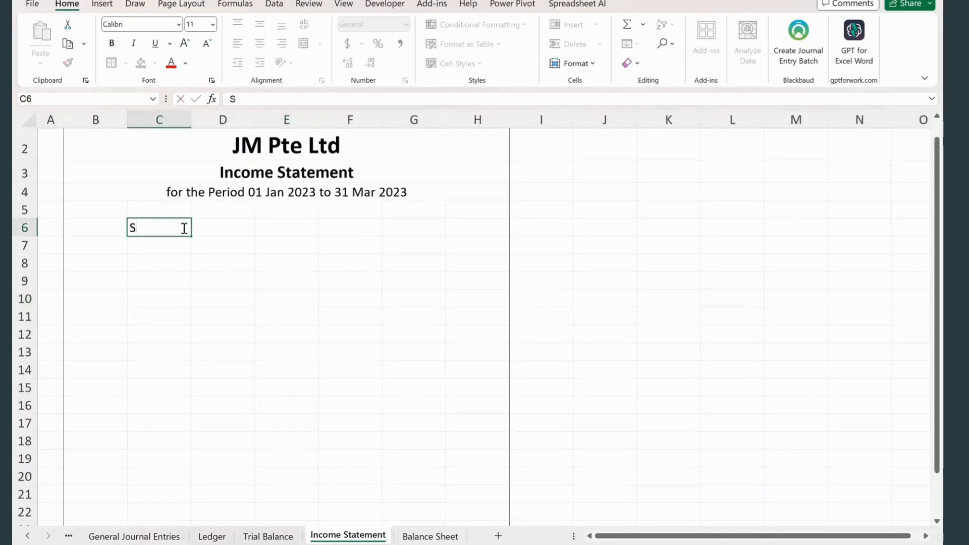
{"action": "left_click", "coordinate": [176, 246]}
{"action": "type", "text": "Cost of Goods Sold"}
{"action": "left_click", "coordinate": [165, 263]}
{"action": "type", "text": "Gross Profit"}
{"action": "left_click", "coordinate": [159, 352]}
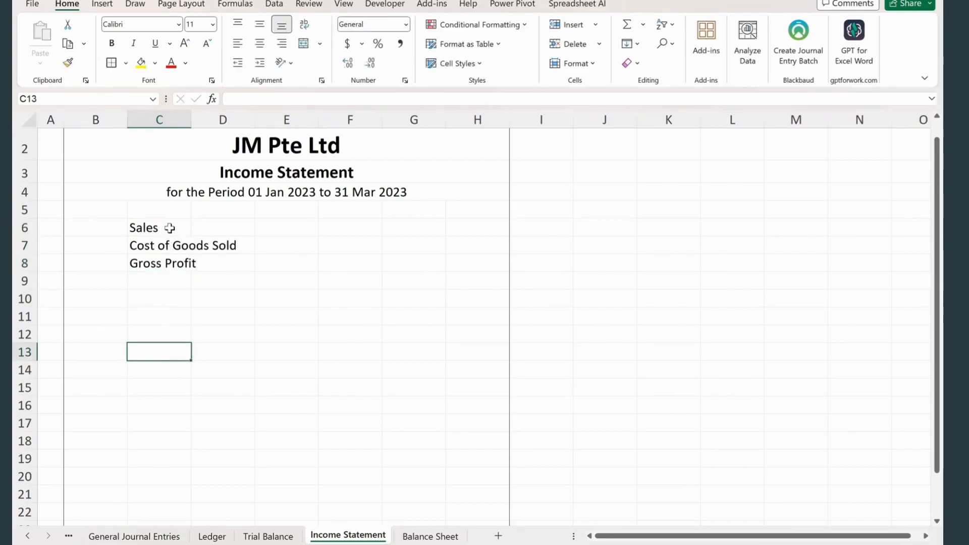
- Make the Sales and Gross Profit labels bold
{"action": "left_click", "coordinate": [168, 231]}
{"action": "key", "text": "ctrl+b"}
{"action": "left_click", "coordinate": [165, 263]}
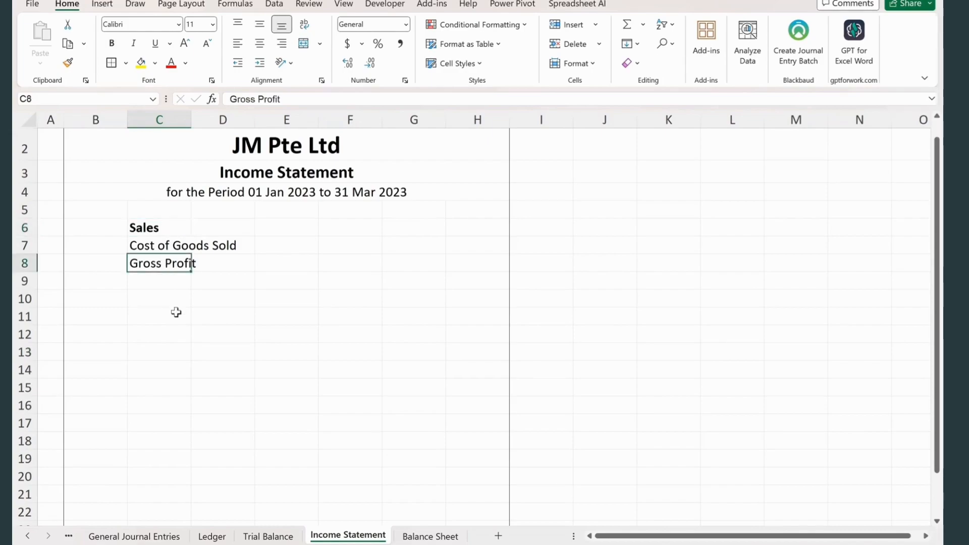
{"action": "key", "text": "ctrl+b"}
{"action": "left_click", "coordinate": [170, 333]}
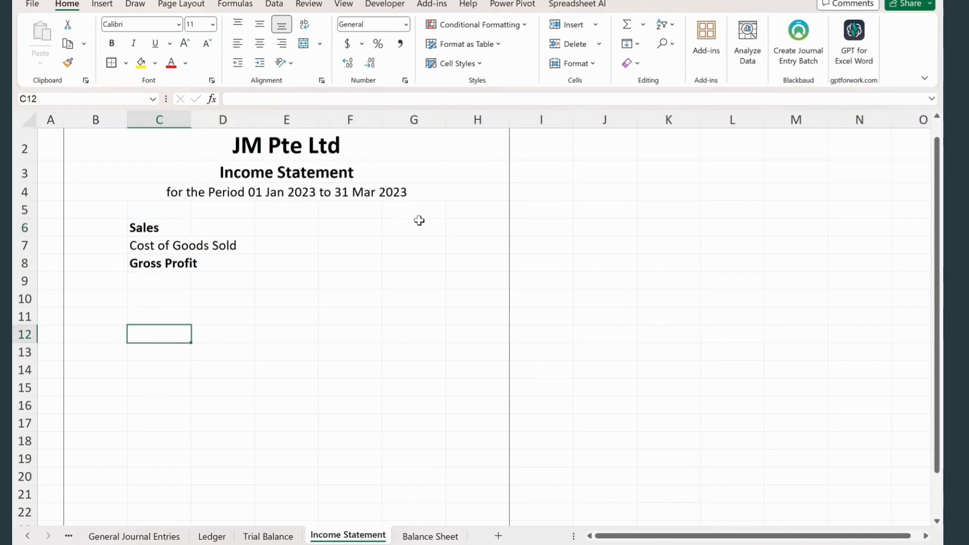
- On the Trial Balance PivotTable, add Financial Statement to the rows above Individual Accounts and fit column A to its contents
{"action": "left_click", "coordinate": [414, 229]}
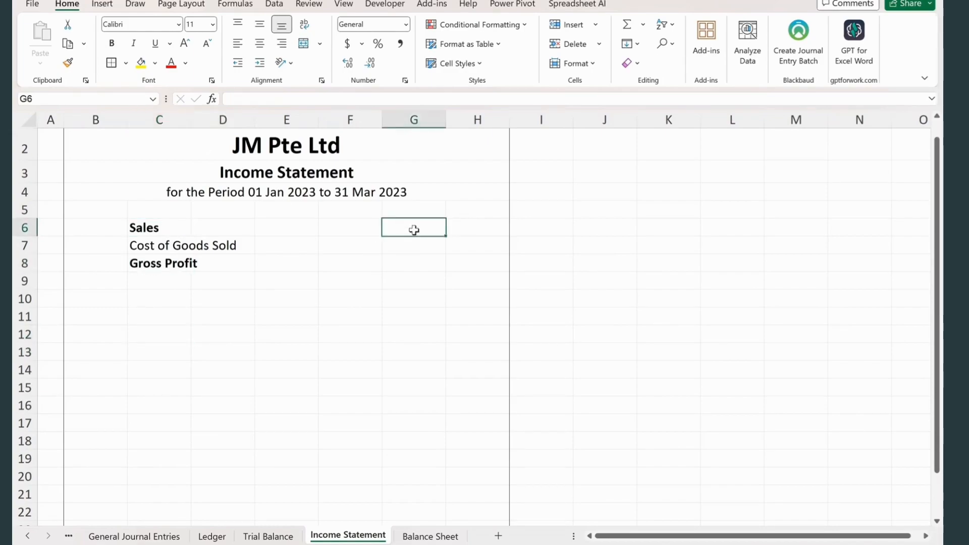
{"action": "left_click", "coordinate": [212, 536]}
{"action": "left_click", "coordinate": [268, 536]}
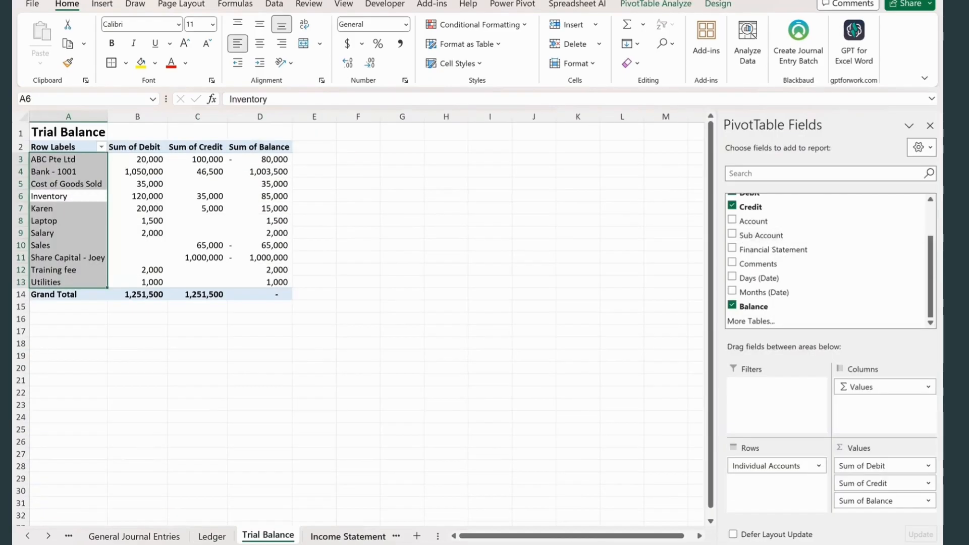
{"action": "left_click", "coordinate": [340, 539]}
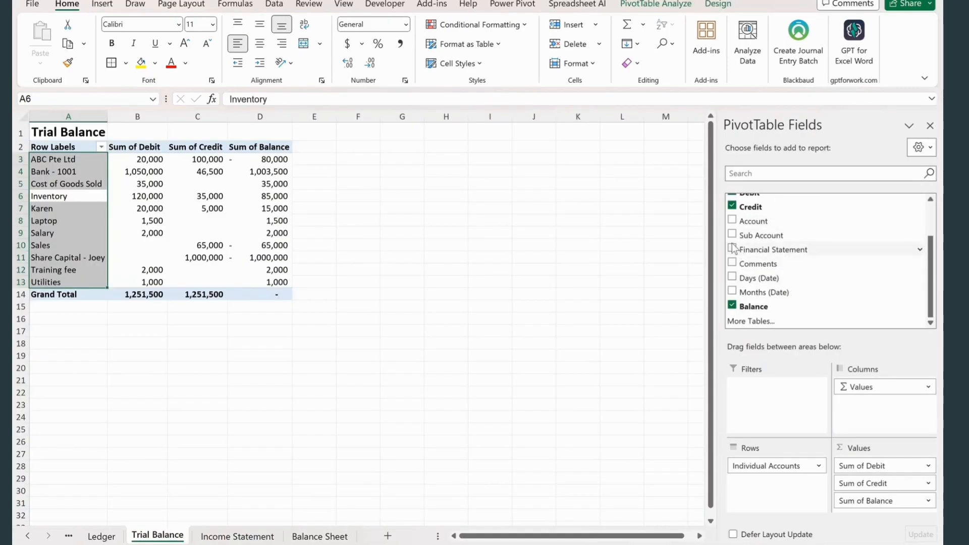
{"action": "left_click_drag", "start_coordinate": [735, 252], "coordinate": [787, 463]}
{"action": "double_click", "coordinate": [107, 115]}
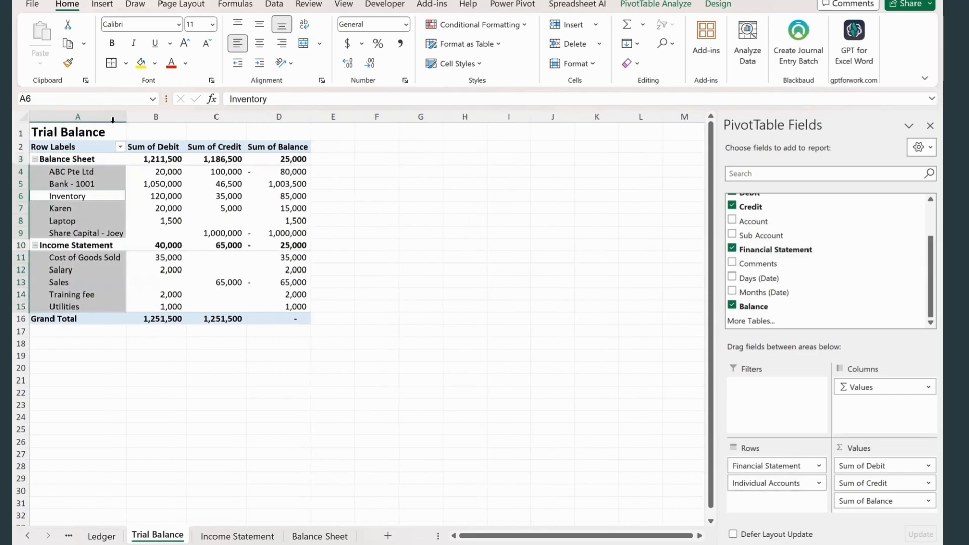
{"action": "left_click", "coordinate": [402, 247]}
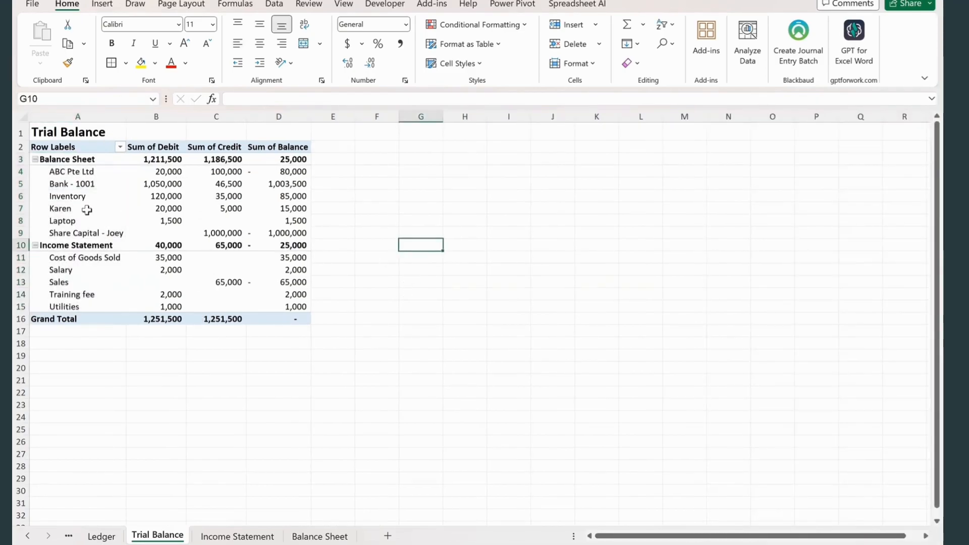
- Show the Trial Balance PivotTable in tabular form with all item labels repeated and no subtotals
{"action": "left_click", "coordinate": [72, 198]}
{"action": "left_click", "coordinate": [718, 4]}
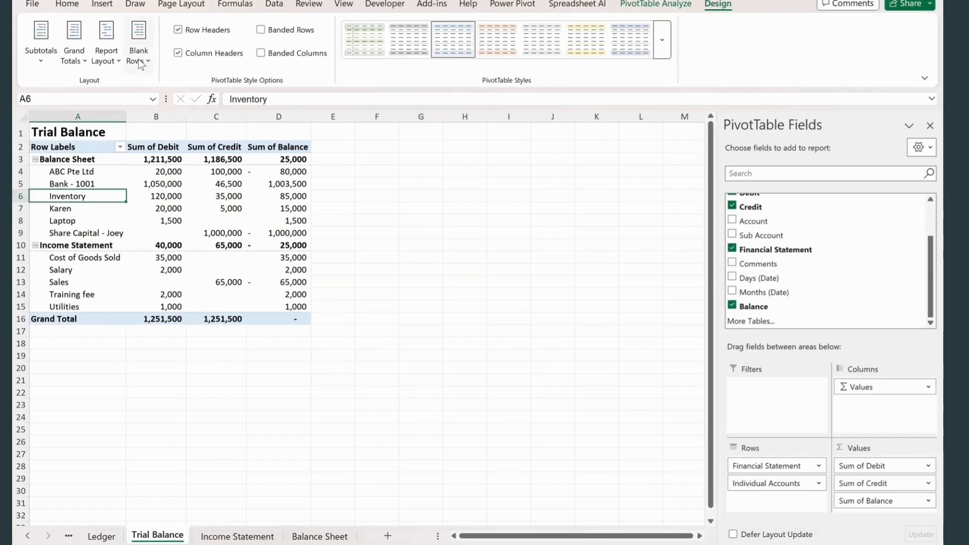
{"action": "left_click", "coordinate": [106, 48]}
{"action": "left_click", "coordinate": [147, 145]}
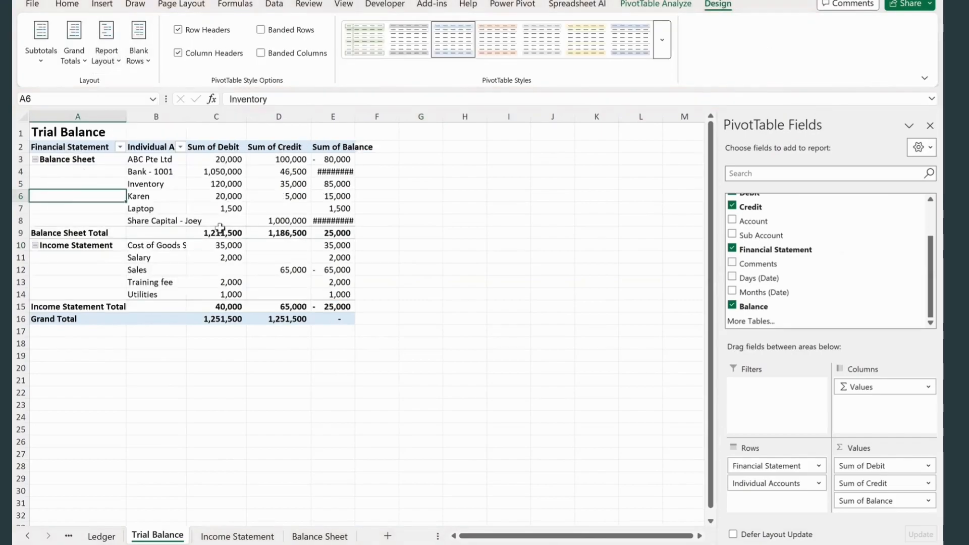
{"action": "left_click", "coordinate": [104, 60]}
{"action": "left_click", "coordinate": [152, 173]}
{"action": "left_click", "coordinate": [41, 40]}
{"action": "left_click", "coordinate": [76, 91]}
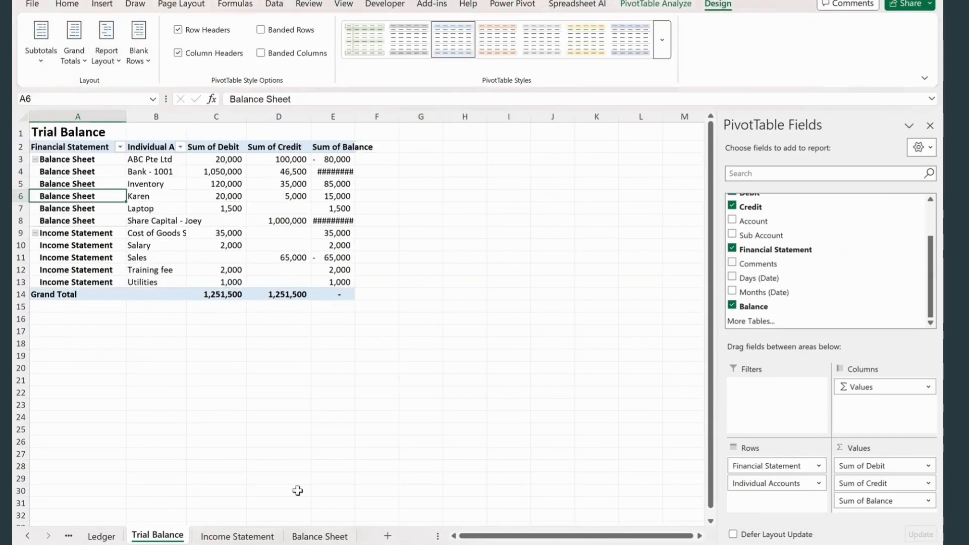
- Fit column B of the Trial Balance sheet to the account names
{"action": "left_click", "coordinate": [279, 380]}
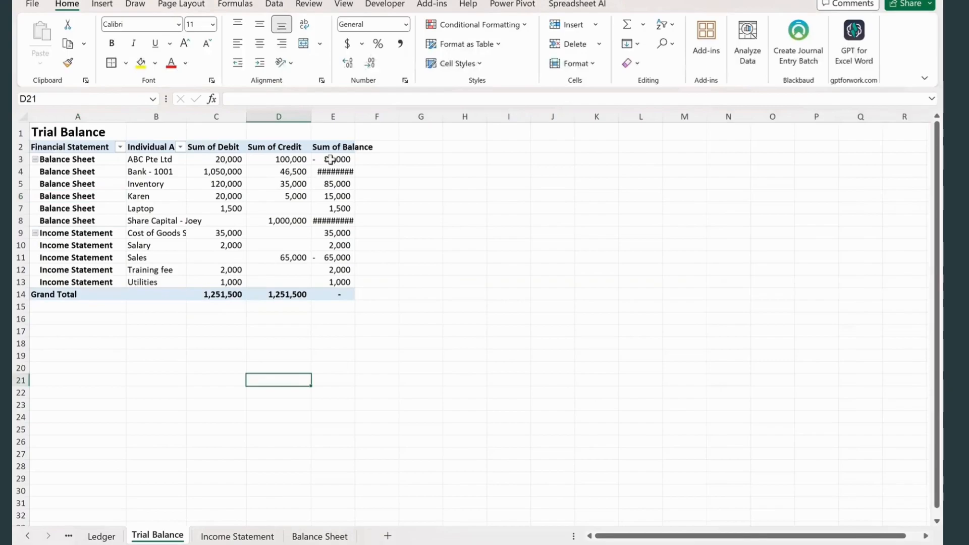
{"action": "double_click", "coordinate": [184, 118]}
{"action": "left_click", "coordinate": [149, 355]}
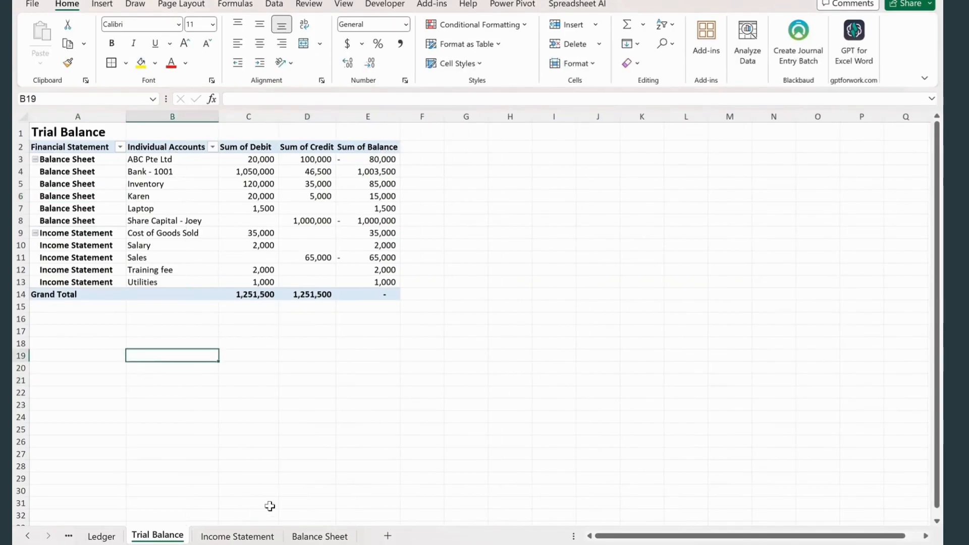
- In G6 of the Income Statement, enter an XLOOKUP of C6 in 'Trial Balance'!B2:B13 returning E2:E13
{"action": "left_click", "coordinate": [320, 537]}
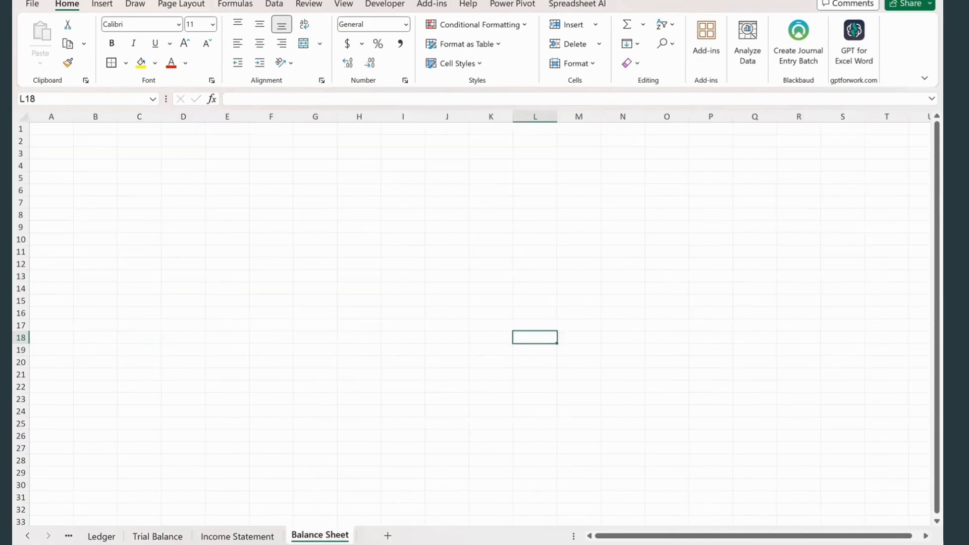
{"action": "key", "text": "ctrl+Page_Up"}
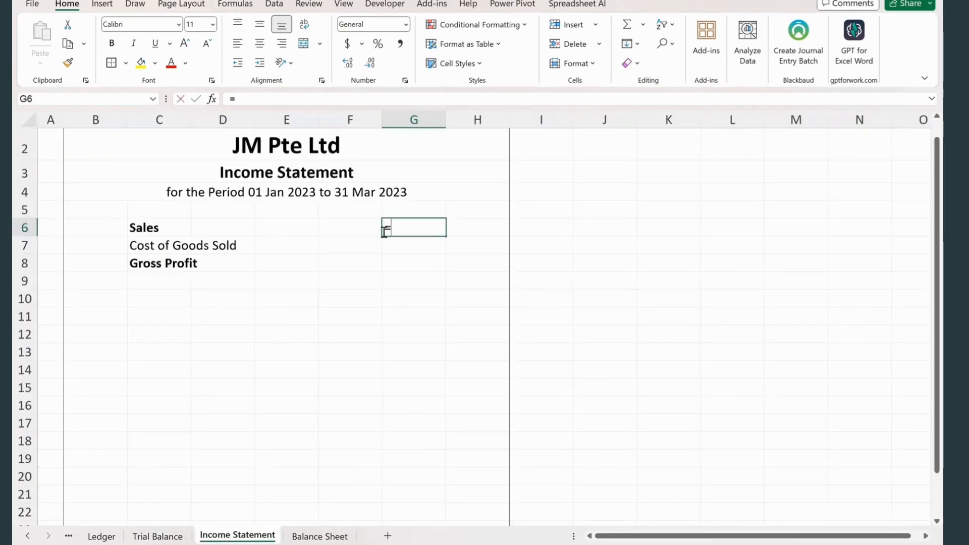
{"action": "type", "text": "=ma"}
{"action": "key", "text": "Escape"}
{"action": "type", "text": "=xl"}
{"action": "key", "text": "Tab"}
{"action": "left_click", "coordinate": [146, 230]}
{"action": "type", "text": ","}
{"action": "left_click", "coordinate": [158, 536]}
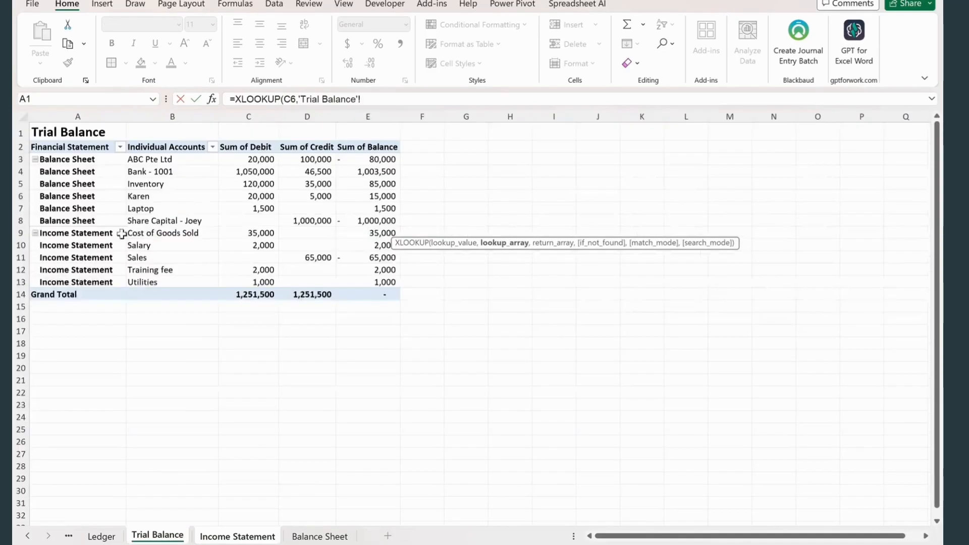
{"action": "left_click", "coordinate": [75, 150]}
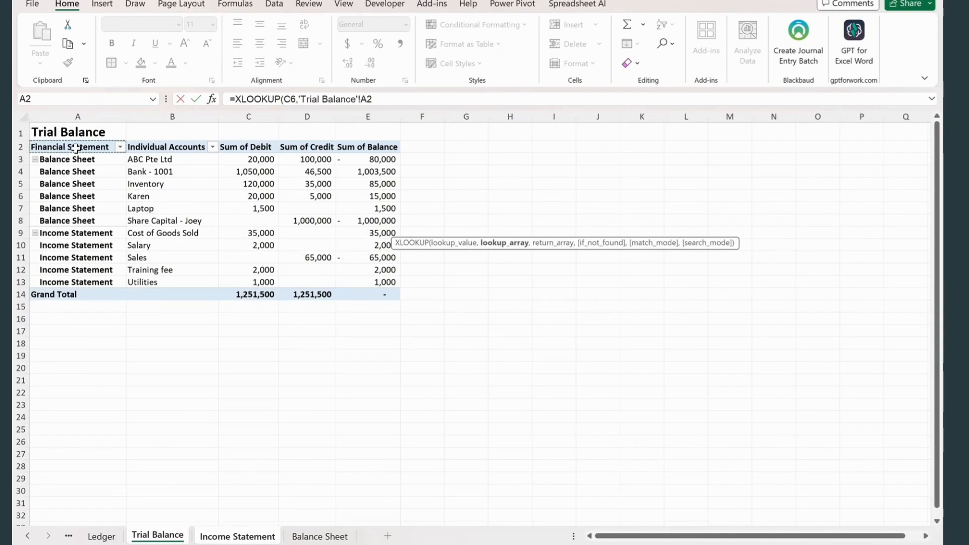
{"action": "left_click", "coordinate": [164, 147]}
{"action": "type", "text": ","}
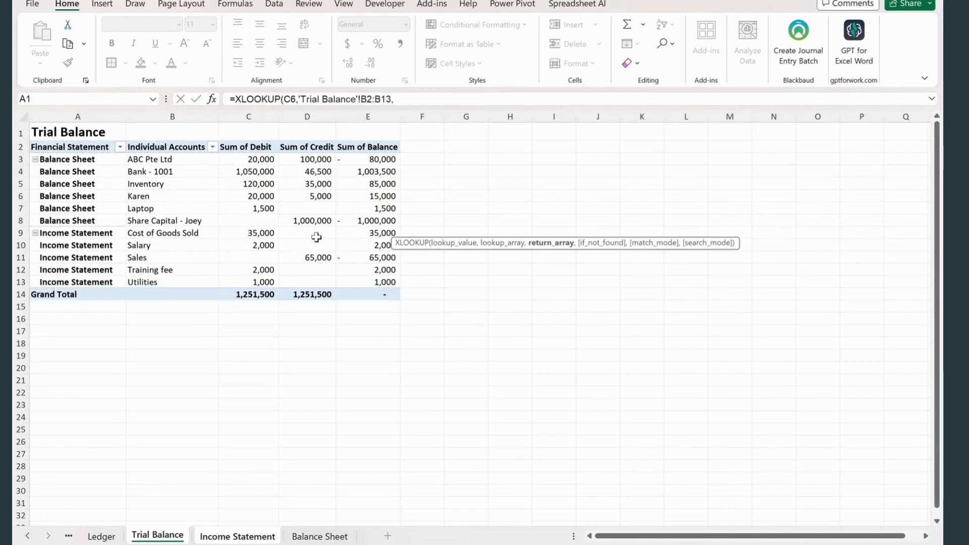
{"action": "left_click_drag", "start_coordinate": [376, 146], "coordinate": [376, 282]}
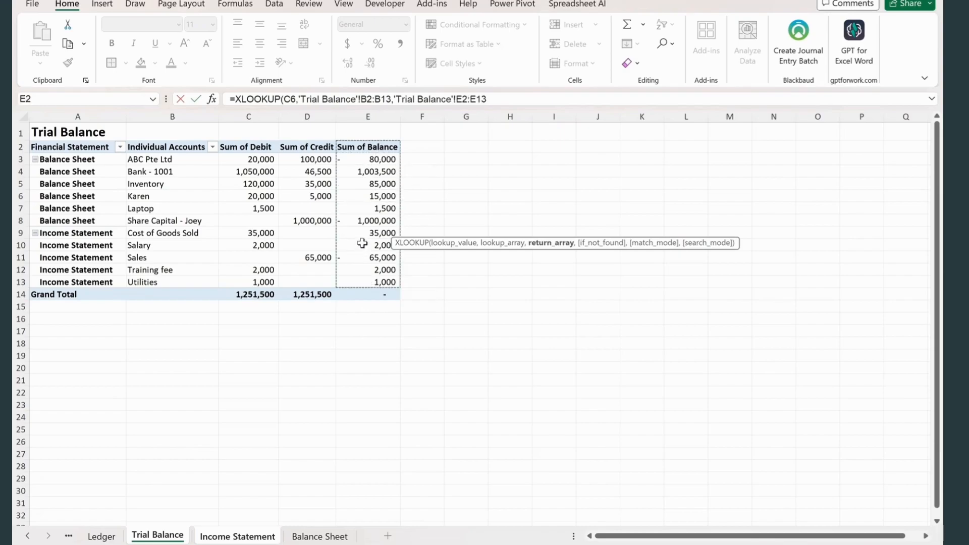
{"action": "type", "text": ")"}
{"action": "key", "text": "Return"}
- Multiply the XLOOKUP formula in G6 by -1 to reverse the sign of the Sales amount
{"action": "left_click", "coordinate": [424, 225]}
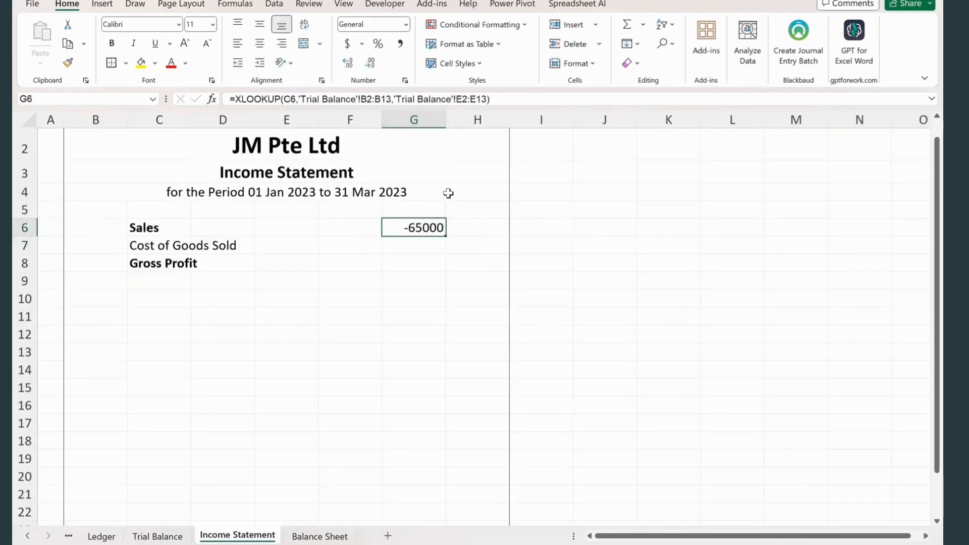
{"action": "left_click", "coordinate": [505, 98]}
{"action": "type", "text": "*"}
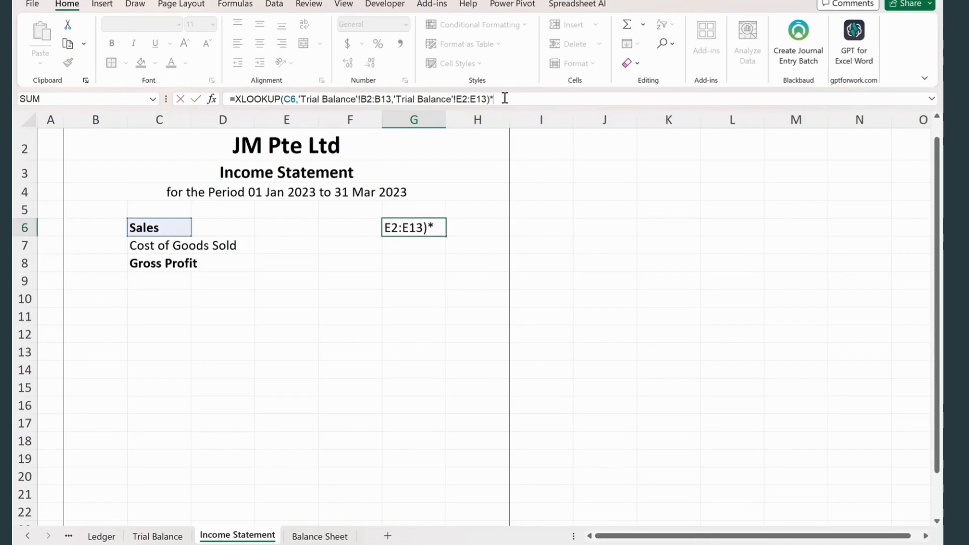
{"action": "key", "text": "Return"}
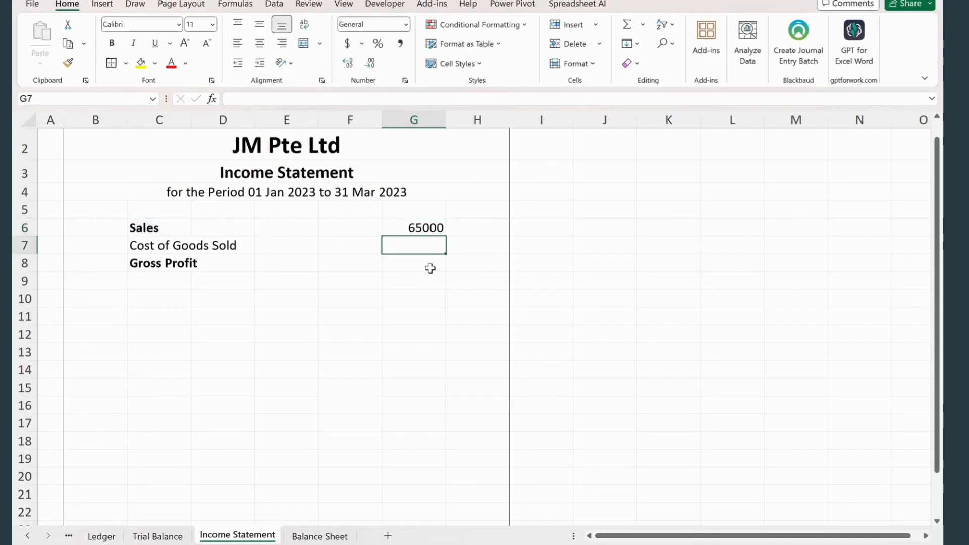
- Make the Trial Balance ranges in the G6 formula absolute as $B$2:$B$13 and $E$2:$E$13
{"action": "left_click", "coordinate": [414, 228]}
{"action": "left_click_drag", "start_coordinate": [360, 99], "coordinate": [411, 99]}
{"action": "left_click_drag", "start_coordinate": [476, 99], "coordinate": [507, 99]}
{"action": "key", "text": "F4"}
{"action": "key", "text": "Return"}
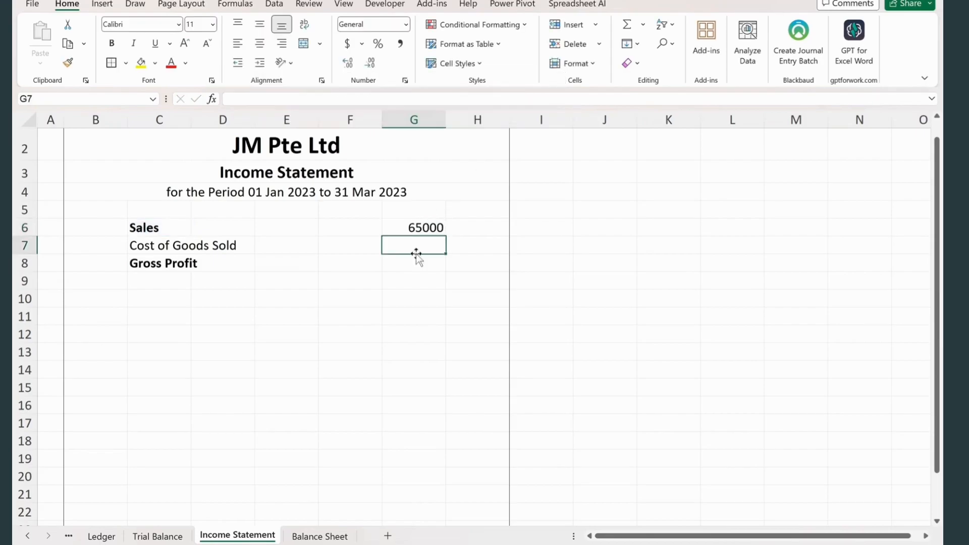
- Fill the G6 formula down to G7 and format G6:G7 in comma style without decimals
{"action": "key", "text": "ctrl+d"}
{"action": "left_click", "coordinate": [414, 278]}
{"action": "left_click_drag", "start_coordinate": [427, 228], "coordinate": [433, 243]}
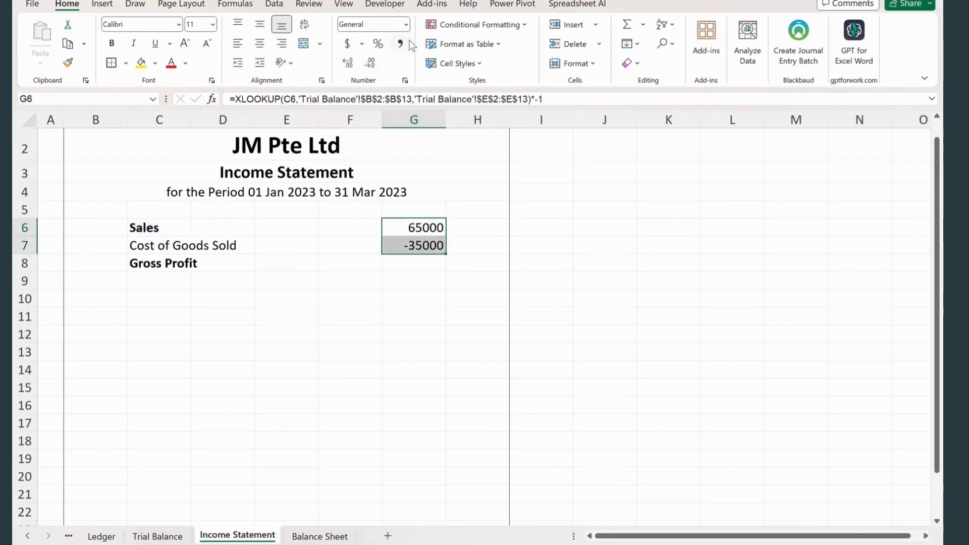
{"action": "left_click", "coordinate": [402, 44]}
{"action": "double_click", "coordinate": [370, 63]}
{"action": "left_click", "coordinate": [397, 317]}
- Add a bottom border to G7 and calculate Gross Profit in G8 as the sum of G6:G7
{"action": "left_click", "coordinate": [419, 245]}
{"action": "left_click", "coordinate": [125, 62]}
{"action": "left_click", "coordinate": [138, 103]}
{"action": "left_click", "coordinate": [430, 266]}
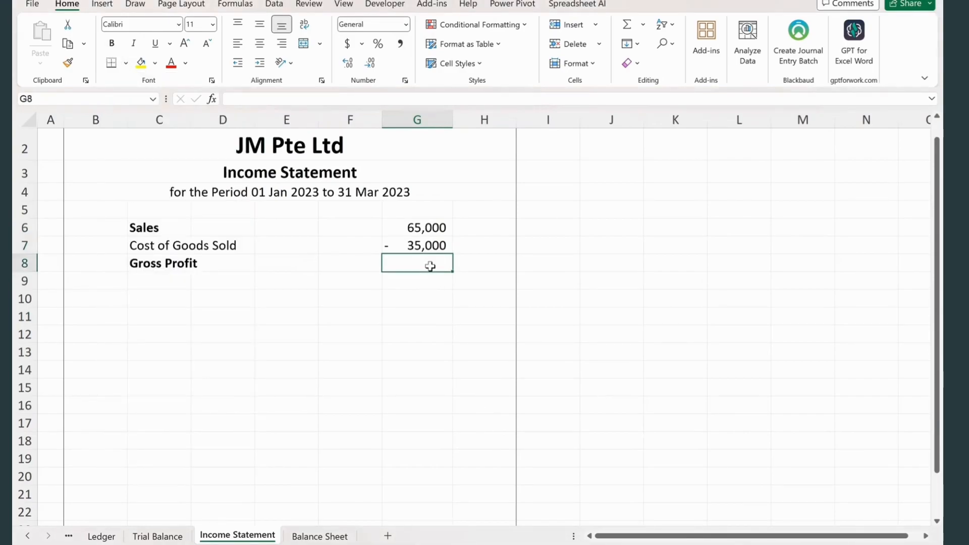
{"action": "key", "text": "alt+equal"}
{"action": "key", "text": "alt+equal"}
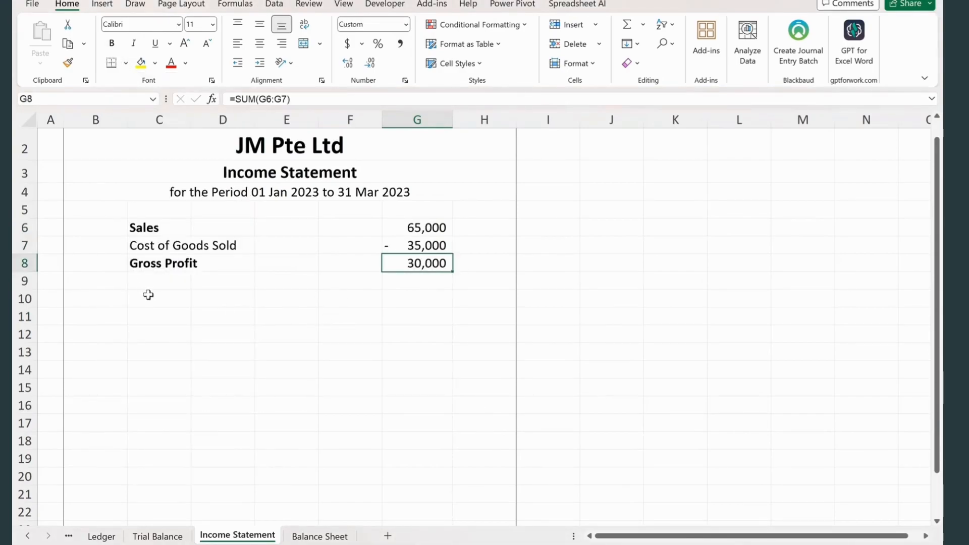
- Enter Operating Expenses in C10 as a bold heading
{"action": "left_click", "coordinate": [161, 305]}
{"action": "type", "text": "Operating Expenses"}
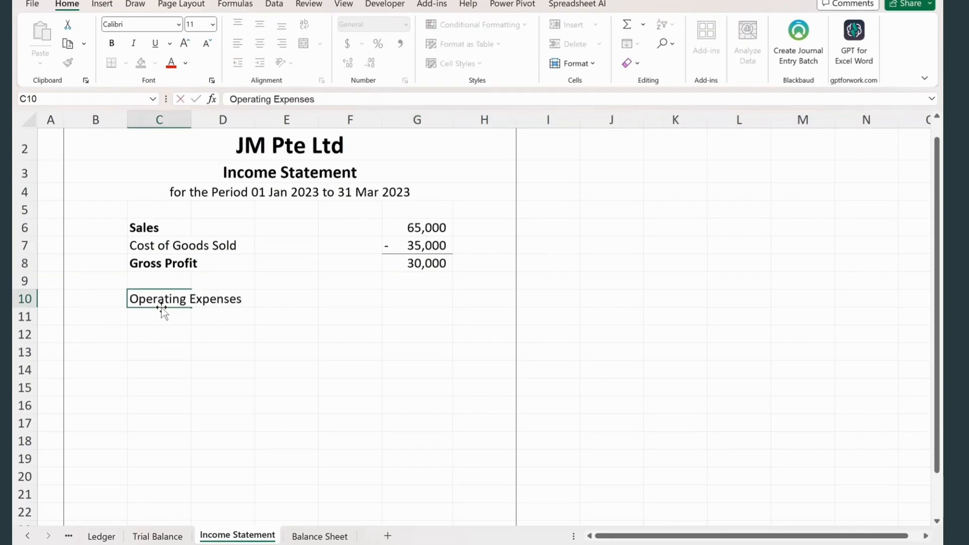
{"action": "key", "text": "Return"}
- Copy the Salary account name from the Trial Balance sheet and paste it into C11 of the Income Statement
{"action": "left_click", "coordinate": [157, 536]}
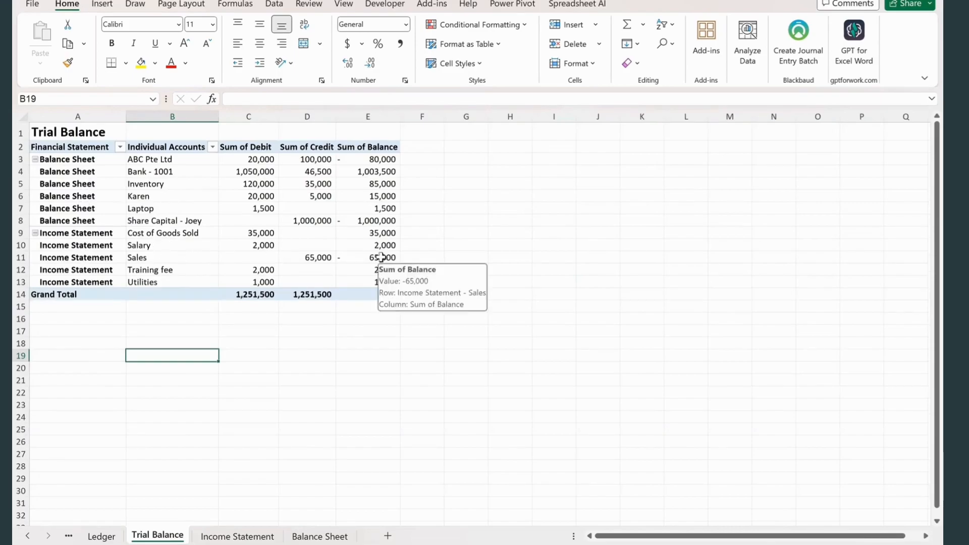
{"action": "left_click", "coordinate": [156, 247]}
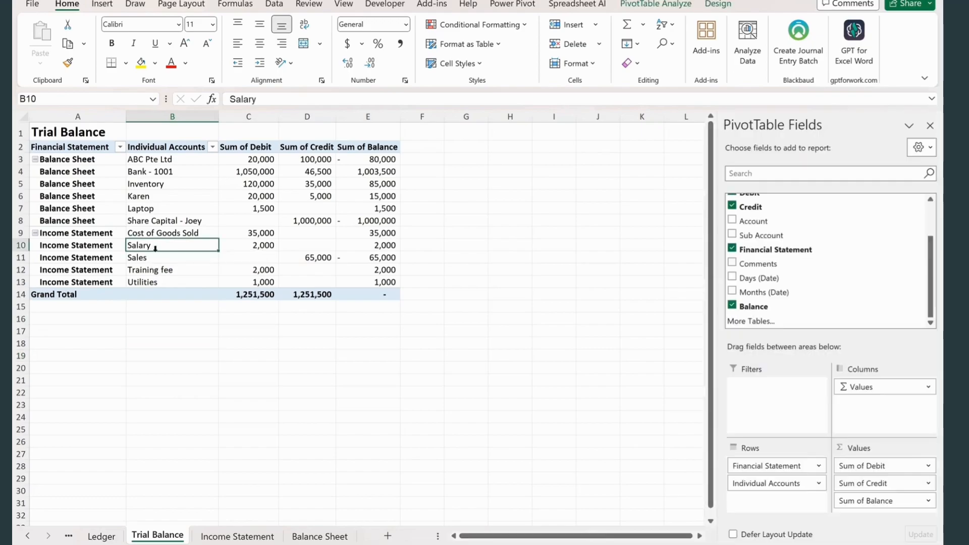
{"action": "left_click", "coordinate": [140, 282]}
{"action": "left_click", "coordinate": [180, 245]}
{"action": "left_click", "coordinate": [138, 270]}
{"action": "left_click", "coordinate": [161, 239]}
{"action": "left_click", "coordinate": [160, 248]}
{"action": "key", "text": "ctrl+c"}
{"action": "left_click", "coordinate": [237, 536]}
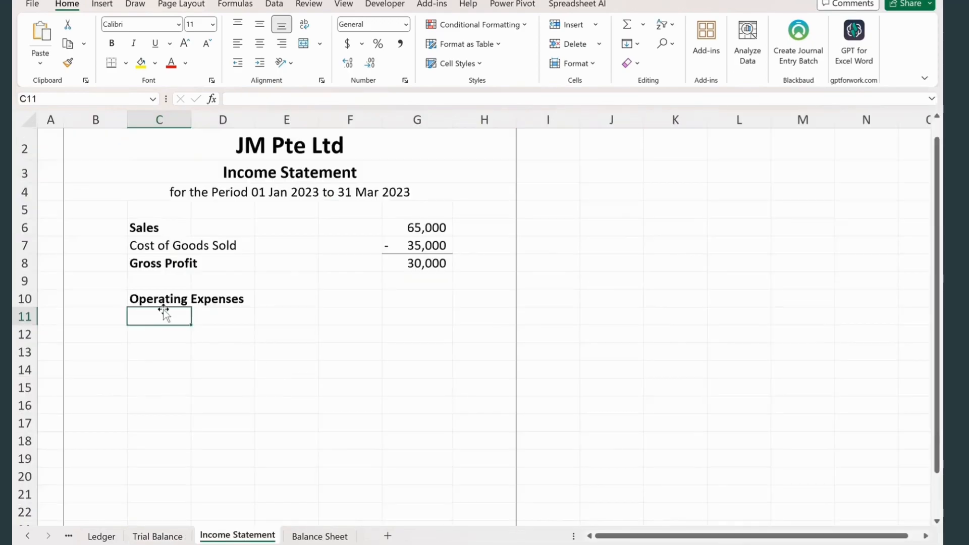
{"action": "right_click", "coordinate": [159, 317]}
{"action": "left_click", "coordinate": [210, 205]}
- Copy the Training fee account name from the Trial Balance and paste it as values into C12 of the Income Statement
{"action": "left_click", "coordinate": [174, 537]}
{"action": "left_click", "coordinate": [170, 261]}
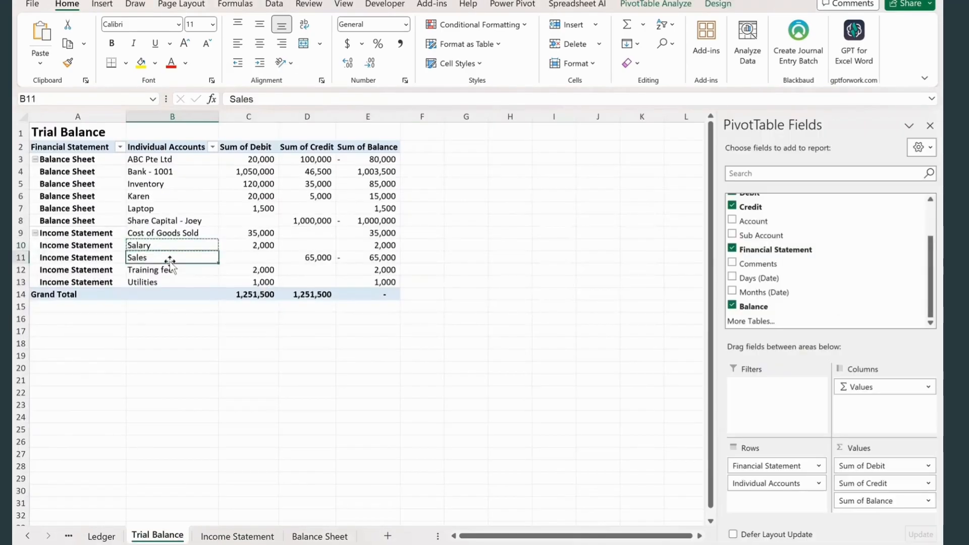
{"action": "left_click", "coordinate": [173, 271]}
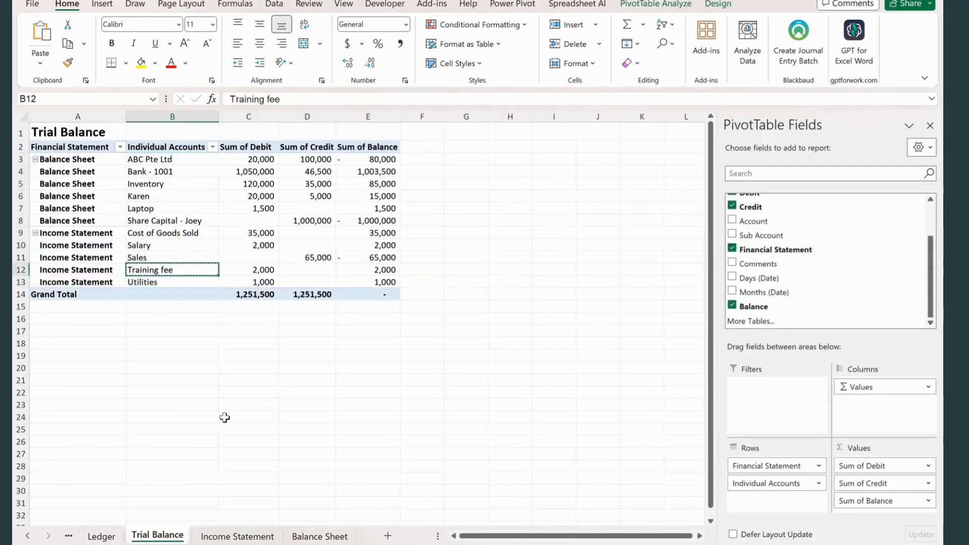
{"action": "left_click", "coordinate": [237, 536]}
{"action": "left_click", "coordinate": [141, 331]}
{"action": "key", "text": "ctrl+alt+v"}
{"action": "key", "text": "Return"}
- Copy the Utilities account name from the Trial Balance and paste it as values into C13 of the Income Statement
{"action": "left_click", "coordinate": [157, 536]}
{"action": "left_click", "coordinate": [169, 281]}
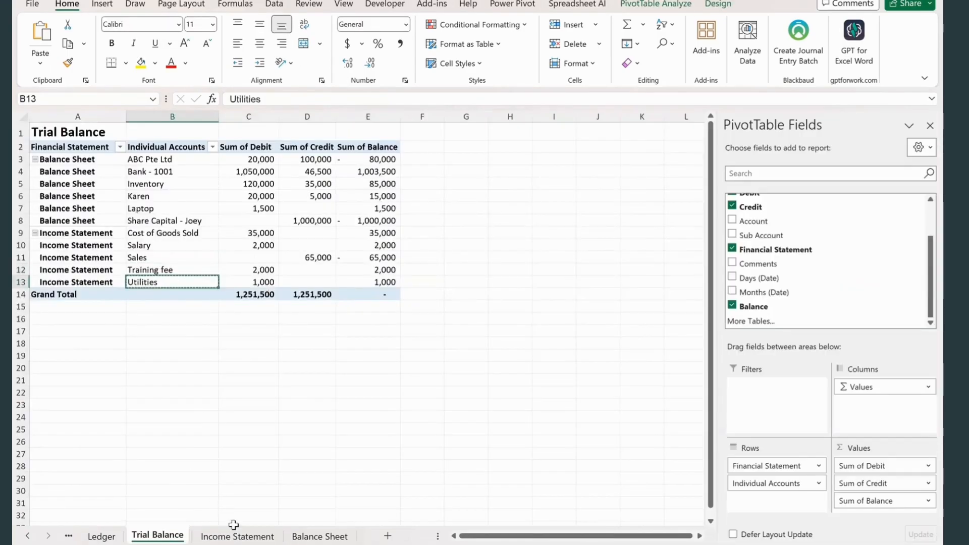
{"action": "left_click", "coordinate": [237, 536]}
{"action": "left_click", "coordinate": [152, 353]}
{"action": "key", "text": "ctrl+alt+v"}
{"action": "key", "text": "Return"}
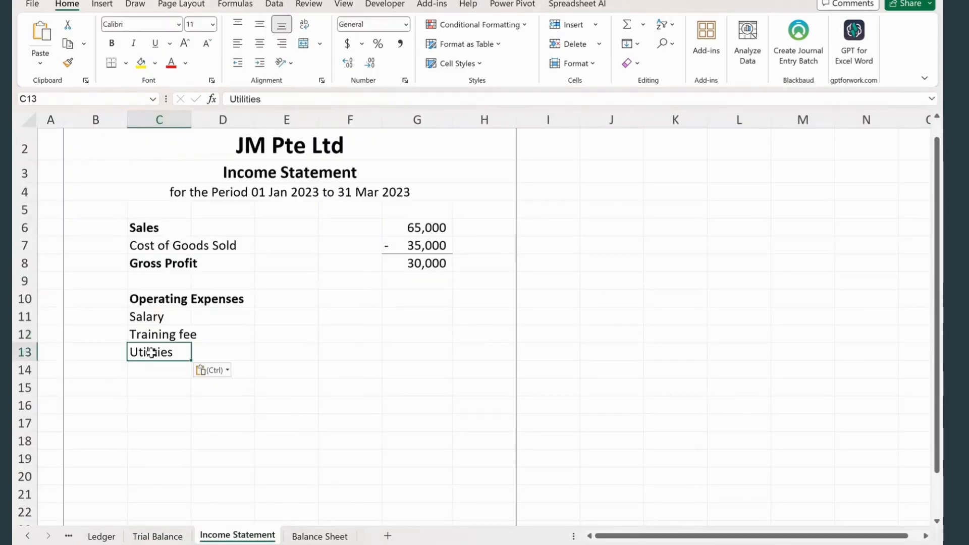
- Start an XLOOKUP in F11 that looks up C11 in Trial Balance B3:B13 and returns from E3:E13
{"action": "left_click", "coordinate": [329, 319]}
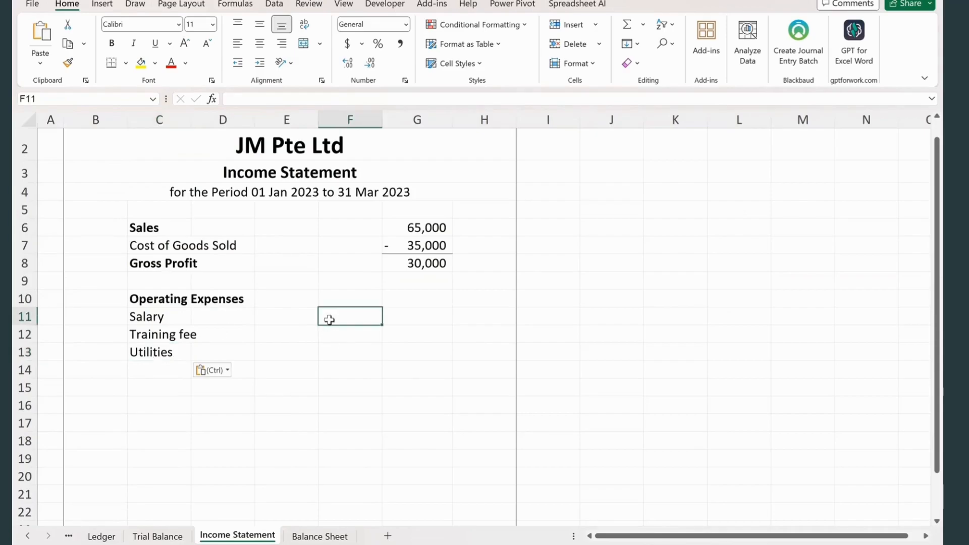
{"action": "type", "text": "=xl"}
{"action": "key", "text": "Tab"}
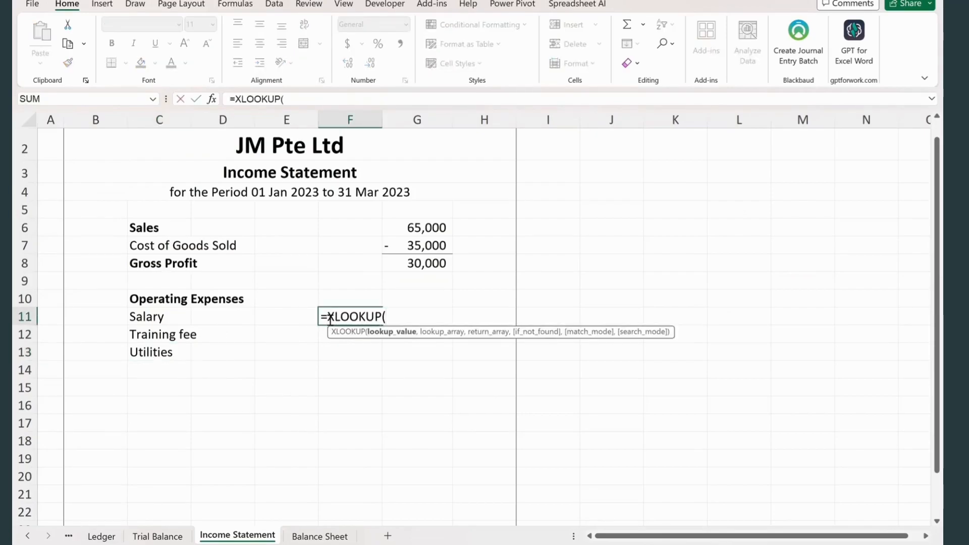
{"action": "left_click", "coordinate": [168, 317]}
{"action": "type", "text": ","}
{"action": "left_click", "coordinate": [157, 536]}
{"action": "left_click", "coordinate": [181, 159]}
{"action": "left_click_drag", "start_coordinate": [180, 159], "coordinate": [186, 280]}
{"action": "type", "text": ","}
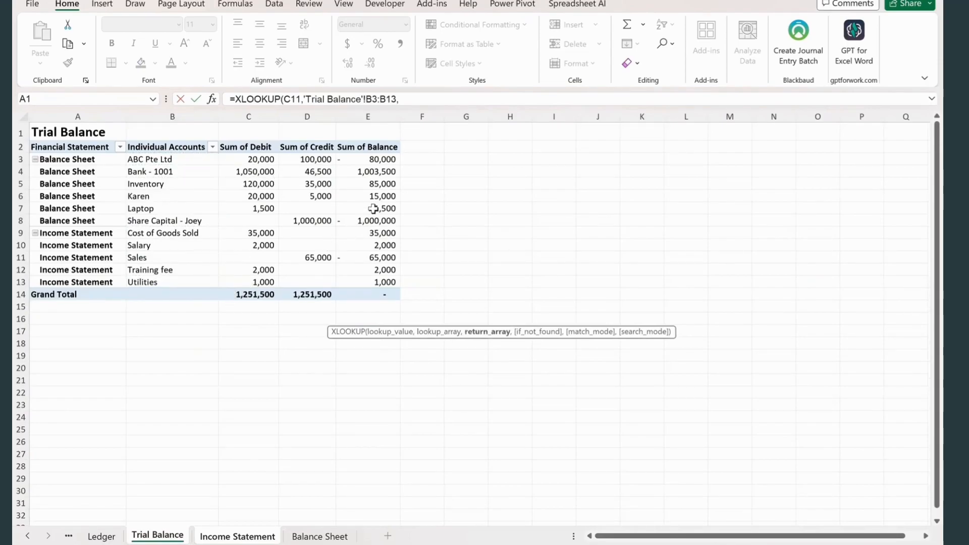
{"action": "left_click_drag", "start_coordinate": [380, 160], "coordinate": [386, 283]}
- Make the F11 lookup ranges absolute as $B$3:$B$13 and $E$3:$E$13 and complete the formula
{"action": "left_click_drag", "start_coordinate": [493, 100], "coordinate": [460, 99]}
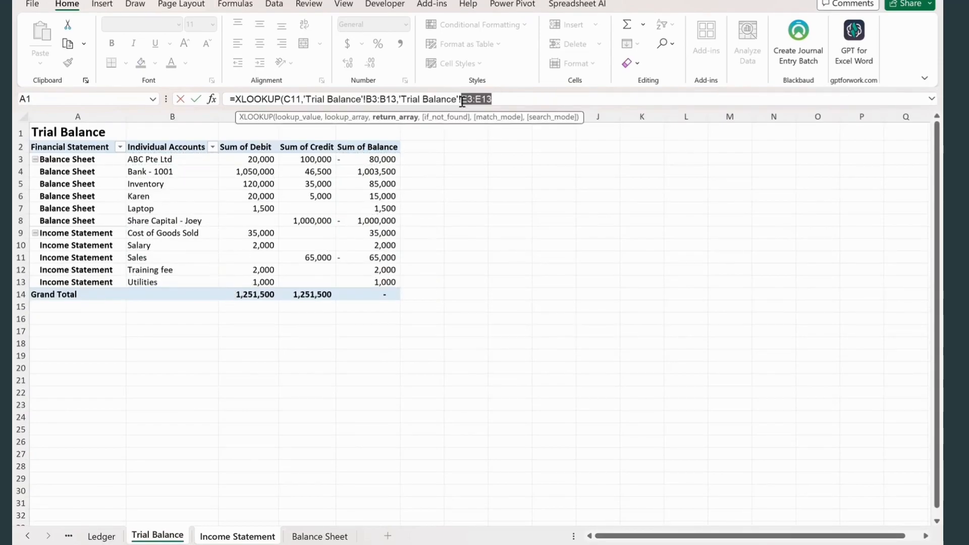
{"action": "key", "text": "F4"}
{"action": "left_click_drag", "start_coordinate": [399, 100], "coordinate": [367, 99]}
{"action": "key", "text": "F4"}
{"action": "left_click", "coordinate": [603, 95]}
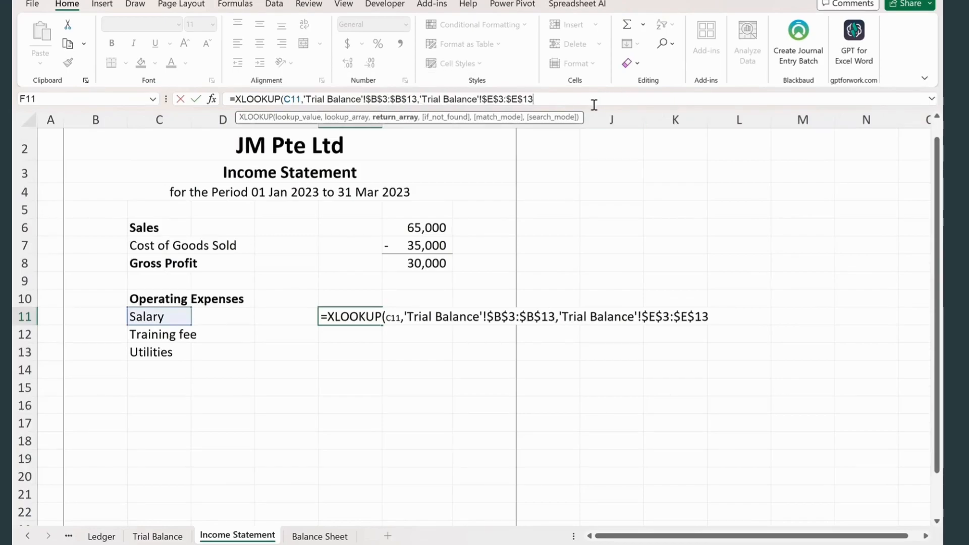
{"action": "key", "text": "Return"}
- Fill the Salary lookup formula down to the Training fee and Utilities rows in F12:F13
{"action": "key", "text": "ctrl+d"}
{"action": "left_click", "coordinate": [353, 354]}
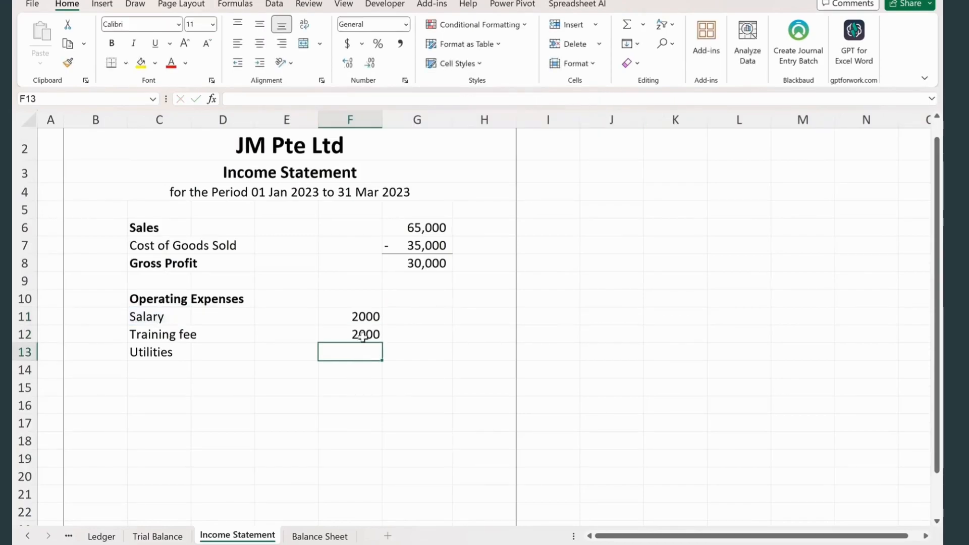
{"action": "left_click", "coordinate": [359, 333]}
{"action": "left_click", "coordinate": [349, 372]}
{"action": "left_click", "coordinate": [356, 353]}
{"action": "key", "text": "ctrl+d"}
{"action": "left_click", "coordinate": [352, 377]}
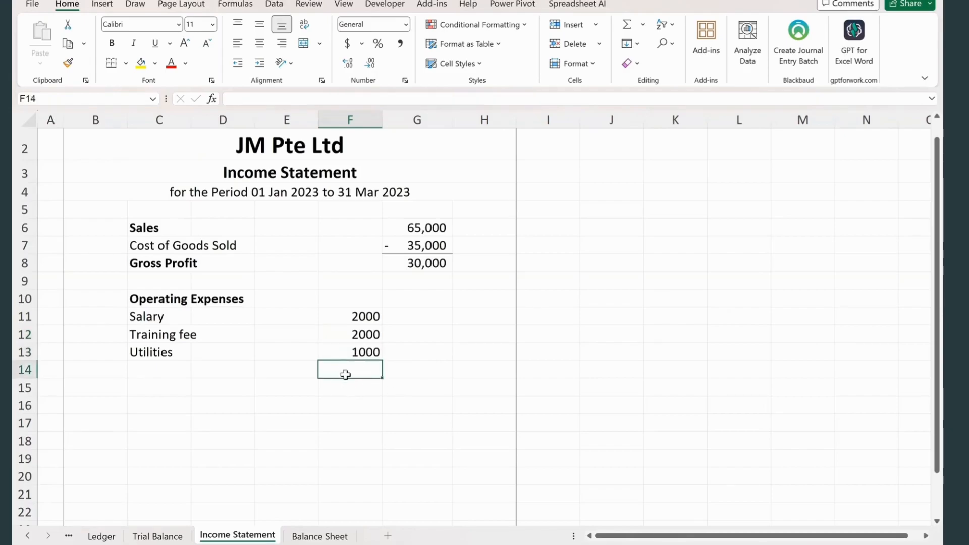
{"action": "left_click", "coordinate": [166, 537]}
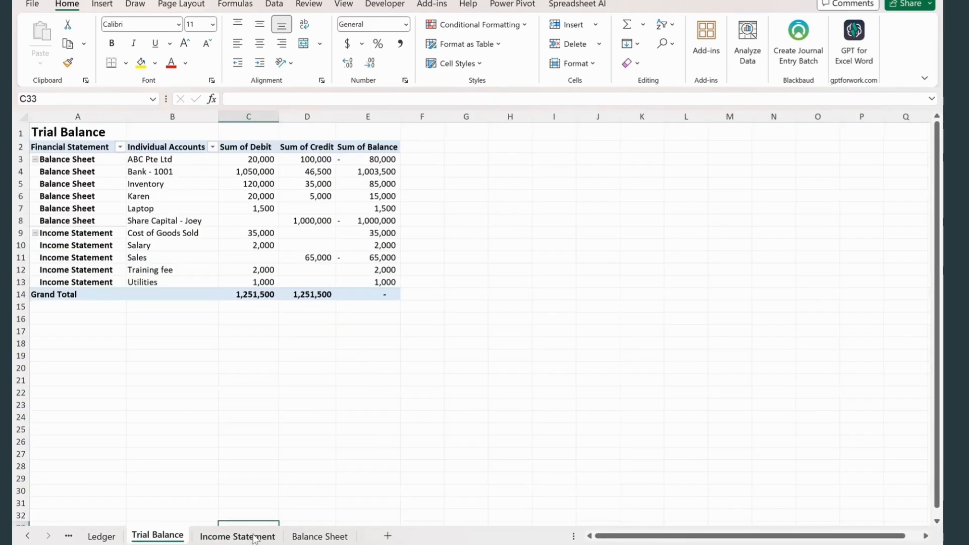
{"action": "left_click", "coordinate": [237, 536]}
{"action": "left_click", "coordinate": [266, 442]}
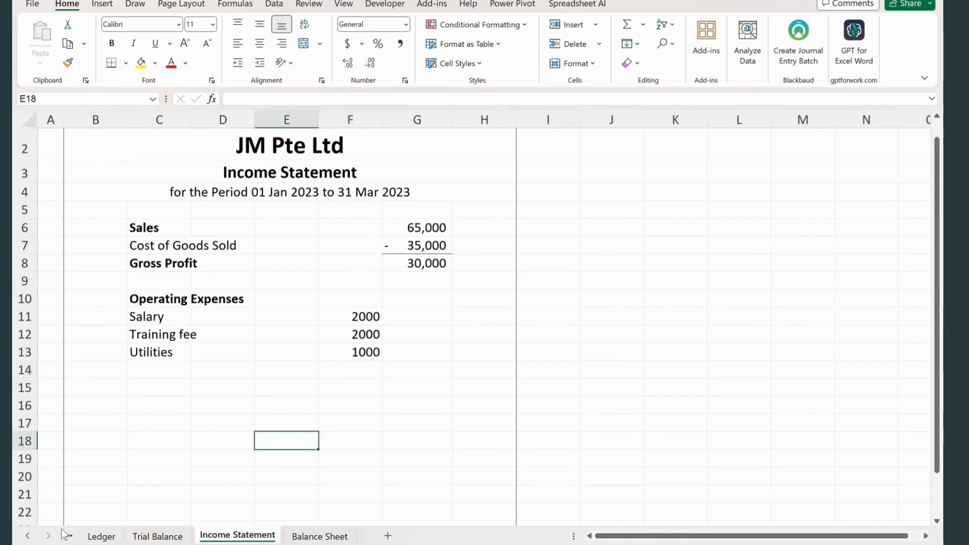
{"action": "left_click", "coordinate": [28, 536]}
{"action": "left_click", "coordinate": [29, 536]}
- Multiply the F11 lookup by -1, fill it down to F13, format F11:F13 in comma style without decimals, and underline F13
{"action": "left_click", "coordinate": [355, 352]}
{"action": "left_click", "coordinate": [355, 333]}
{"action": "left_click", "coordinate": [355, 316]}
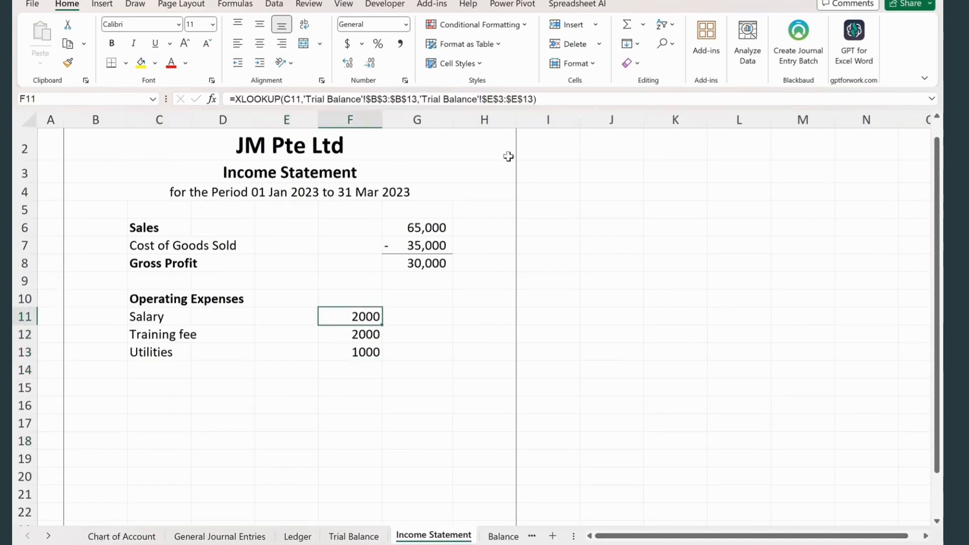
{"action": "left_click", "coordinate": [550, 100]}
{"action": "type", "text": "*-1"}
{"action": "key", "text": "Return"}
{"action": "key", "text": "ctrl+d"}
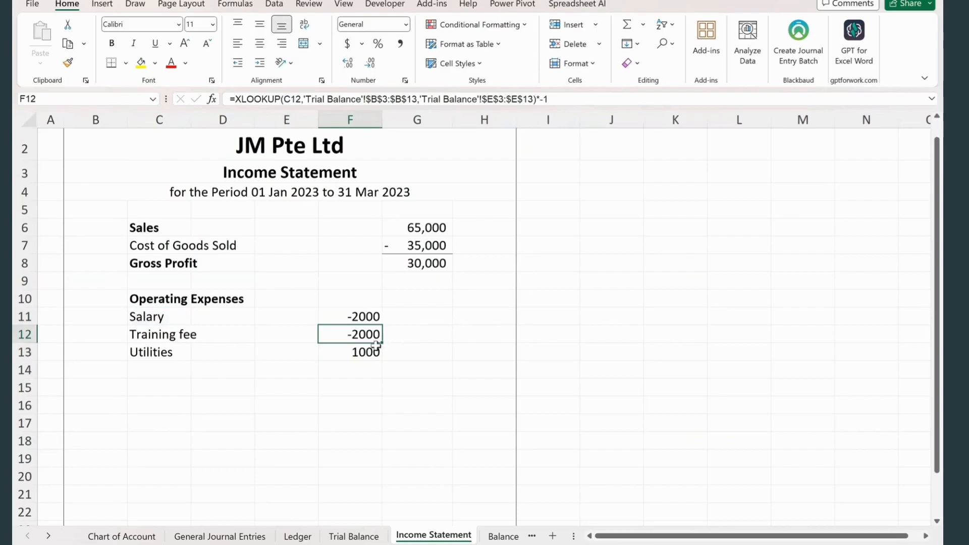
{"action": "left_click_drag", "start_coordinate": [383, 344], "coordinate": [384, 359]}
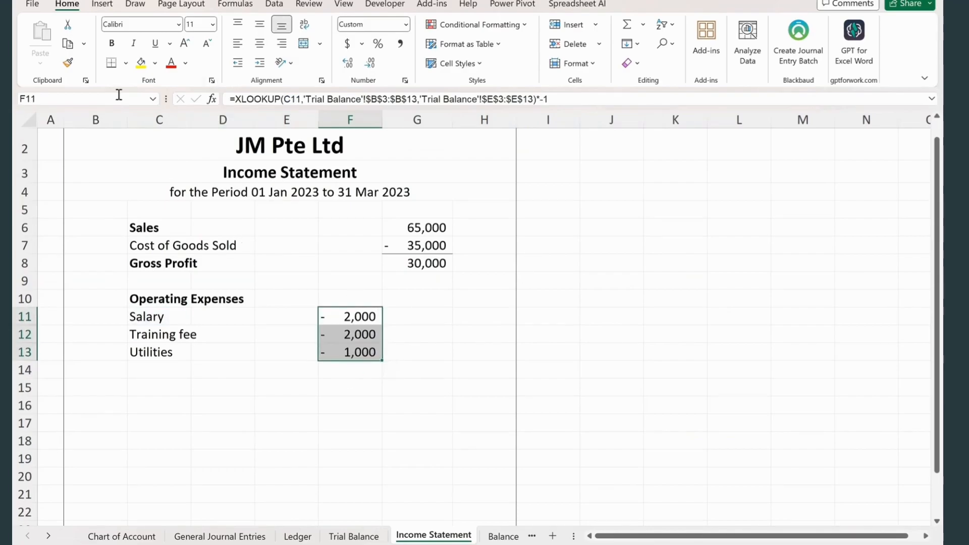
{"action": "left_click", "coordinate": [354, 423]}
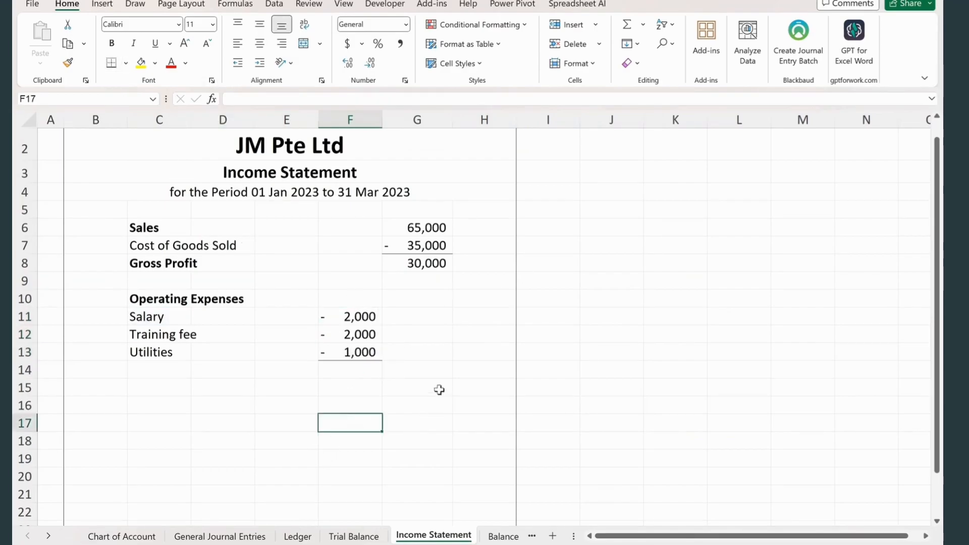
- Enter the label Total Operating Expenses in C14 below the expense list
{"action": "left_click", "coordinate": [413, 370]}
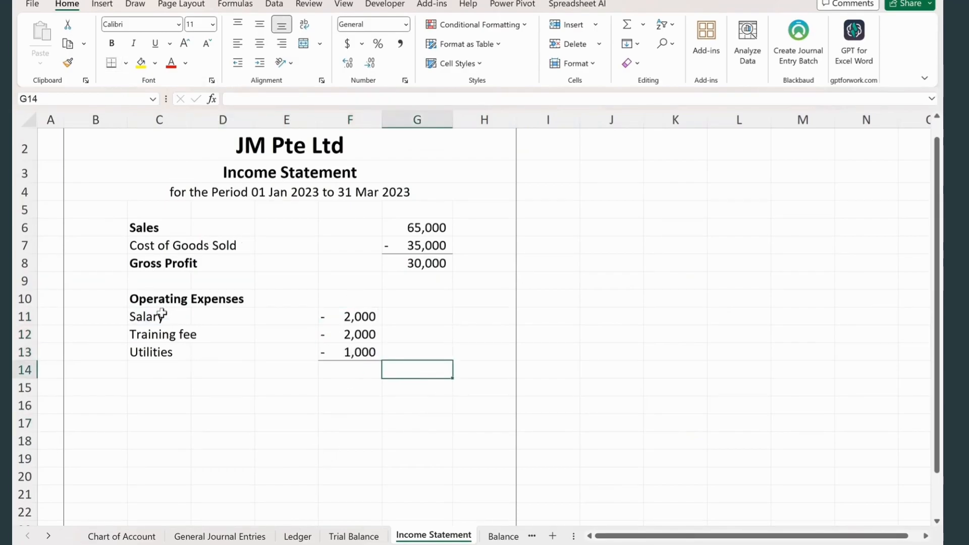
{"action": "left_click", "coordinate": [171, 370]}
{"action": "type", "text": "Total Operating"}
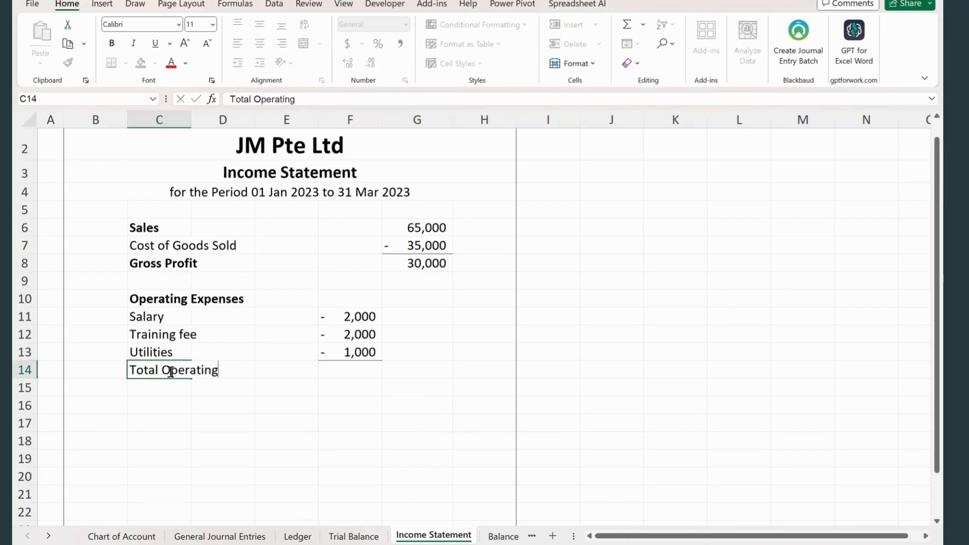
{"action": "type", "text": " Expenses"}
{"action": "key", "text": "Tab"}
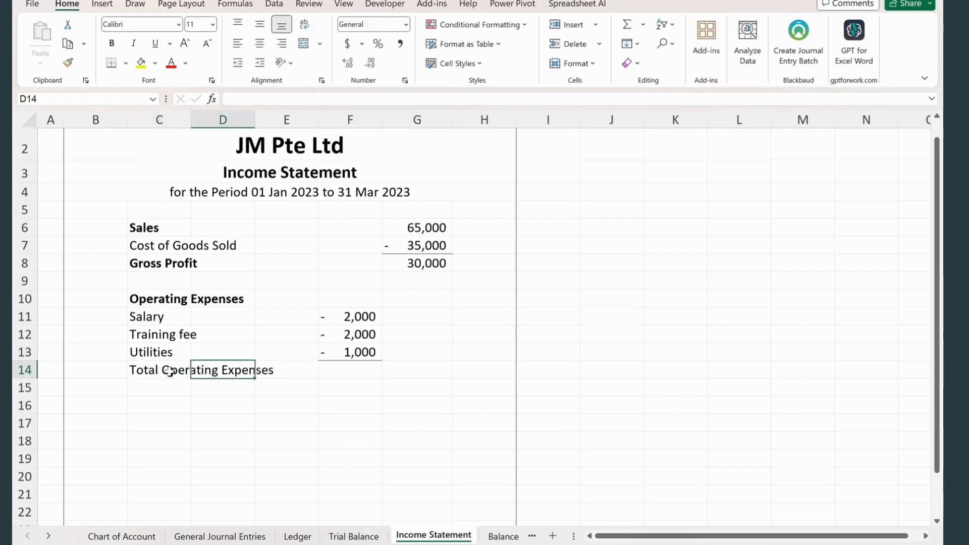
- Calculate Total Operating Expenses in G14 as the sum of F11:F13
{"action": "left_click", "coordinate": [403, 370]}
{"action": "type", "text": "=sum"}
{"action": "key", "text": "Tab"}
{"action": "left_click_drag", "start_coordinate": [356, 317], "coordinate": [364, 348]}
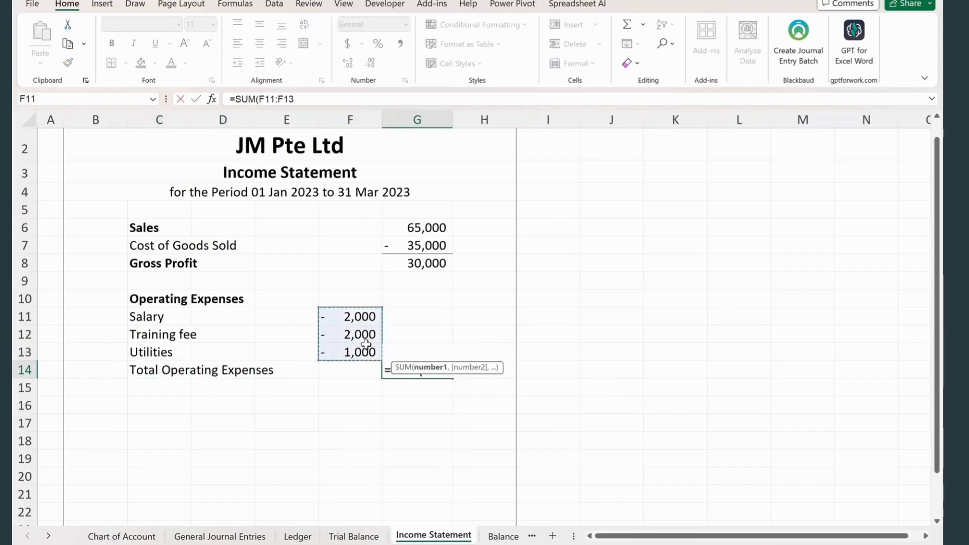
{"action": "key", "text": "Return"}
- Enter the label Profit Before Tax in C15 and add a bottom border to G14
{"action": "left_click", "coordinate": [148, 392]}
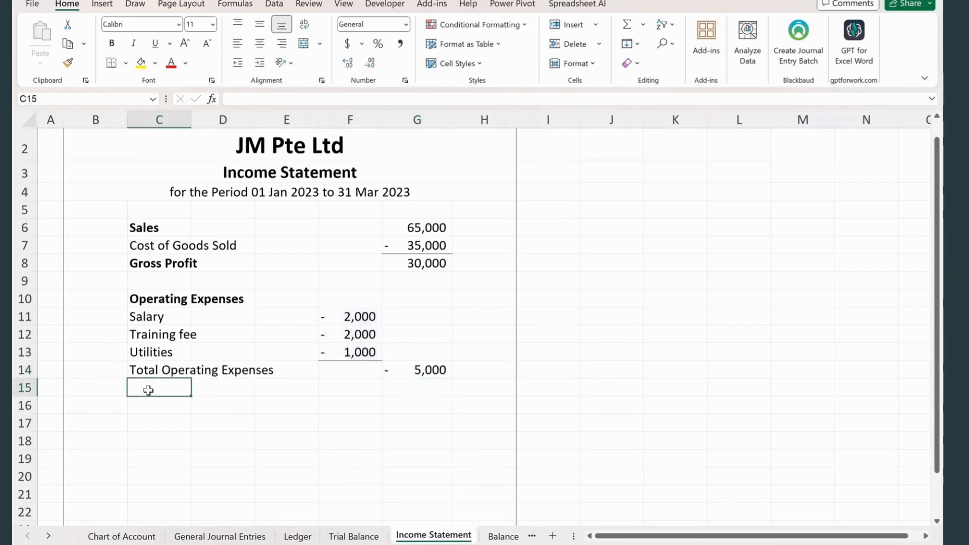
{"action": "type", "text": "Profit Before Tax"}
{"action": "left_click", "coordinate": [412, 391]}
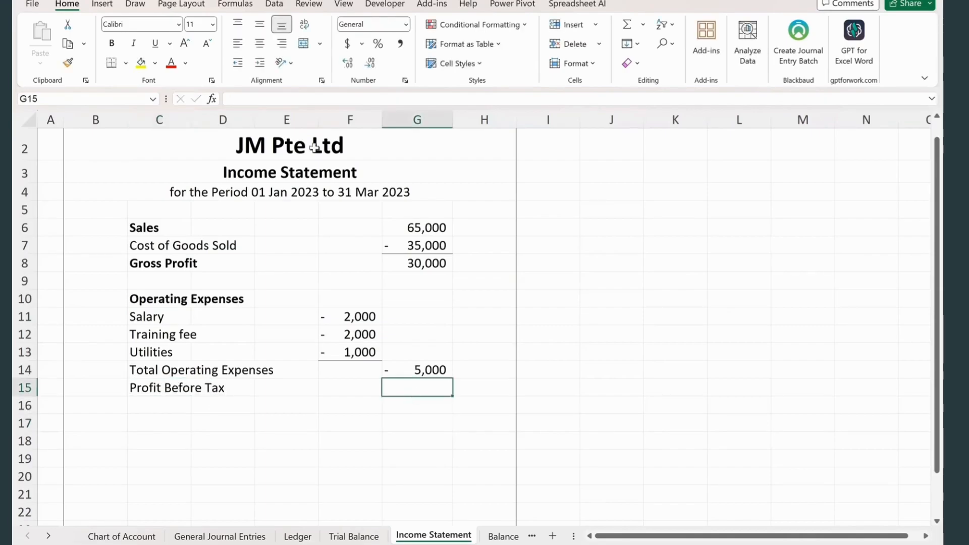
{"action": "left_click", "coordinate": [125, 63]}
{"action": "left_click", "coordinate": [129, 102]}
- Calculate Profit Before Tax in G15 as G8+G14
{"action": "type", "text": "="}
{"action": "left_click", "coordinate": [431, 262]}
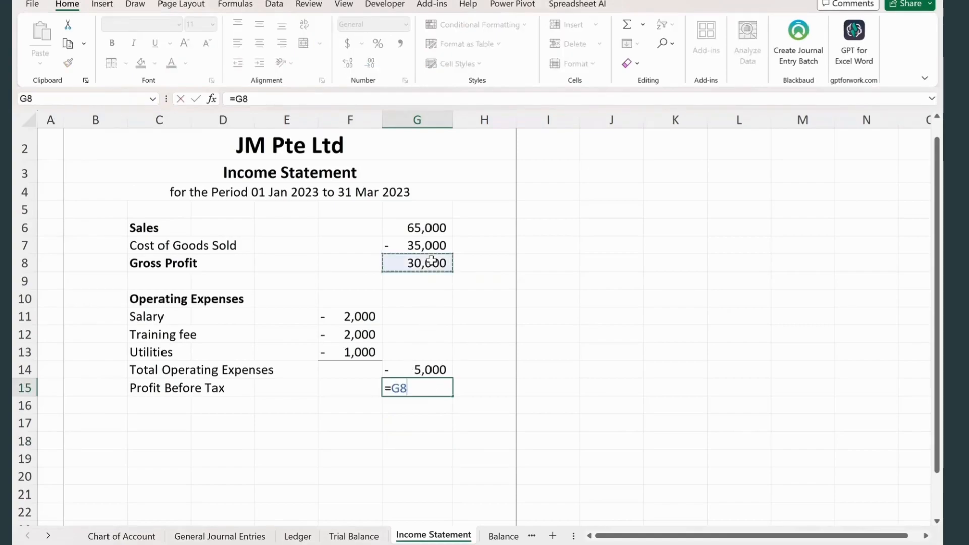
{"action": "type", "text": "+"}
{"action": "key", "text": "Up"}
{"action": "key", "text": "Return"}
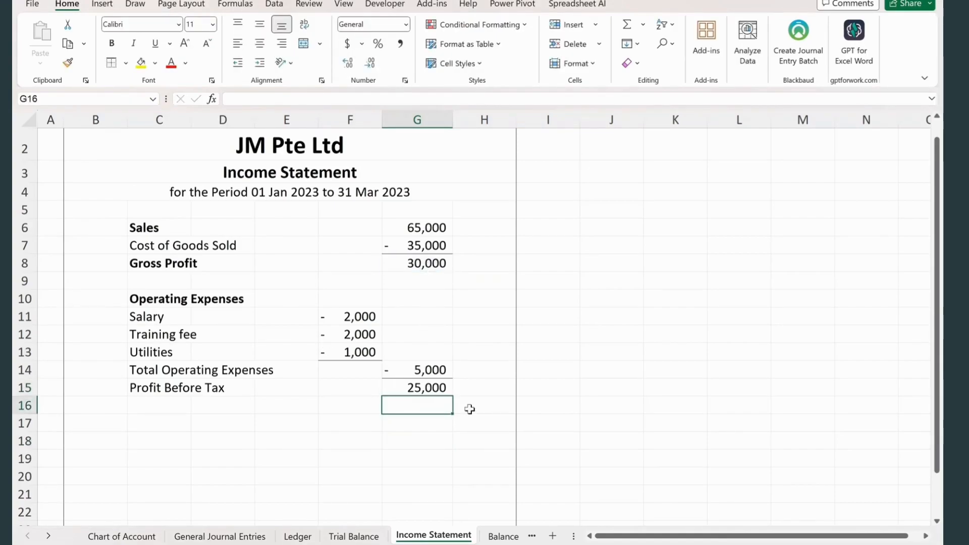
- Enter the label Tax Expenses (17%) in C17 and calculate the tax in G17 as G15*0.17
{"action": "left_click", "coordinate": [154, 429]}
{"action": "type", "text": "Tx"}
{"action": "type", "text": "x Expenses (17"}
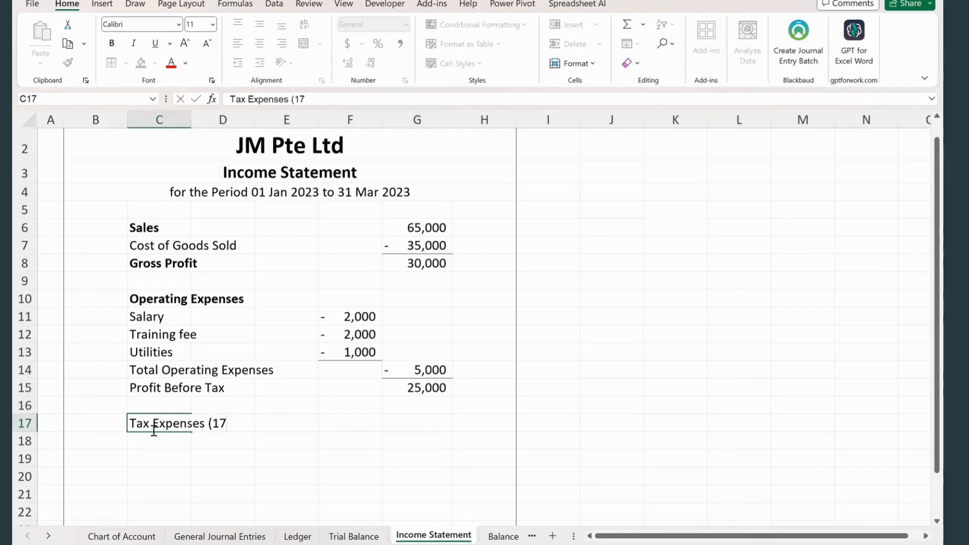
{"action": "left_click", "coordinate": [389, 423]}
{"action": "type", "text": "="}
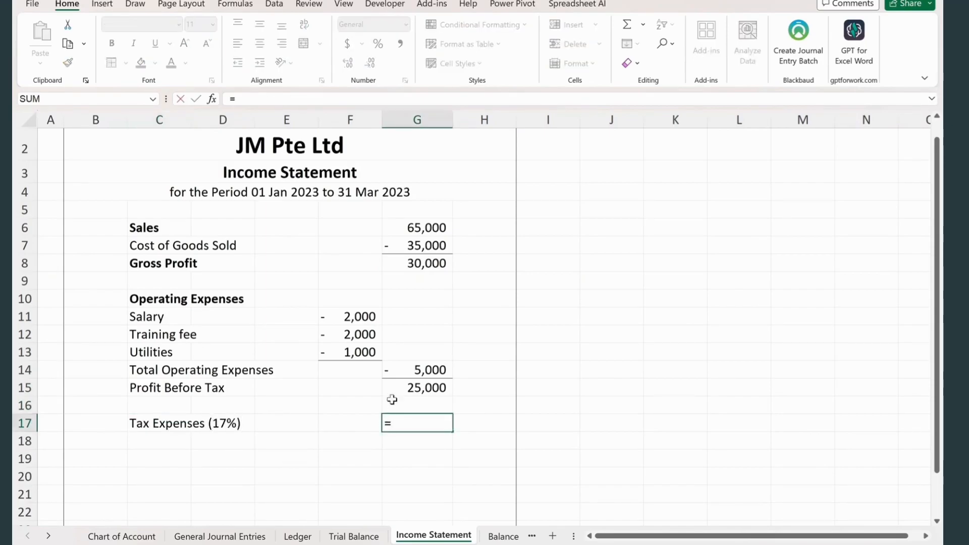
{"action": "left_click", "coordinate": [404, 388]}
{"action": "type", "text": "*0.17"}
{"action": "key", "text": "Return"}
- Change the tax formula in G17 to =G15*0.17*-1 and display it without decimals
{"action": "left_click", "coordinate": [419, 423]}
{"action": "left_click", "coordinate": [294, 98]}
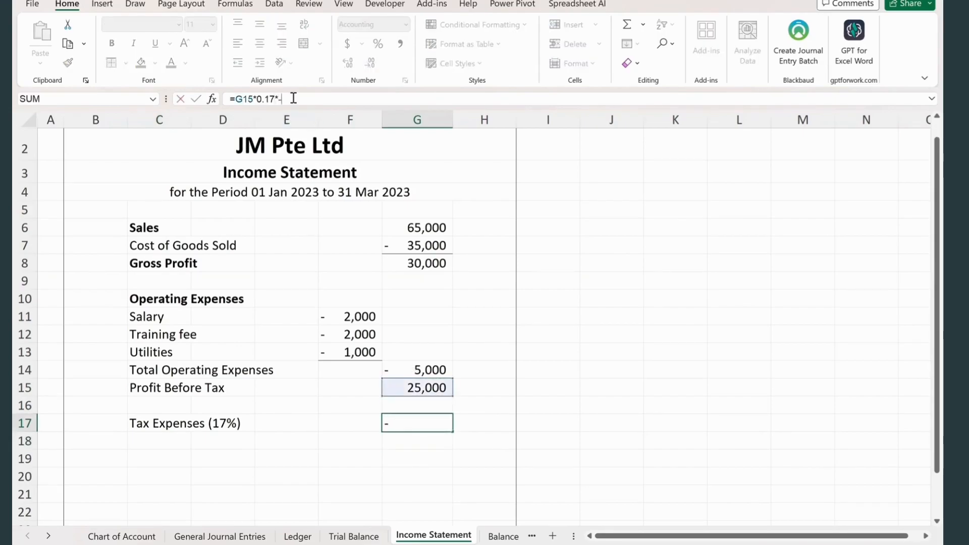
{"action": "key", "text": "Return"}
{"action": "left_click", "coordinate": [418, 422]}
{"action": "double_click", "coordinate": [370, 63]}
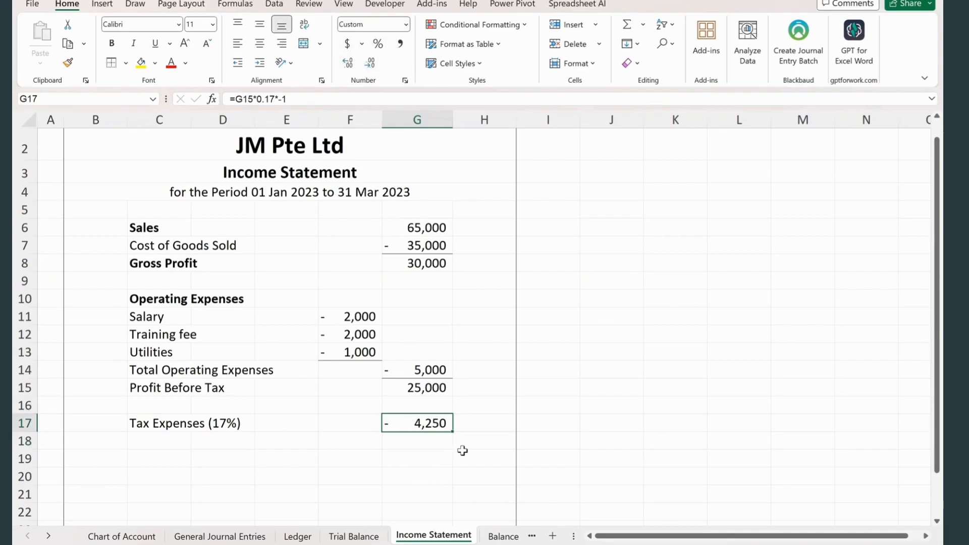
- Enter the label Net Profit in C19 and calculate it in G19 as G15+G17
{"action": "left_click", "coordinate": [156, 458]}
{"action": "type", "text": "Net Profit"}
{"action": "left_click", "coordinate": [344, 459]}
{"action": "left_click", "coordinate": [431, 458]}
{"action": "type", "text": "="}
{"action": "left_click", "coordinate": [432, 404]}
{"action": "left_click", "coordinate": [404, 387]}
{"action": "type", "text": "+"}
{"action": "left_click", "coordinate": [398, 427]}
{"action": "key", "text": "Return"}
- Apply a bottom double border to the Net Profit amount in G19
{"action": "left_click", "coordinate": [417, 458]}
{"action": "left_click", "coordinate": [126, 62]}
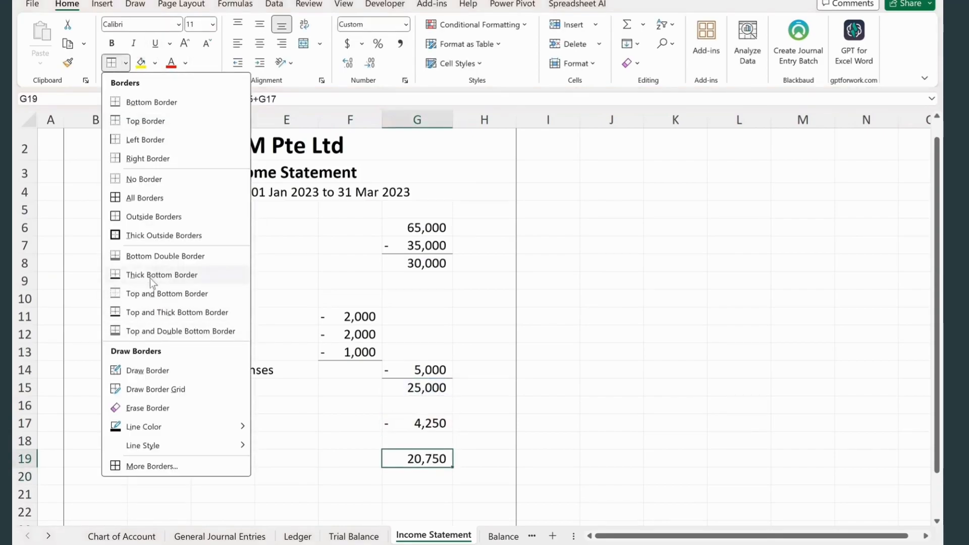
{"action": "left_click", "coordinate": [165, 256]}
{"action": "left_click", "coordinate": [584, 389]}
{"action": "left_click", "coordinate": [589, 335]}
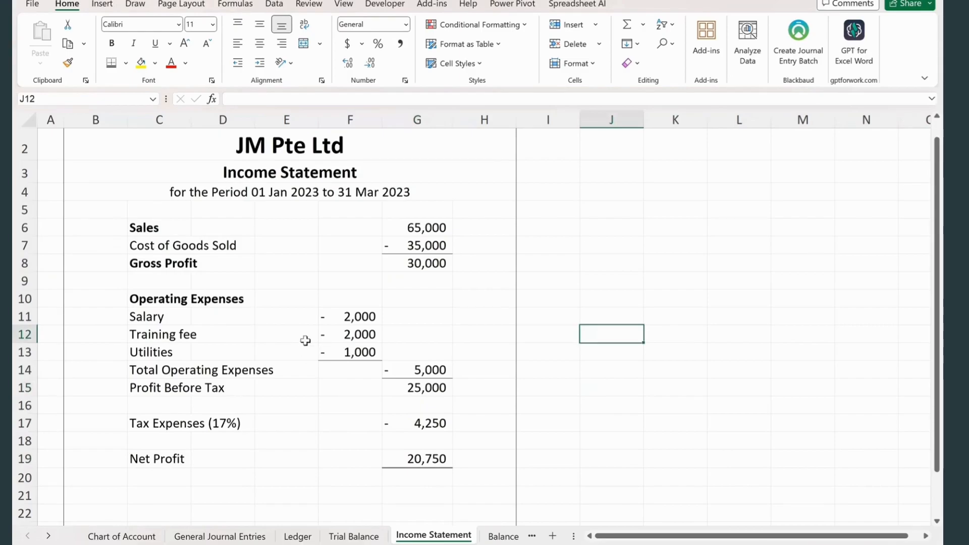
- Add two rows dated 31-Mar-23 at the end of the General Journal Entries table, in A28:A29
{"action": "left_click", "coordinate": [145, 423]}
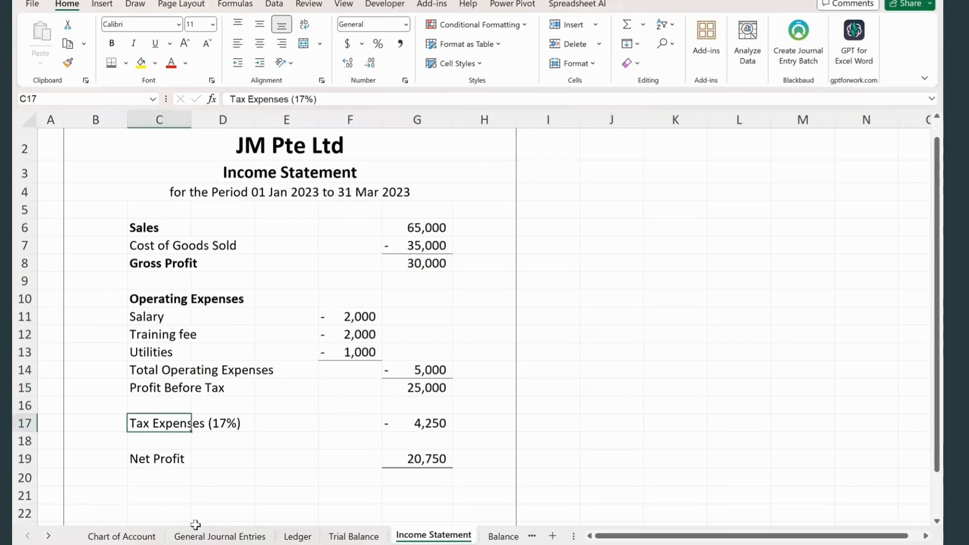
{"action": "left_click", "coordinate": [220, 536]}
{"action": "key", "text": "ctrl+Down"}
{"action": "key", "text": "Down"}
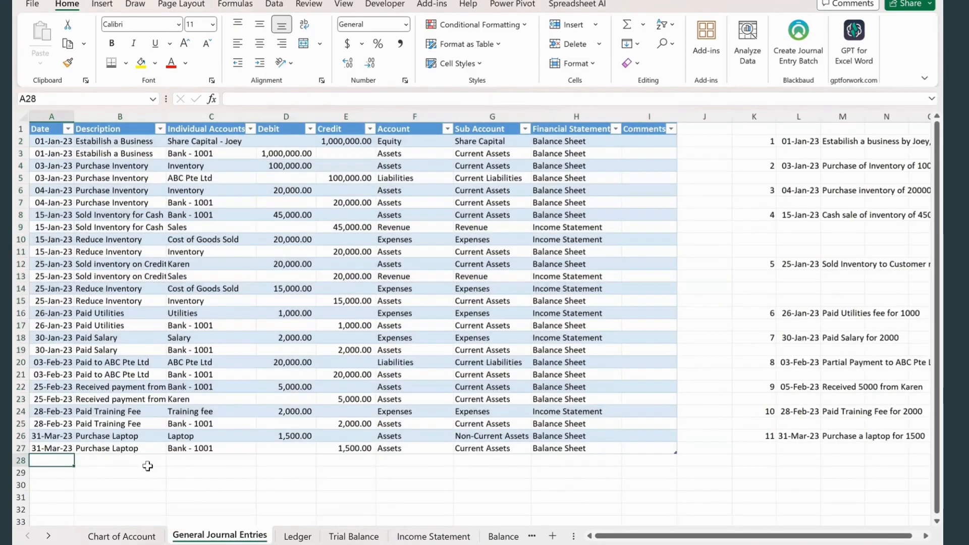
{"action": "key", "text": "ctrl+d"}
- Add the individual account Tax with the sub account Income Tax Expenses in row 13 of the Chart of Account table
{"action": "left_click", "coordinate": [122, 536]}
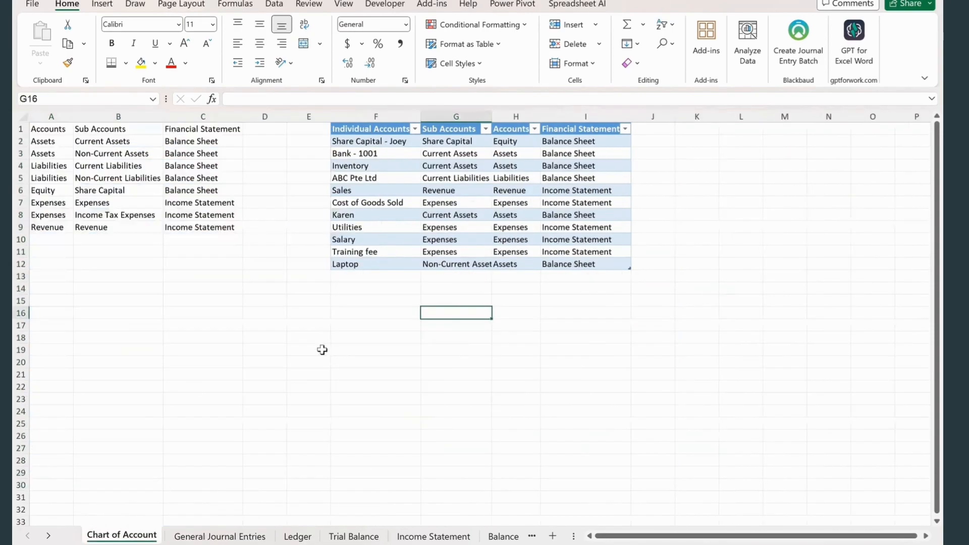
{"action": "left_click", "coordinate": [393, 276]}
{"action": "type", "text": "Tax"}
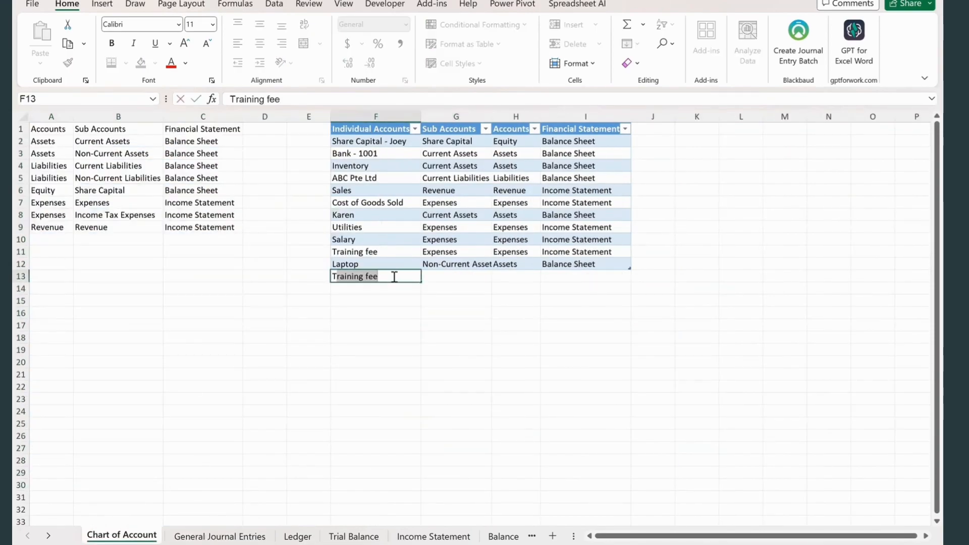
{"action": "key", "text": "Tab"}
{"action": "type", "text": "in"}
{"action": "type", "text": "ncome Tax"}
{"action": "type", "text": " Expenses"}
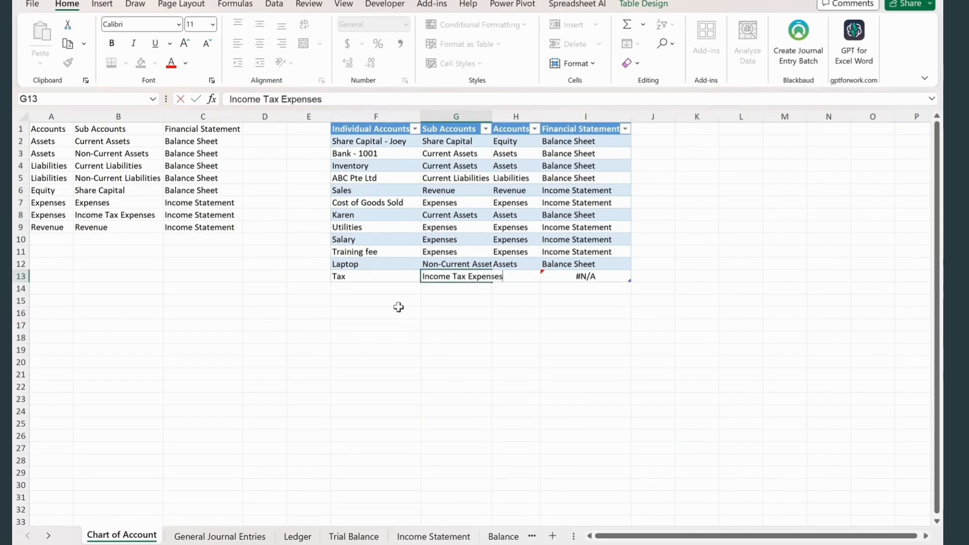
{"action": "key", "text": "Tab"}
{"action": "left_click", "coordinate": [520, 396]}
- Enter the description Tax Provision in B28 and B29 of the General Journal Entries sheet
{"action": "left_click", "coordinate": [224, 536]}
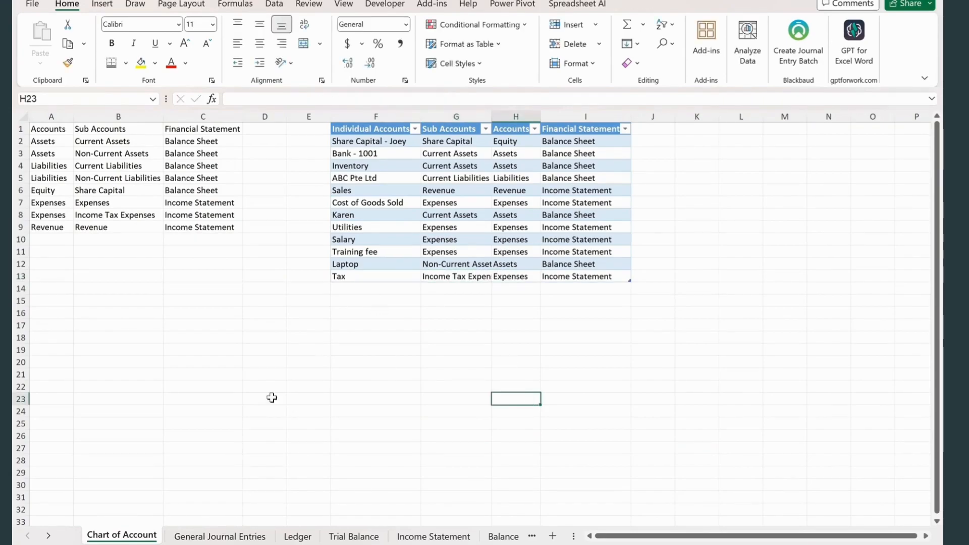
{"action": "left_click", "coordinate": [130, 461]}
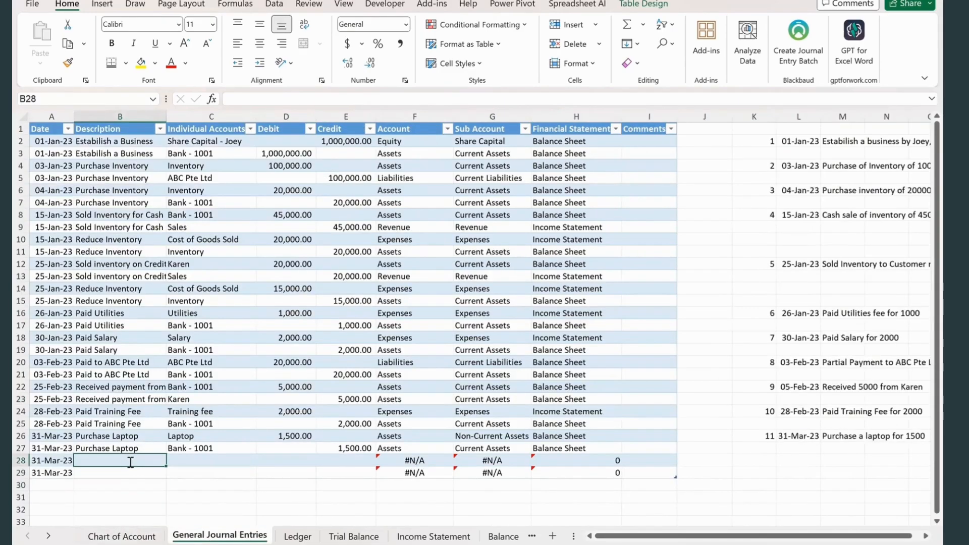
{"action": "type", "text": "t"}
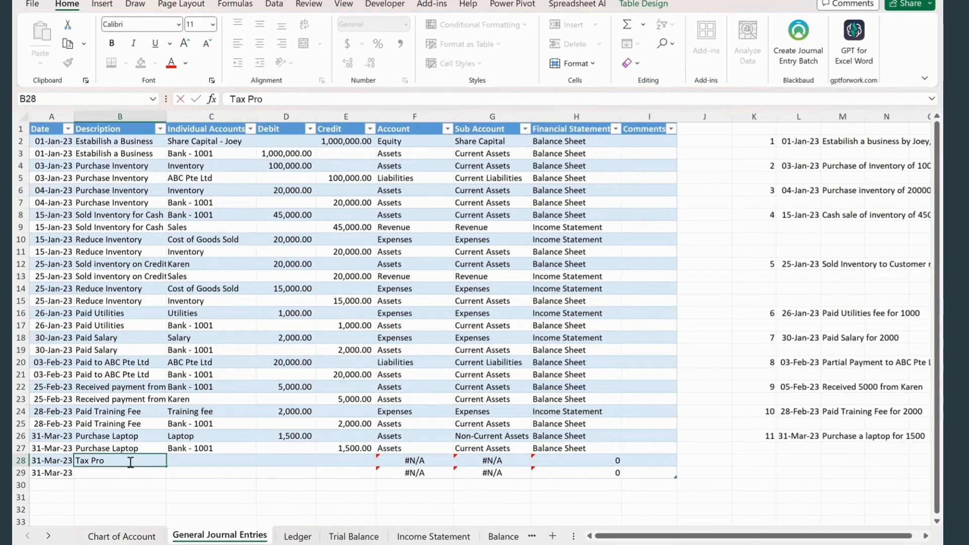
{"action": "key", "text": "Tab"}
{"action": "left_click", "coordinate": [129, 473]}
{"action": "key", "text": "ctrl+d"}
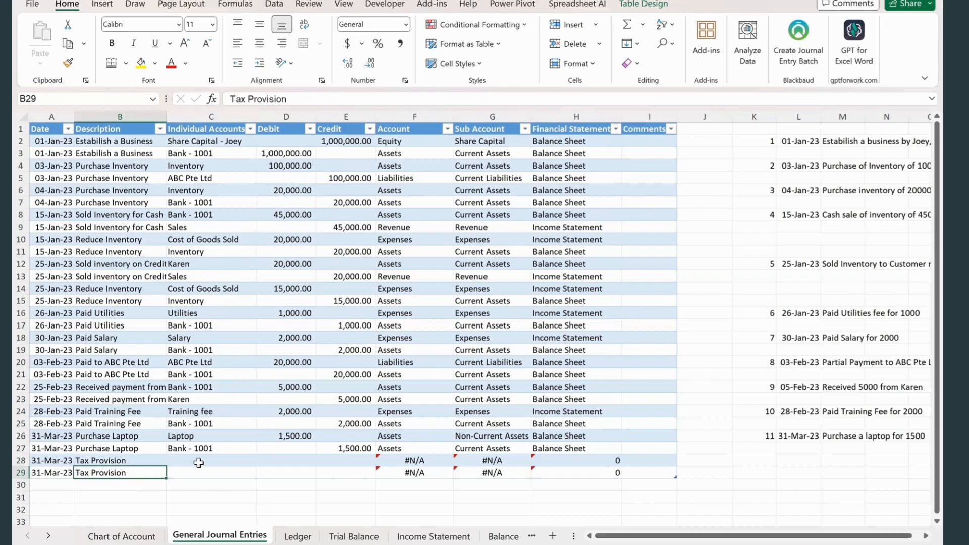
- Choose Tax as the individual account of the first Tax Provision row in C28
{"action": "left_click", "coordinate": [197, 462]}
{"action": "left_click", "coordinate": [261, 461]}
{"action": "left_click", "coordinate": [205, 435]}
{"action": "left_click", "coordinate": [202, 473]}
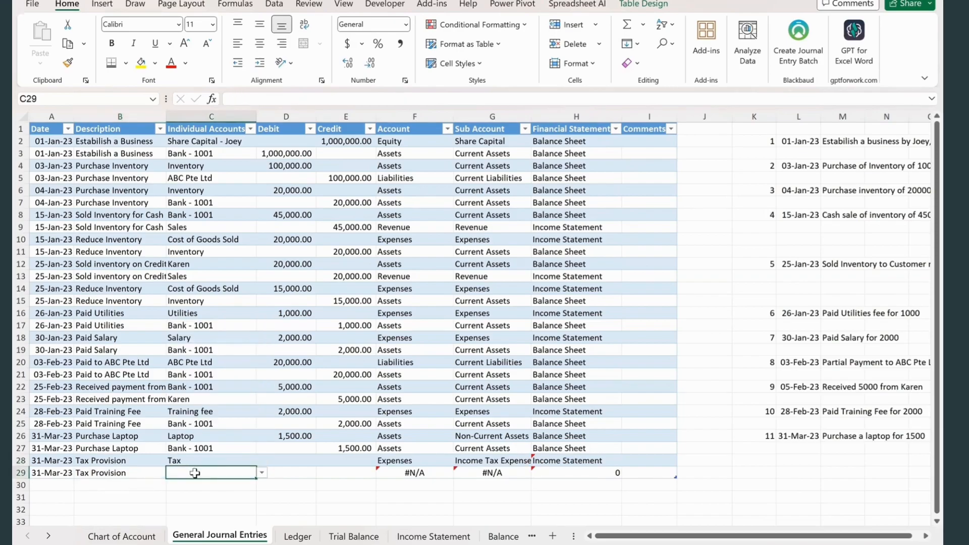
{"action": "left_click", "coordinate": [262, 473]}
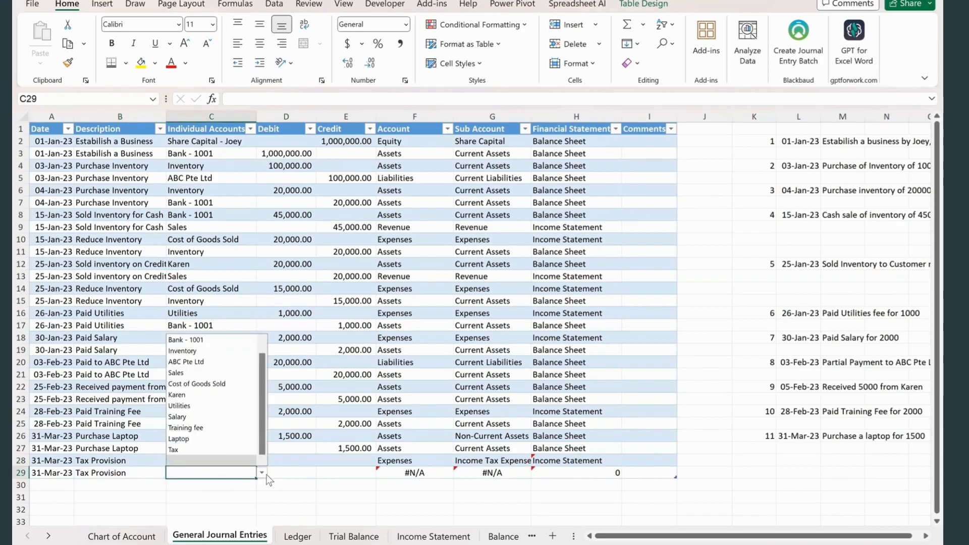
{"action": "left_click", "coordinate": [213, 450]}
- Add the individual account Tax Payable with the sub account Current Liabilities in row 14 of the Chart of Account table
{"action": "left_click", "coordinate": [122, 536]}
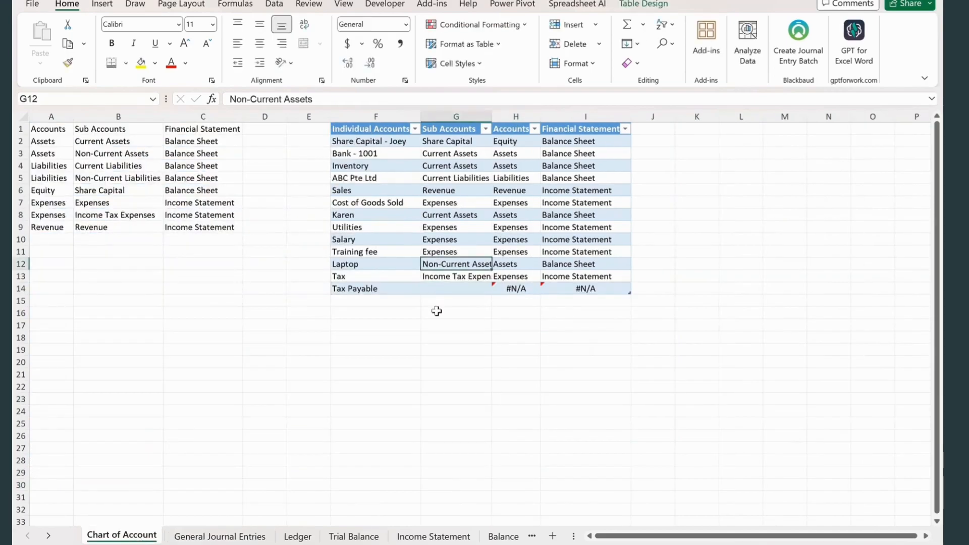
{"action": "left_click", "coordinate": [446, 288]}
{"action": "type", "text": "Current Liabilities"}
{"action": "left_click", "coordinate": [470, 373]}
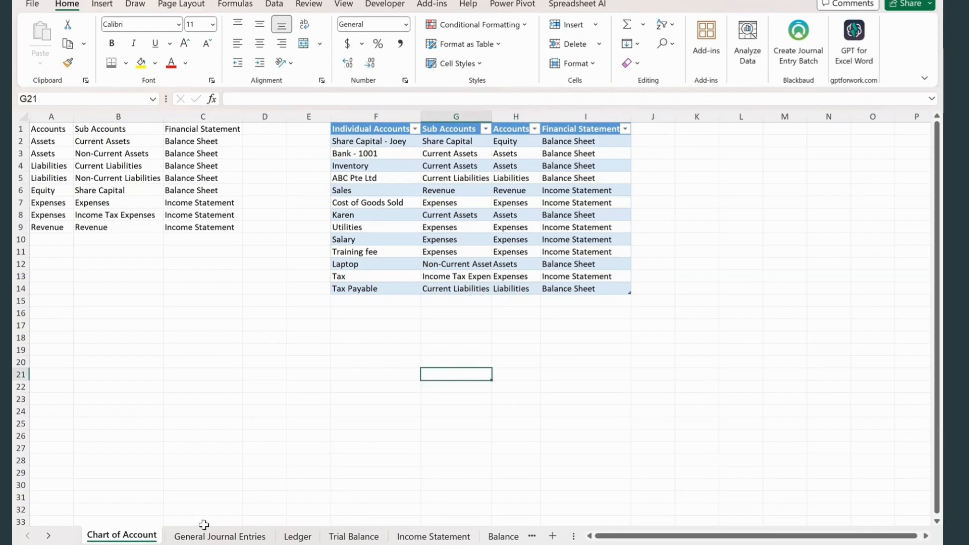
- Choose Tax Payable as the individual account of the second Tax Provision row in C29 of the General Journal Entries sheet
{"action": "left_click", "coordinate": [220, 536]}
{"action": "left_click", "coordinate": [212, 473]}
{"action": "left_click", "coordinate": [261, 473]}
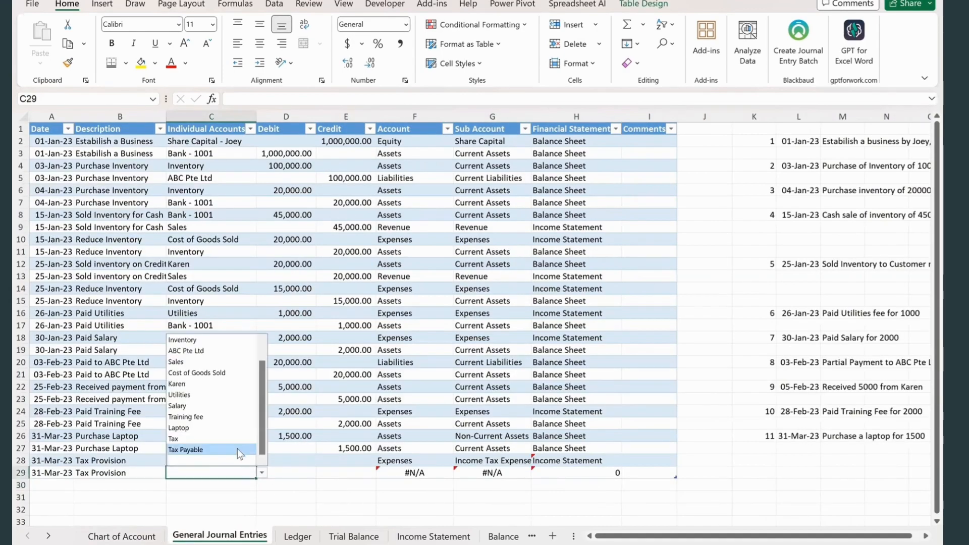
{"action": "left_click", "coordinate": [240, 448]}
- Copy the tax expense from G17 of the Income Statement into debit cell D28 of the journal as a value and make it positive
{"action": "left_click", "coordinate": [282, 472]}
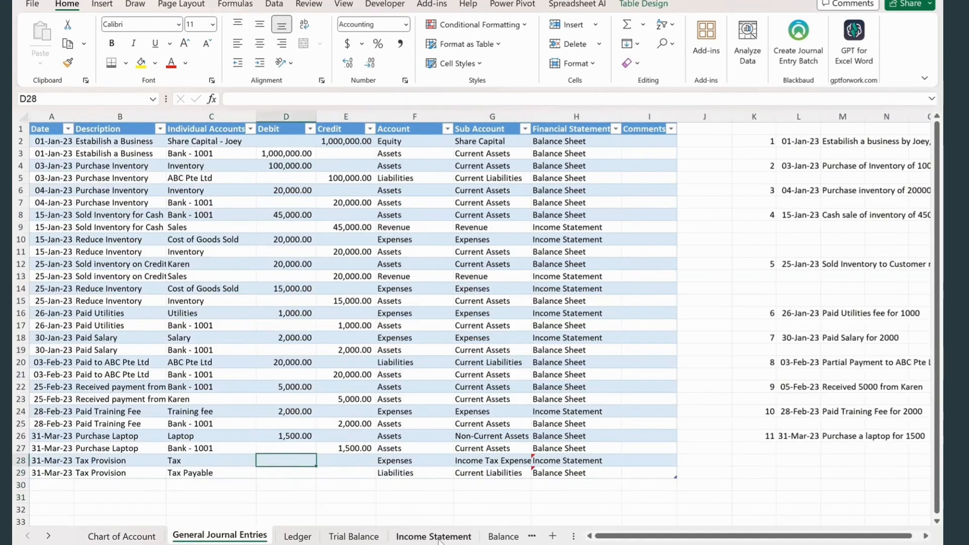
{"action": "left_click", "coordinate": [434, 536]}
{"action": "left_click", "coordinate": [402, 425]}
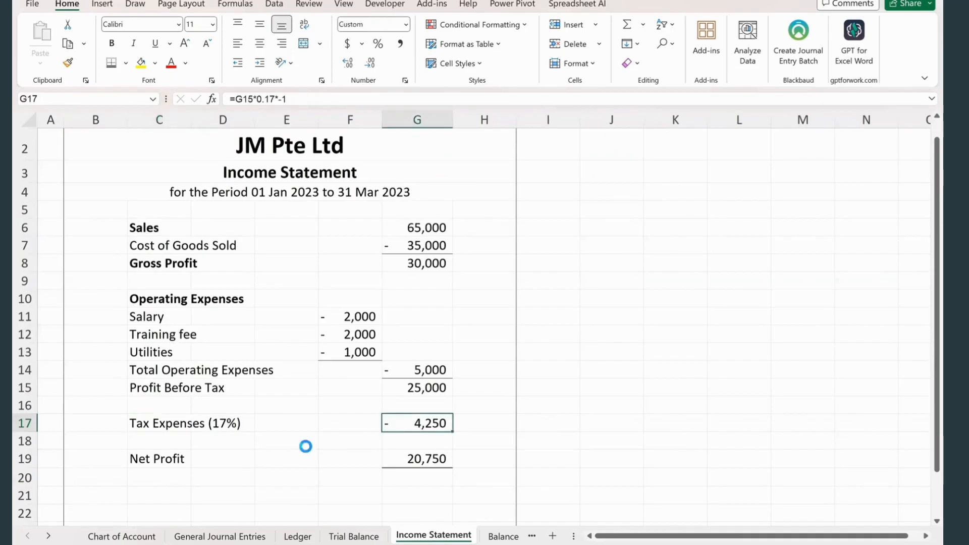
{"action": "key", "text": "ctrl+c"}
{"action": "left_click", "coordinate": [219, 536]}
{"action": "right_click", "coordinate": [273, 460]}
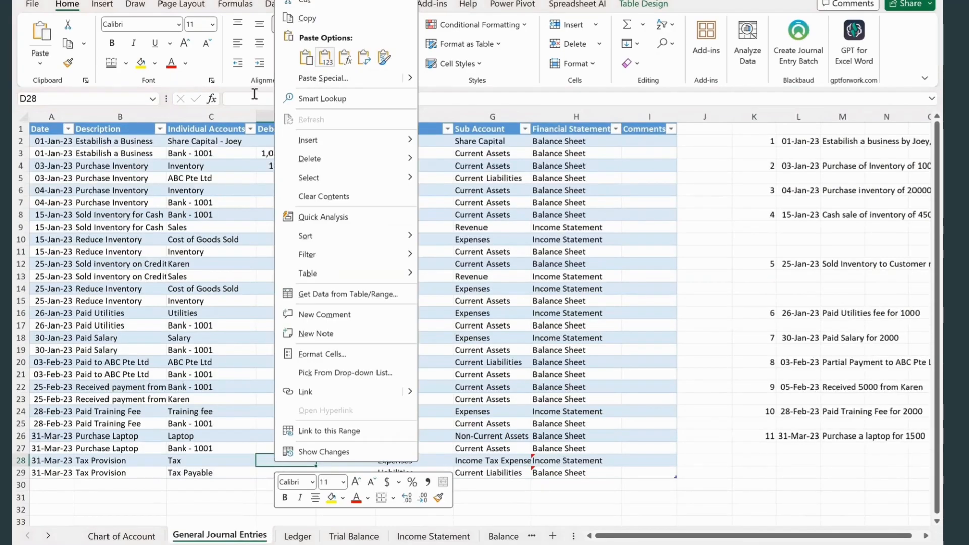
{"action": "left_click", "coordinate": [325, 57]}
{"action": "left_click", "coordinate": [236, 96]}
{"action": "key", "text": "BackSpace"}
{"action": "key", "text": "Return"}
- Enter a credit of 4250 for Tax Payable in E29
{"action": "left_click", "coordinate": [357, 472]}
{"action": "type", "text": "4250"}
{"action": "left_click", "coordinate": [281, 497]}
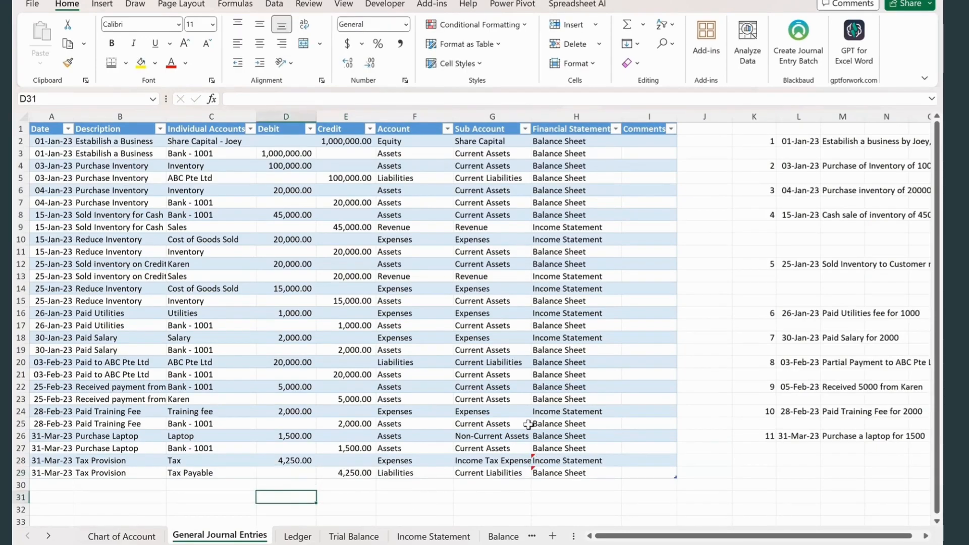
- Hide the gridlines on the Income Statement sheet
{"action": "left_click", "coordinate": [433, 537]}
{"action": "left_click", "coordinate": [350, 495]}
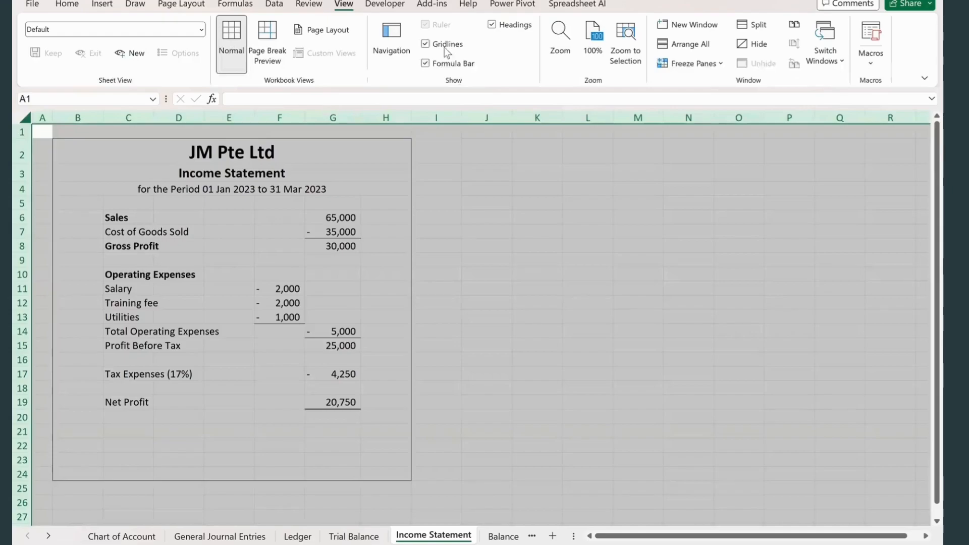
{"action": "left_click", "coordinate": [489, 260]}
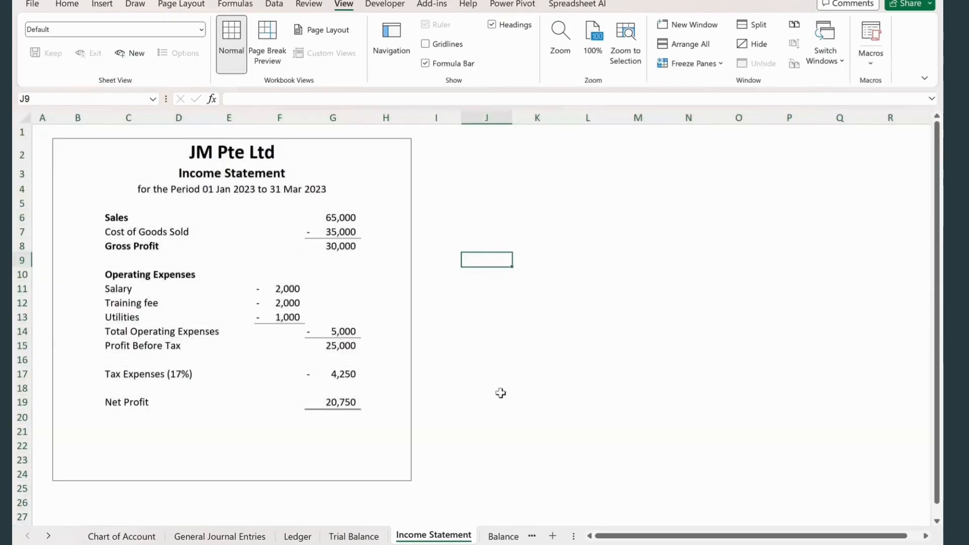
- Apply an outside border around B2:H35 on the Balance Sheet sheet
{"action": "left_click", "coordinate": [503, 536]}
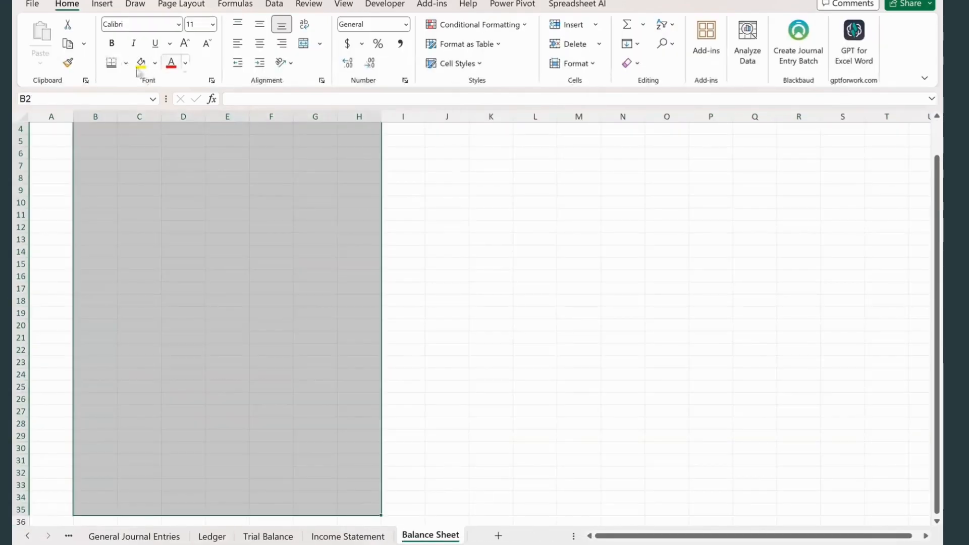
{"action": "left_click", "coordinate": [125, 63]}
{"action": "left_click", "coordinate": [142, 216]}
{"action": "left_click", "coordinate": [231, 201]}
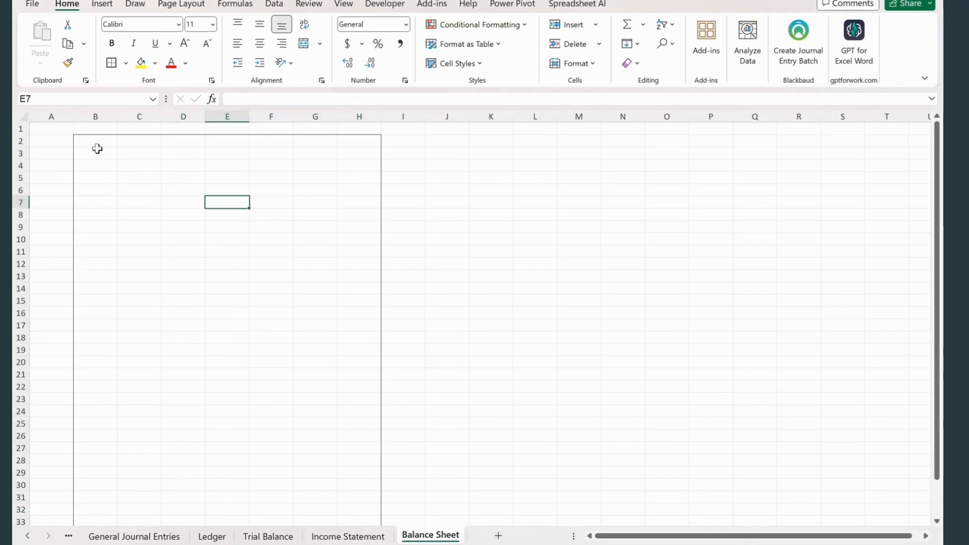
- Link B2 of the Balance Sheet to the company name with the formula ='Income Statement'!B2
{"action": "left_click", "coordinate": [96, 143]}
{"action": "type", "text": "="}
{"action": "left_click", "coordinate": [314, 277]}
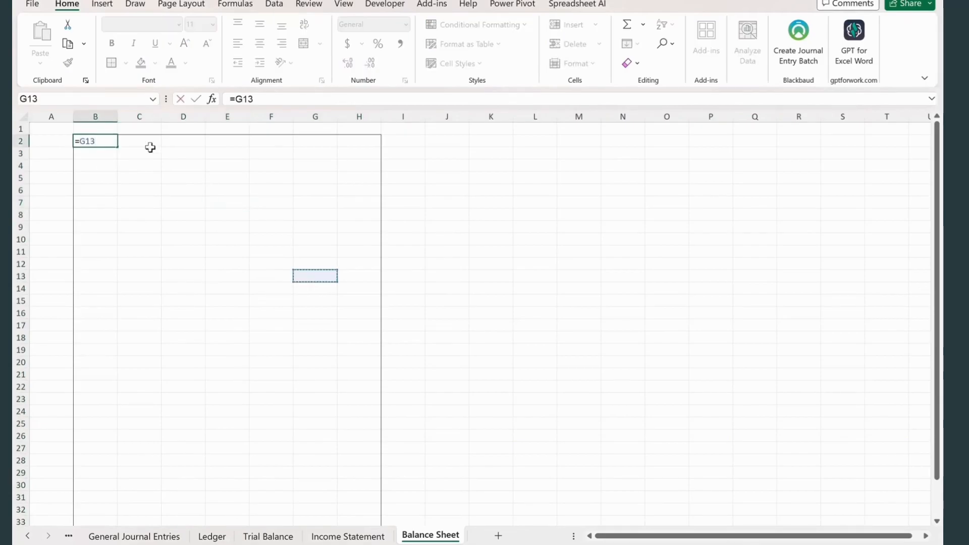
{"action": "left_click", "coordinate": [347, 536]}
{"action": "left_click", "coordinate": [63, 145]}
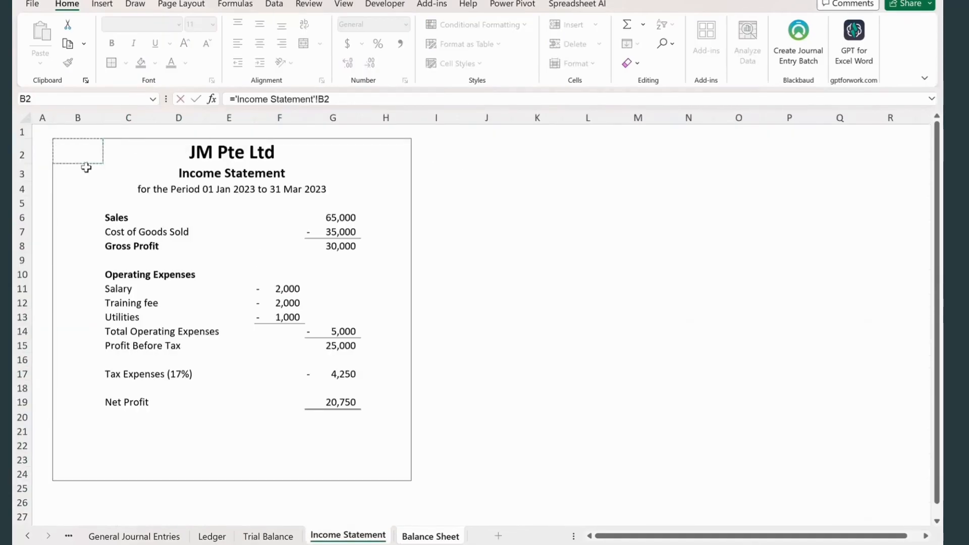
{"action": "key", "text": "Return"}
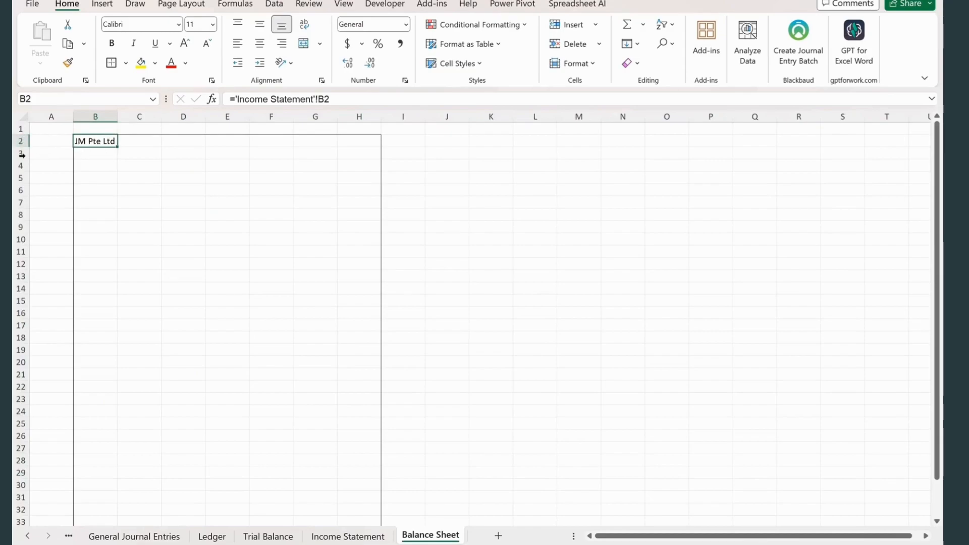
- Format the company name in B2 as bold with font size 16
{"action": "left_click", "coordinate": [213, 24]}
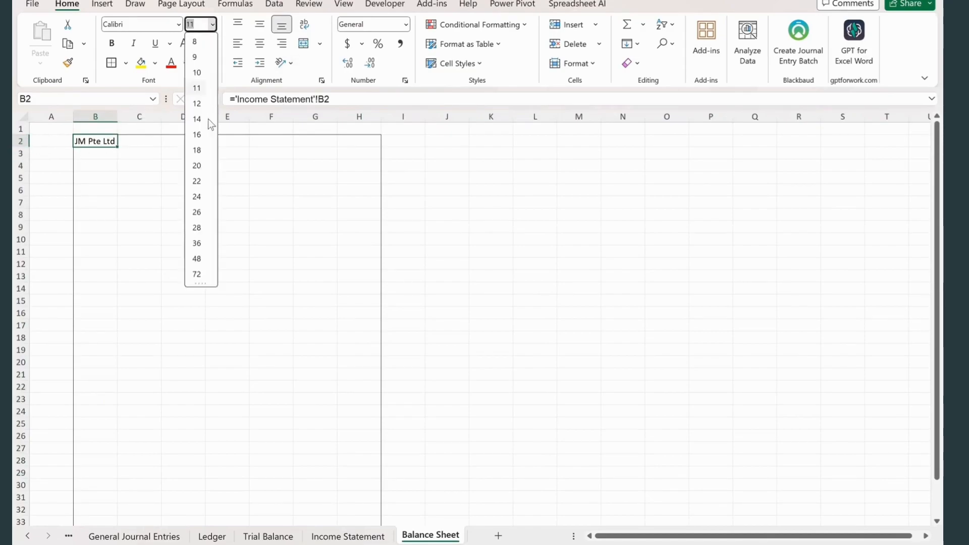
{"action": "left_click", "coordinate": [200, 135]}
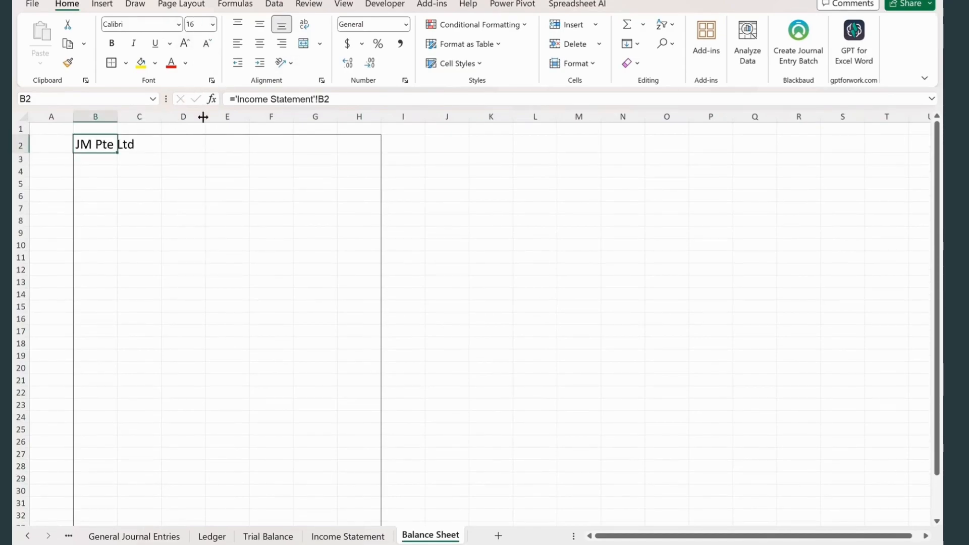
{"action": "key", "text": "ctrl+b"}
- Enter the title Balance Sheet in B3 and the date line as at 31 Mar 2023 in B4
{"action": "left_click", "coordinate": [100, 158]}
{"action": "type", "text": "Balance"}
{"action": "left_click", "coordinate": [91, 170]}
{"action": "type", "text": "as at 31 Maer"}
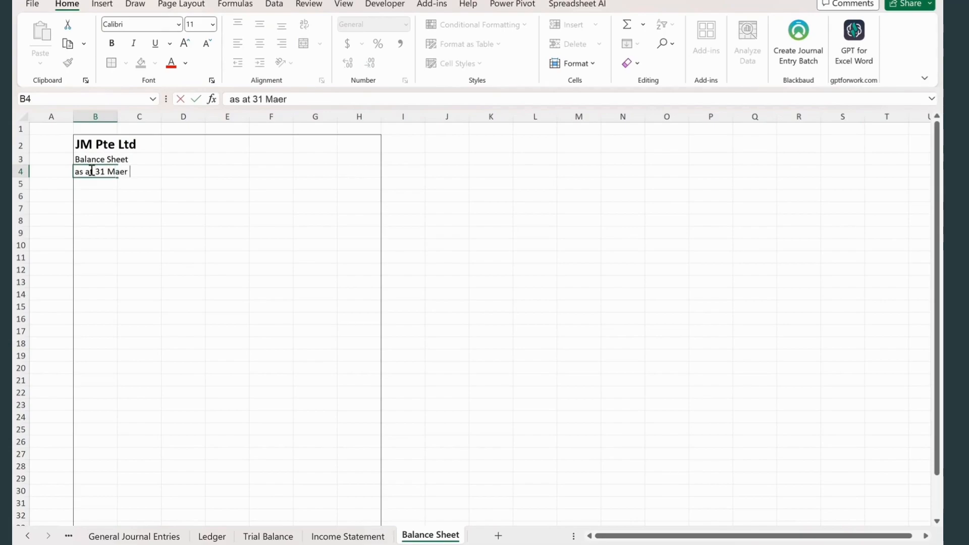
{"action": "left_click", "coordinate": [159, 210]}
- Center the three heading lines across B2:H4 with the Center Across Selection alignment
{"action": "left_click_drag", "start_coordinate": [92, 144], "coordinate": [368, 176]}
{"action": "key", "text": "ctrl+1"}
{"action": "left_click", "coordinate": [123, 247]}
{"action": "left_click", "coordinate": [144, 325]}
{"action": "left_click", "coordinate": [286, 504]}
{"action": "left_click", "coordinate": [184, 209]}
- Set the company name in B2 to font size 20 and the Balance Sheet title in B3 to size 14 bold
{"action": "left_click", "coordinate": [96, 145]}
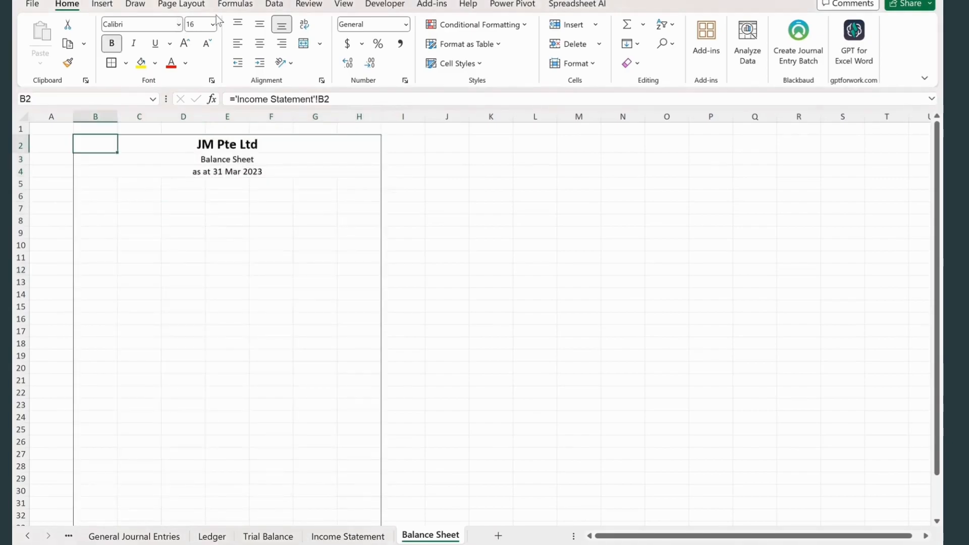
{"action": "left_click", "coordinate": [213, 23]}
{"action": "left_click", "coordinate": [196, 166]}
{"action": "left_click", "coordinate": [95, 161]}
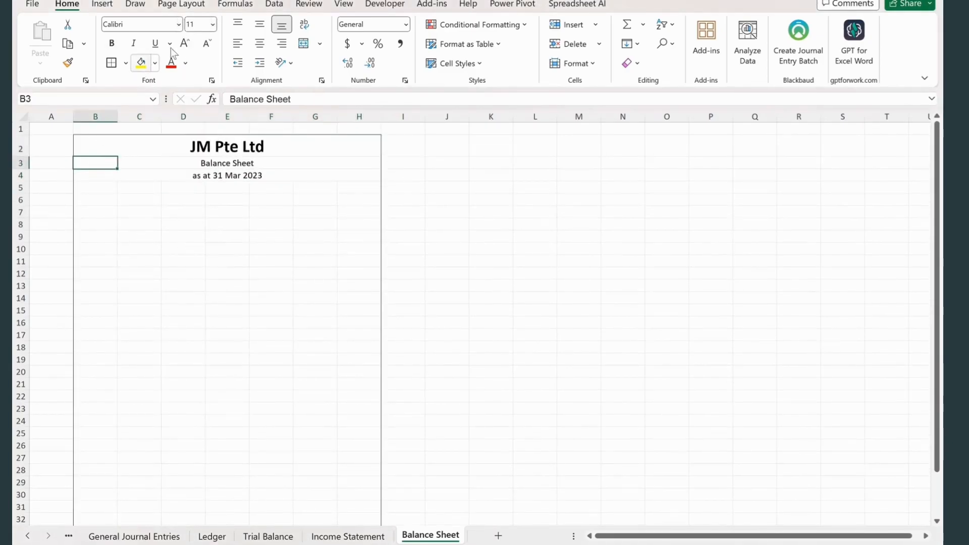
{"action": "left_click", "coordinate": [213, 24]}
{"action": "left_click", "coordinate": [199, 119]}
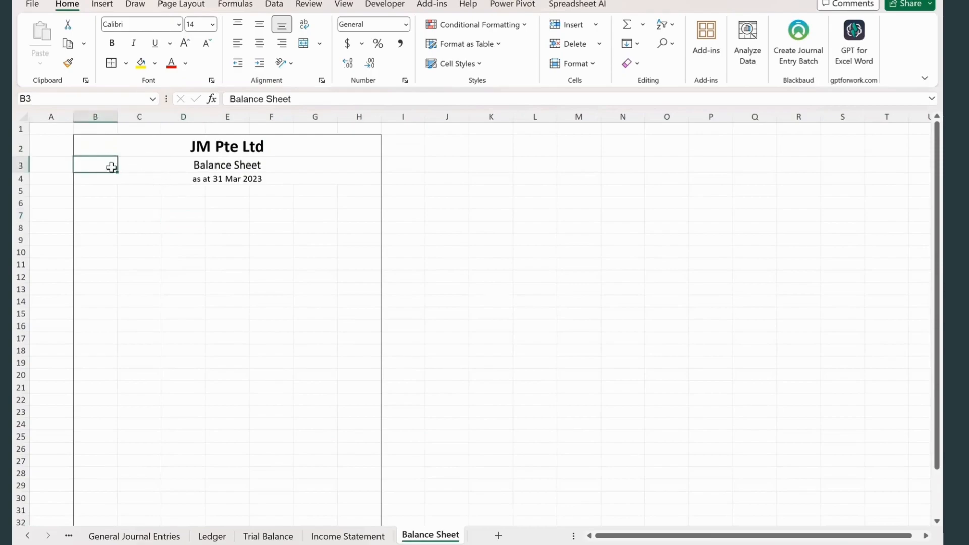
{"action": "key", "text": "ctrl+b"}
- Enter the heading Assets in B6 and make it bold and underlined
{"action": "key", "text": "Down"}
{"action": "key", "text": "Down"}
{"action": "key", "text": "Down"}
{"action": "type", "text": "Asse"}
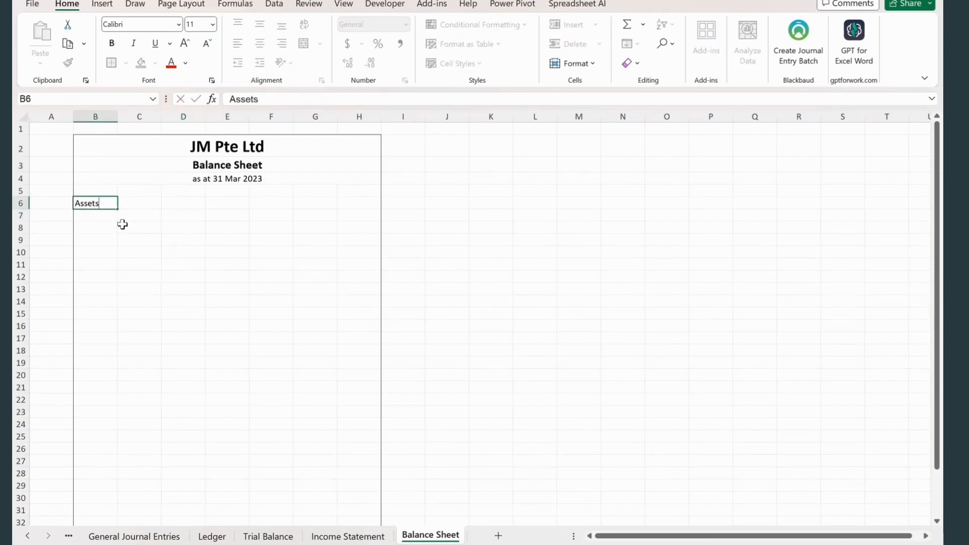
{"action": "key", "text": "ctrl+Return"}
{"action": "key", "text": "ctrl+b"}
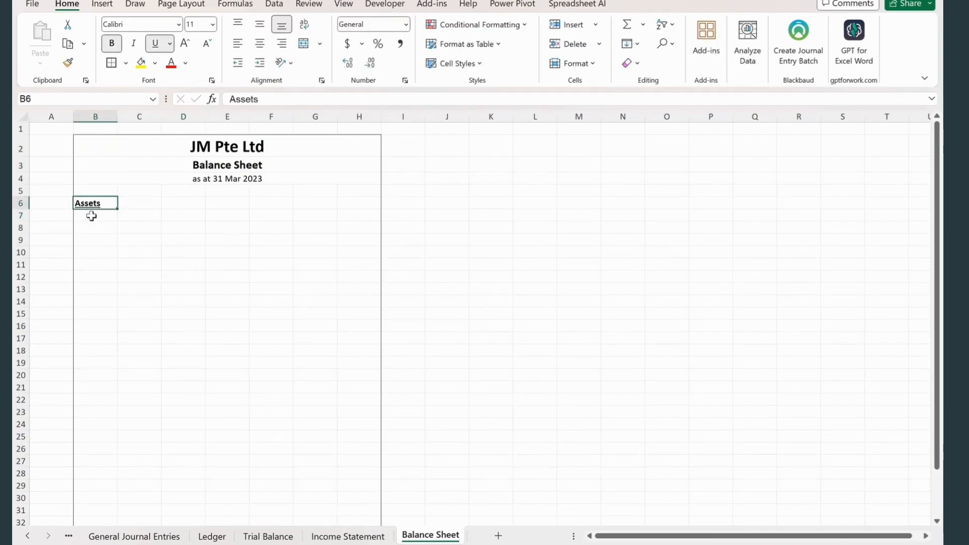
- Enter the subheading Non-Current Assets in B7, underline it and indent it one level
{"action": "left_click", "coordinate": [93, 216]}
{"action": "type", "text": "Non-Curren"}
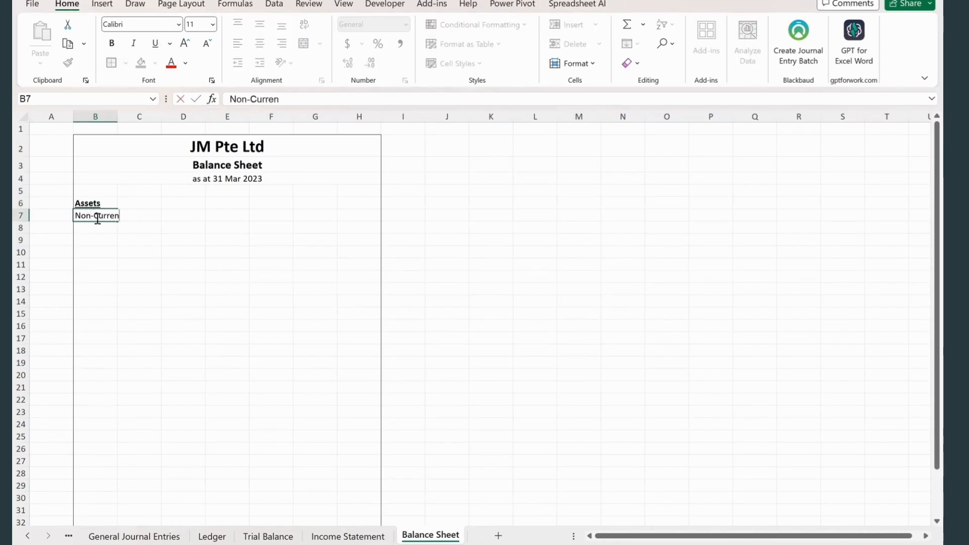
{"action": "type", "text": "t Assets"}
{"action": "key", "text": "Return"}
{"action": "key", "text": "Up"}
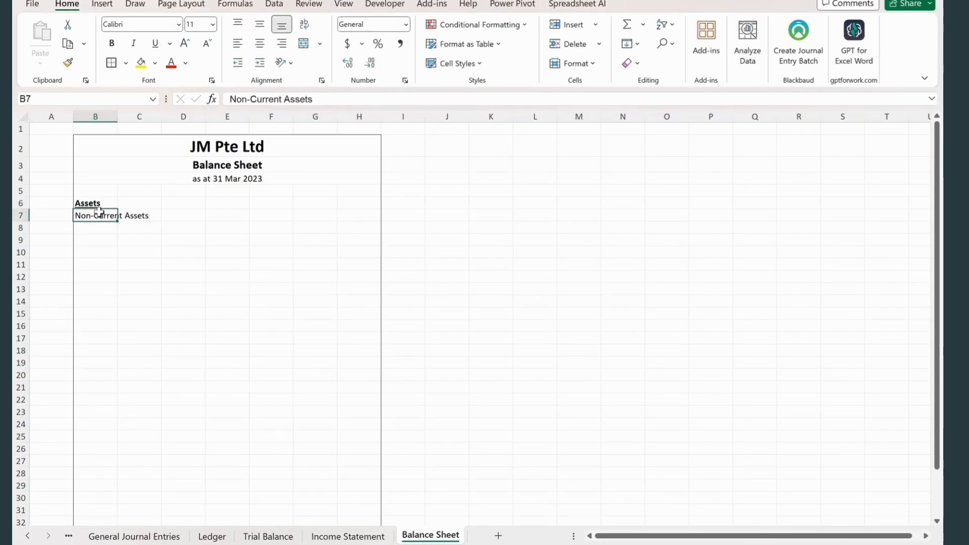
{"action": "key", "text": "ctrl+u"}
{"action": "left_click", "coordinate": [260, 63]}
{"action": "left_click", "coordinate": [183, 264]}
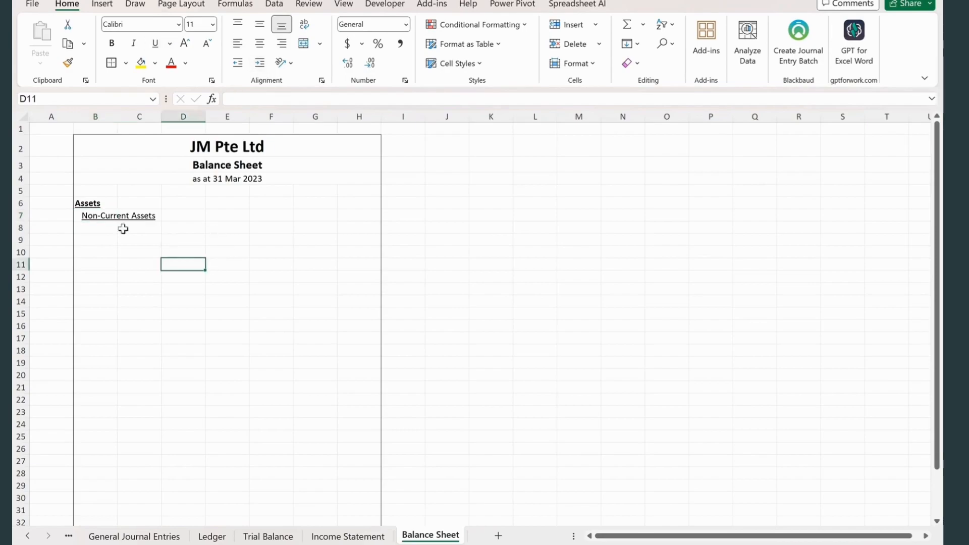
- Make the Non-Current Assets subheading bold and enter the item Laptop in B8, indented one level
{"action": "left_click", "coordinate": [110, 218]}
{"action": "key", "text": "ctrl+b"}
{"action": "left_click", "coordinate": [102, 227]}
{"action": "type", "text": "Lapt"}
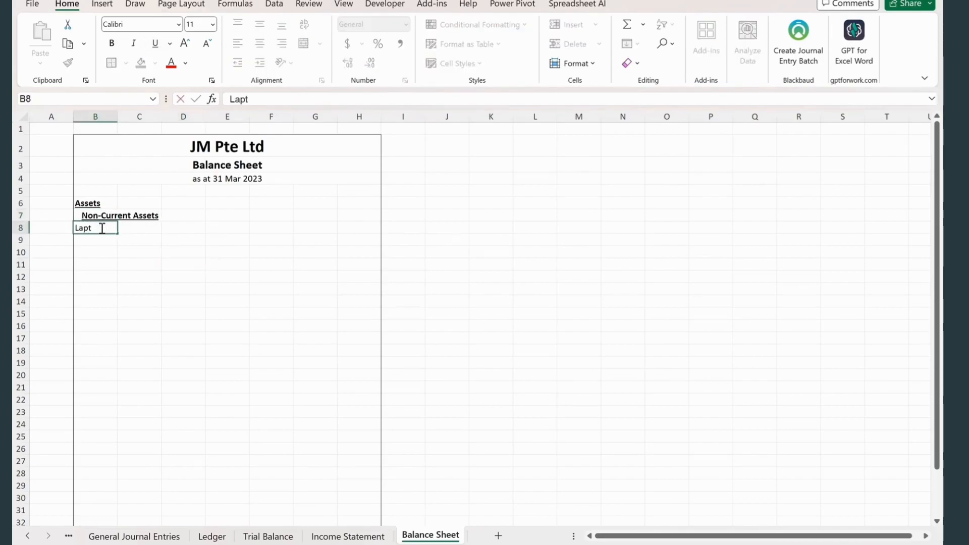
{"action": "key", "text": "Return"}
{"action": "key", "text": "Up"}
{"action": "left_click", "coordinate": [260, 63]}
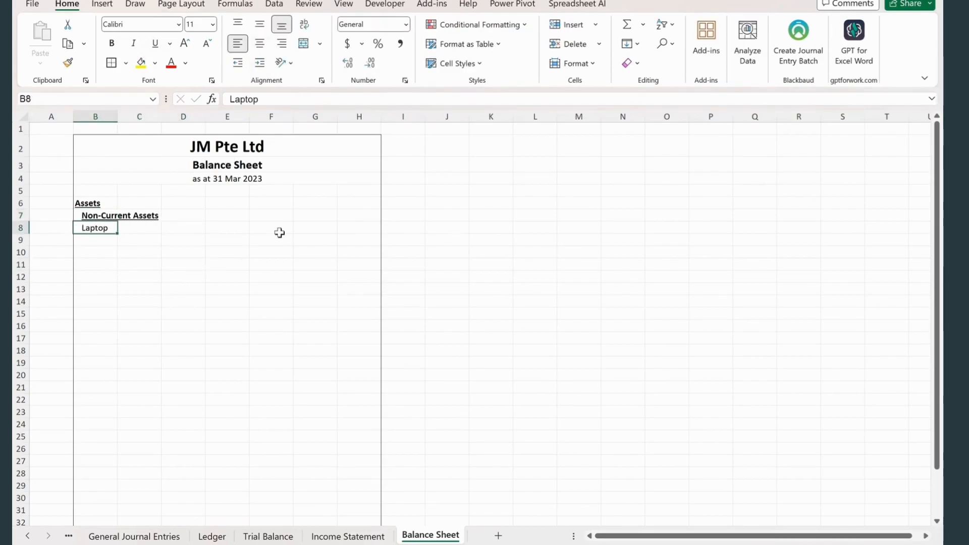
- Enter an XLOOKUP in F8 that finds B8 in Trial Balance B3:B13 and returns the balance from E3:E13
{"action": "left_click", "coordinate": [266, 226]}
{"action": "type", "text": "=xlookup("}
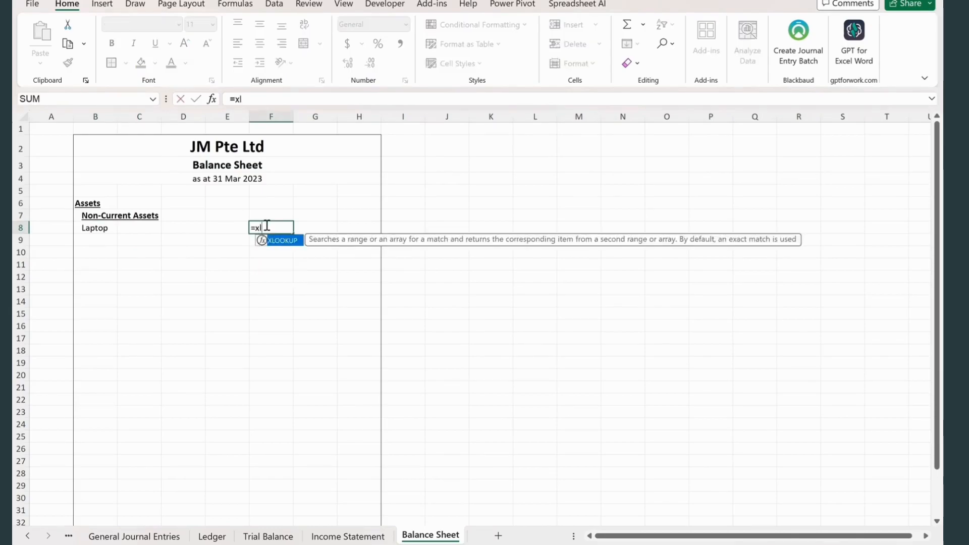
{"action": "left_click", "coordinate": [94, 230]}
{"action": "type", "text": ","}
{"action": "left_click", "coordinate": [269, 536]}
{"action": "left_click_drag", "start_coordinate": [179, 155], "coordinate": [184, 276]}
{"action": "type", "text": ","}
{"action": "left_click_drag", "start_coordinate": [357, 162], "coordinate": [371, 282]}
{"action": "type", "text": ")"}
{"action": "key", "text": "Return"}
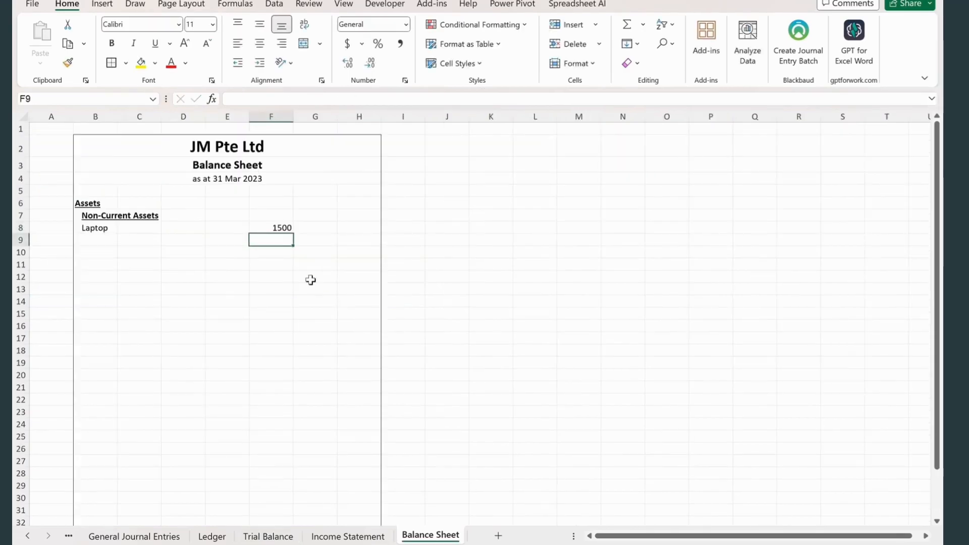
- Add a bottom border to the Laptop amount in F8
{"action": "left_click", "coordinate": [278, 228]}
{"action": "left_click", "coordinate": [126, 62]}
{"action": "left_click", "coordinate": [146, 101]}
- Delete the empty column G from the balance sheet
{"action": "left_click_drag", "start_coordinate": [323, 253], "coordinate": [322, 244]}
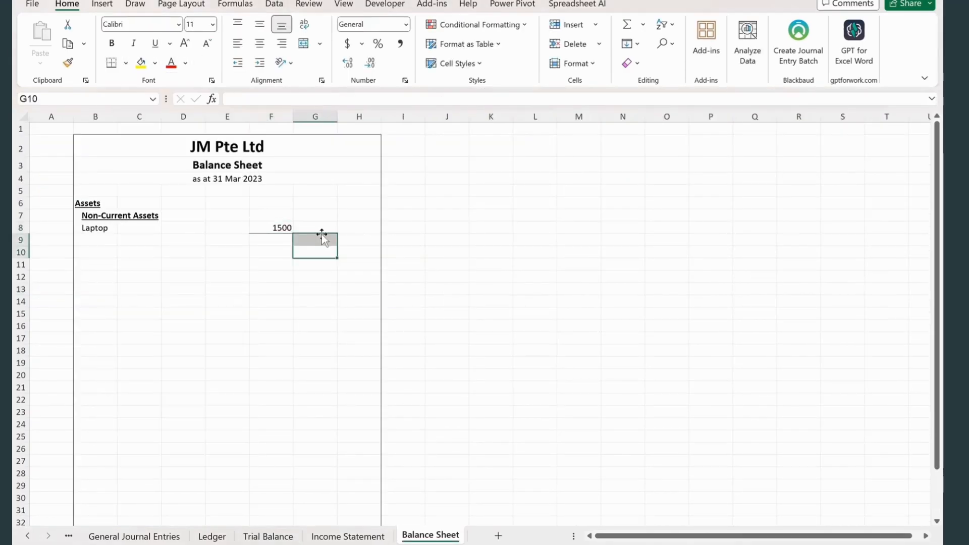
{"action": "left_click", "coordinate": [328, 116]}
{"action": "key", "text": "ctrl+minus"}
{"action": "left_click", "coordinate": [311, 240]}
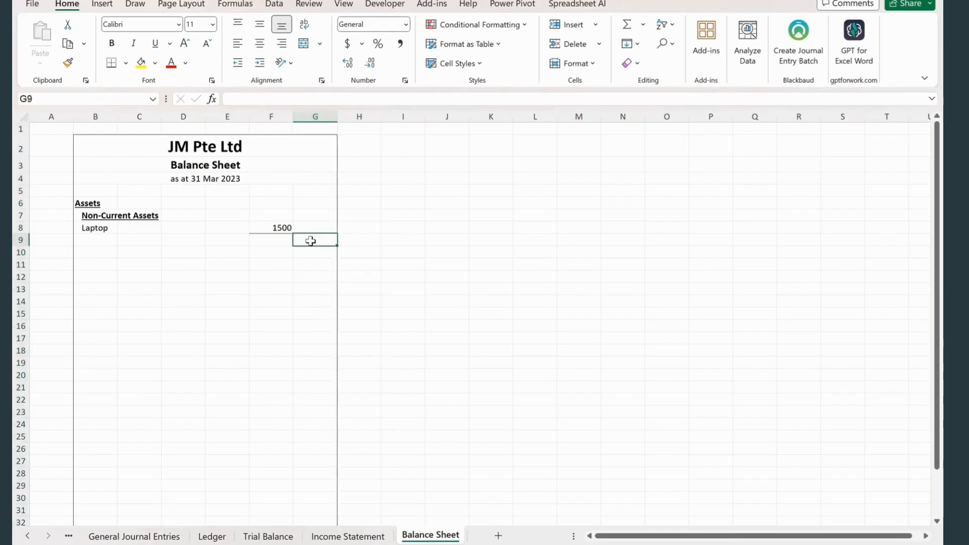
- Enter the label Total Non-Current Assets in B9 and the formula =F8 in G9
{"action": "left_click", "coordinate": [96, 240]}
{"action": "type", "text": "Total N"}
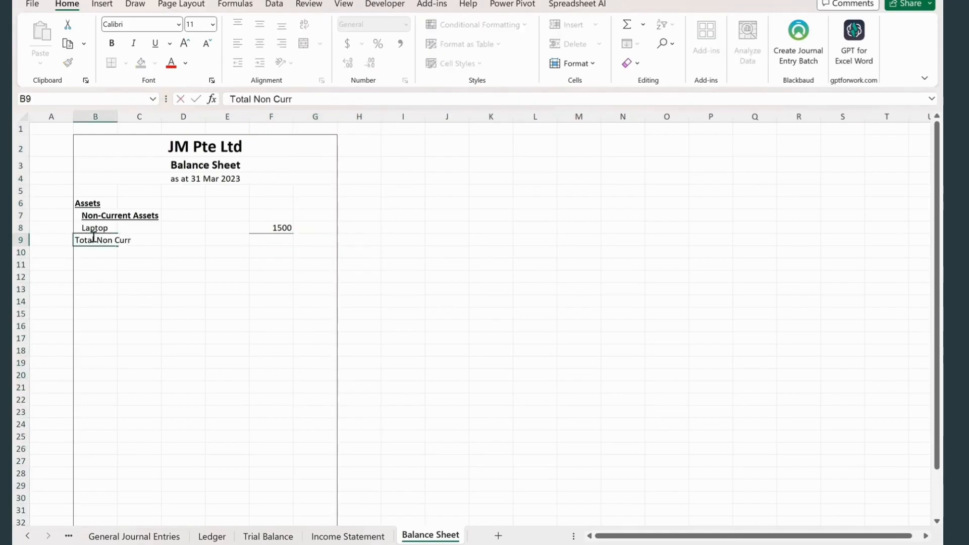
{"action": "type", "text": "on-Current Assets"}
{"action": "key", "text": "Return"}
{"action": "left_click", "coordinate": [305, 240]}
{"action": "type", "text": "="}
{"action": "left_click", "coordinate": [276, 227]}
{"action": "key", "text": "Return"}
- Indent the Total Non-Current Assets label one level and make it bold
{"action": "left_click", "coordinate": [100, 240]}
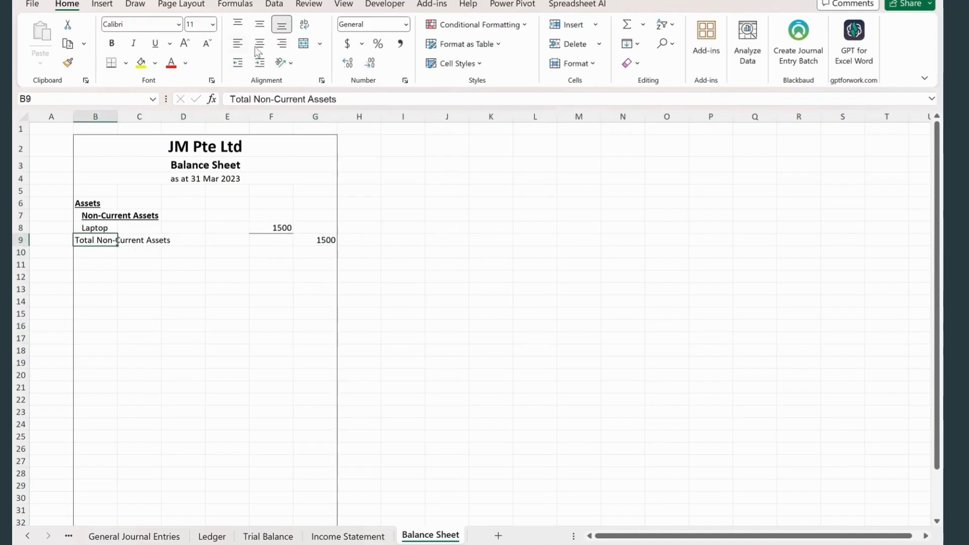
{"action": "left_click", "coordinate": [282, 43]}
{"action": "left_click", "coordinate": [260, 63]}
{"action": "key", "text": "ctrl+b"}
- Enter the subheading Current Assets in B10, make it bold and underlined, and indent it one level
{"action": "left_click", "coordinate": [96, 253]}
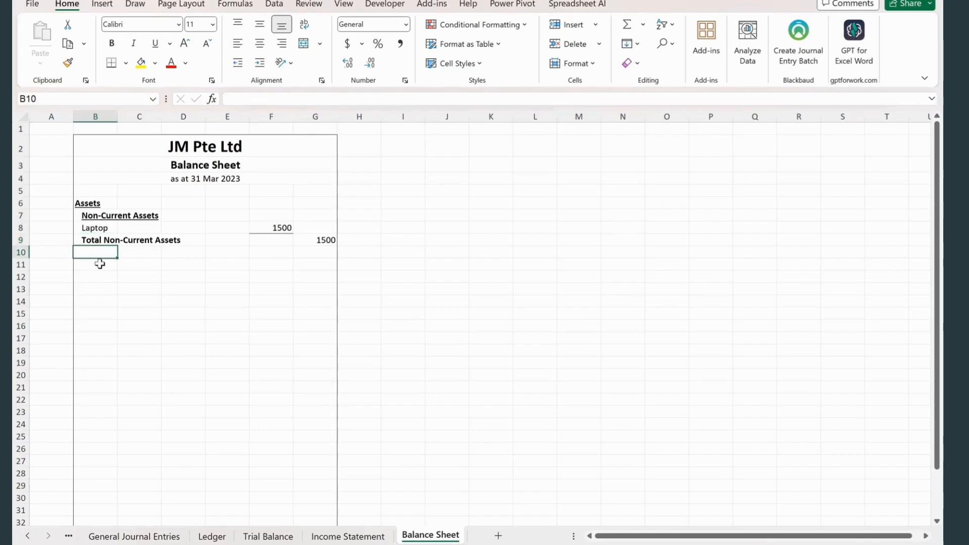
{"action": "type", "text": "Current Assets"}
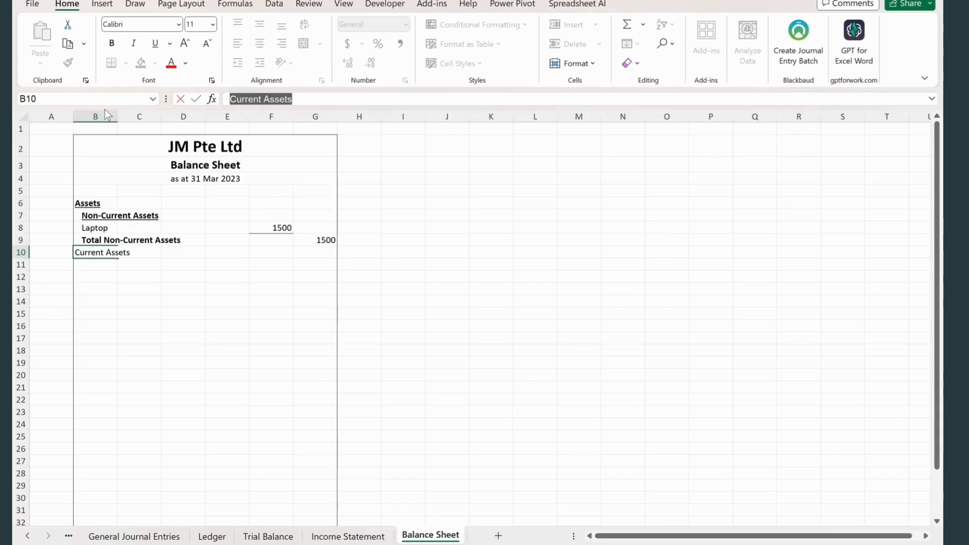
{"action": "key", "text": "ctrl+b"}
{"action": "key", "text": "ctrl+u"}
{"action": "left_click", "coordinate": [229, 277]}
{"action": "left_click", "coordinate": [112, 252]}
{"action": "left_click", "coordinate": [261, 63]}
{"action": "left_click", "coordinate": [149, 303]}
- Copy the three current asset accounts from Trial Balance B4:B6 into Balance Sheet B11:B13 and indent them one level
{"action": "left_click", "coordinate": [96, 270]}
{"action": "left_click", "coordinate": [268, 536]}
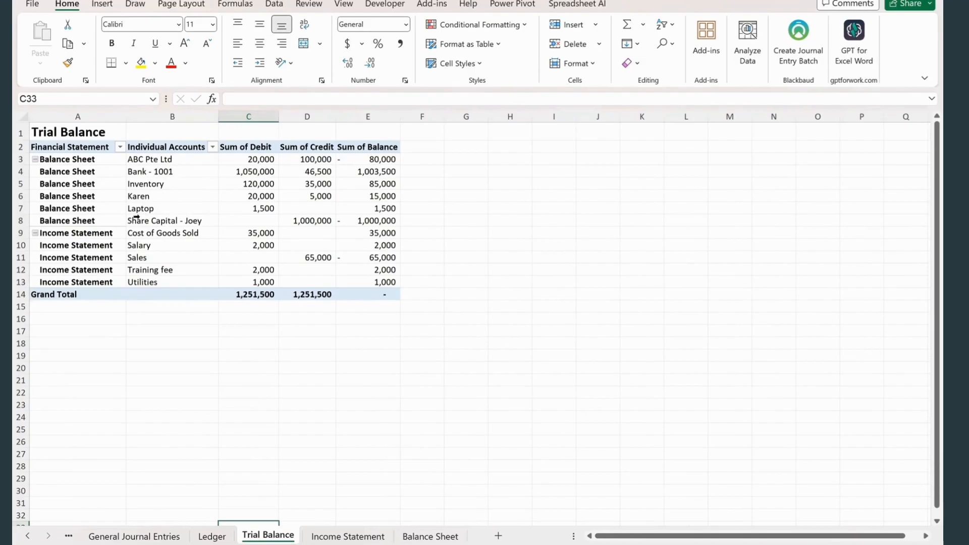
{"action": "left_click", "coordinate": [182, 171]}
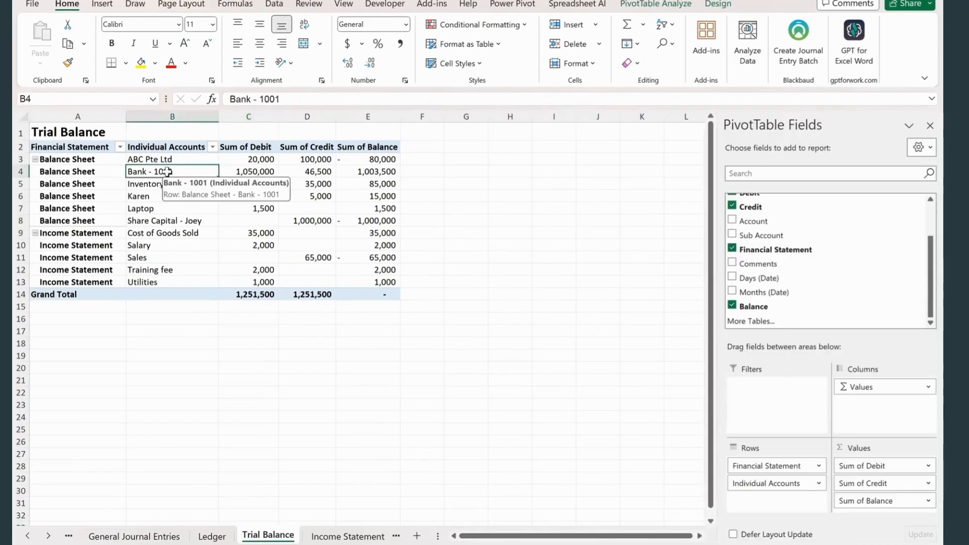
{"action": "left_click_drag", "start_coordinate": [174, 190], "coordinate": [174, 195]}
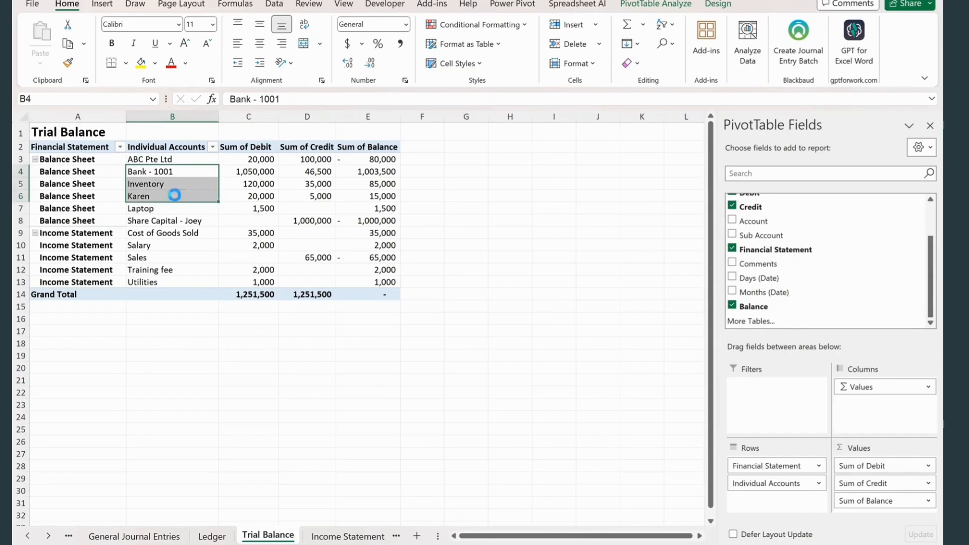
{"action": "key", "text": "ctrl+c"}
{"action": "left_click", "coordinate": [323, 536]}
{"action": "left_click", "coordinate": [318, 535]}
{"action": "right_click", "coordinate": [96, 268]}
{"action": "left_click", "coordinate": [149, 200]}
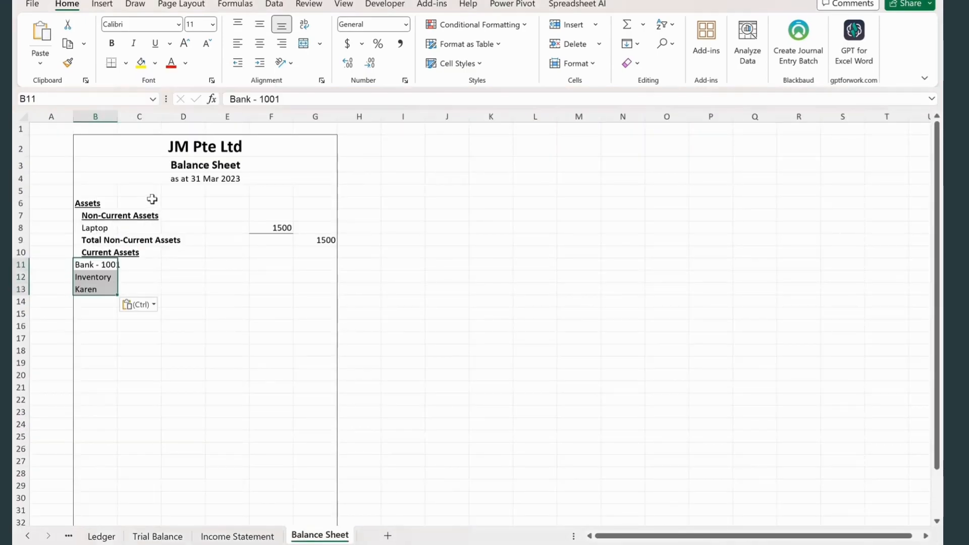
{"action": "left_click", "coordinate": [263, 265]}
- Make the lookup ranges in F8 absolute ($B$3:$B$13 and $E$3:$E$13) and copy the formula to F11:F13
{"action": "left_click", "coordinate": [282, 227]}
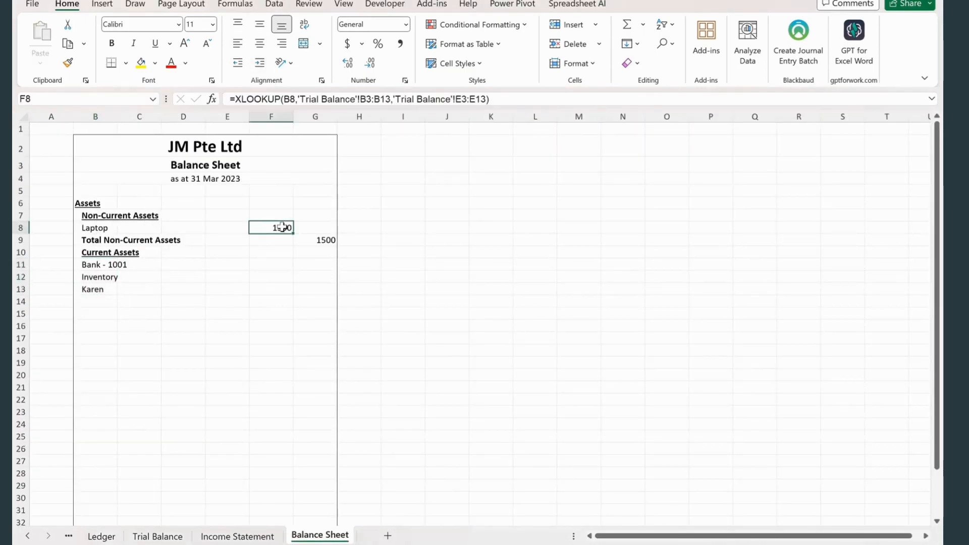
{"action": "double_click", "coordinate": [374, 99]}
{"action": "key", "text": "F4"}
{"action": "double_click", "coordinate": [493, 99]}
{"action": "key", "text": "F4"}
{"action": "key", "text": "ctrl+Return"}
{"action": "key", "text": "ctrl+c"}
{"action": "left_click_drag", "start_coordinate": [263, 263], "coordinate": [267, 289]}
{"action": "key", "text": "ctrl+v"}
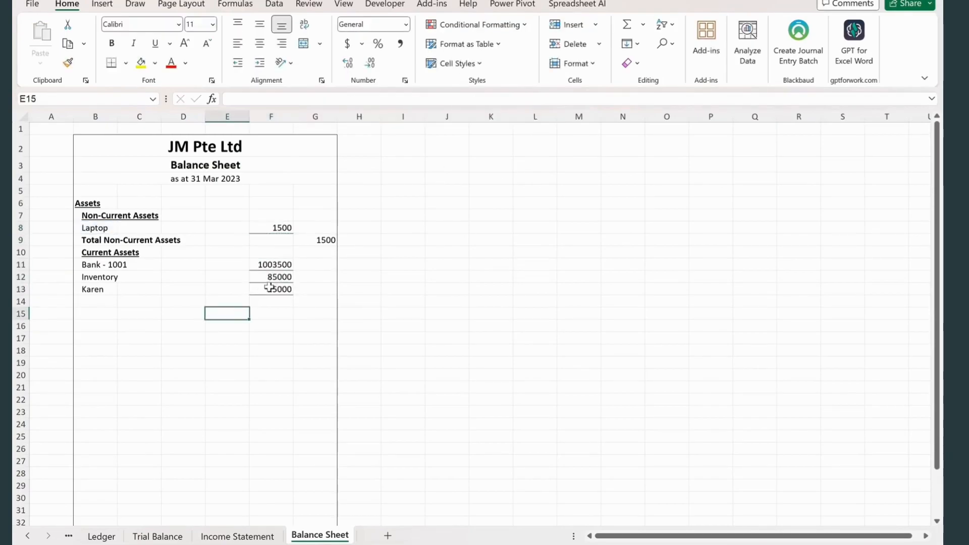
- Clear the borders of the current asset amounts in F11:F13 and format them in comma style without decimals
{"action": "key", "text": "ctrl+1"}
{"action": "key", "text": "Escape"}
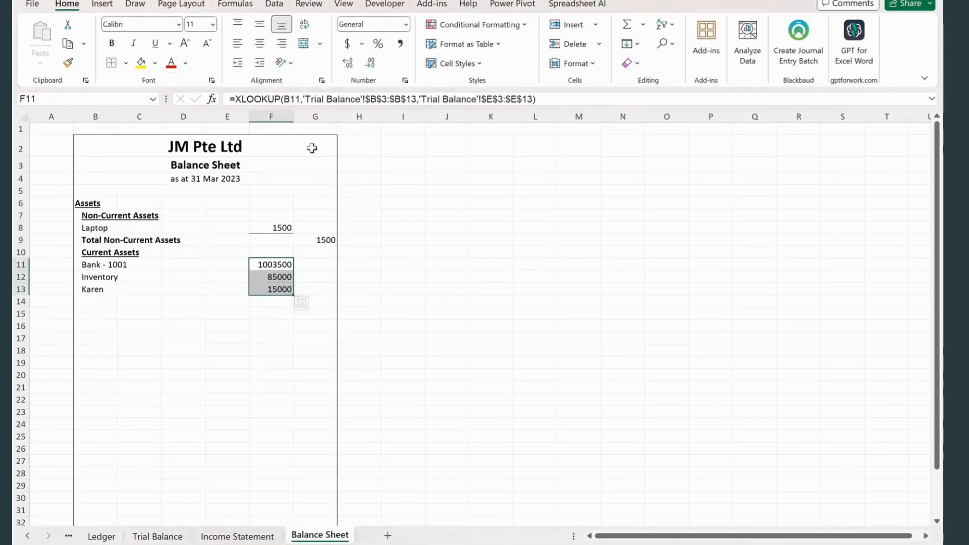
{"action": "left_click", "coordinate": [399, 46]}
{"action": "left_click", "coordinate": [370, 63]}
{"action": "left_click", "coordinate": [370, 63]}
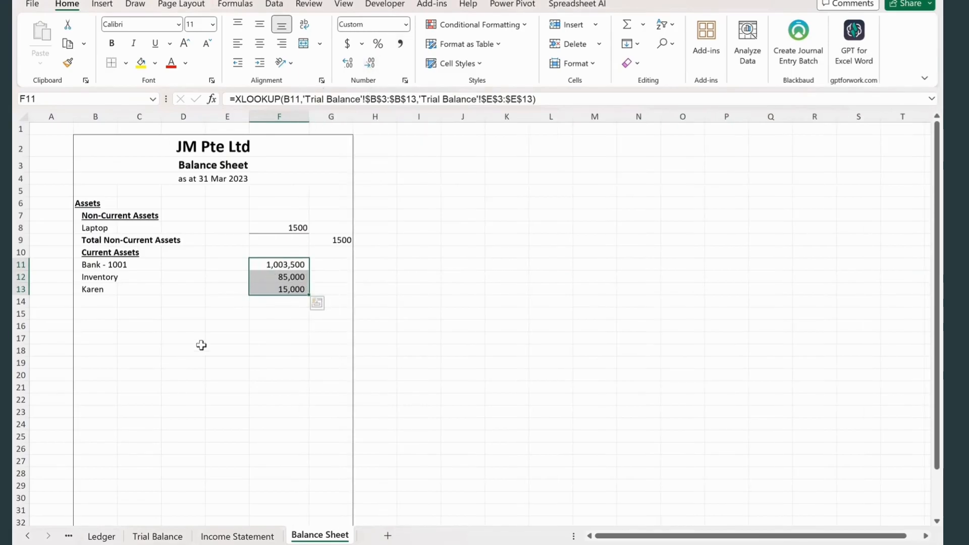
- Add a bottom border to F13 and total the current assets in G14 with a SUM of F11:F13
{"action": "left_click", "coordinate": [272, 290]}
{"action": "left_click", "coordinate": [126, 63]}
{"action": "left_click", "coordinate": [139, 78]}
{"action": "left_click", "coordinate": [338, 302]}
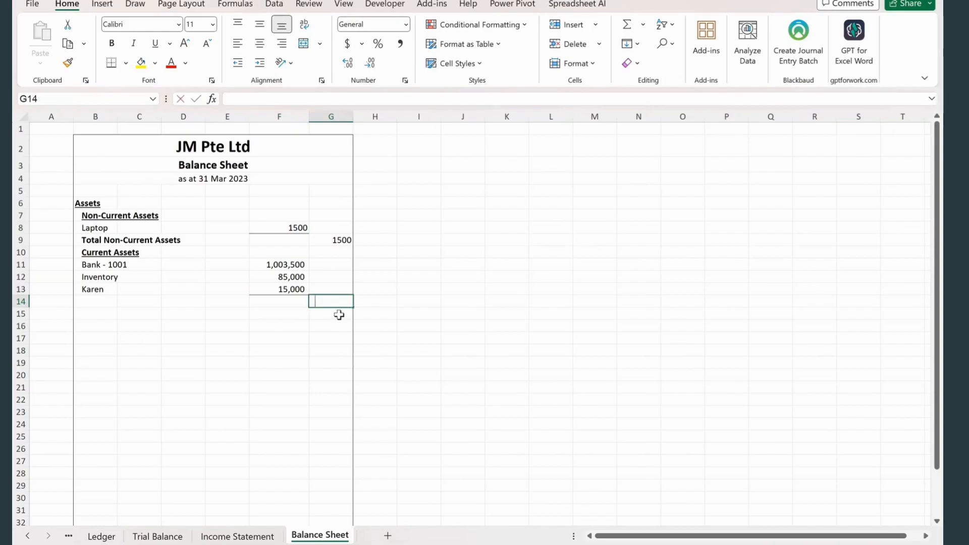
{"action": "type", "text": "=SUM("}
{"action": "left_click_drag", "start_coordinate": [280, 265], "coordinate": [280, 289]}
{"action": "key", "text": "Return"}
{"action": "left_click", "coordinate": [285, 338]}
- Enter the label Total Assets in B16, make it bold and indent it one level
{"action": "left_click", "coordinate": [123, 326]}
{"action": "left_click", "coordinate": [80, 326]}
{"action": "type", "text": "Total As"}
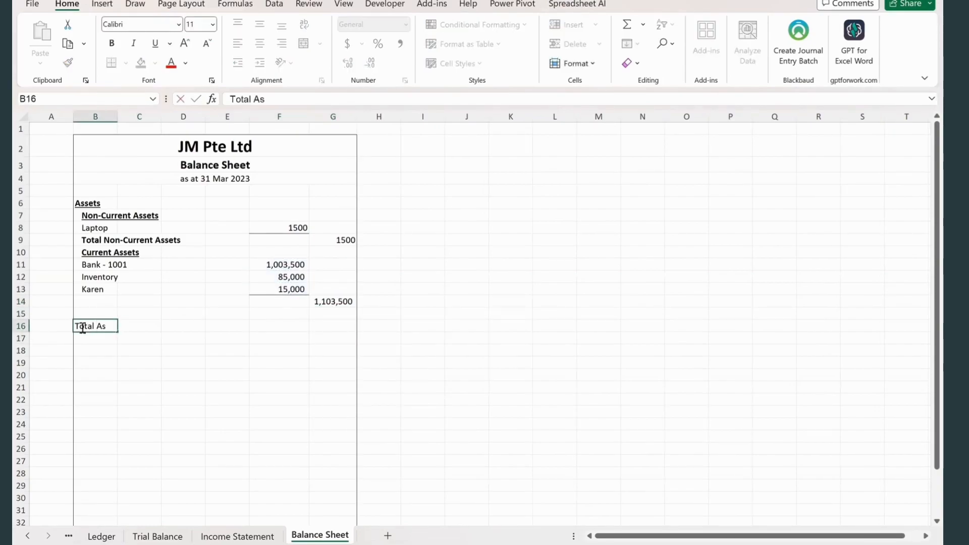
{"action": "type", "text": "sets"}
{"action": "key", "text": "Return"}
{"action": "double_click", "coordinate": [108, 327]}
{"action": "type", "text": "e"}
{"action": "key", "text": "Return"}
{"action": "key", "text": "Up"}
{"action": "key", "text": "ctrl+b"}
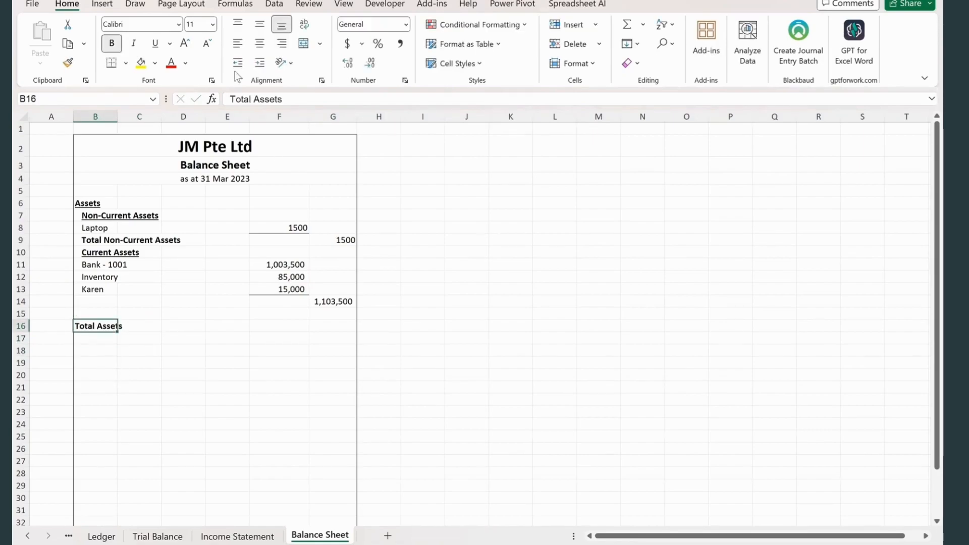
{"action": "left_click", "coordinate": [260, 63]}
- Enter the total assets formula =SUM(G8:G14) in G16
{"action": "left_click", "coordinate": [232, 365]}
{"action": "left_click", "coordinate": [337, 325]}
{"action": "type", "text": "=sum"}
{"action": "key", "text": "Tab"}
{"action": "left_click_drag", "start_coordinate": [331, 222], "coordinate": [341, 308]}
{"action": "key", "text": "Return"}
- Give the total assets amount in G16 top and bottom borders and comma style without decimals
{"action": "left_click", "coordinate": [328, 326]}
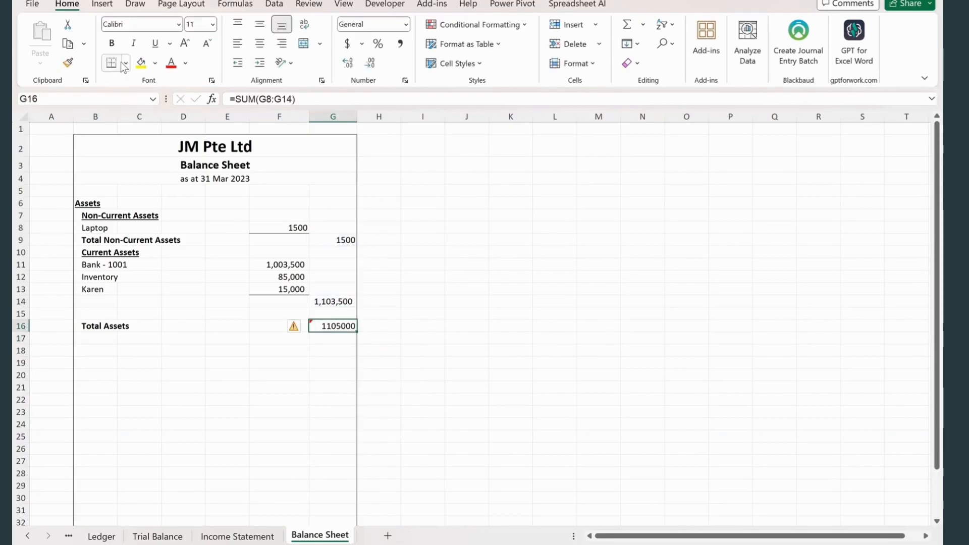
{"action": "left_click", "coordinate": [125, 63]}
{"action": "left_click", "coordinate": [162, 330]}
{"action": "left_click", "coordinate": [401, 44]}
{"action": "double_click", "coordinate": [371, 63]}
- Format the non-current asset amounts in F8:G9 in comma style without decimals
{"action": "left_click", "coordinate": [325, 238]}
{"action": "left_click_drag", "start_coordinate": [286, 229], "coordinate": [341, 238]}
{"action": "left_click", "coordinate": [399, 44]}
- Enter the heading Equity and Liabilities in B18 and make it bold and underlined
{"action": "scroll", "coordinate": [313, 313], "scroll_direction": "down", "scroll_amount": 2}
{"action": "left_click", "coordinate": [137, 336]}
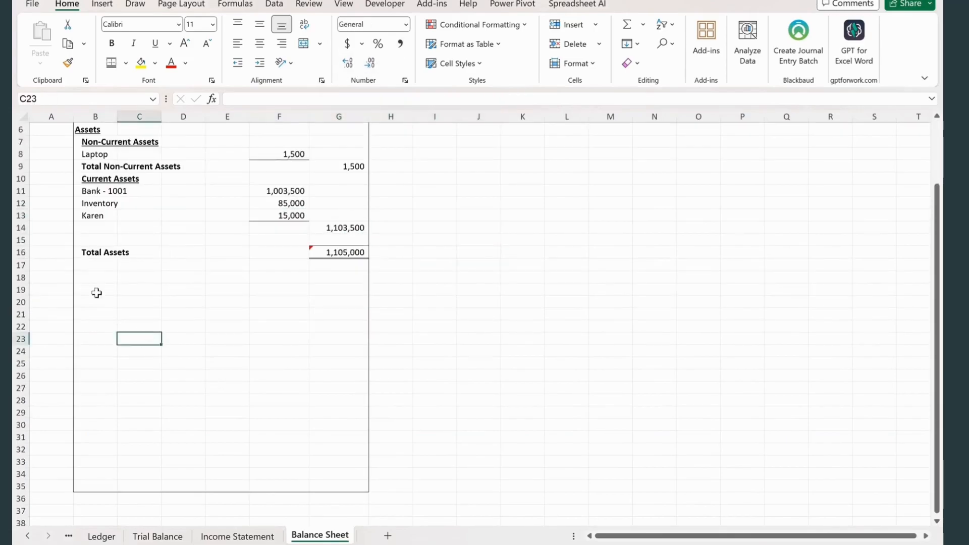
{"action": "left_click", "coordinate": [101, 289]}
{"action": "left_click", "coordinate": [88, 277]}
{"action": "type", "text": "Eq"}
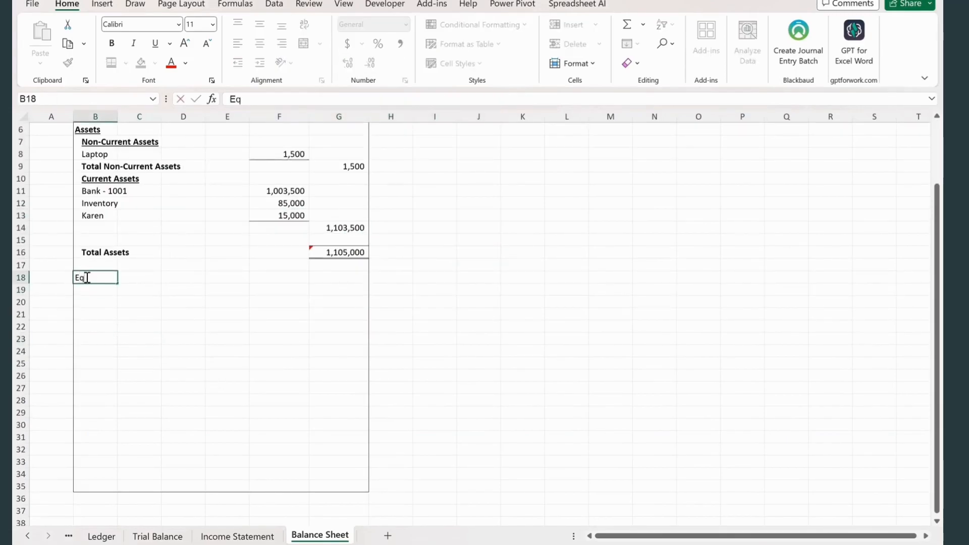
{"action": "type", "text": "uity and Liabilities"}
{"action": "left_click", "coordinate": [103, 315]}
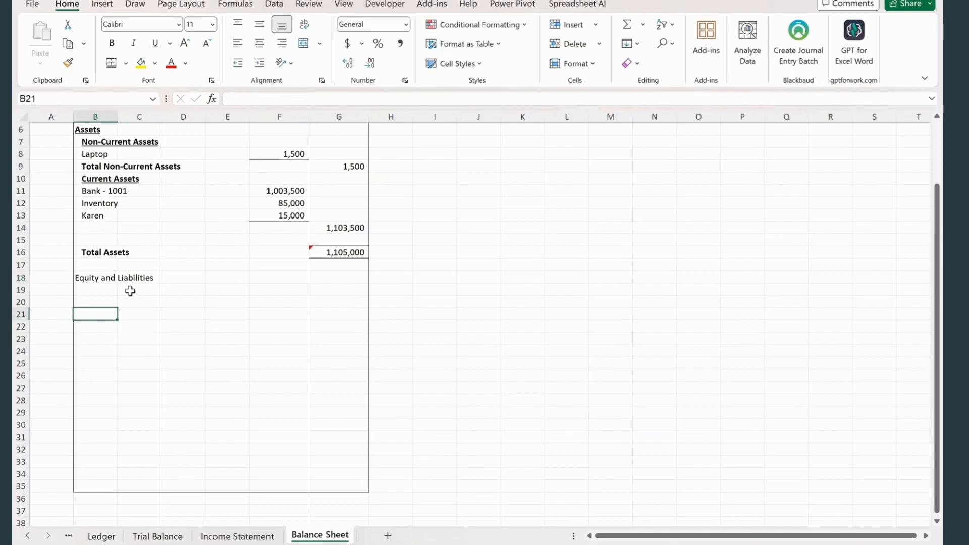
{"action": "left_click", "coordinate": [91, 278]}
{"action": "key", "text": "ctrl+u"}
{"action": "key", "text": "ctrl+b"}
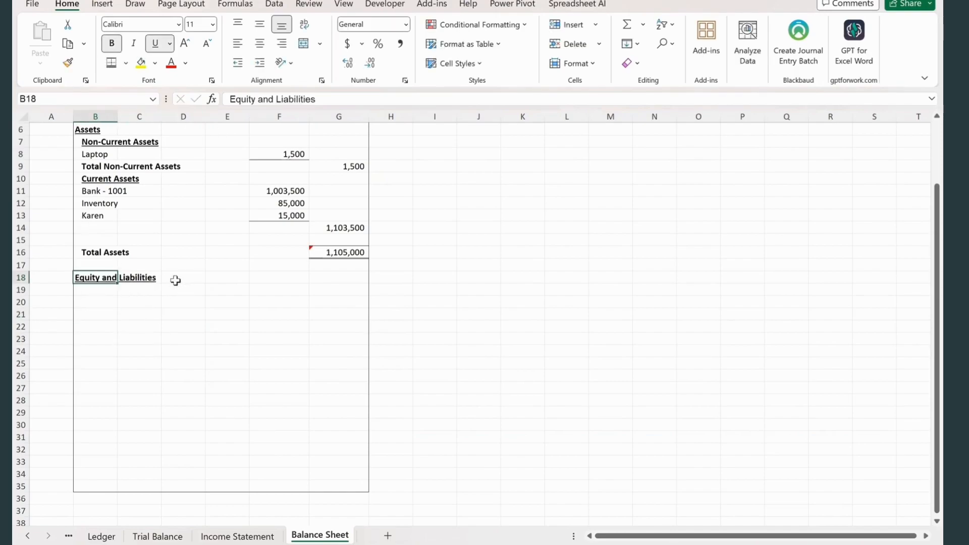
- Enter the heading Liabilities in B20 and make it bold and underlined
{"action": "left_click", "coordinate": [86, 301]}
{"action": "type", "text": "Liabilities"}
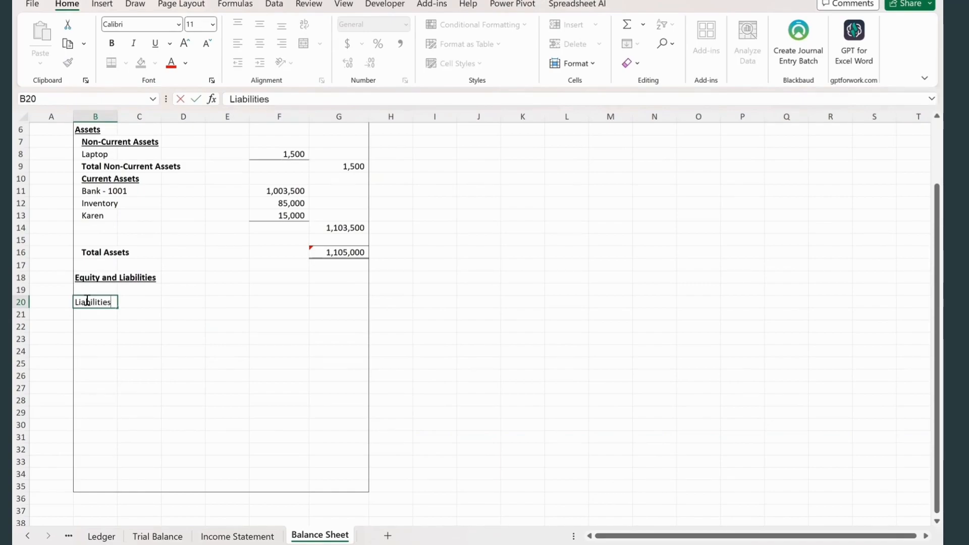
{"action": "key", "text": "ctrl+Return"}
{"action": "key", "text": "ctrl+b"}
{"action": "key", "text": "ctrl+u"}
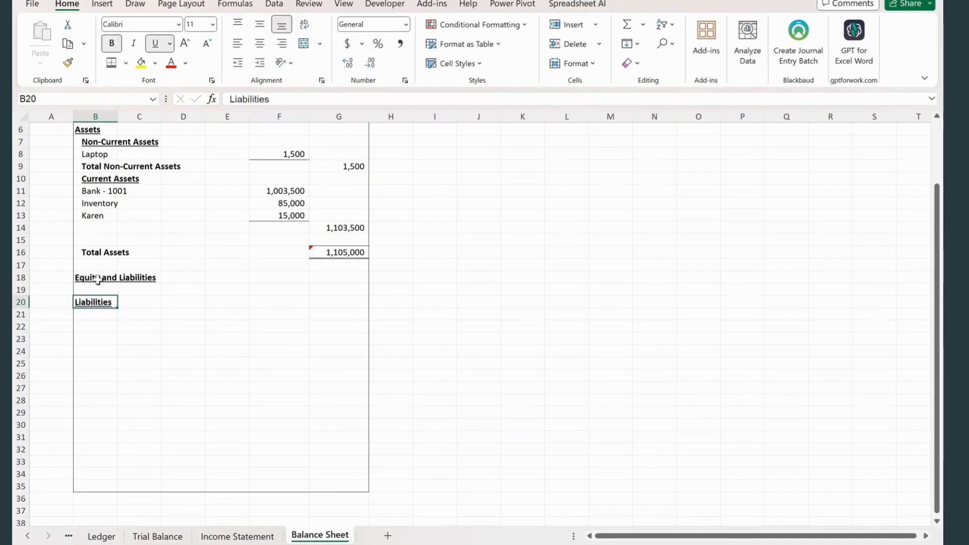
{"action": "left_click", "coordinate": [96, 349]}
- Enter the subheading Non-Current Liabilities in B21, bold, underlined and indented one level
{"action": "left_click", "coordinate": [103, 314]}
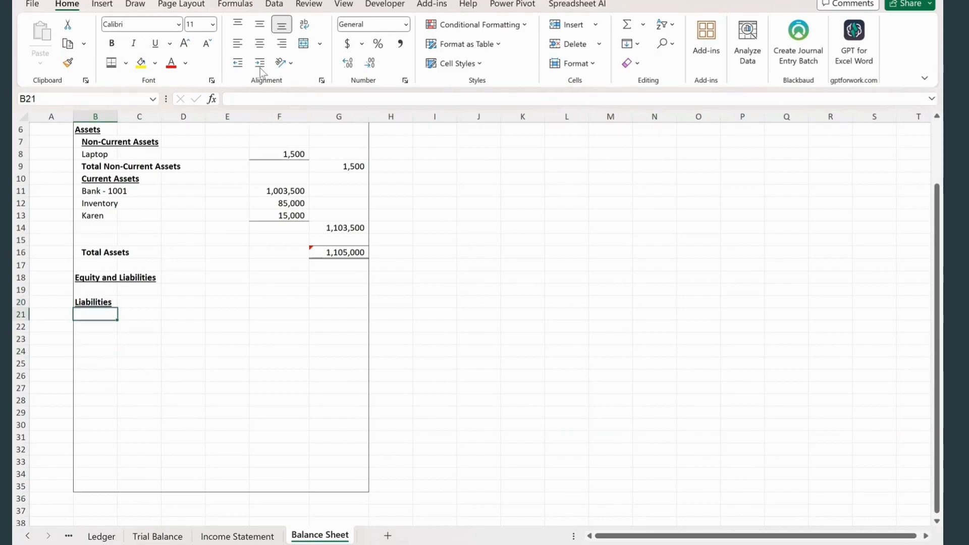
{"action": "type", "text": "Non-Current Liabilities"}
{"action": "key", "text": "ctrl+Return"}
{"action": "key", "text": "ctrl+b"}
{"action": "key", "text": "ctrl+u"}
- Enter the subheading Current Liabilities in B22, bold, underlined and indented one level
{"action": "left_click", "coordinate": [104, 328]}
{"action": "type", "text": "Current Liabiliti"}
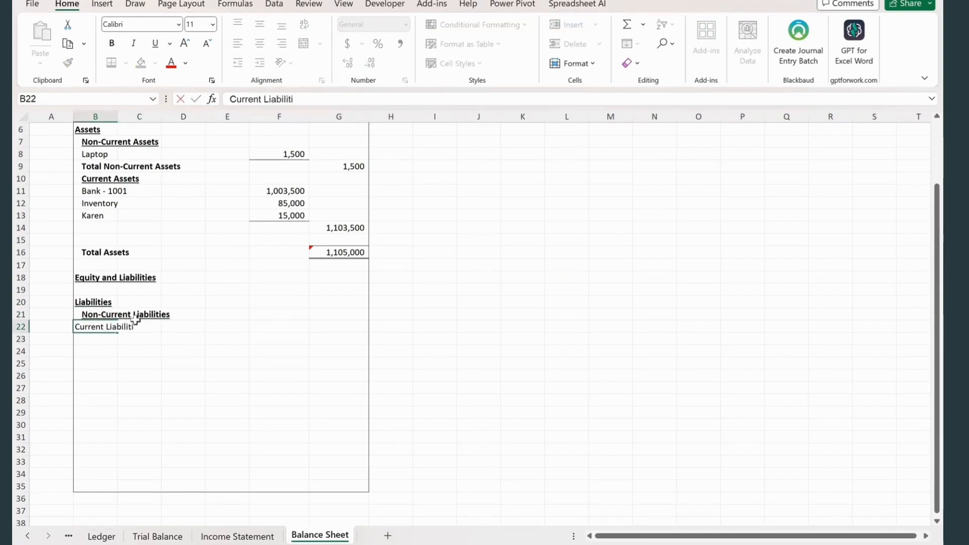
{"action": "type", "text": "es"}
{"action": "key", "text": "ctrl+Return"}
{"action": "key", "text": "ctrl+b"}
{"action": "key", "text": "ctrl+u"}
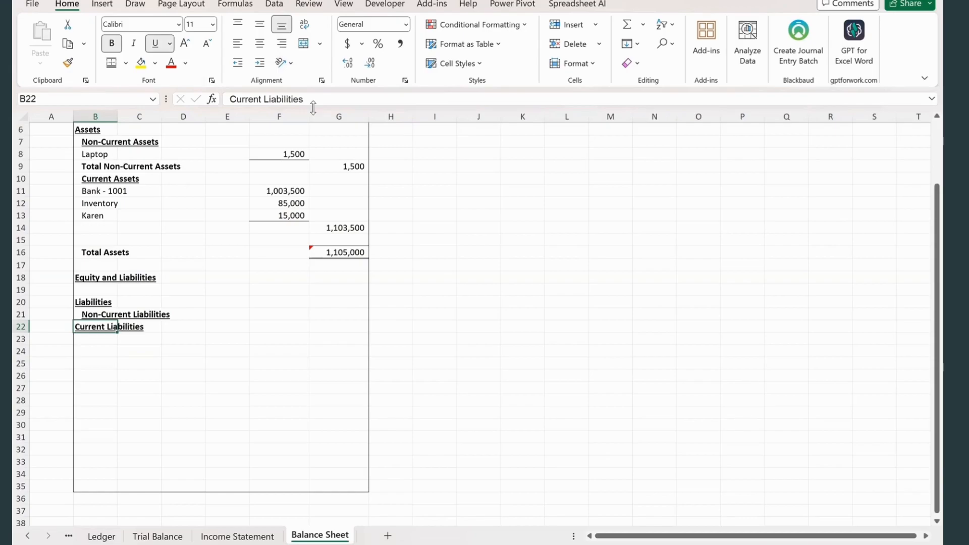
{"action": "left_click", "coordinate": [259, 62]}
- Copy the ABC Pte Ltd account from Trial Balance B3 and paste it into C23 of the Balance Sheet
{"action": "left_click", "coordinate": [143, 340]}
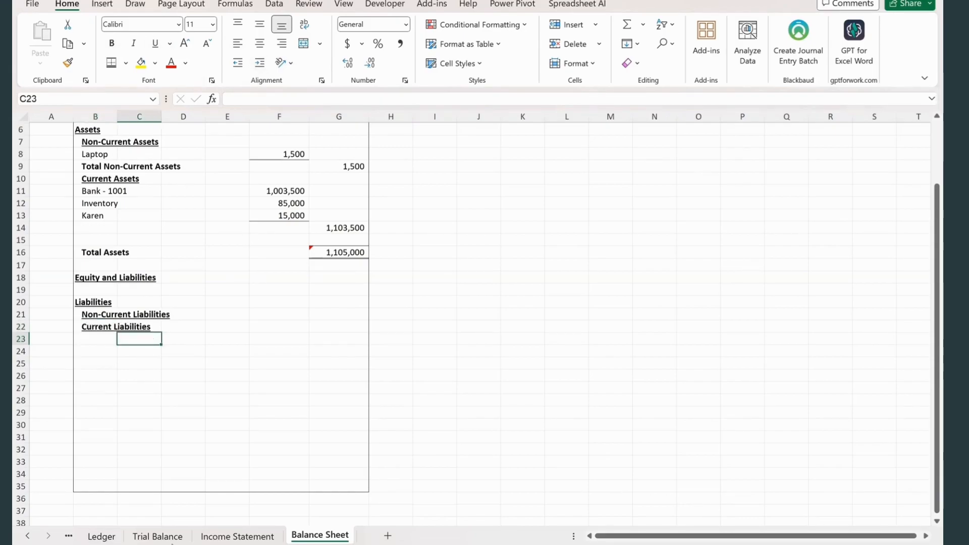
{"action": "left_click", "coordinate": [157, 536]}
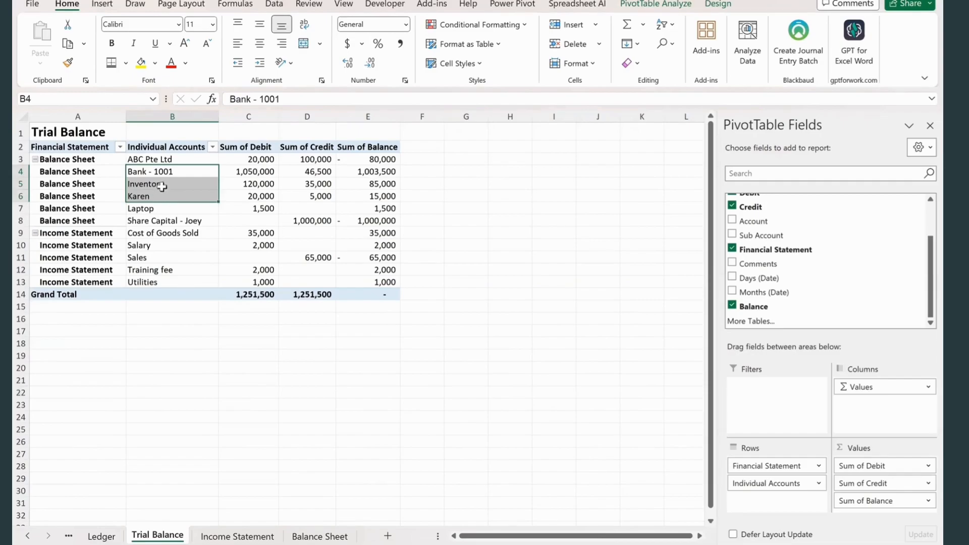
{"action": "left_click", "coordinate": [162, 160]}
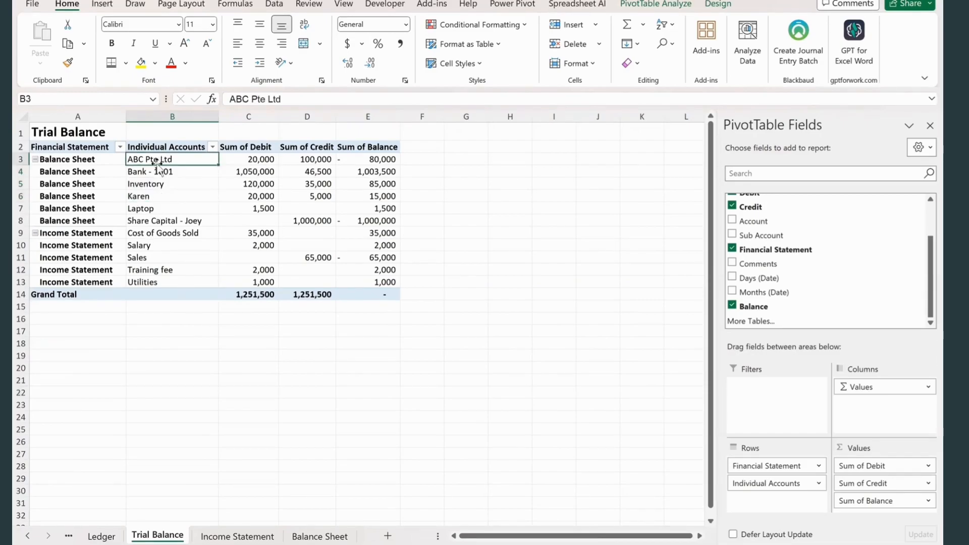
{"action": "right_click", "coordinate": [172, 210]}
{"action": "left_click", "coordinate": [222, 275]}
{"action": "left_click", "coordinate": [156, 197]}
{"action": "left_click", "coordinate": [161, 159]}
{"action": "left_click", "coordinate": [174, 154]}
{"action": "left_click", "coordinate": [173, 160]}
{"action": "key", "text": "ctrl+c"}
{"action": "left_click", "coordinate": [320, 536]}
{"action": "right_click", "coordinate": [136, 339]}
{"action": "left_click", "coordinate": [143, 190]}
{"action": "left_click", "coordinate": [151, 376]}
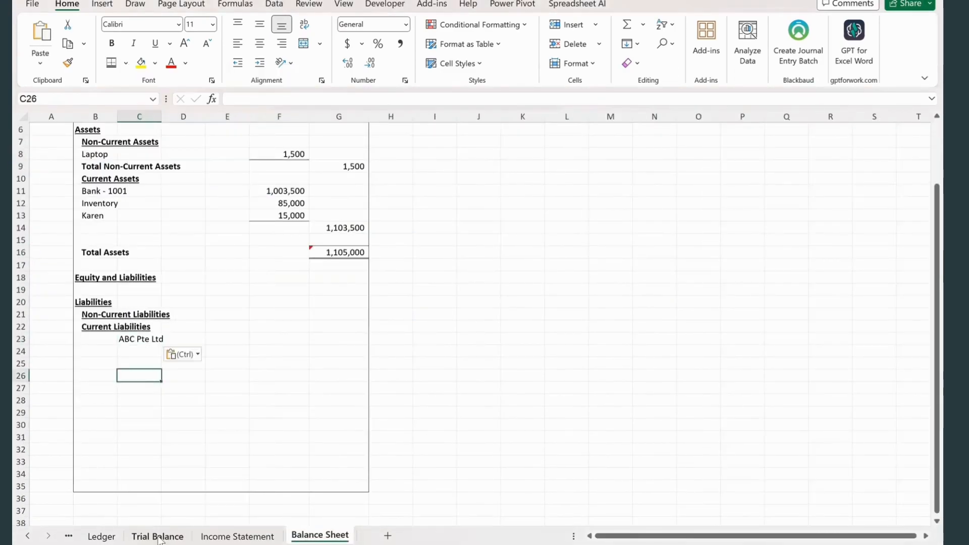
- Copy the Tax Payable account from Trial Balance B9 and paste it into C24 of the Balance Sheet
{"action": "left_click", "coordinate": [158, 537]}
{"action": "left_click", "coordinate": [156, 232]}
{"action": "left_click", "coordinate": [237, 536]}
{"action": "left_click", "coordinate": [320, 536]}
{"action": "left_click", "coordinate": [138, 349]}
{"action": "right_click", "coordinate": [137, 349]}
{"action": "left_click", "coordinate": [186, 198]}
{"action": "left_click", "coordinate": [269, 388]}
- Copy the lookup formula from F11 into F23 and point its lookup value to C23
{"action": "left_click", "coordinate": [266, 339]}
{"action": "left_click", "coordinate": [287, 191]}
{"action": "key", "text": "ctrl+c"}
{"action": "left_click", "coordinate": [265, 339]}
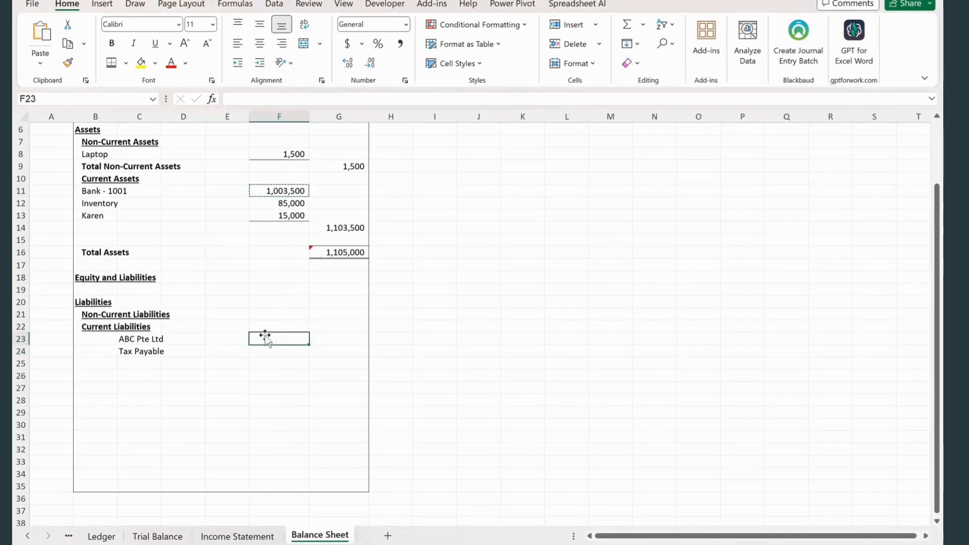
{"action": "key", "text": "ctrl+v"}
{"action": "left_click", "coordinate": [361, 99]}
{"action": "left_click_drag", "start_coordinate": [104, 345], "coordinate": [147, 345]}
{"action": "key", "text": "Return"}
- Multiply the XLOOKUP in F23 by -1 and copy the formula down to F24
{"action": "left_click", "coordinate": [267, 340]}
{"action": "left_click", "coordinate": [573, 96]}
{"action": "type", "text": "*1"}
{"action": "key", "text": "Return"}
{"action": "left_click_drag", "start_coordinate": [252, 347], "coordinate": [256, 342]}
{"action": "left_click", "coordinate": [502, 307]}
{"action": "left_click", "coordinate": [284, 340]}
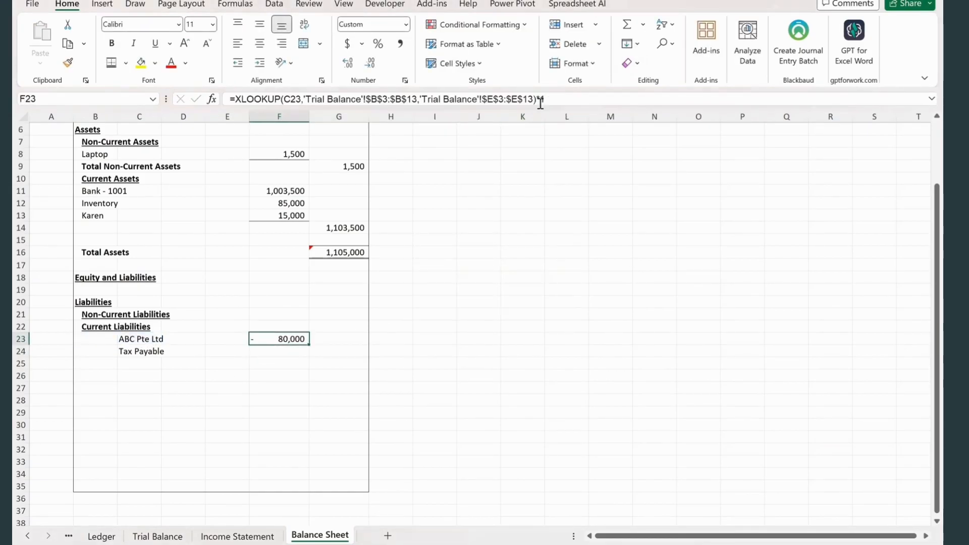
{"action": "left_click", "coordinate": [540, 100]}
{"action": "type", "text": "-"}
{"action": "key", "text": "Return"}
{"action": "key", "text": "ctrl+d"}
- Add a bottom border under F24 and total F23:F24 with SUM in G25
{"action": "left_click", "coordinate": [125, 63]}
{"action": "left_click", "coordinate": [152, 100]}
{"action": "left_click", "coordinate": [331, 362]}
{"action": "type", "text": "=SUM("}
{"action": "left_click_drag", "start_coordinate": [287, 339], "coordinate": [288, 352]}
{"action": "key", "text": "Return"}
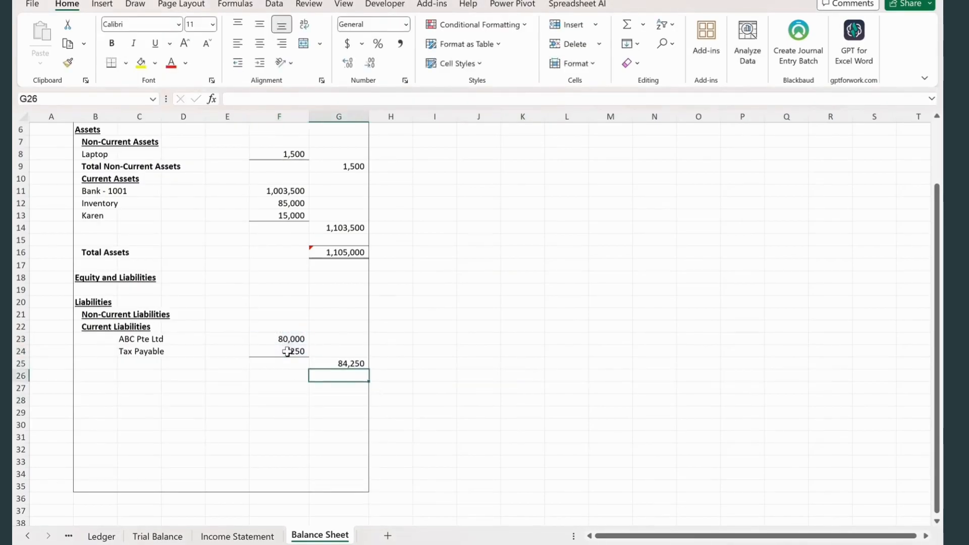
- Enter the label Total Current Liabilities in B25, bold, underlined and indented one level
{"action": "left_click", "coordinate": [105, 374]}
{"action": "key", "text": "Up"}
{"action": "type", "text": "Total Current L"}
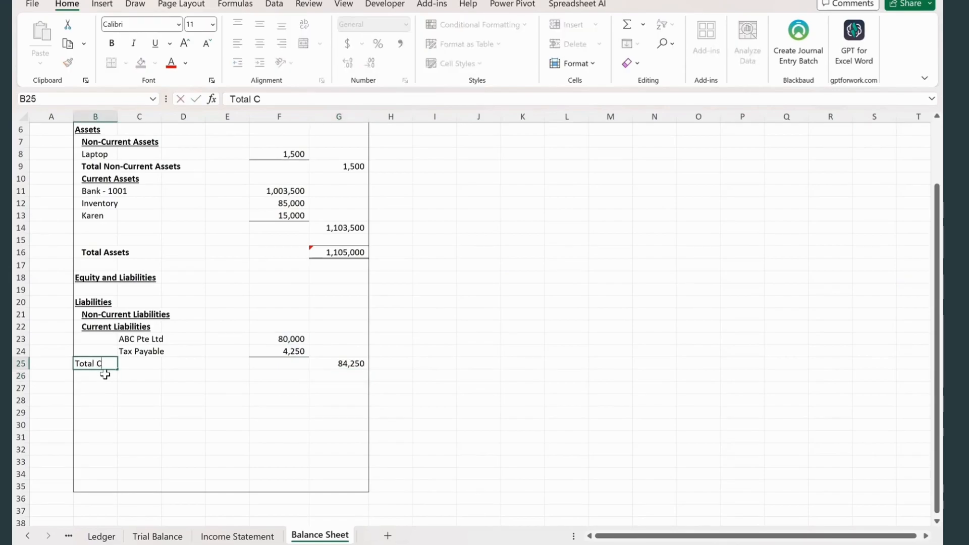
{"action": "left_click", "coordinate": [86, 435]}
{"action": "left_click", "coordinate": [114, 366]}
{"action": "key", "text": "ctrl+b"}
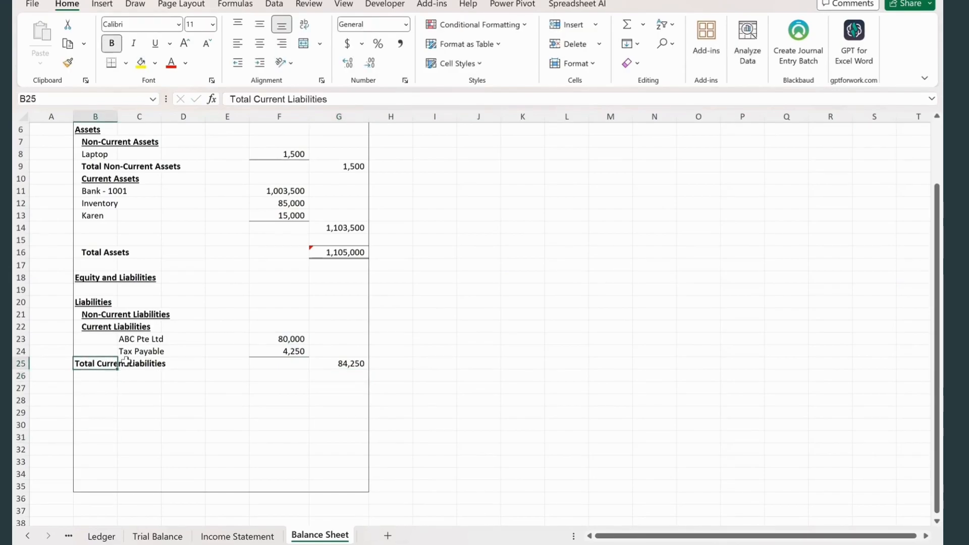
{"action": "key", "text": "ctrl+u"}
{"action": "left_click", "coordinate": [264, 63]}
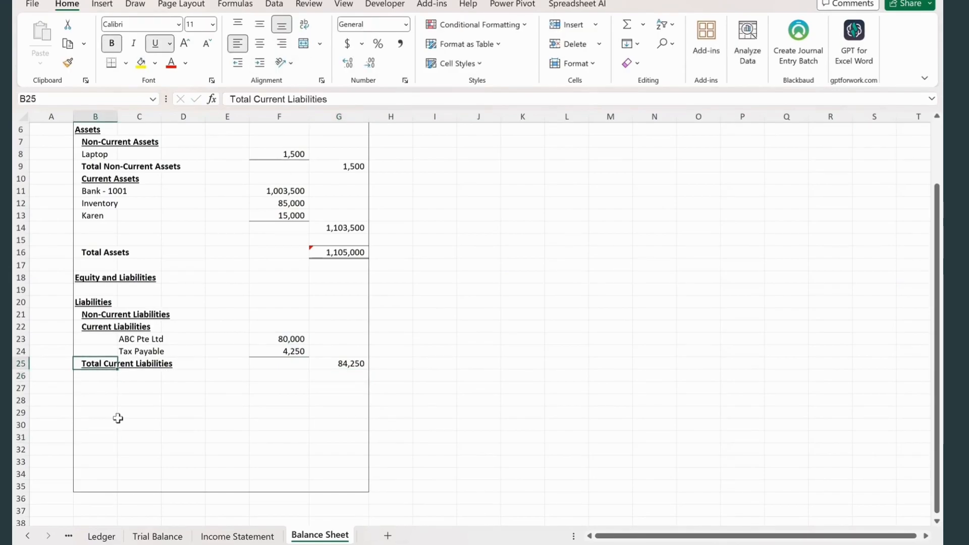
- Enter the heading Equity in B27
{"action": "left_click", "coordinate": [94, 388]}
{"action": "type", "text": "Eq"}
{"action": "key", "text": "ctrl+Return"}
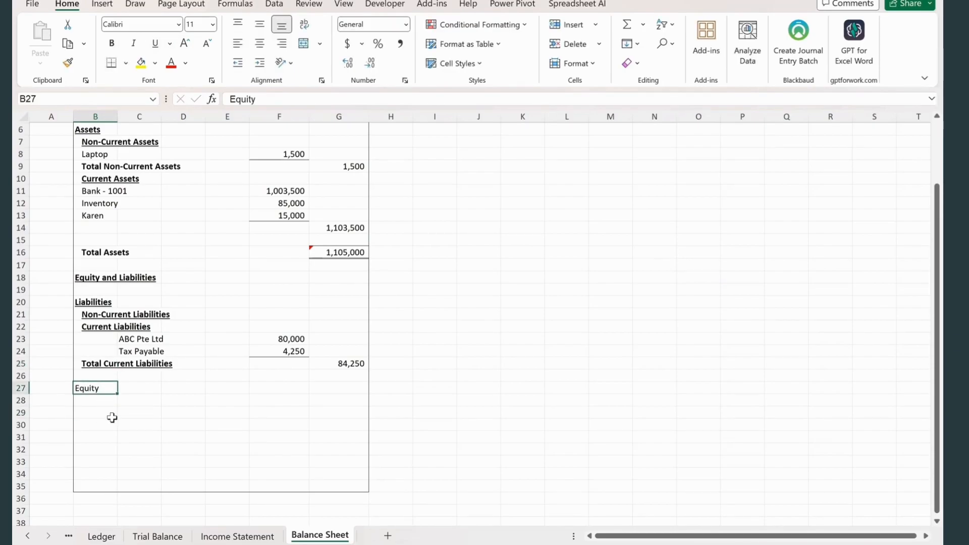
- Enter 0 in G21 as the Non-Current Liabilities amount
{"action": "left_click", "coordinate": [353, 314]}
{"action": "type", "text": "0"}
{"action": "key", "text": "Return"}
{"action": "left_click", "coordinate": [338, 314]}
{"action": "left_click", "coordinate": [139, 425]}
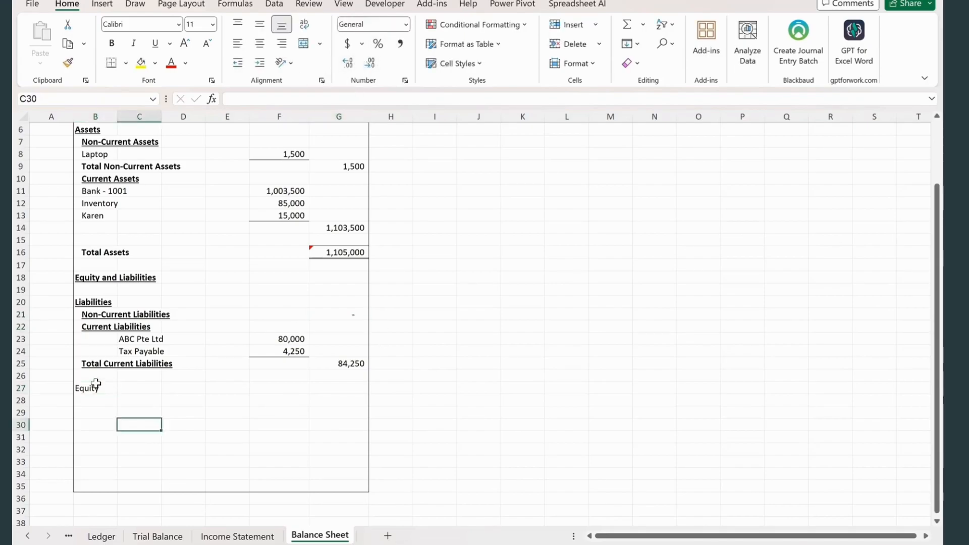
- Make the Equity heading in B27 bold, underlined and indented one level
{"action": "left_click", "coordinate": [97, 387]}
{"action": "key", "text": "ctrl+b"}
{"action": "left_click", "coordinate": [260, 63]}
{"action": "key", "text": "ctrl+u"}
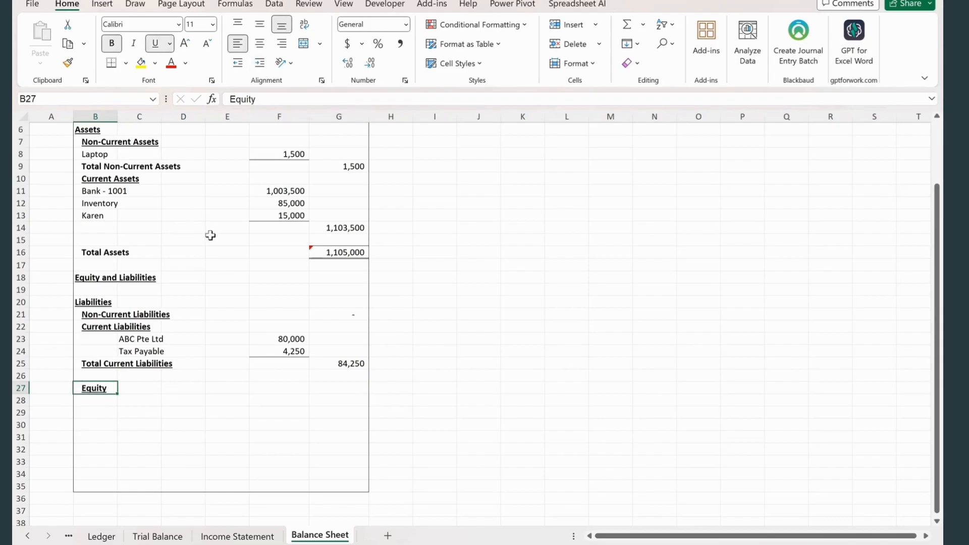
{"action": "left_click", "coordinate": [124, 410]}
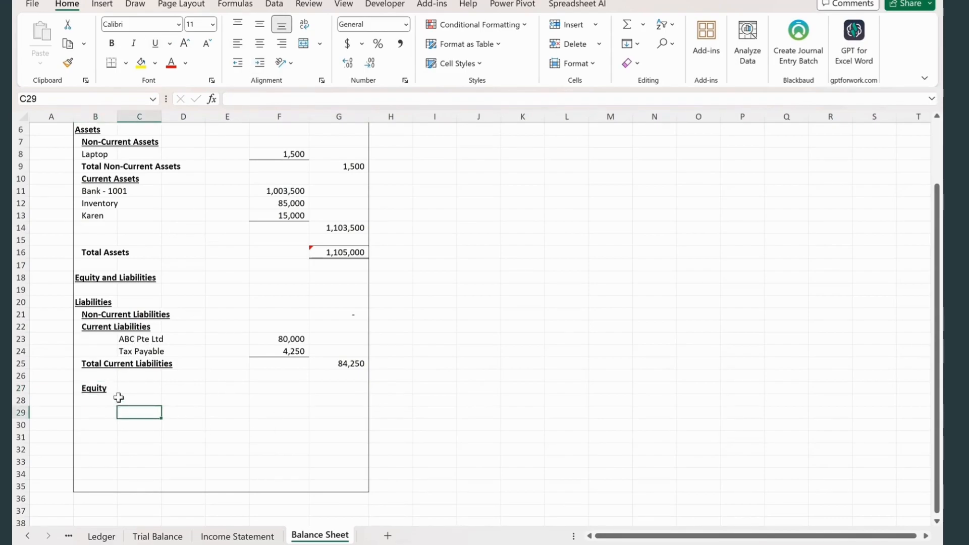
- Copy the share capital account from Trial Balance B8 and paste it into C28 of the Balance Sheet
{"action": "left_click", "coordinate": [158, 536]}
{"action": "left_click", "coordinate": [203, 223]}
{"action": "left_click", "coordinate": [547, 257]}
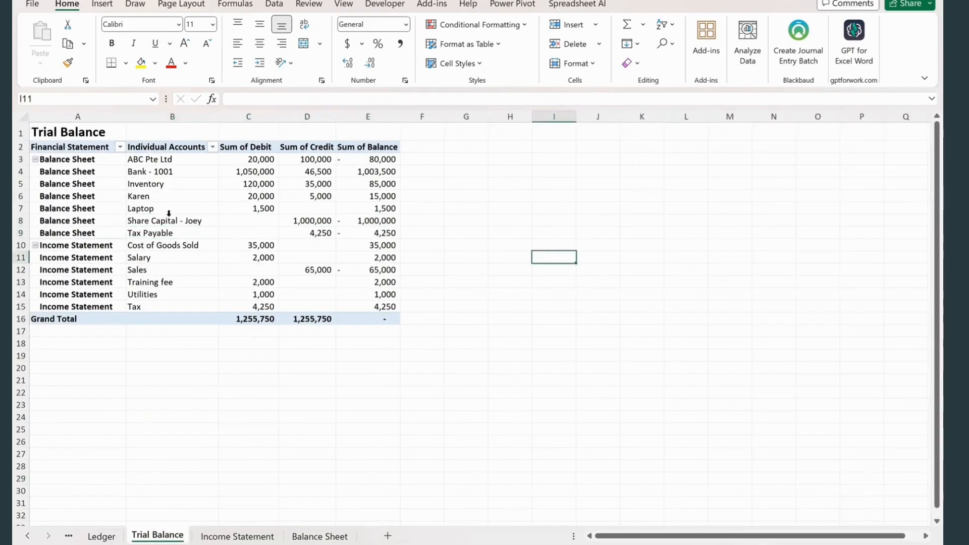
{"action": "left_click", "coordinate": [175, 221]}
{"action": "key", "text": "ctrl+c"}
{"action": "left_click", "coordinate": [320, 537]}
{"action": "left_click", "coordinate": [129, 400]}
{"action": "right_click", "coordinate": [130, 400]}
{"action": "left_click", "coordinate": [186, 201]}
- Copy the lookup formula from F23 into F28 for the share capital and clear F27
{"action": "left_click", "coordinate": [281, 340]}
{"action": "key", "text": "ctrl+c"}
{"action": "left_click_drag", "start_coordinate": [264, 402], "coordinate": [264, 392]}
{"action": "key", "text": "ctrl+v"}
{"action": "left_click", "coordinate": [269, 392]}
{"action": "key", "text": "Delete"}
- Enter Retained Earnings in C29 and link F29 to the net profit in Income Statement G19
{"action": "left_click", "coordinate": [140, 415]}
{"action": "type", "text": "Retained Earnings"}
{"action": "key", "text": "Tab"}
{"action": "key", "text": "Tab"}
{"action": "key", "text": "Tab"}
{"action": "type", "text": "="}
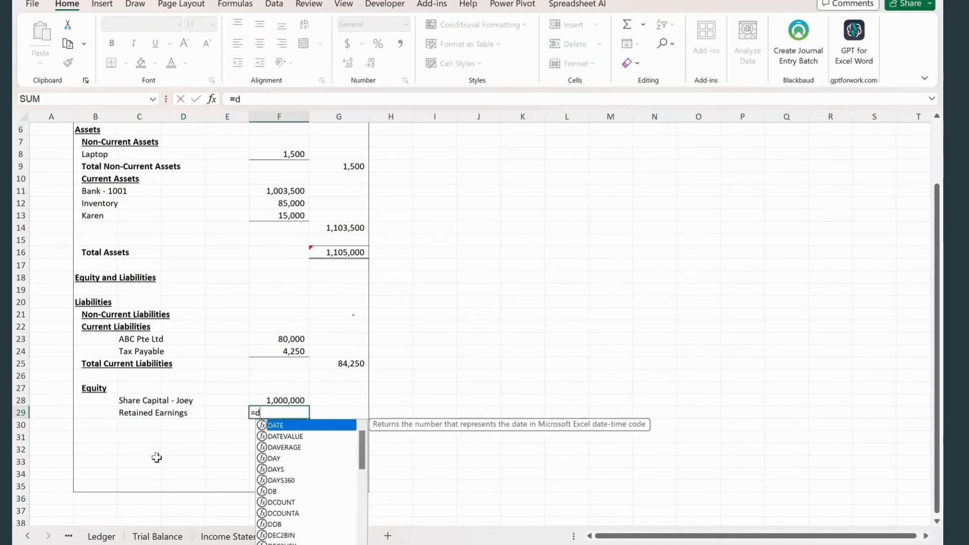
{"action": "left_click", "coordinate": [226, 534]}
{"action": "left_click", "coordinate": [342, 402]}
{"action": "key", "text": "Return"}
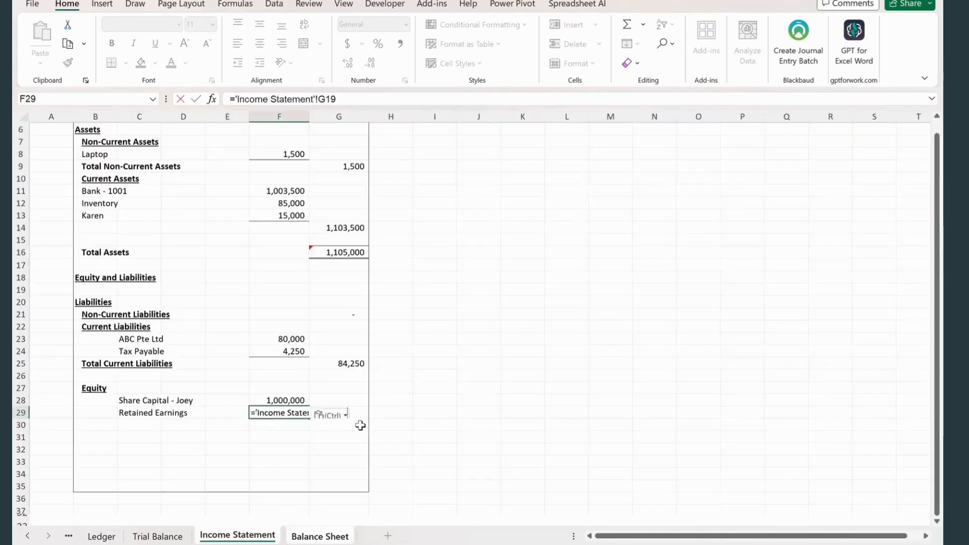
- On the Income Statement, extend the lookup range of the Utilities XLOOKUP in F13 beyond Trial Balance row 13
{"action": "left_click", "coordinate": [360, 435]}
{"action": "left_click", "coordinate": [276, 315]}
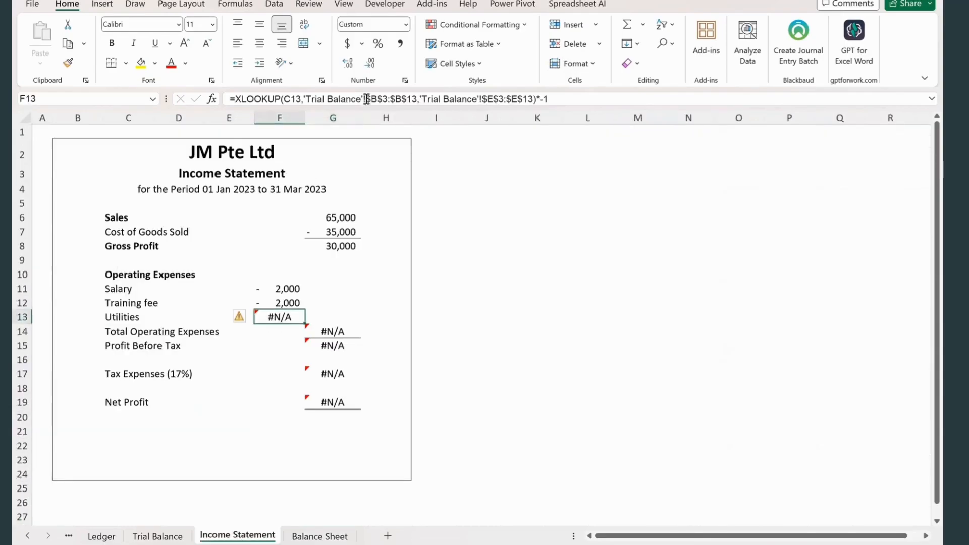
{"action": "left_click", "coordinate": [367, 100]}
{"action": "key", "text": "Return"}
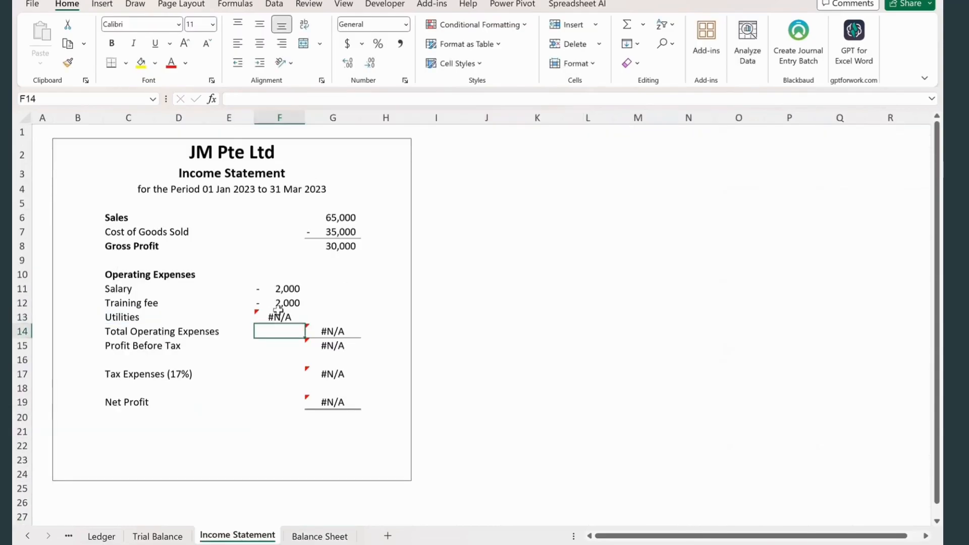
{"action": "left_click", "coordinate": [331, 218]}
{"action": "left_click", "coordinate": [284, 317]}
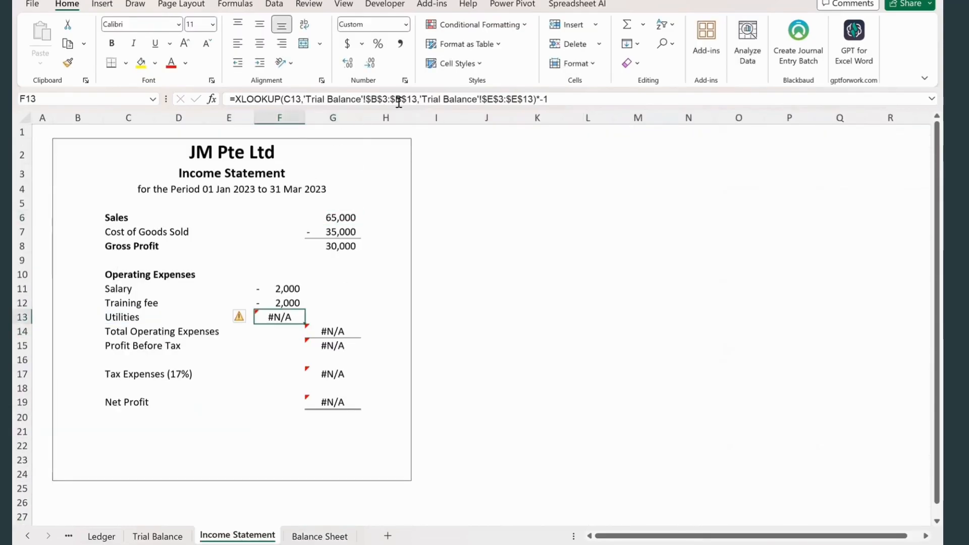
{"action": "left_click", "coordinate": [396, 99]}
{"action": "key", "text": "BackSpace"}
{"action": "type", "text": "64"}
{"action": "key", "text": "BackSpace"}
- Extend the return range of the Utilities XLOOKUP in F13 to match the lookup range
{"action": "key", "text": "BackSpace"}
{"action": "type", "text": "4"}
{"action": "key", "text": "Return"}
{"action": "left_click", "coordinate": [229, 388]}
{"action": "left_click", "coordinate": [281, 318]}
{"action": "left_click", "coordinate": [535, 99]}
{"action": "key", "text": "BackSpace"}
{"action": "type", "text": "8"}
{"action": "key", "text": "Return"}
{"action": "left_click", "coordinate": [537, 388]}
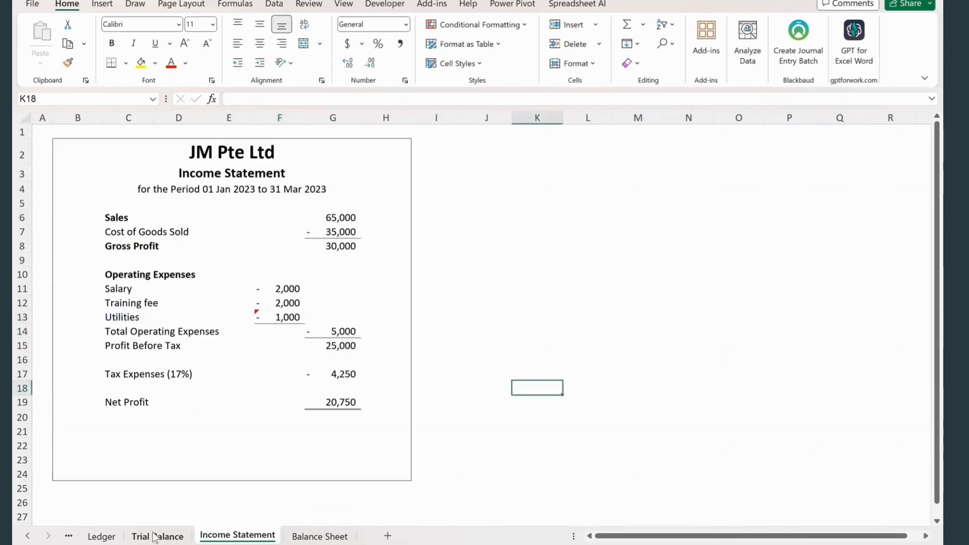
- Return to the Balance Sheet and add a bottom border under the retained earnings amount in F29
{"action": "left_click", "coordinate": [149, 535]}
{"action": "left_click", "coordinate": [319, 536]}
{"action": "left_click", "coordinate": [270, 535]}
{"action": "left_click", "coordinate": [320, 537]}
{"action": "left_click", "coordinate": [264, 413]}
{"action": "left_click", "coordinate": [305, 438]}
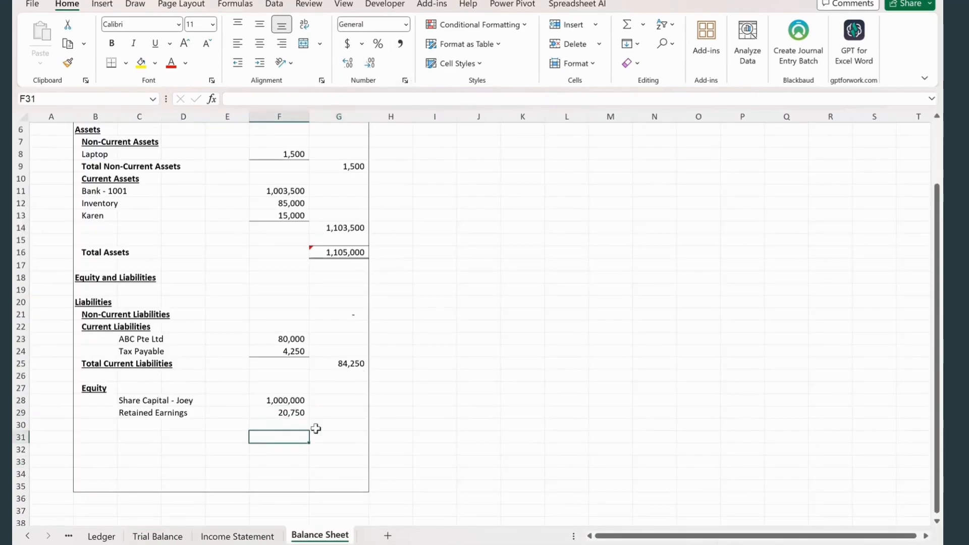
{"action": "scroll", "coordinate": [310, 412], "scroll_direction": "down", "scroll_amount": 1}
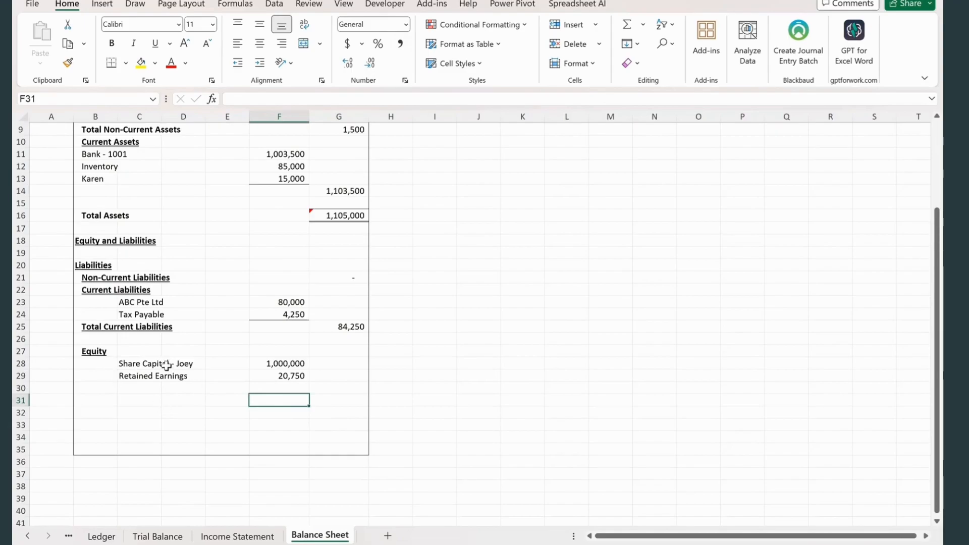
{"action": "left_click", "coordinate": [263, 378]}
{"action": "left_click", "coordinate": [111, 62]}
{"action": "left_click", "coordinate": [321, 412]}
- Enter Total Equity in B30, bold and indented one level, and remove the indent from the Equity heading in B27
{"action": "left_click", "coordinate": [98, 390]}
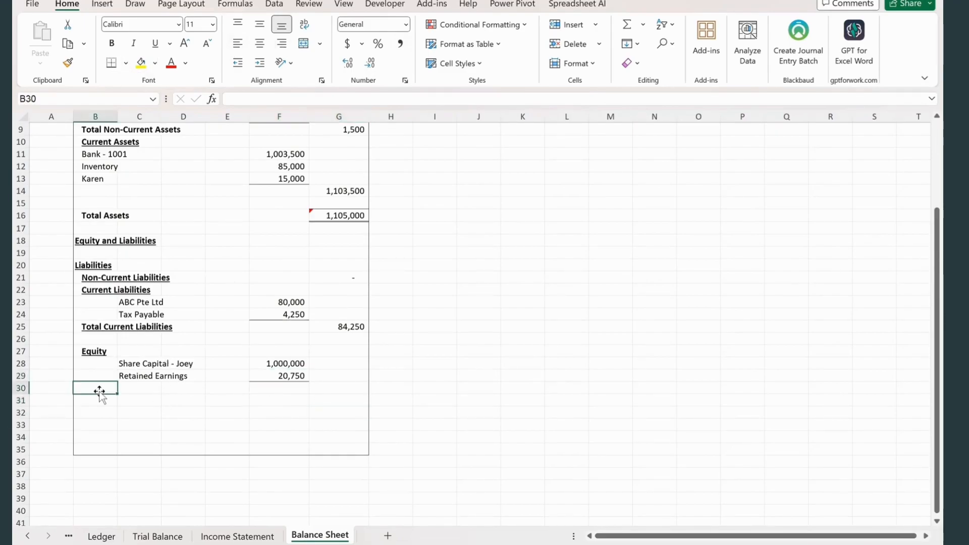
{"action": "type", "text": "Total Equity"}
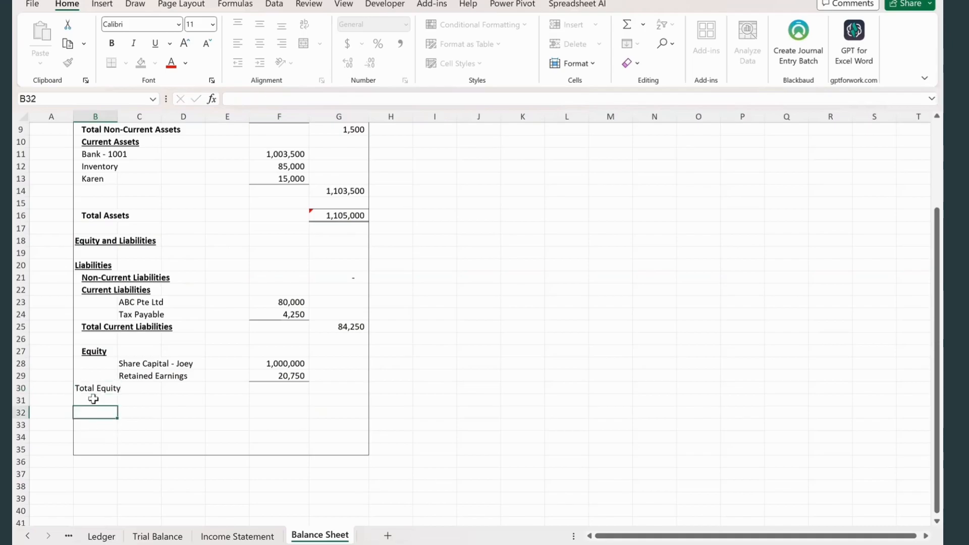
{"action": "left_click", "coordinate": [166, 414]}
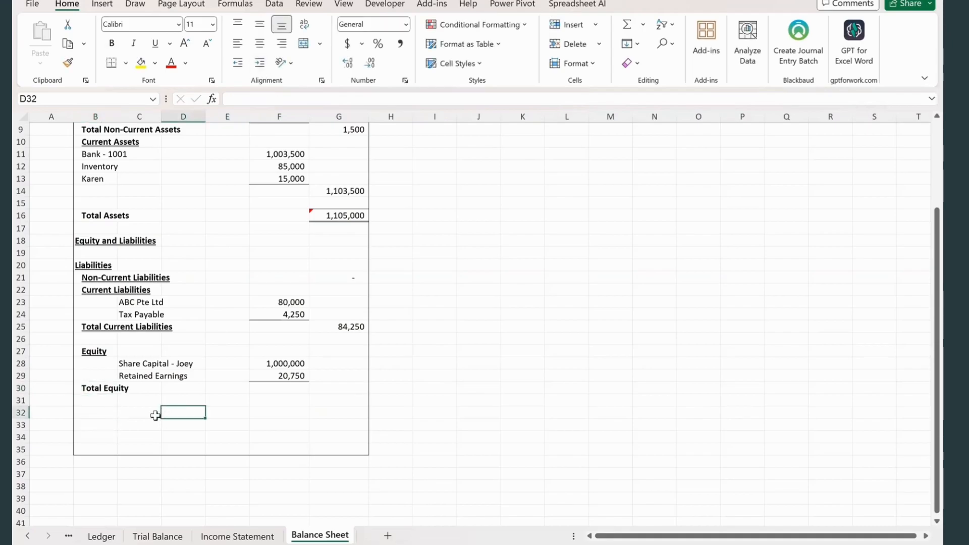
{"action": "left_click", "coordinate": [98, 352]}
{"action": "left_click", "coordinate": [238, 64]}
{"action": "left_click", "coordinate": [167, 423]}
- Total the equity amounts F28:F29 with SUM in G30
{"action": "left_click", "coordinate": [317, 390]}
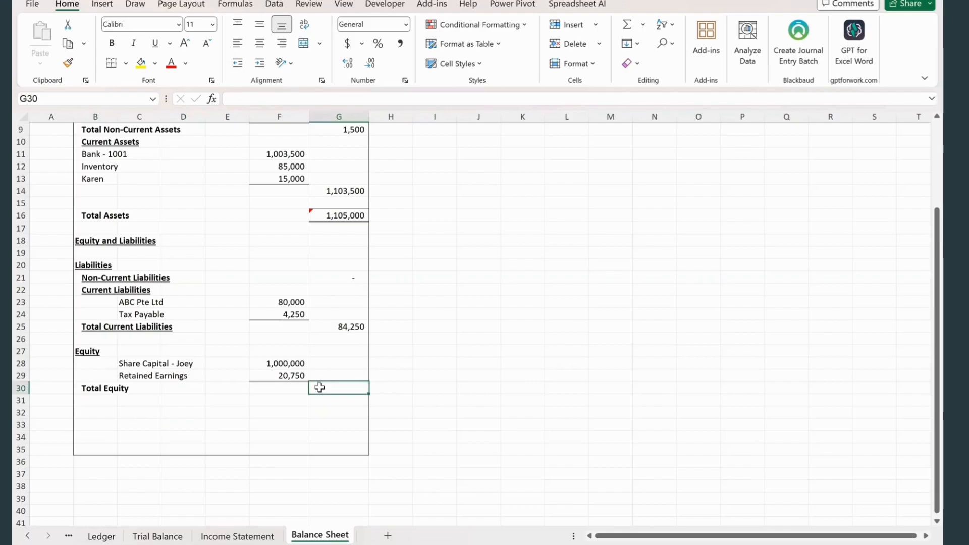
{"action": "type", "text": "=SUM("}
{"action": "left_click_drag", "start_coordinate": [287, 364], "coordinate": [291, 374]}
{"action": "type", "text": ")"}
{"action": "key", "text": "Return"}
- Enter the label Equity and Liabilities in B32 and total G21:G30 with SUM in G32
{"action": "left_click", "coordinate": [100, 413]}
{"action": "type", "text": "Equity and Liabilities"}
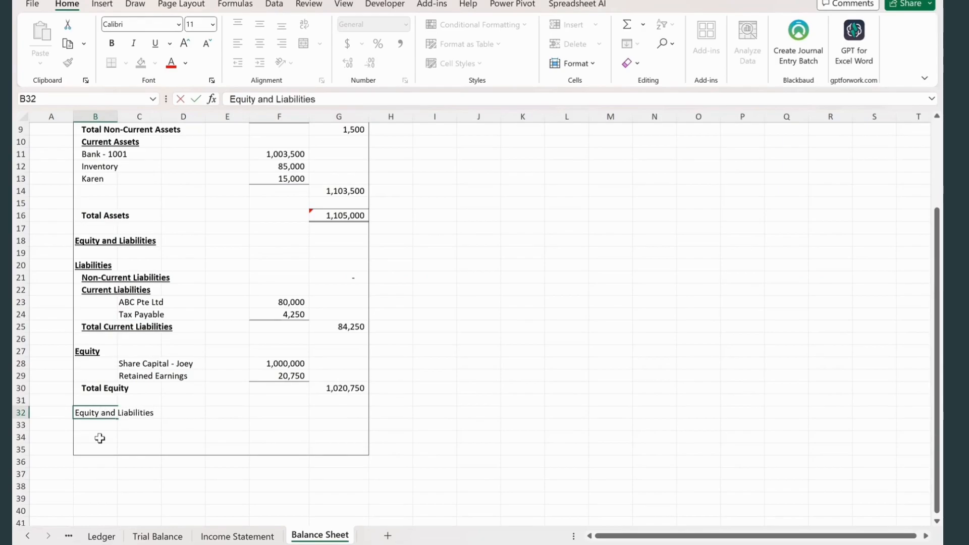
{"action": "left_click", "coordinate": [151, 427]}
{"action": "left_click", "coordinate": [314, 412]}
{"action": "type", "text": "=SUM("}
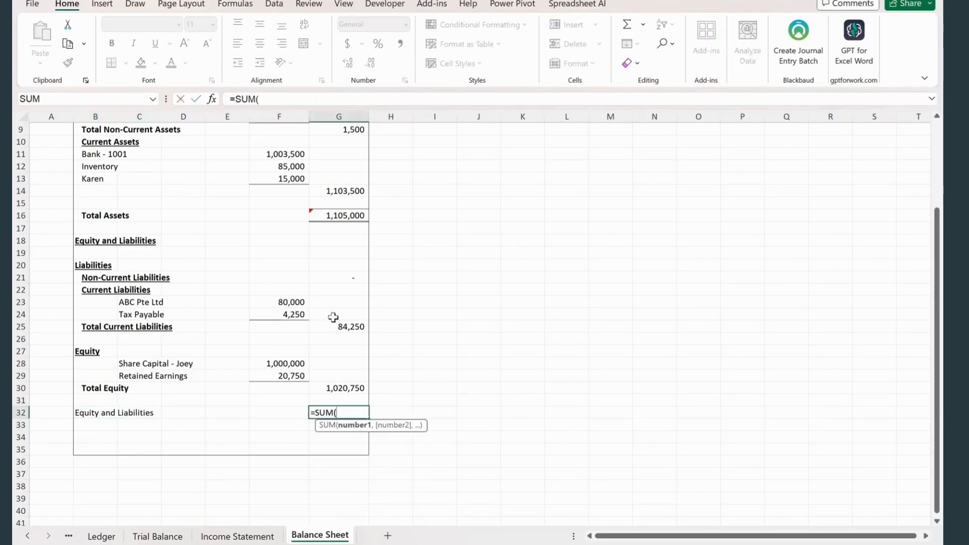
{"action": "left_click_drag", "start_coordinate": [339, 278], "coordinate": [326, 389]}
{"action": "key", "text": "Return"}
- Give G32 a top and double bottom border and remove its yellow fill
{"action": "left_click", "coordinate": [338, 413]}
{"action": "left_click", "coordinate": [370, 63]}
{"action": "left_click", "coordinate": [370, 62]}
{"action": "left_click", "coordinate": [127, 64]}
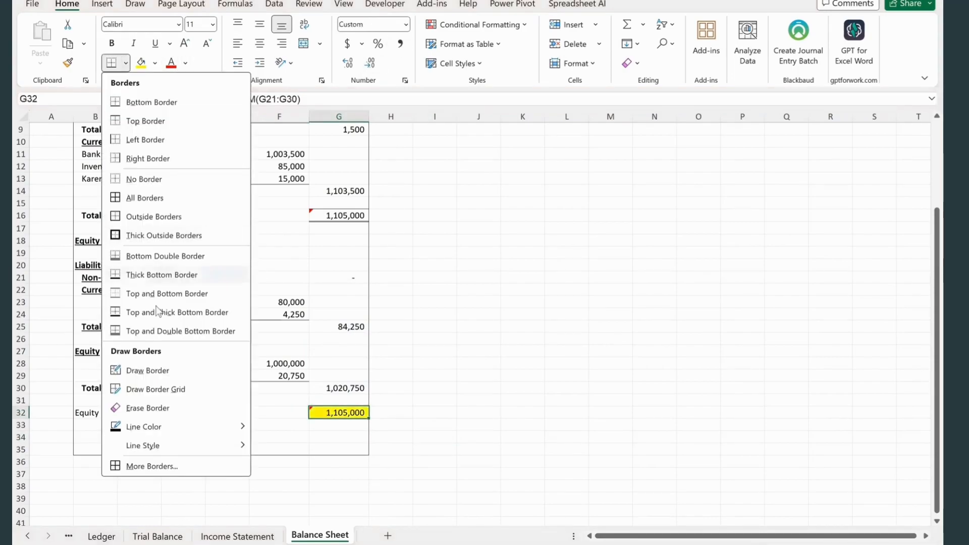
{"action": "left_click", "coordinate": [138, 331]}
{"action": "left_click", "coordinate": [155, 63]}
{"action": "left_click", "coordinate": [162, 214]}
- Enter a check formula in G34 that subtracts the equity and liabilities total G32 from total assets G16
{"action": "left_click", "coordinate": [329, 437]}
{"action": "type", "text": "="}
{"action": "left_click", "coordinate": [338, 216]}
{"action": "type", "text": "-"}
{"action": "left_click", "coordinate": [331, 413]}
{"action": "key", "text": "Return"}
{"action": "left_click", "coordinate": [469, 339]}
- Narrow column A of the Balance Sheet
{"action": "scroll", "coordinate": [411, 291], "scroll_direction": "up", "scroll_amount": 3}
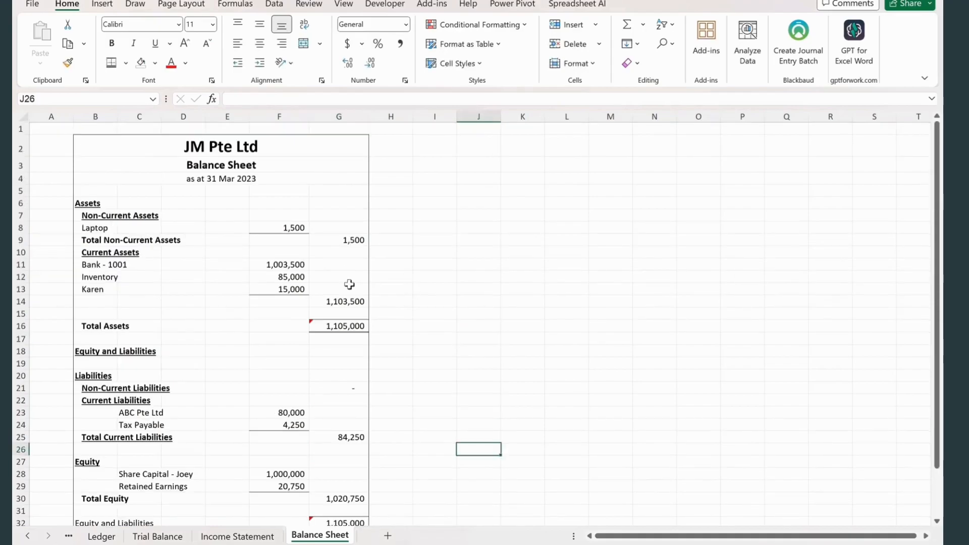
{"action": "left_click", "coordinate": [22, 116]}
{"action": "left_click_drag", "start_coordinate": [73, 117], "coordinate": [46, 117]}
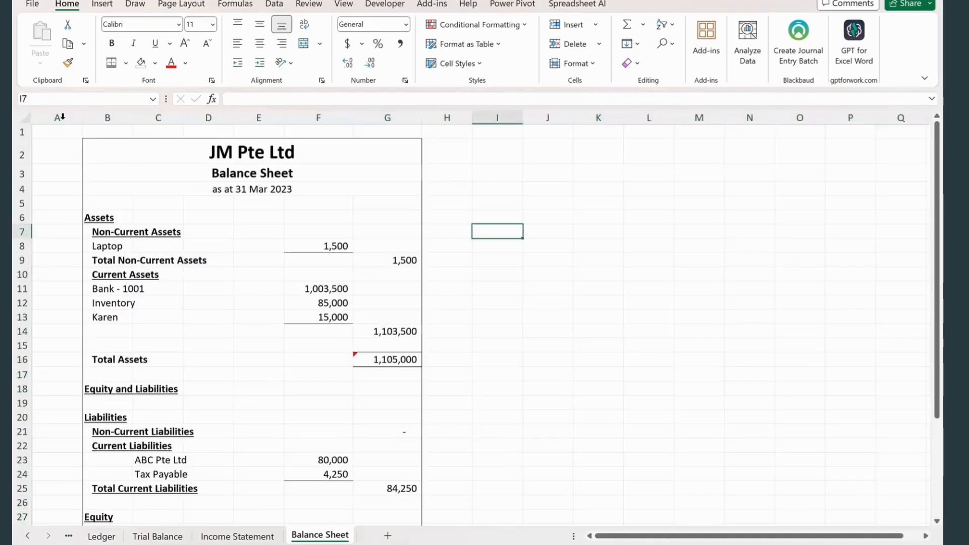
{"action": "left_click_drag", "start_coordinate": [82, 117], "coordinate": [58, 118]}
- Hide the gridlines on the Balance Sheet
{"action": "left_click", "coordinate": [22, 117]}
{"action": "left_click", "coordinate": [275, 4]}
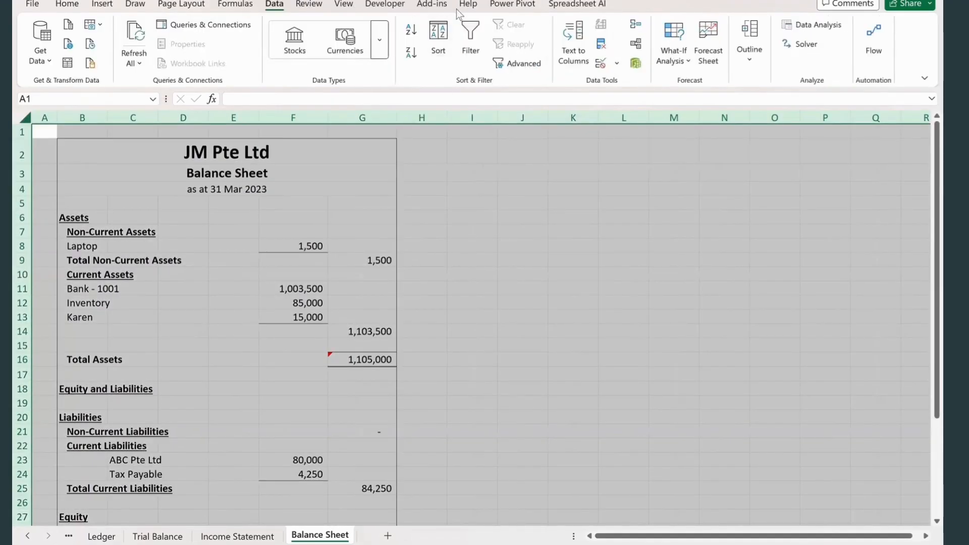
{"action": "left_click", "coordinate": [344, 4]}
{"action": "left_click", "coordinate": [425, 44]}
{"action": "left_click", "coordinate": [573, 231]}
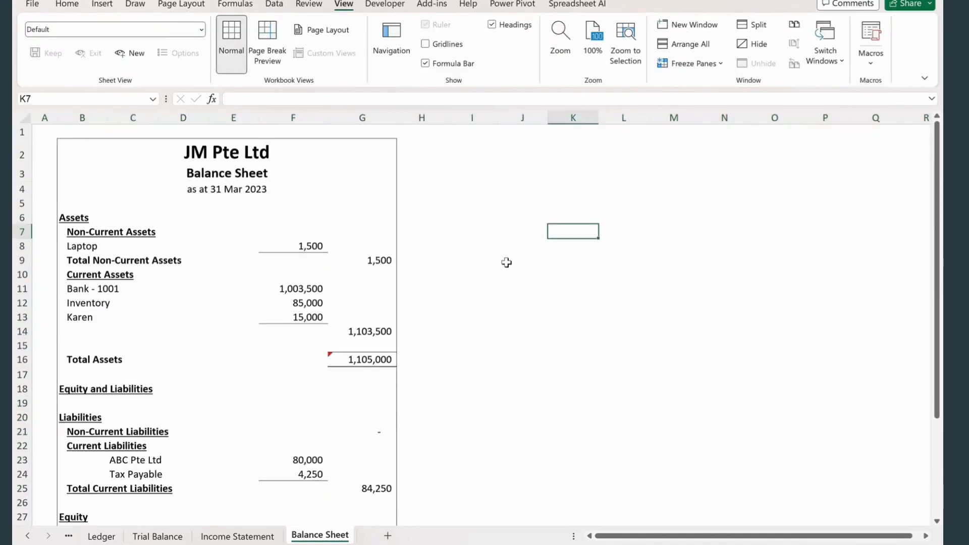
- Review the finished workbook sheet by sheet, from Chart of Account through to Balance Sheet
{"action": "left_click", "coordinate": [28, 536]}
{"action": "left_click", "coordinate": [121, 536]}
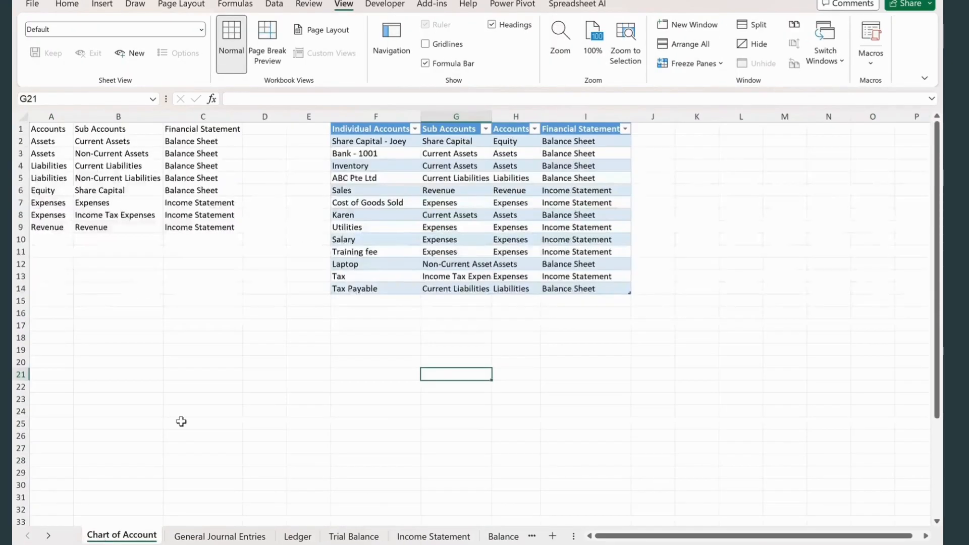
{"action": "key", "text": "ctrl+Page_Down"}
{"action": "key", "text": "ctrl+Page_Down"}
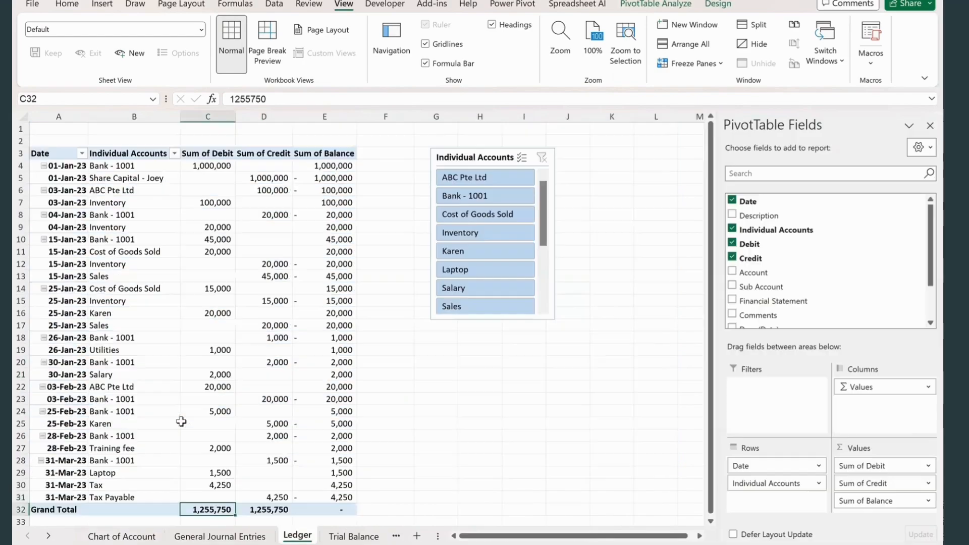
{"action": "key", "text": "ctrl+Page_Down"}
{"action": "key", "text": "ctrl+Page_Down"}
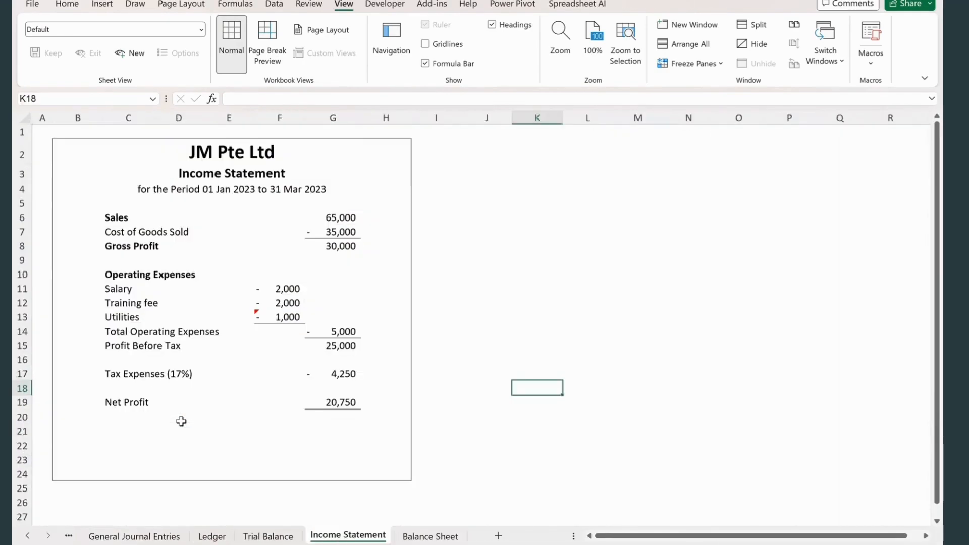
{"action": "key", "text": "ctrl+Page_Down"}
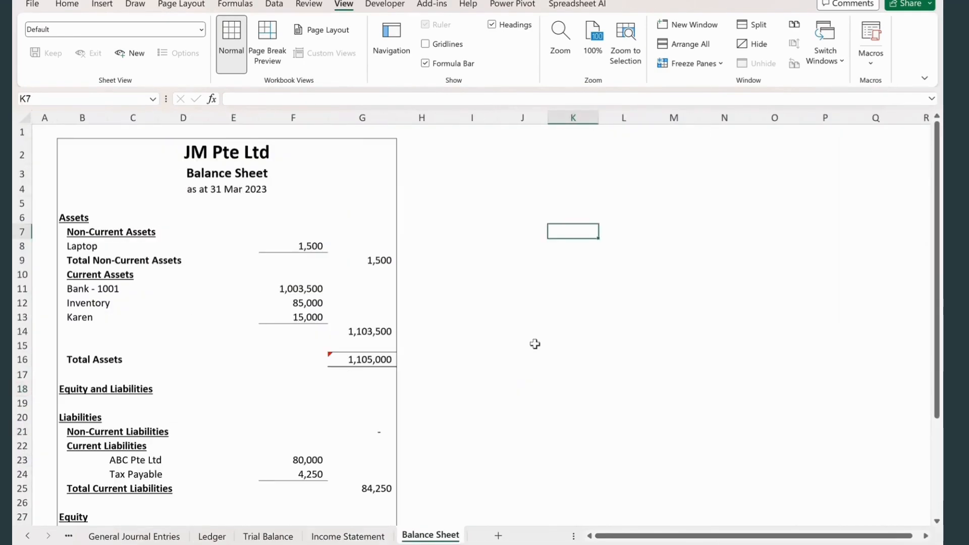